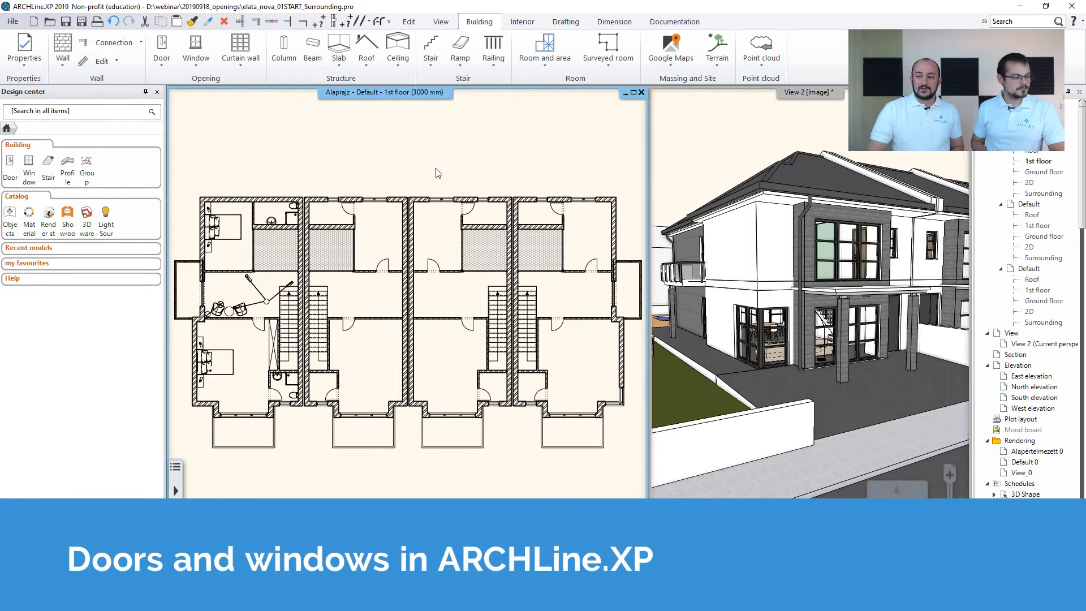
Examine the available window and door types, the catalogue of single indoor doors and the door categories in the Design center
{"action": "scroll", "coordinate": [319, 245], "scroll_direction": "up", "scroll_amount": 5}
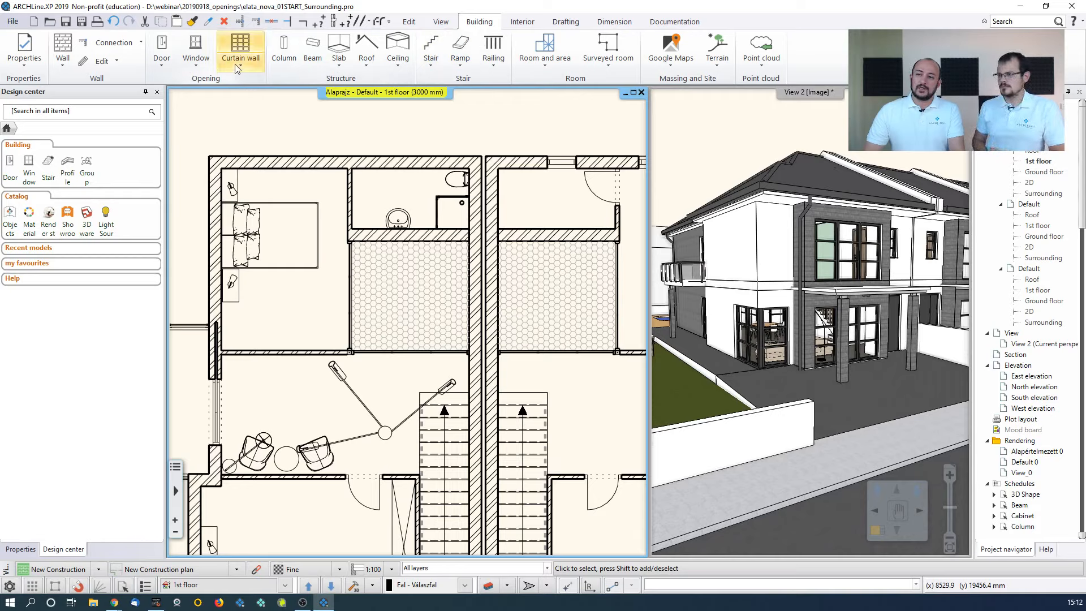
{"action": "left_click", "coordinate": [196, 48]}
{"action": "left_click", "coordinate": [168, 68]}
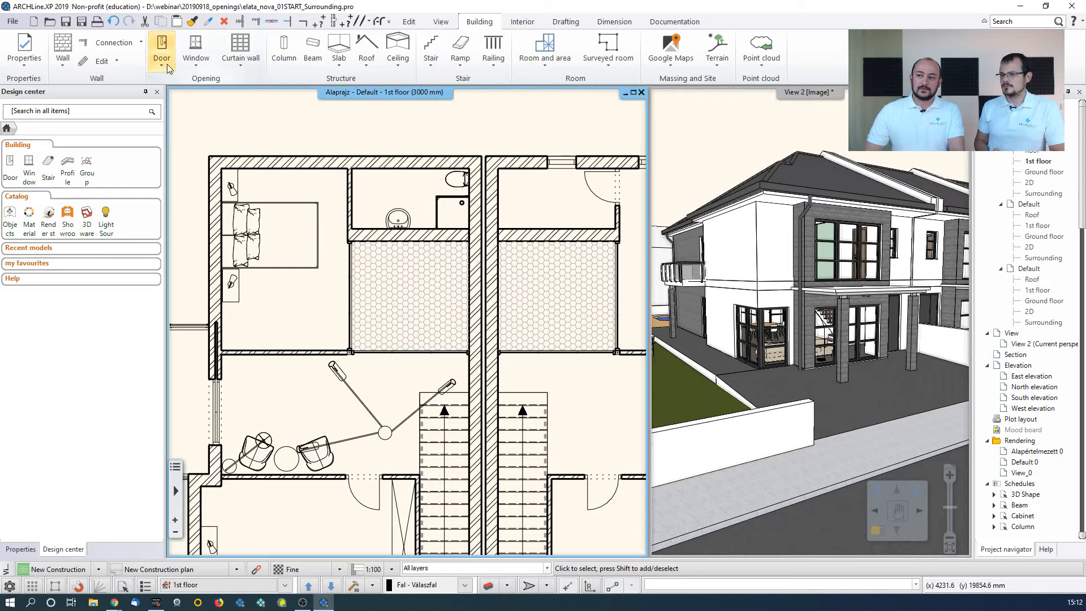
{"action": "left_click", "coordinate": [194, 67]}
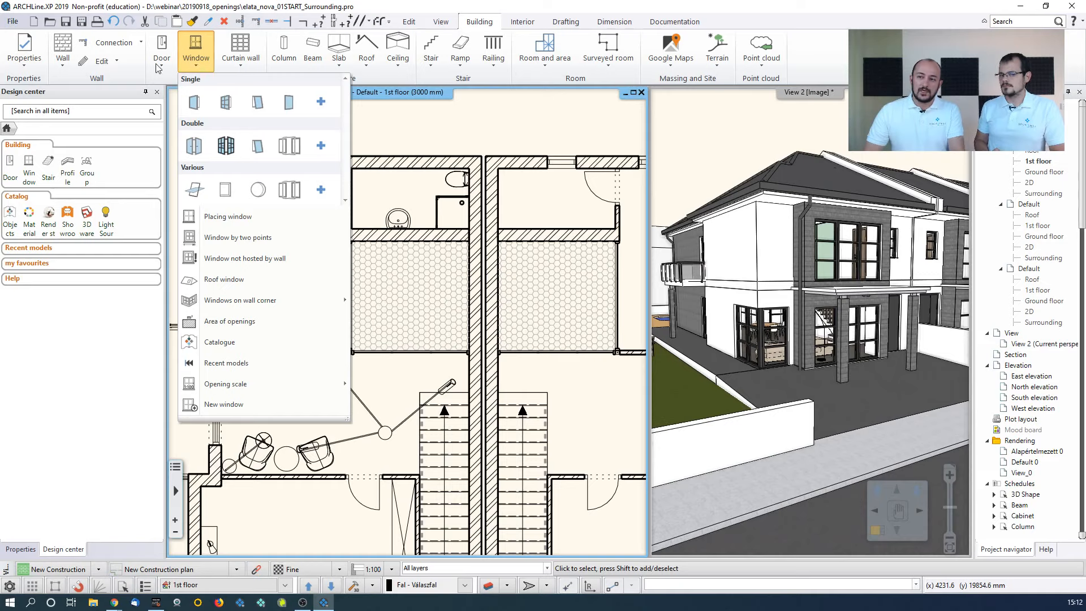
{"action": "left_click", "coordinate": [158, 65]}
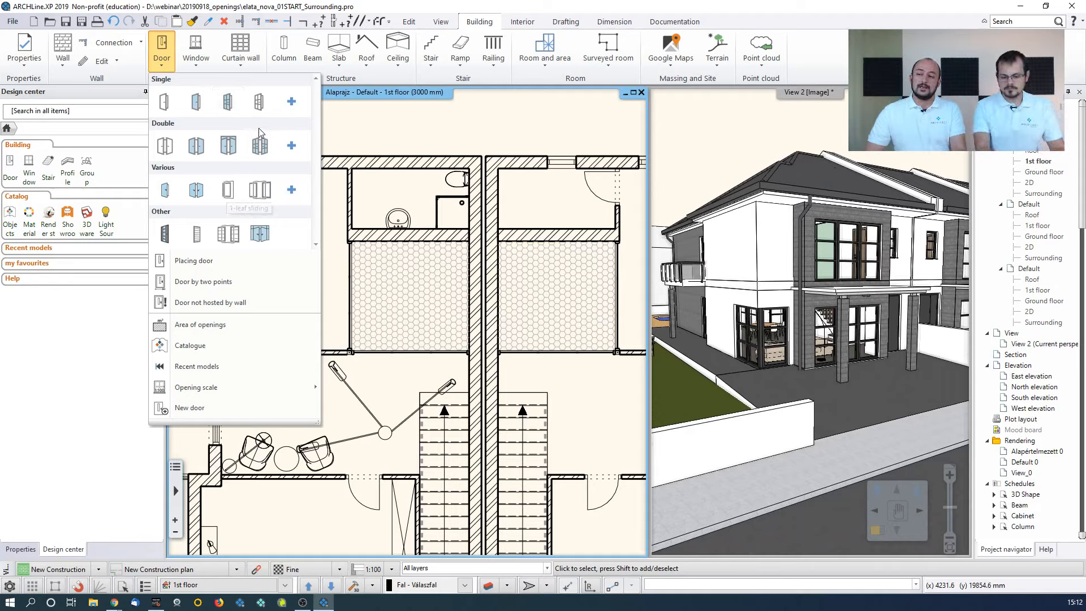
{"action": "left_click", "coordinate": [292, 102]}
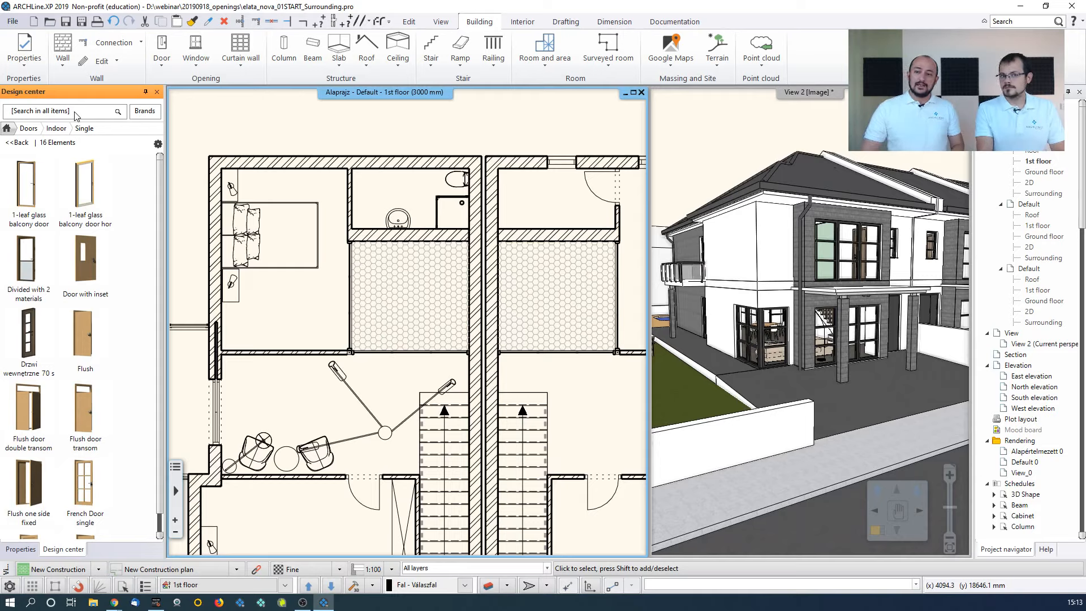
{"action": "left_click", "coordinate": [9, 129]}
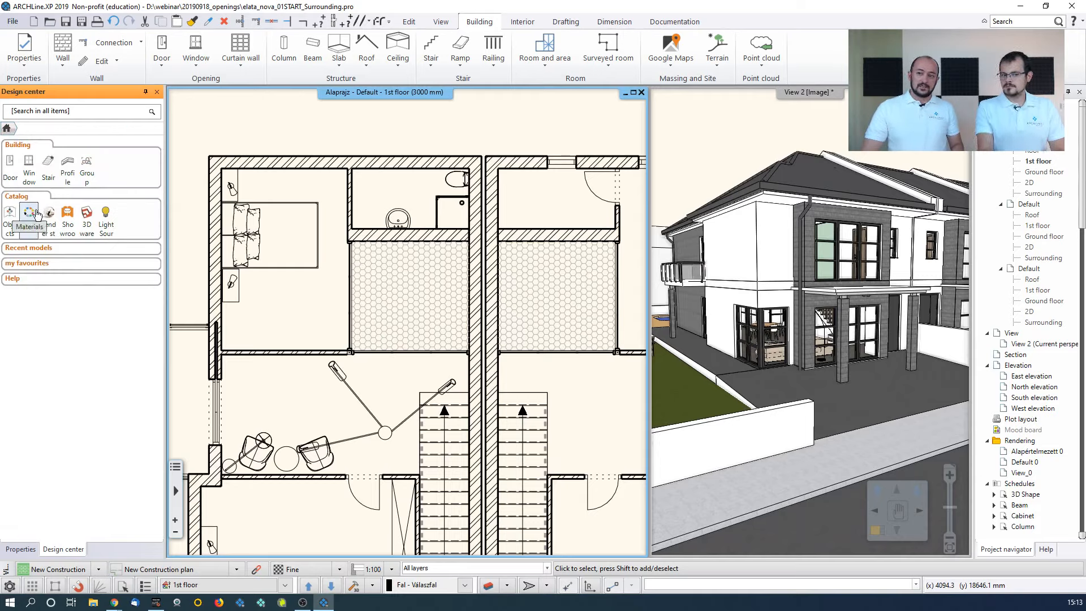
{"action": "left_click", "coordinate": [10, 162]}
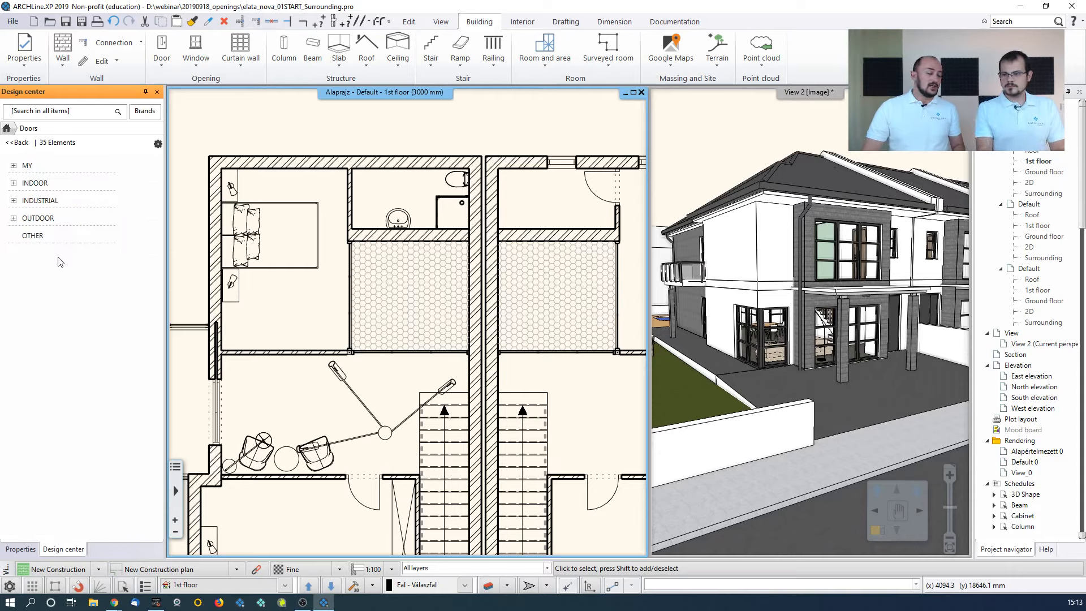
{"action": "left_click", "coordinate": [11, 130]}
Place a door in the "750 x 2100 mm door in partition wall" style between bedroom and bathroom, hinged at the washbasin end and swinging into the bathroom
{"action": "left_click", "coordinate": [162, 53]}
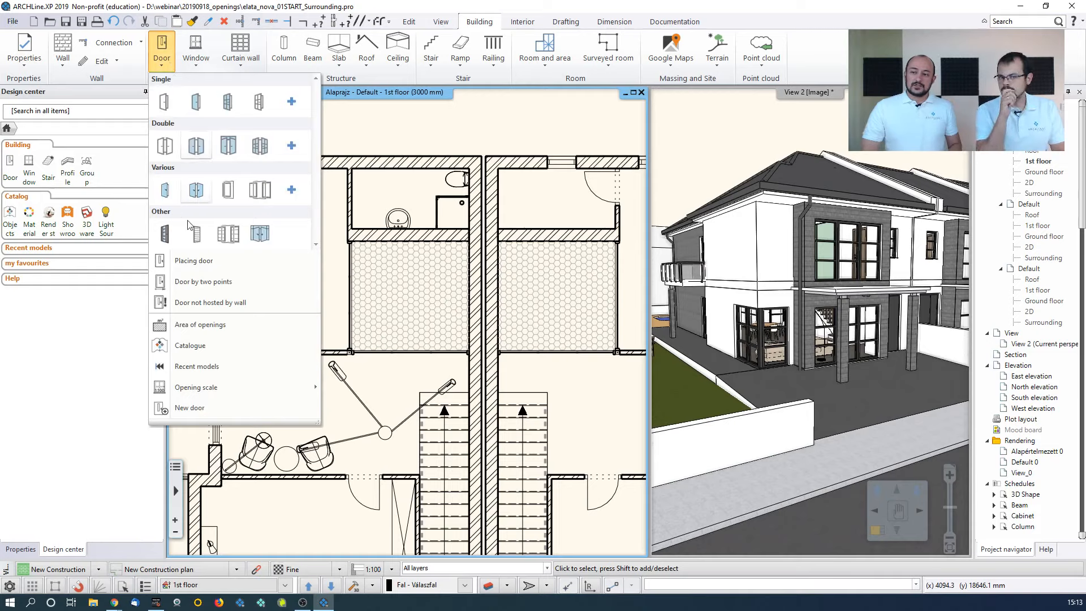
{"action": "left_click", "coordinate": [204, 271]}
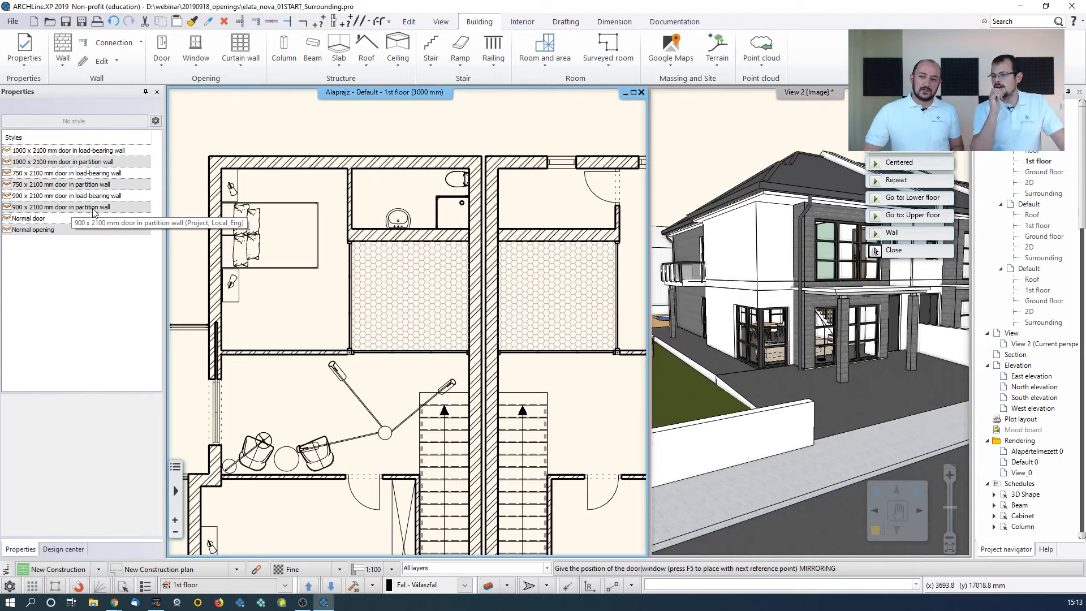
{"action": "left_click", "coordinate": [85, 185]}
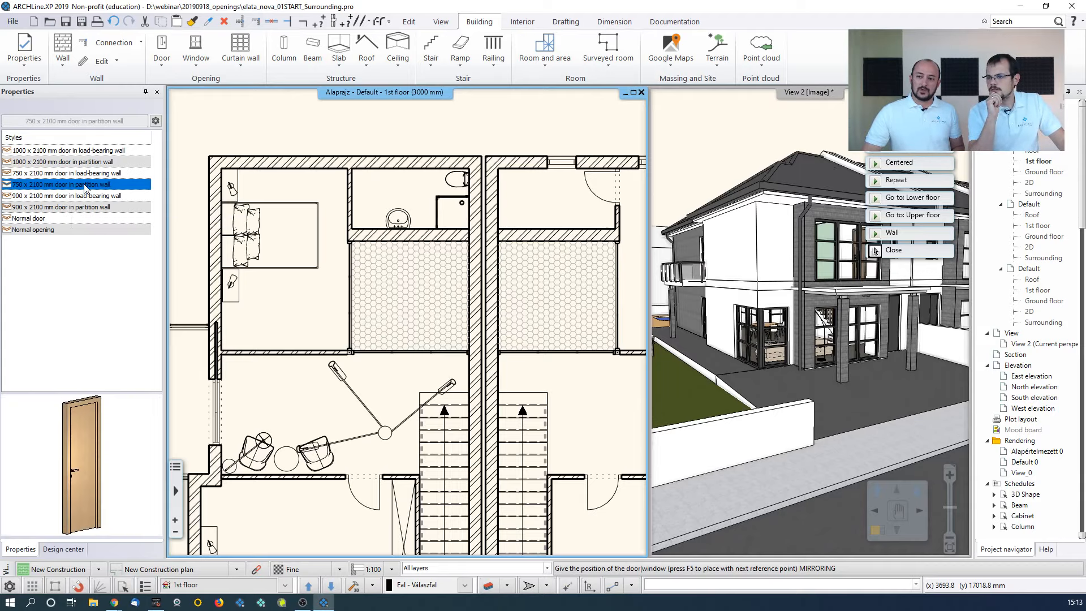
{"action": "scroll", "coordinate": [350, 198], "scroll_direction": "up", "scroll_amount": 2}
{"action": "scroll", "coordinate": [372, 241], "scroll_direction": "up", "scroll_amount": 1}
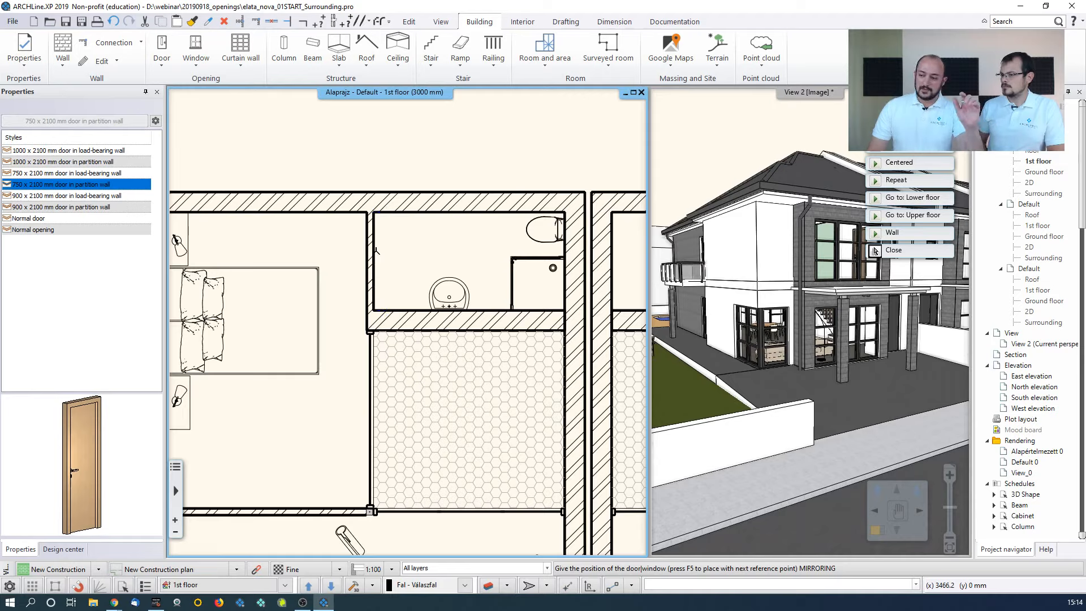
{"action": "left_click", "coordinate": [373, 285]}
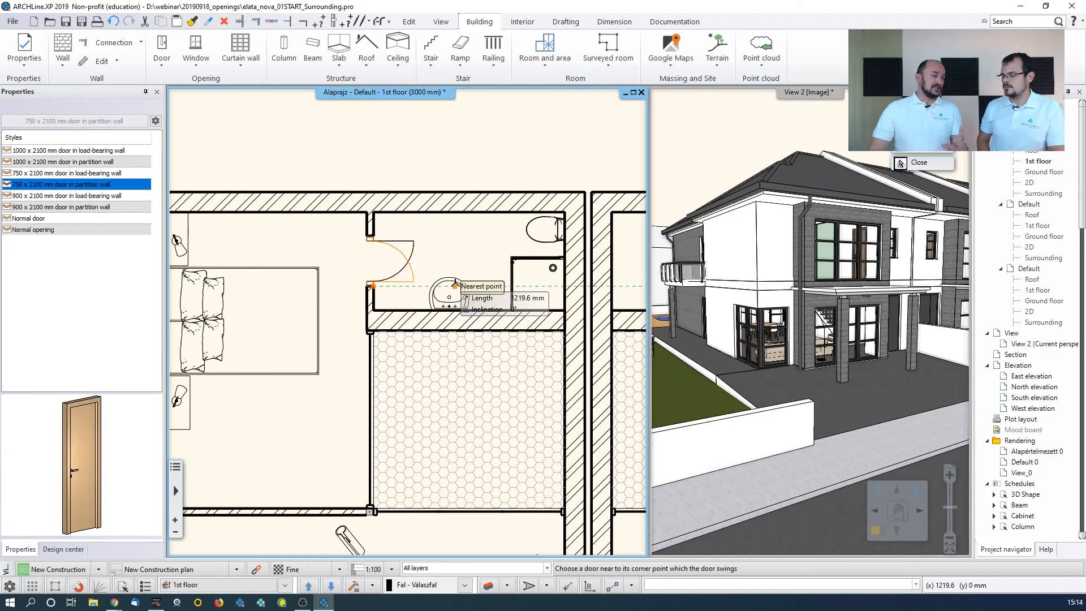
{"action": "left_click", "coordinate": [434, 264]}
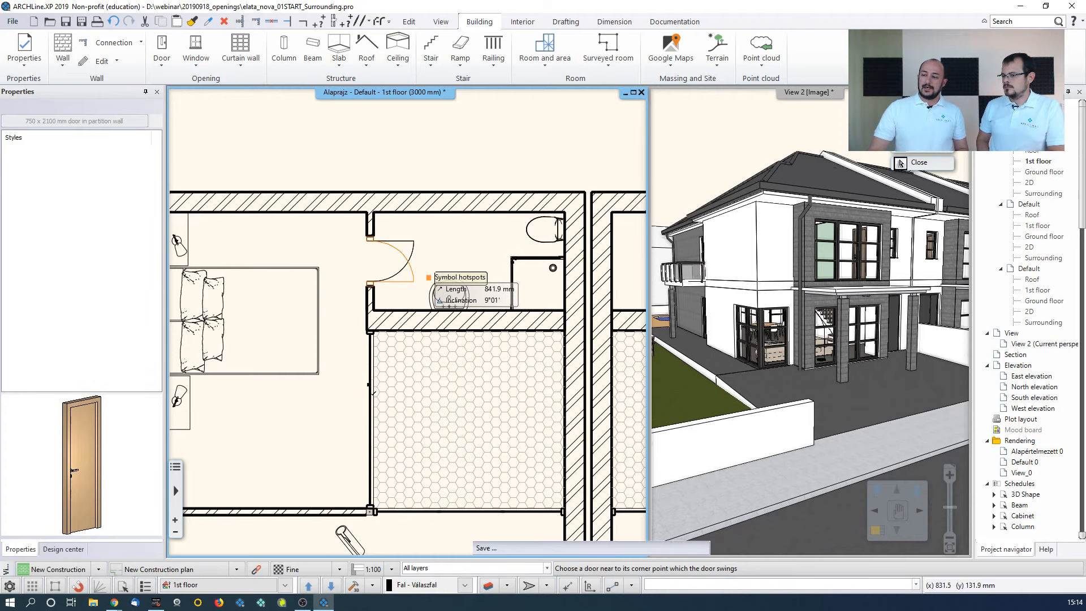
Place another 750 x 2100 mm door in the bedroom's lower partition wall, 250 mm from the right corner, hinged on that side and opening into the bedroom
{"action": "middle_click_drag", "start_coordinate": [324, 470], "coordinate": [435, 321]}
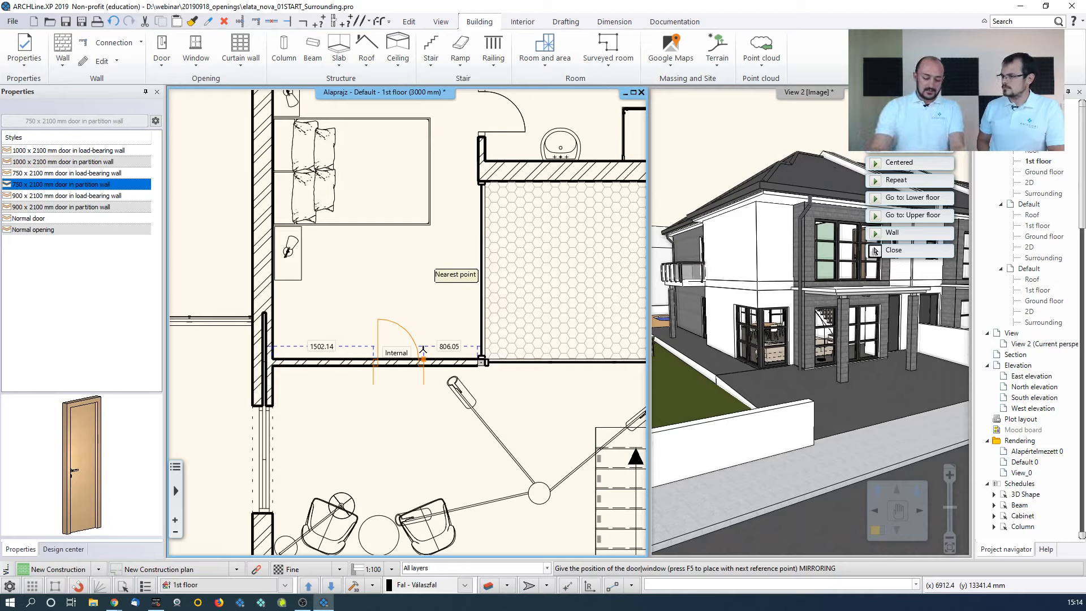
{"action": "type", "text": "250"}
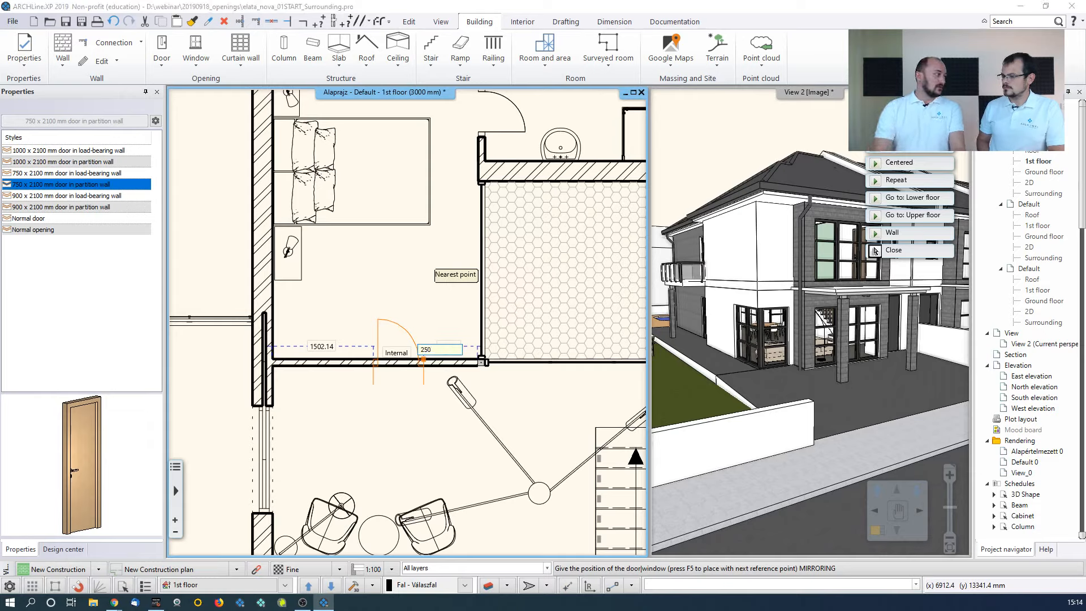
{"action": "key", "text": "Return"}
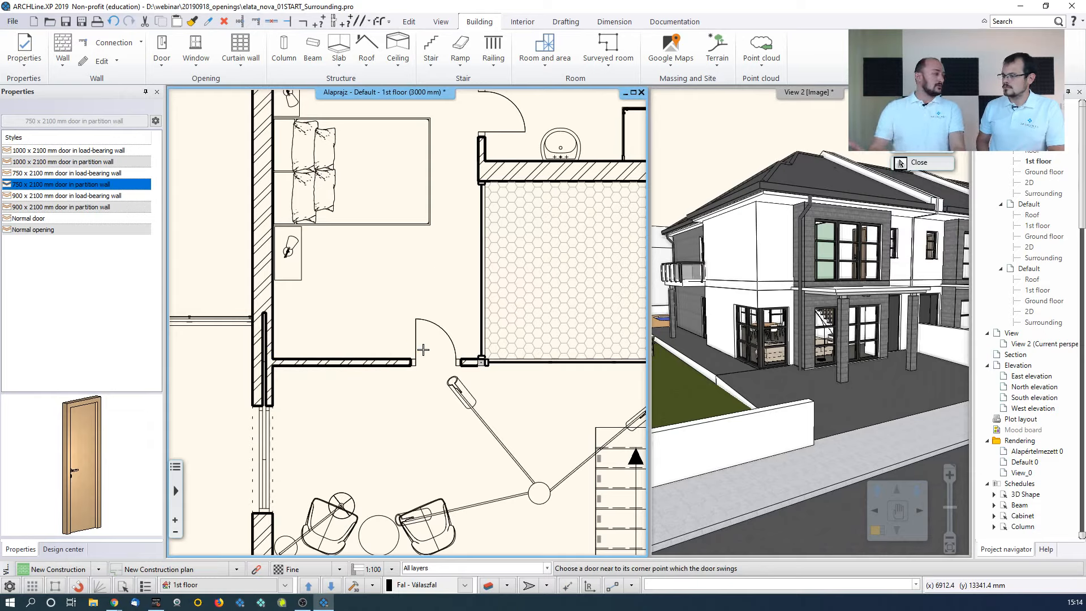
{"action": "left_click", "coordinate": [460, 360]}
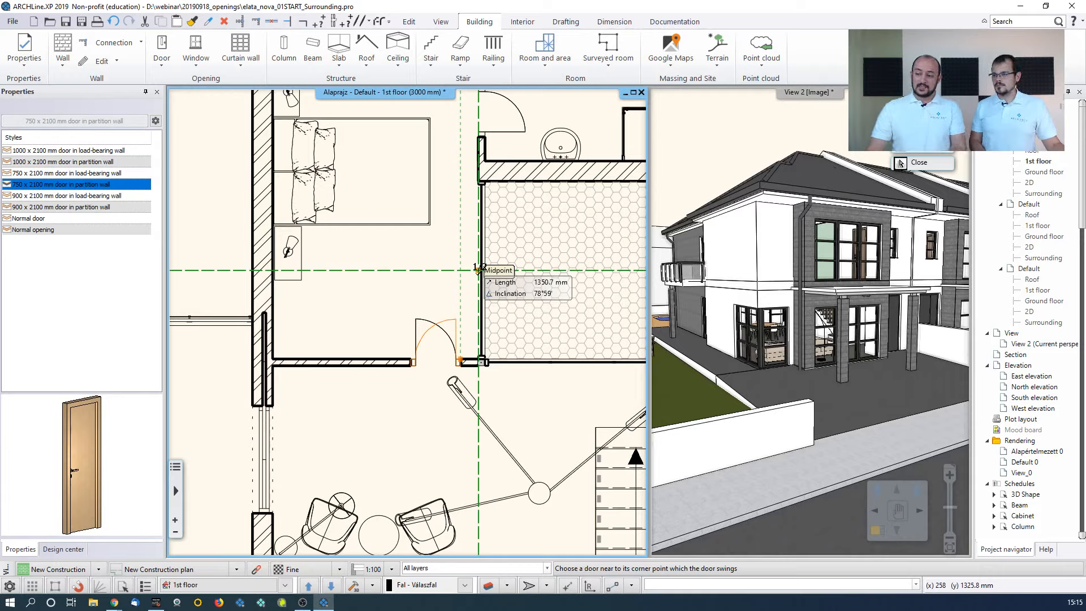
{"action": "left_click", "coordinate": [478, 269]}
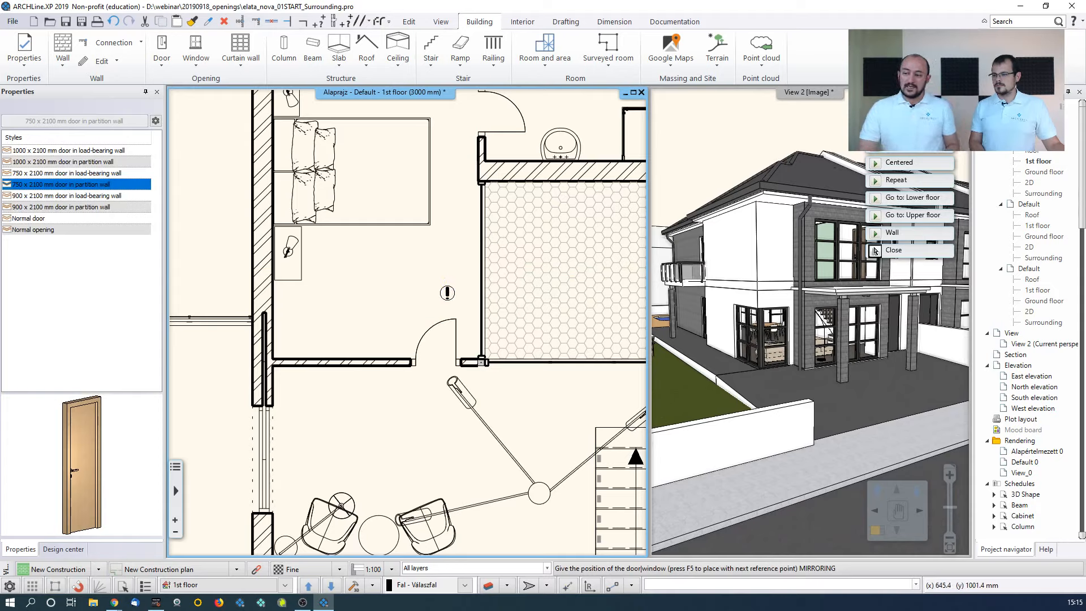
{"action": "key", "text": "Escape"}
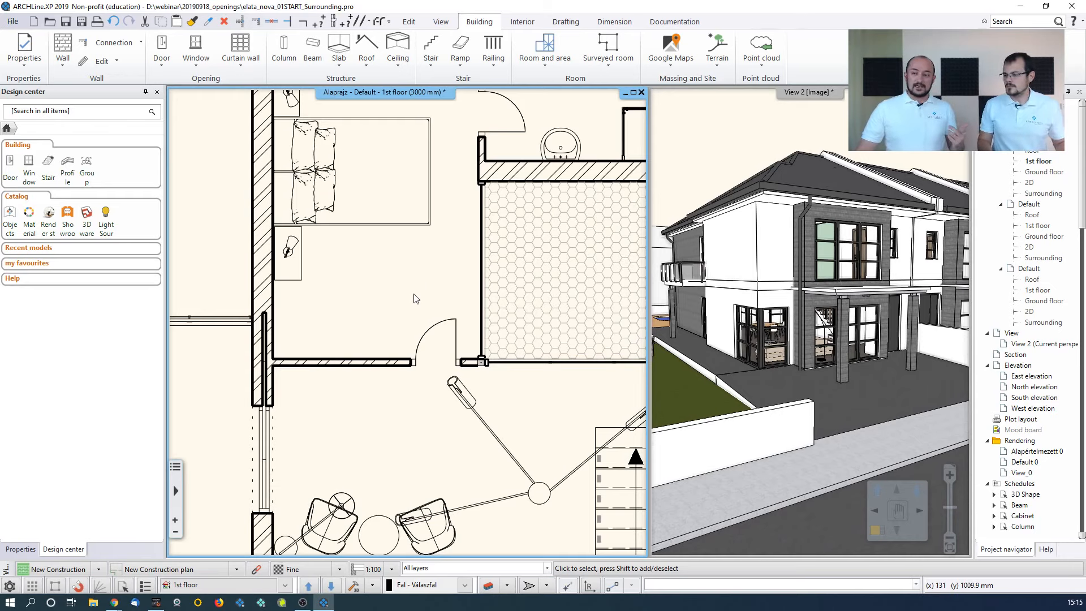
Place a 600 mm x 1500 mm window in the bathroom's exterior wall, 400 mm from the left inner corner
{"action": "middle_click_drag", "start_coordinate": [547, 111], "coordinate": [469, 289]}
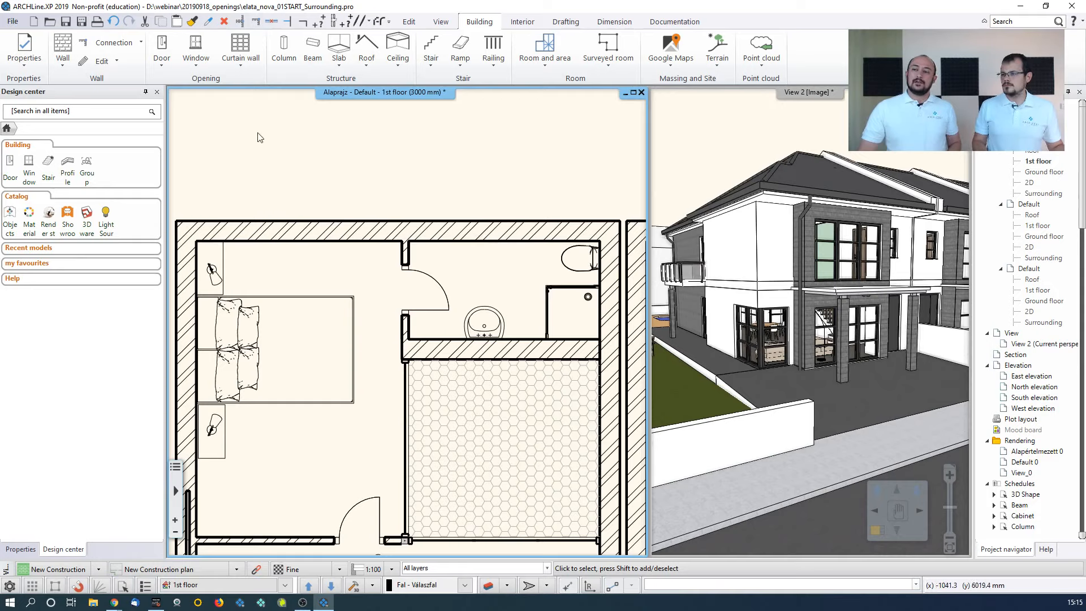
{"action": "left_click", "coordinate": [198, 62]}
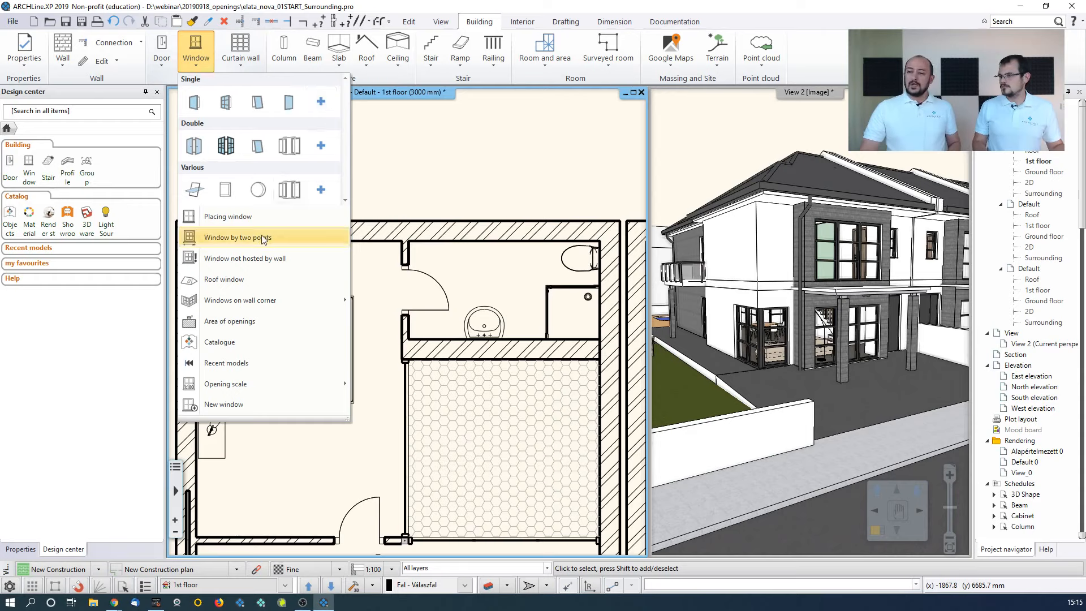
{"action": "left_click", "coordinate": [242, 226]}
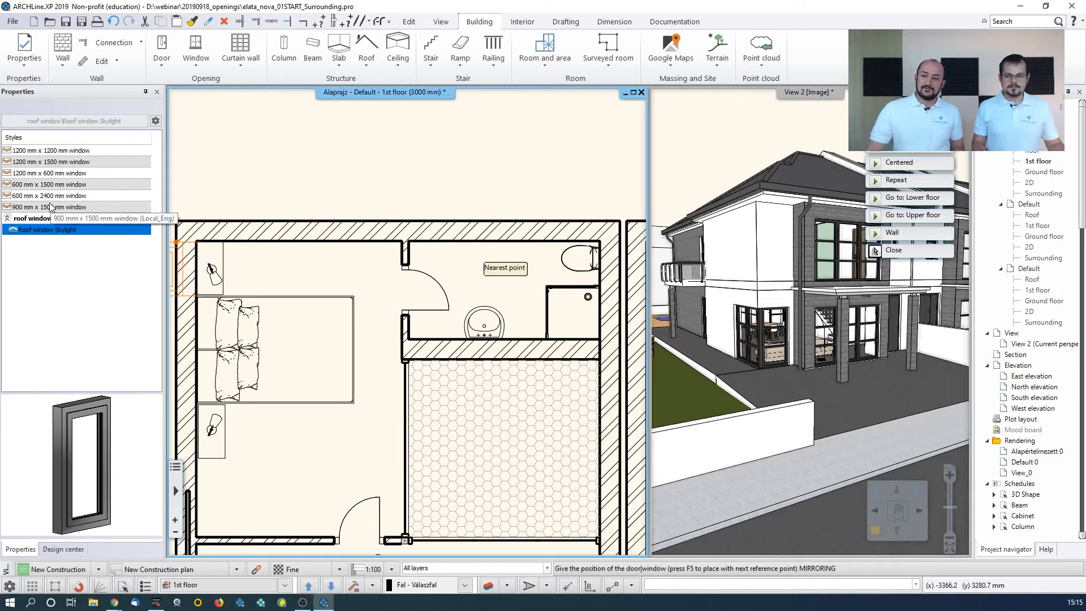
{"action": "left_click", "coordinate": [59, 174]}
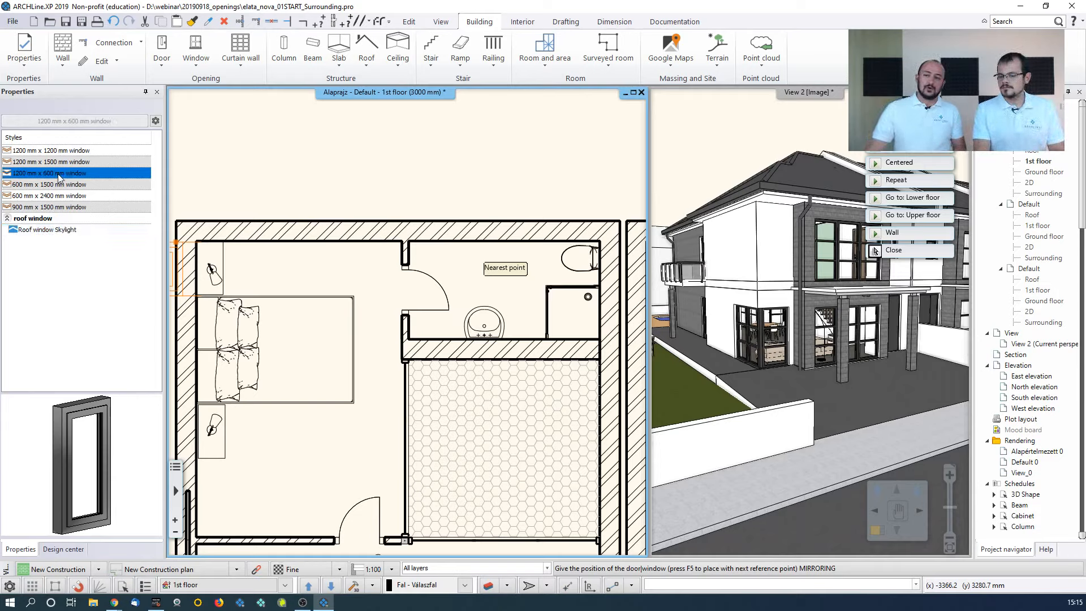
{"action": "left_click", "coordinate": [60, 164]}
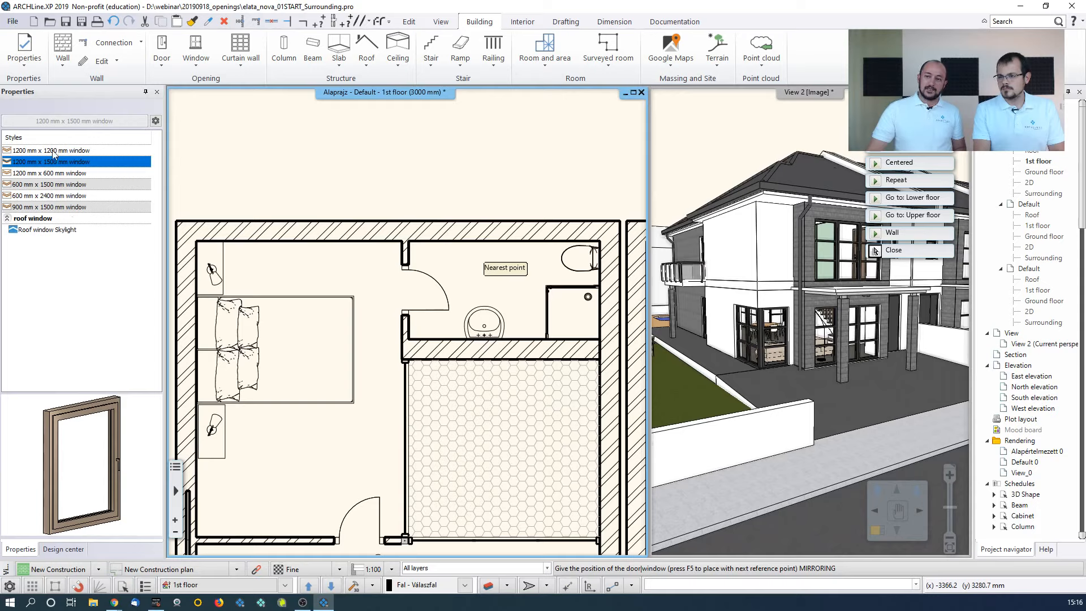
{"action": "left_click", "coordinate": [67, 184]}
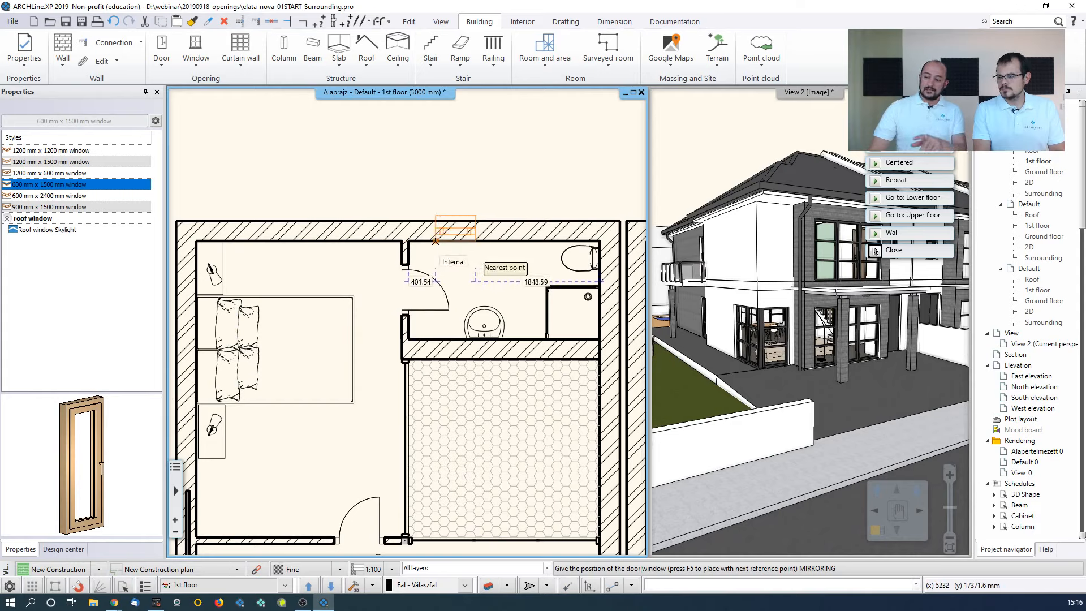
{"action": "type", "text": "400"}
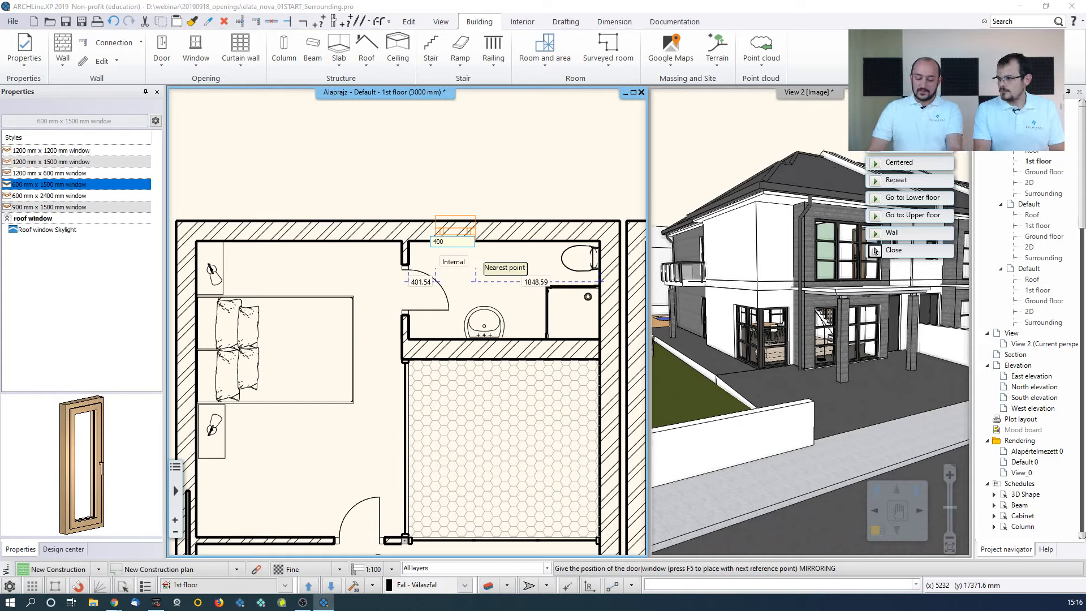
{"action": "key", "text": "Return"}
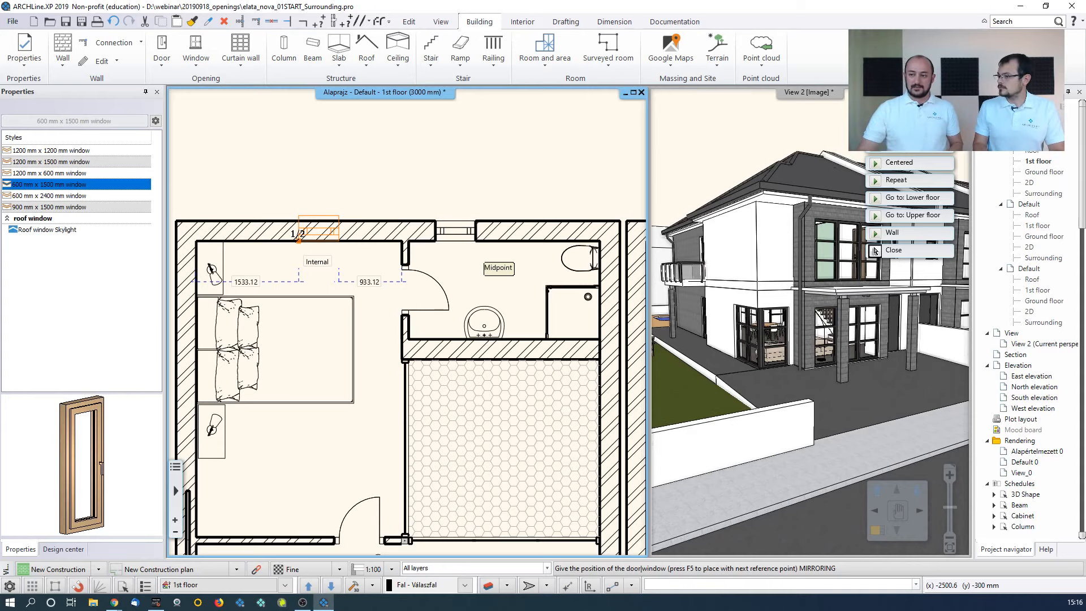
{"action": "left_click", "coordinate": [875, 251]}
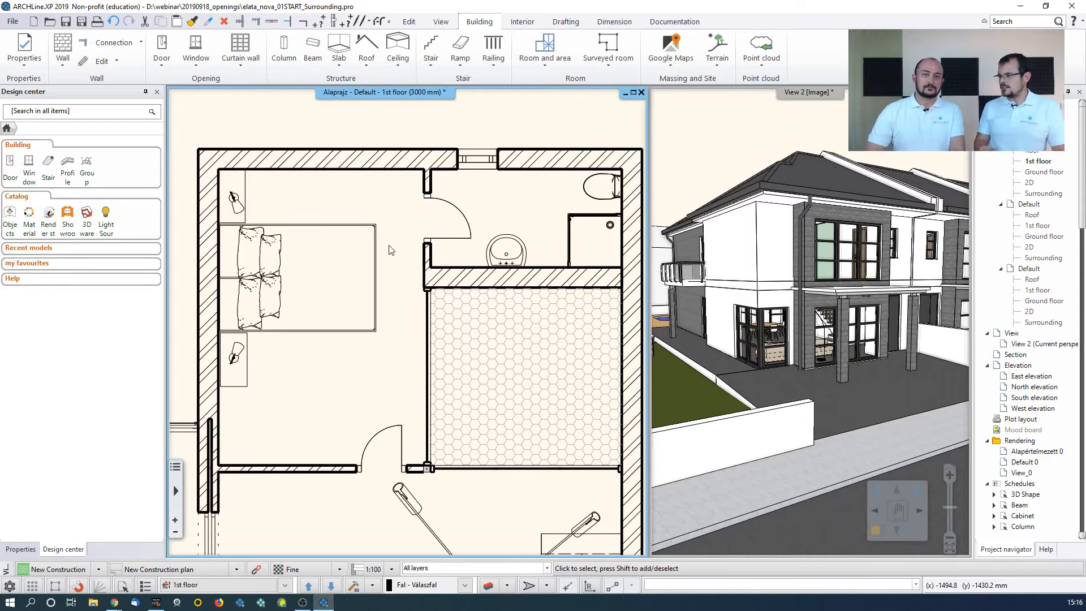
Examine the new lower bedroom door up close from inside the room in 3D and select it on the floor plan
{"action": "scroll", "coordinate": [394, 334], "scroll_direction": "up", "scroll_amount": 3}
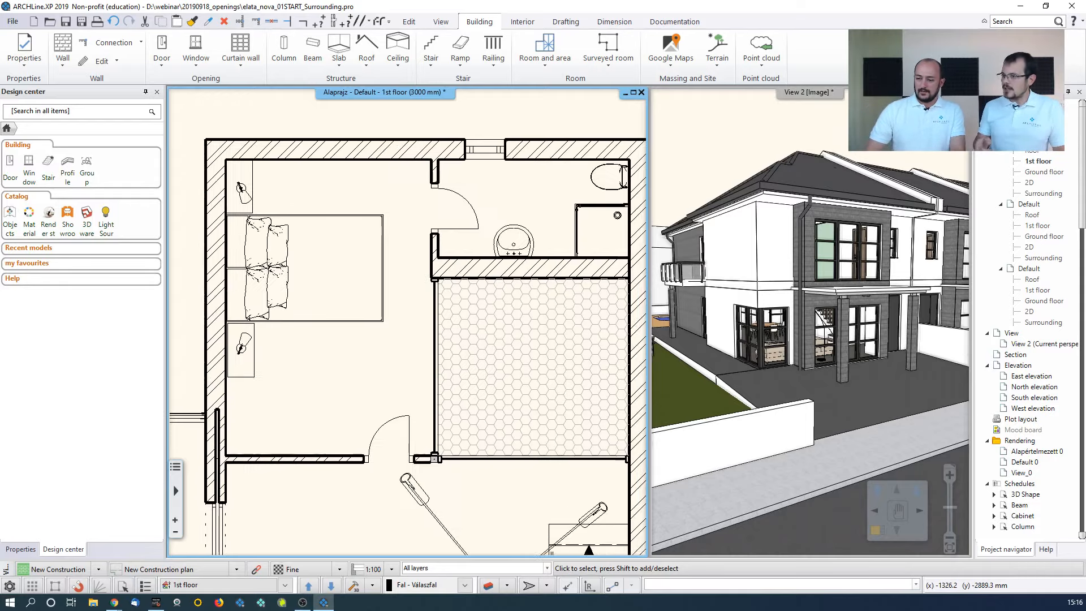
{"action": "middle_click_drag", "start_coordinate": [403, 279], "coordinate": [408, 397]}
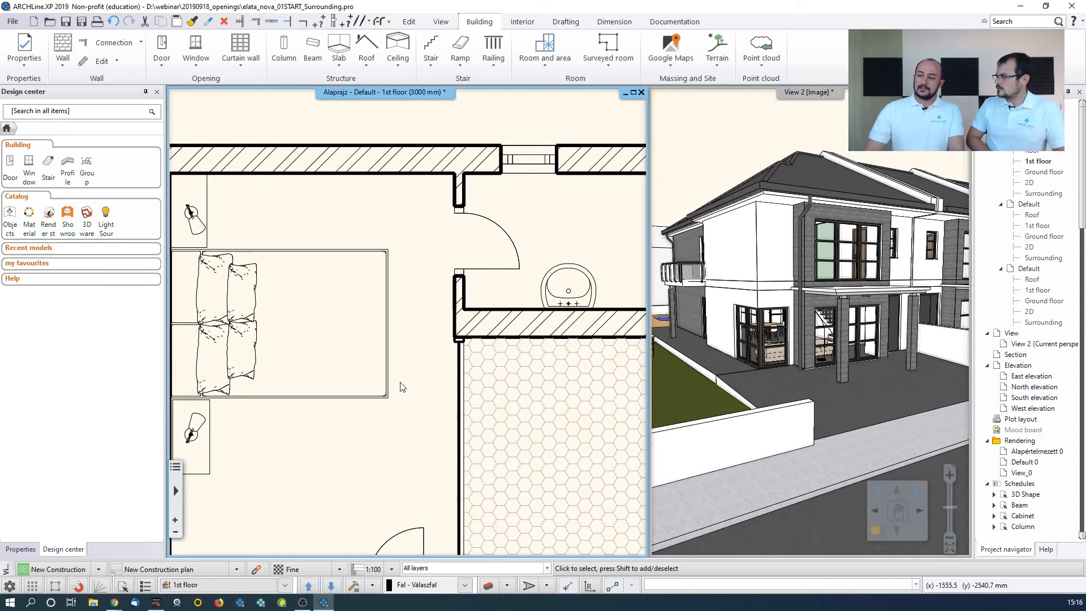
{"action": "middle_click_drag", "start_coordinate": [400, 384], "coordinate": [415, 329]}
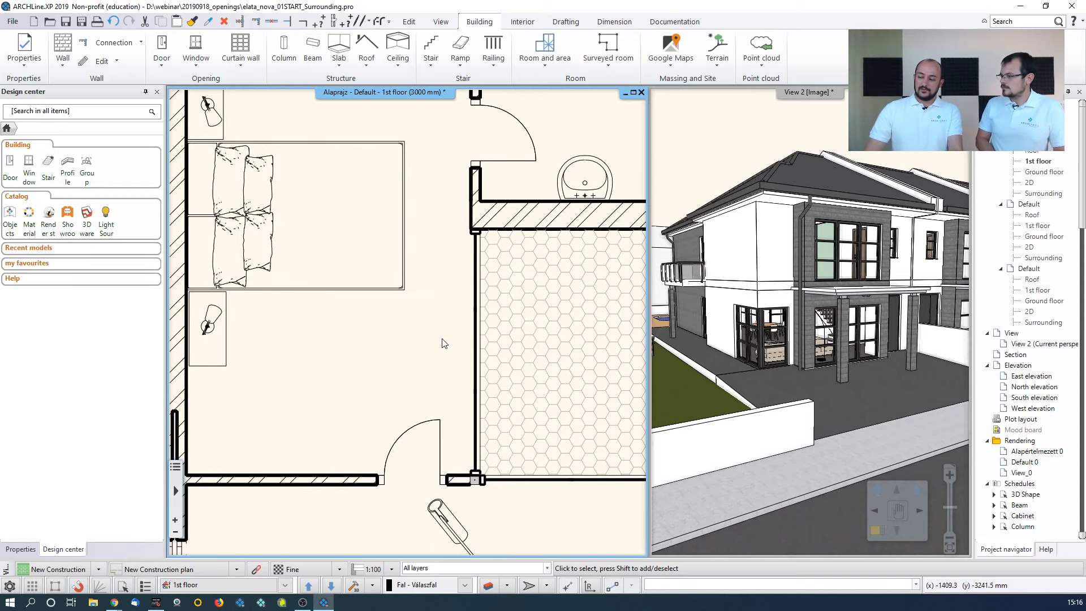
{"action": "left_click", "coordinate": [730, 244]}
{"action": "scroll", "coordinate": [705, 206], "scroll_direction": "up", "scroll_amount": 6}
{"action": "scroll", "coordinate": [860, 272], "scroll_direction": "up", "scroll_amount": 8}
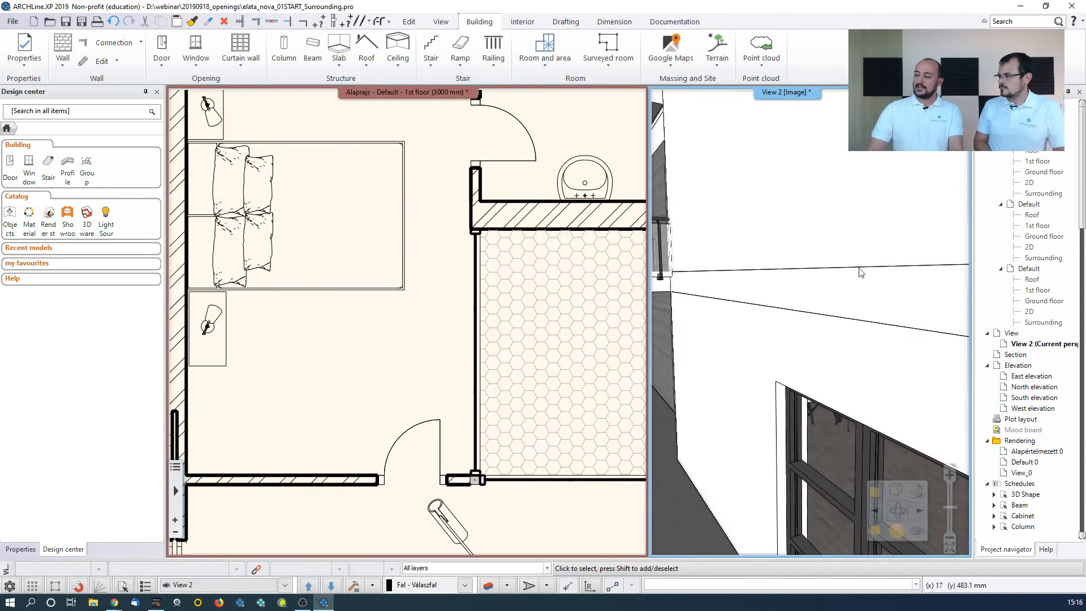
{"action": "scroll", "coordinate": [809, 299], "scroll_direction": "up", "scroll_amount": 5}
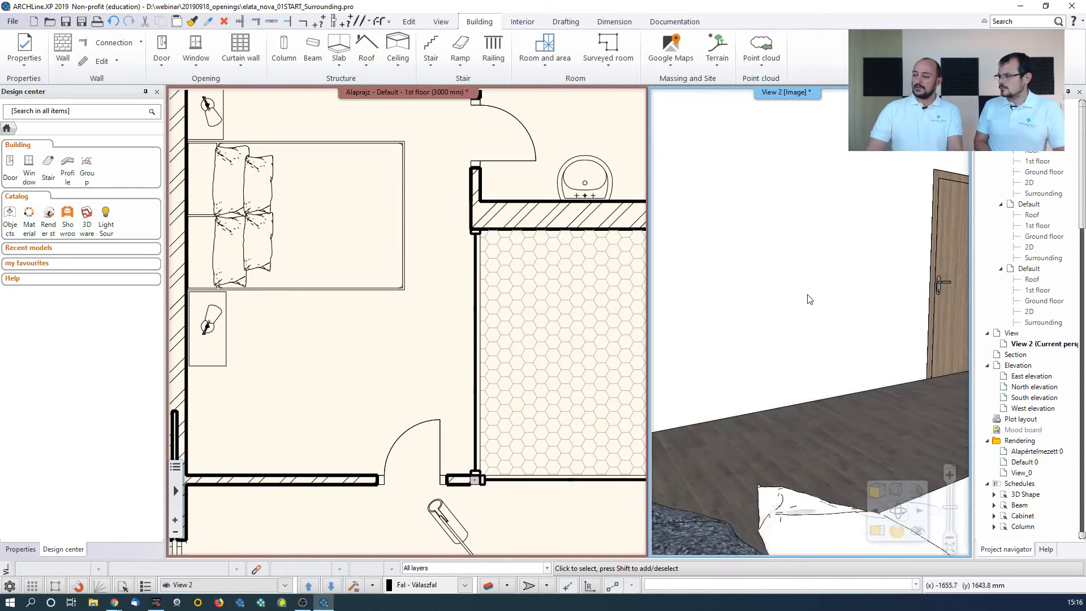
{"action": "right_click_drag", "start_coordinate": [801, 268], "coordinate": [824, 318]}
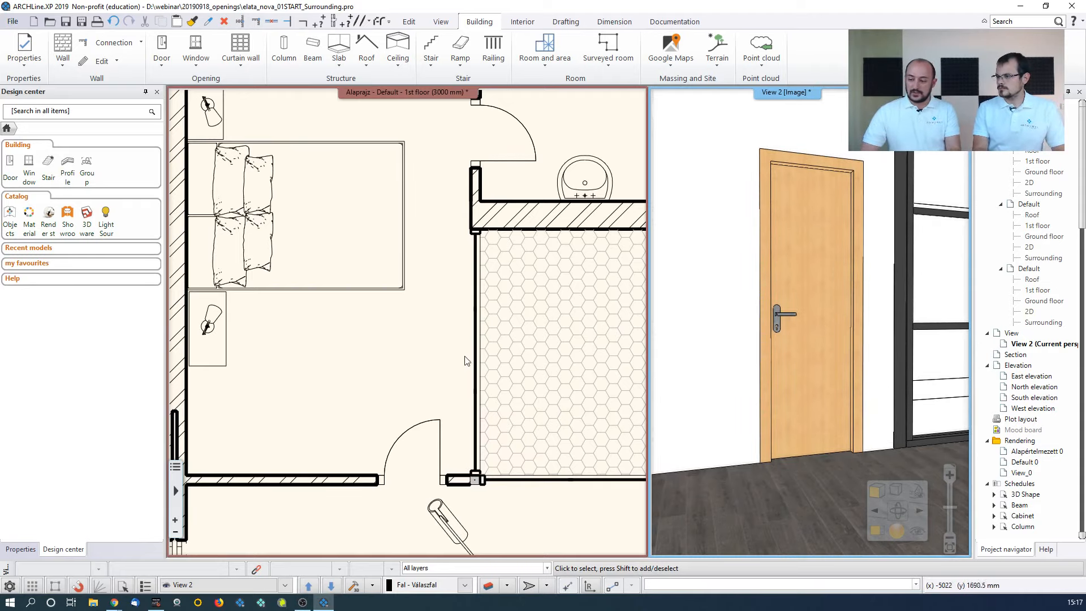
{"action": "middle_click_drag", "start_coordinate": [445, 383], "coordinate": [480, 308]}
{"action": "left_click", "coordinate": [450, 347]}
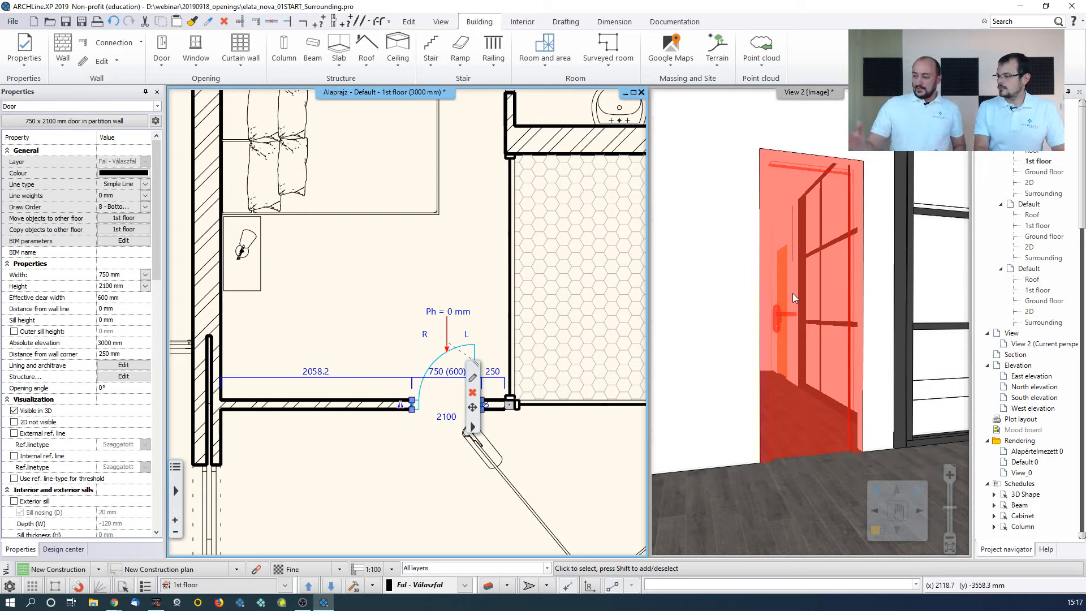
Set the lower bedroom door's width to 900 mm and its distance from the left wall corner to 1800 mm
{"action": "left_click", "coordinate": [444, 371]}
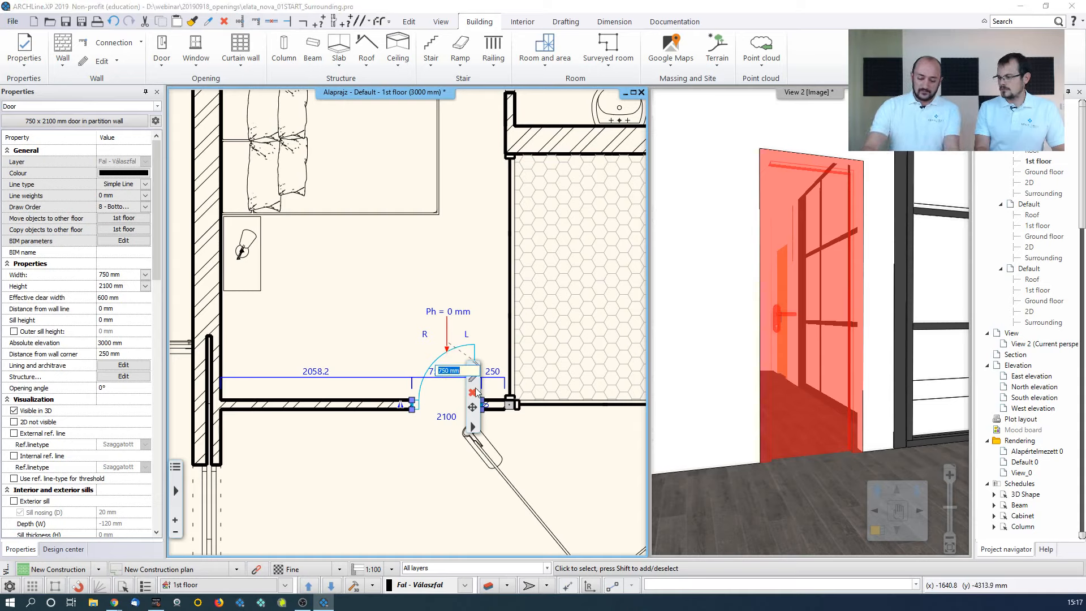
{"action": "type", "text": "900"}
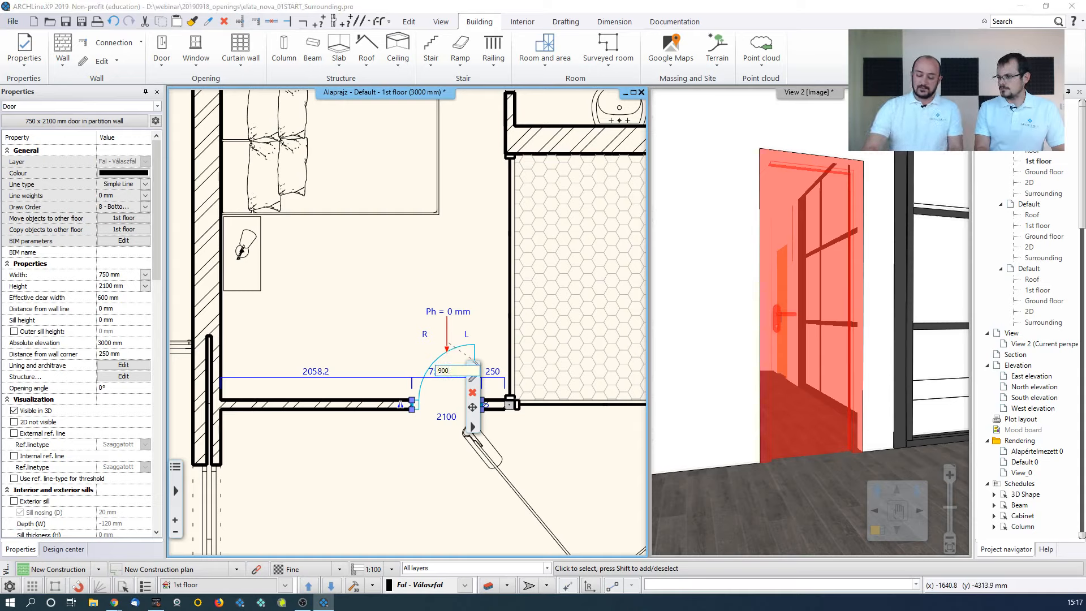
{"action": "key", "text": "Return"}
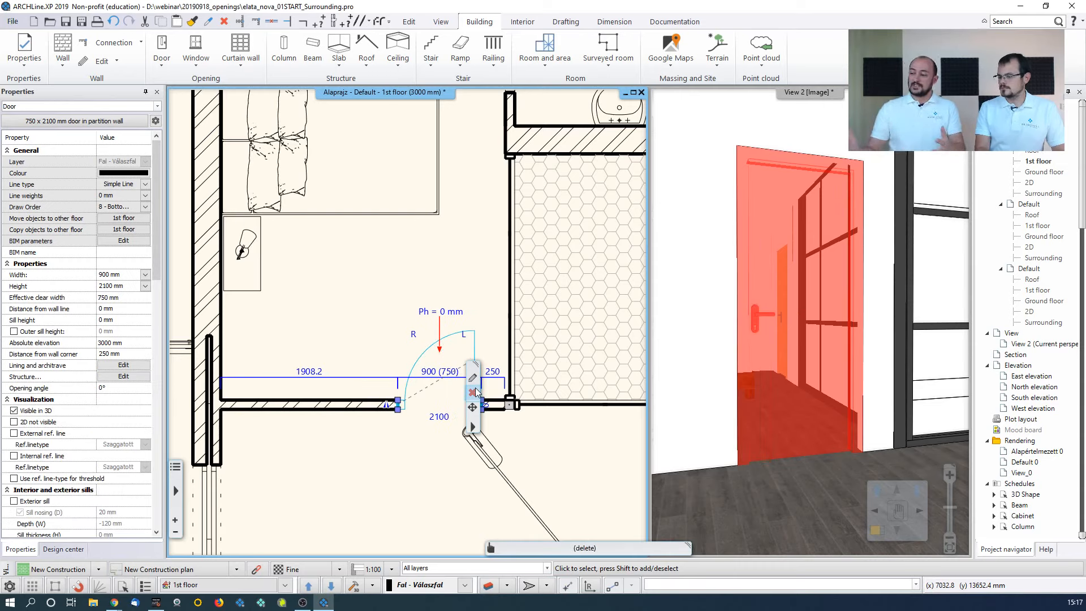
{"action": "left_click", "coordinate": [317, 373]}
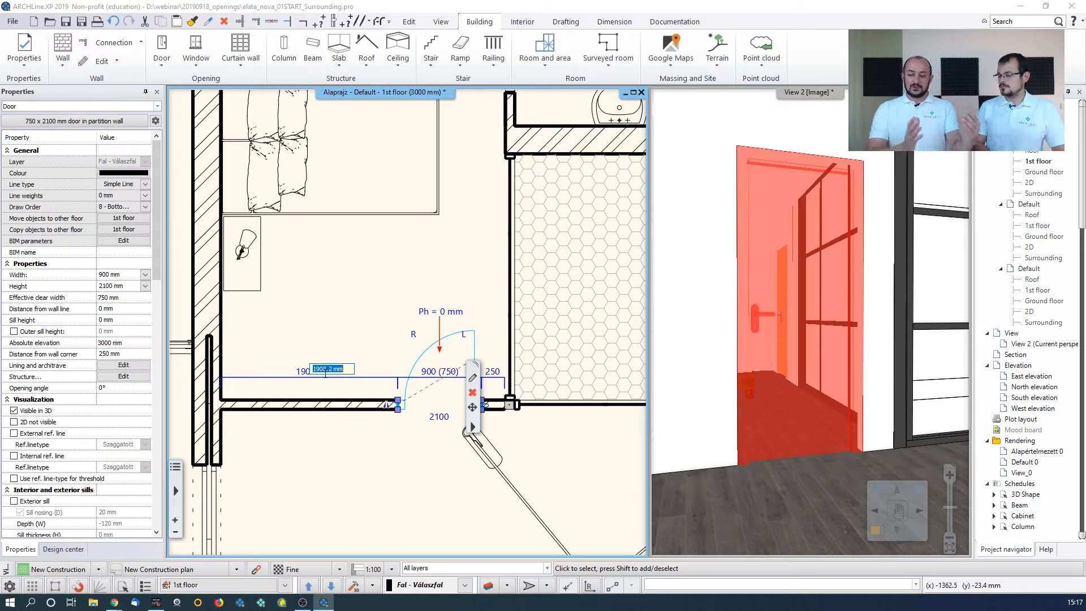
{"action": "type", "text": "1800"}
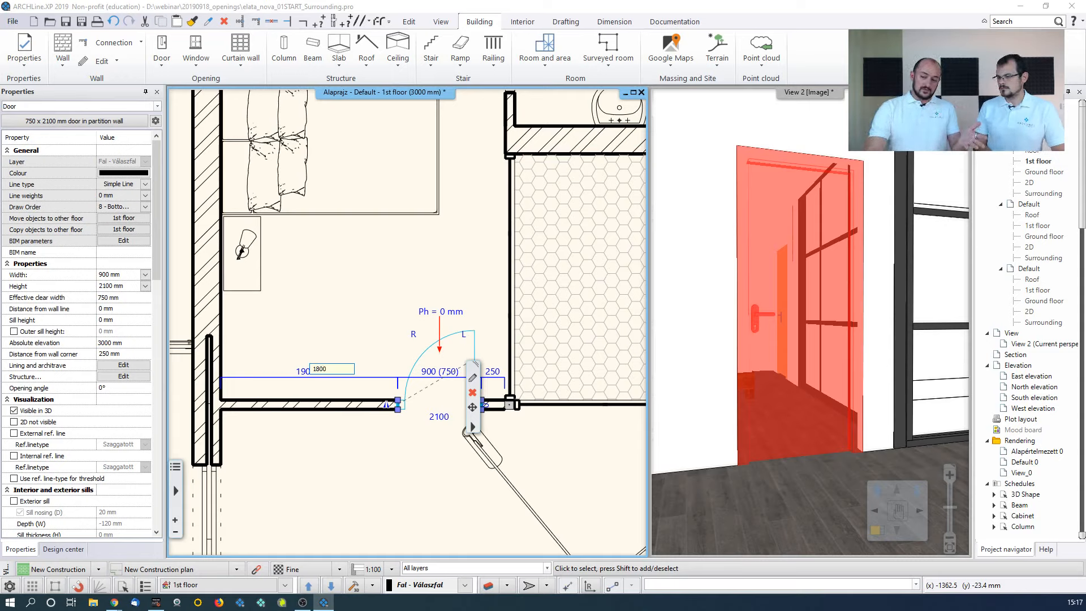
{"action": "key", "text": "Return"}
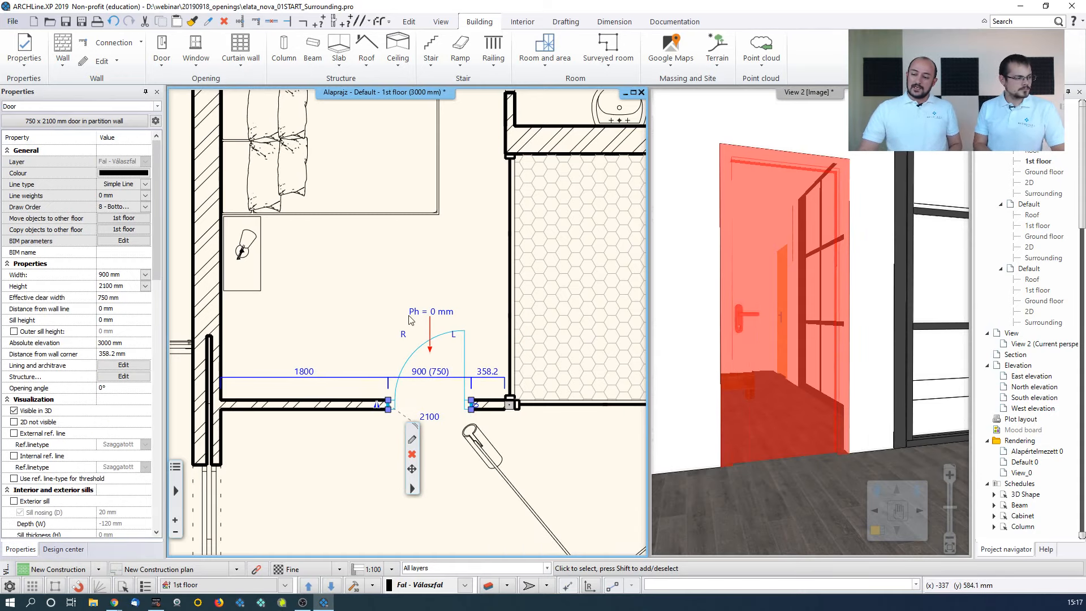
{"action": "scroll", "coordinate": [416, 323], "scroll_direction": "up", "scroll_amount": 2}
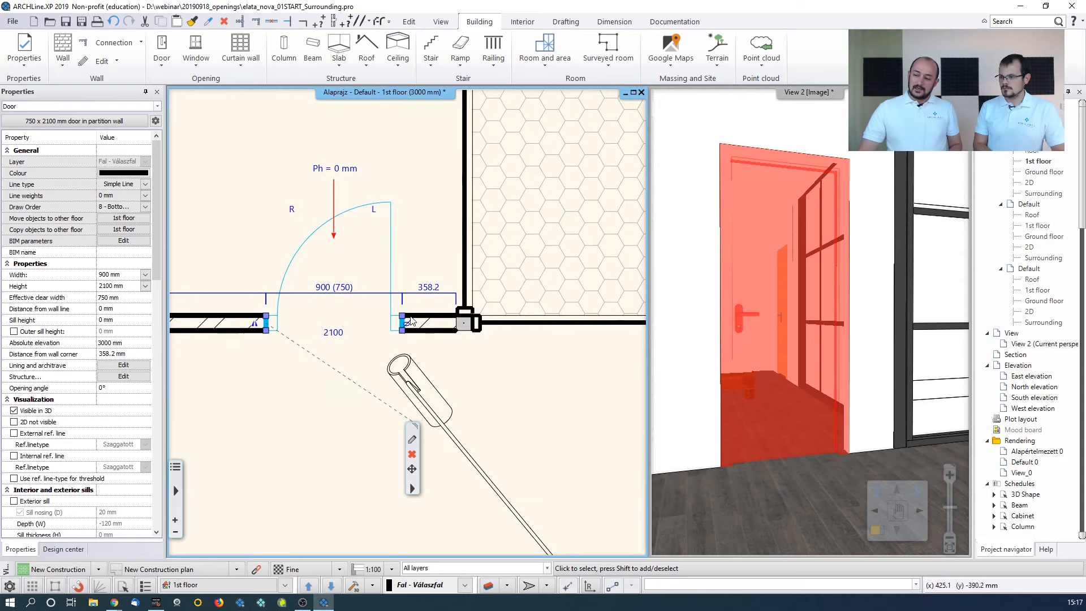
{"action": "left_click", "coordinate": [318, 395]}
Try a 50 mm distance from the wall line for the bathroom window and restore it to 100 mm
{"action": "scroll", "coordinate": [322, 398], "scroll_direction": "down", "scroll_amount": 3}
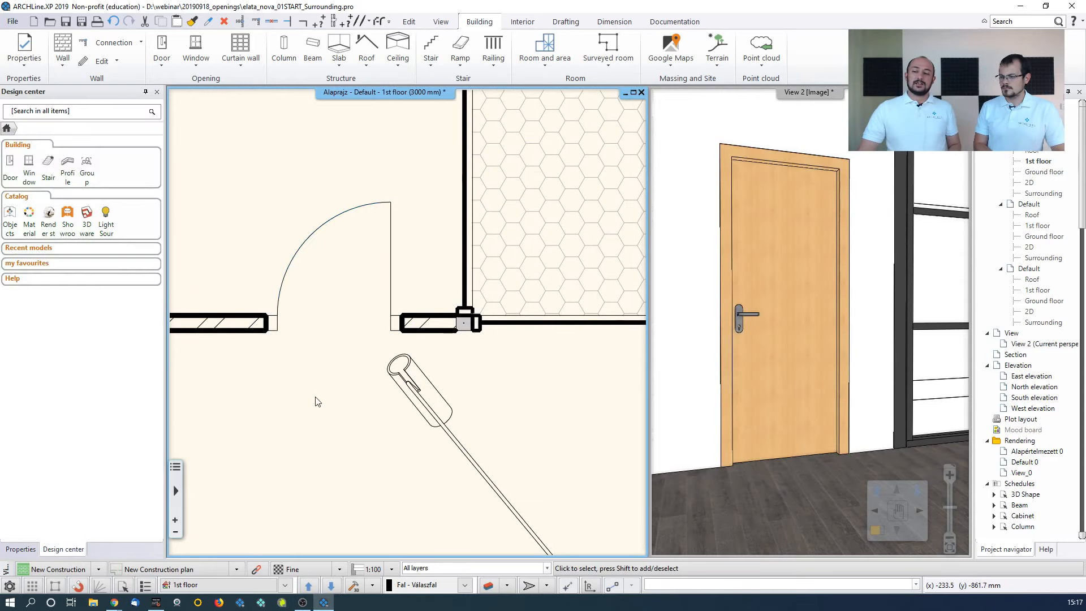
{"action": "middle_click_drag", "start_coordinate": [345, 309], "coordinate": [350, 341]}
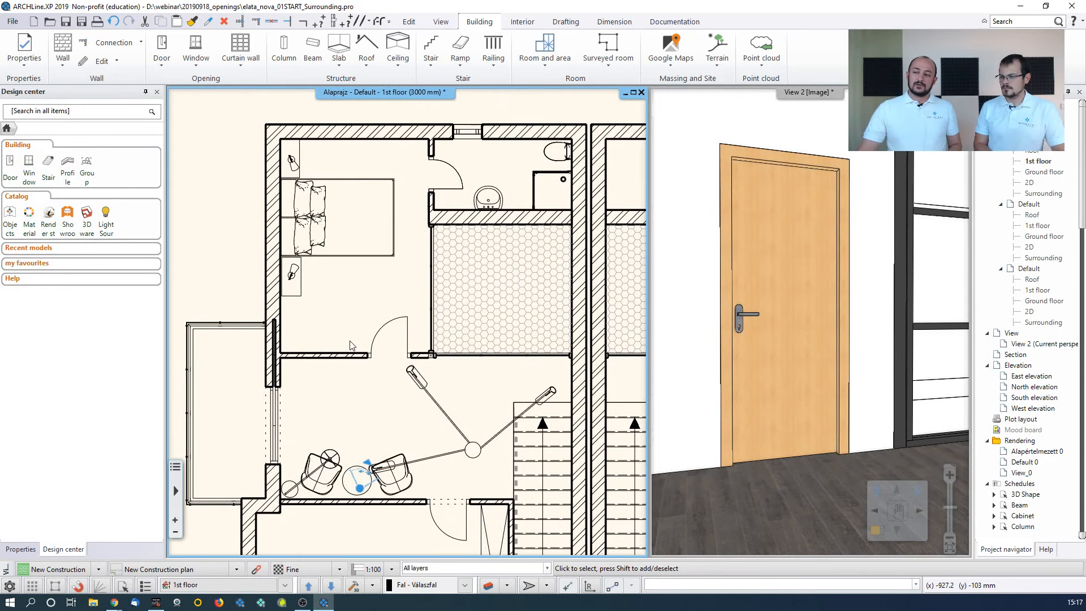
{"action": "scroll", "coordinate": [440, 213], "scroll_direction": "up", "scroll_amount": 4}
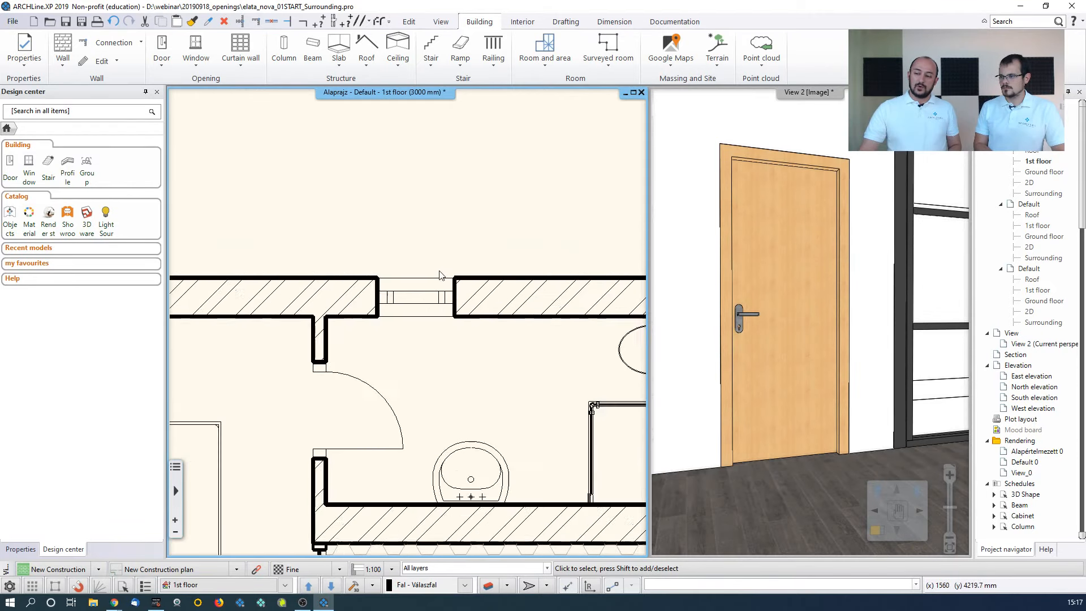
{"action": "left_click", "coordinate": [420, 306]}
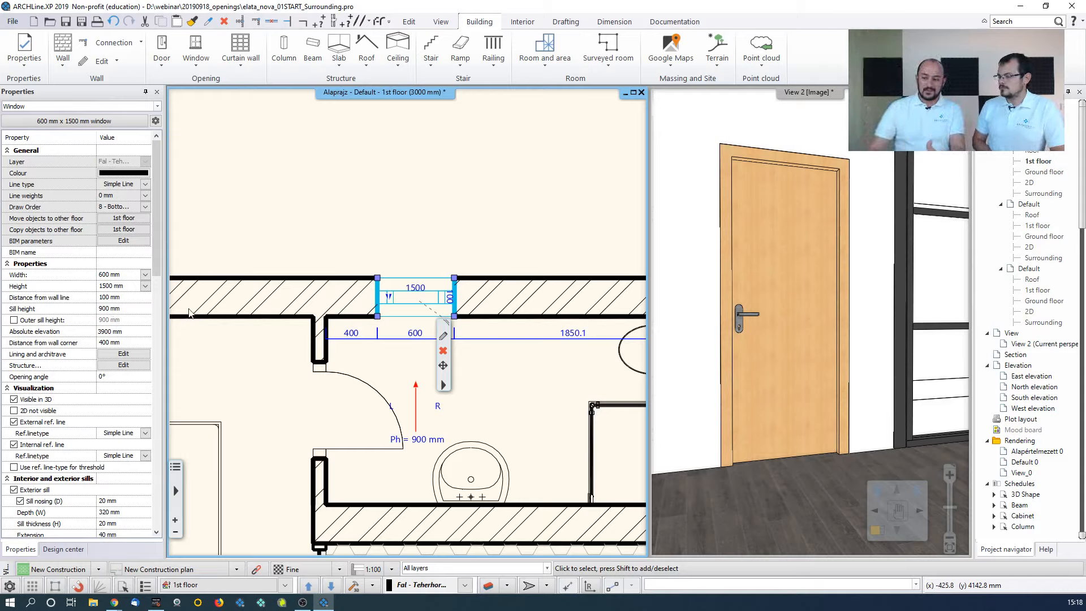
{"action": "left_click", "coordinate": [450, 298]}
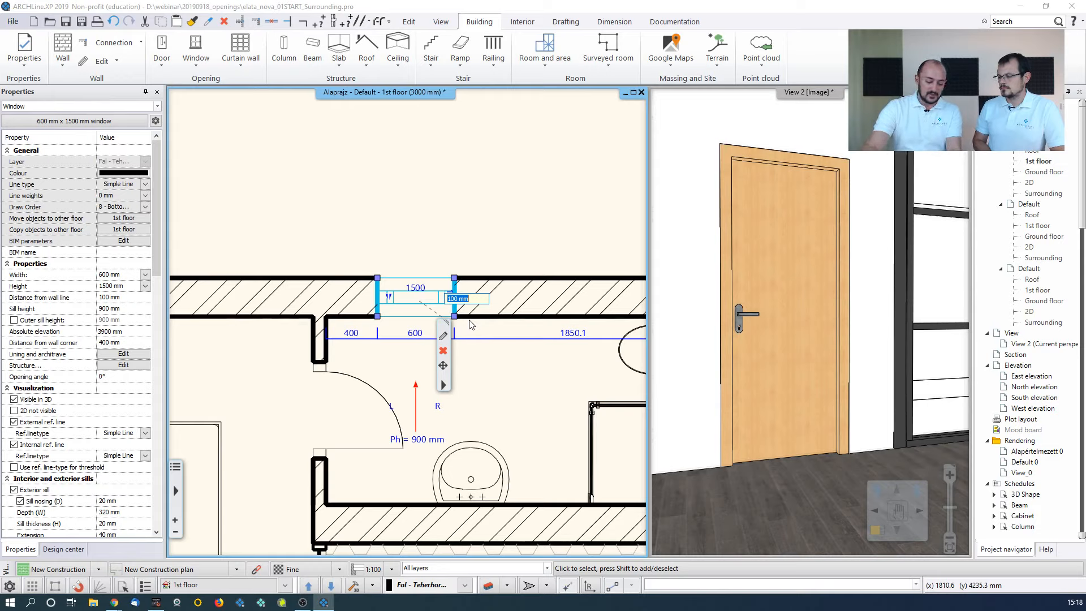
{"action": "type", "text": "50"}
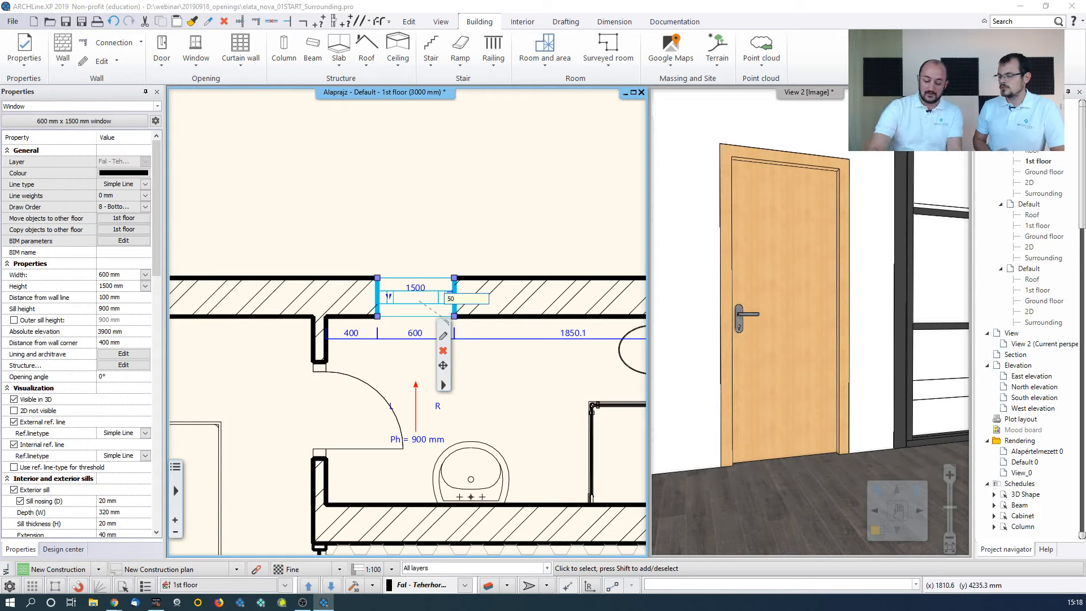
{"action": "key", "text": "Return"}
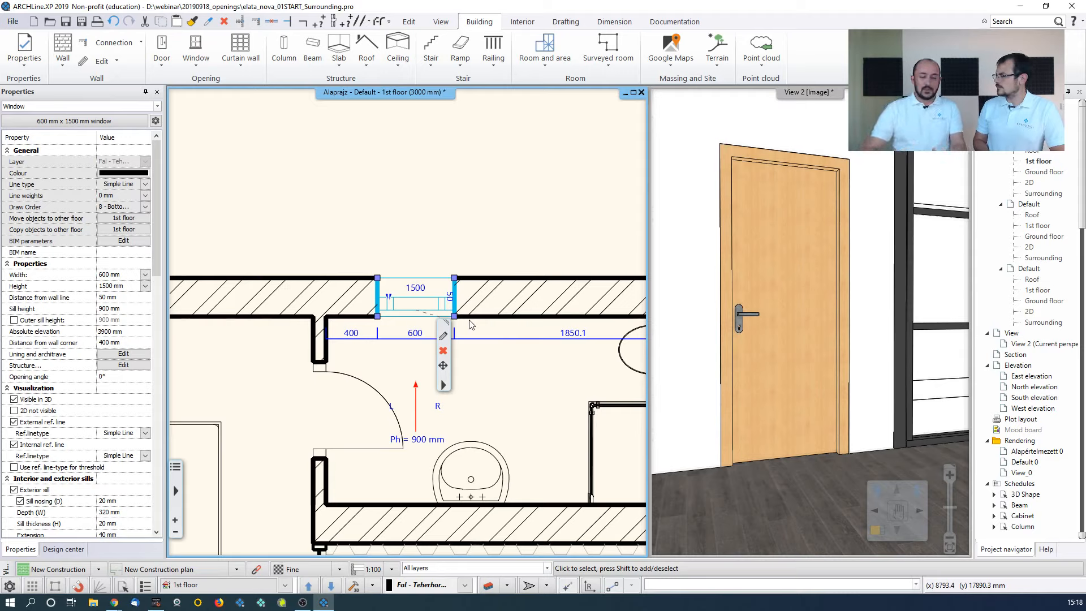
{"action": "left_click", "coordinate": [459, 295]}
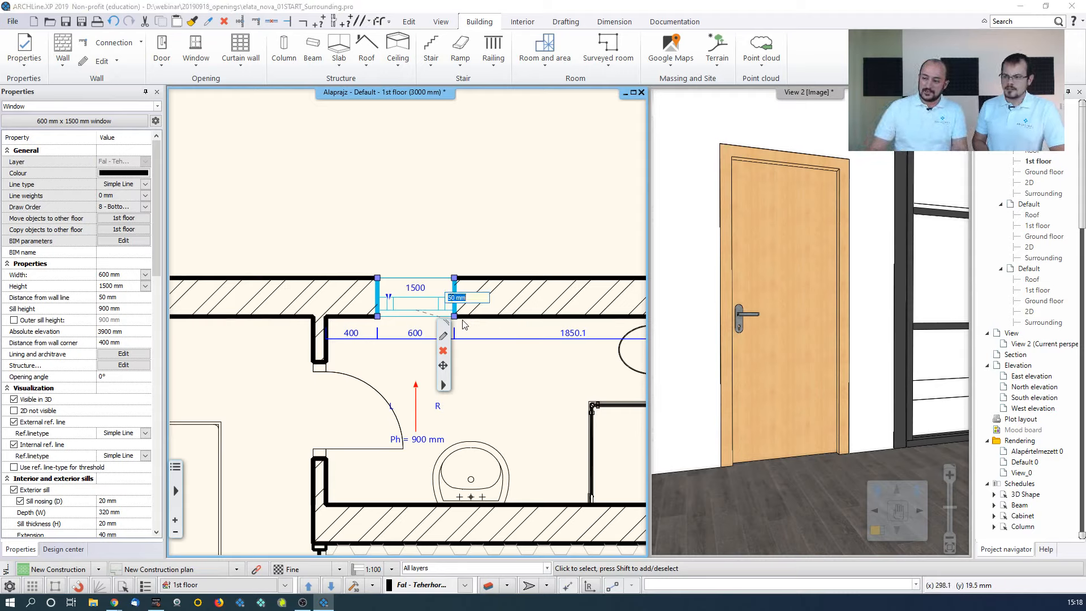
{"action": "key", "text": "Return"}
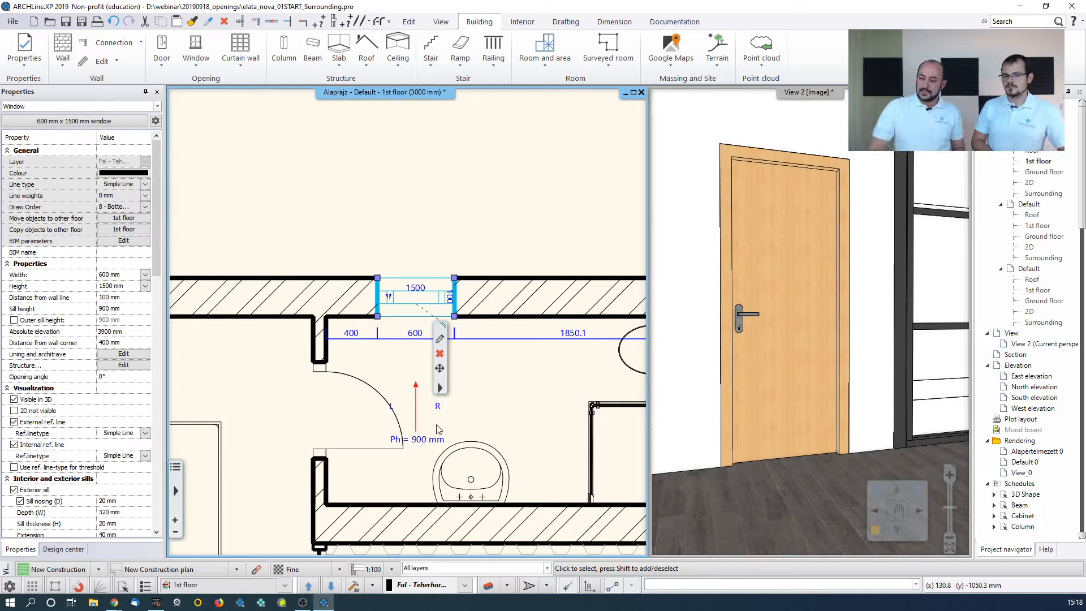
Set the bathroom window's sill height to 950 mm and deselect the window
{"action": "left_click", "coordinate": [436, 443]}
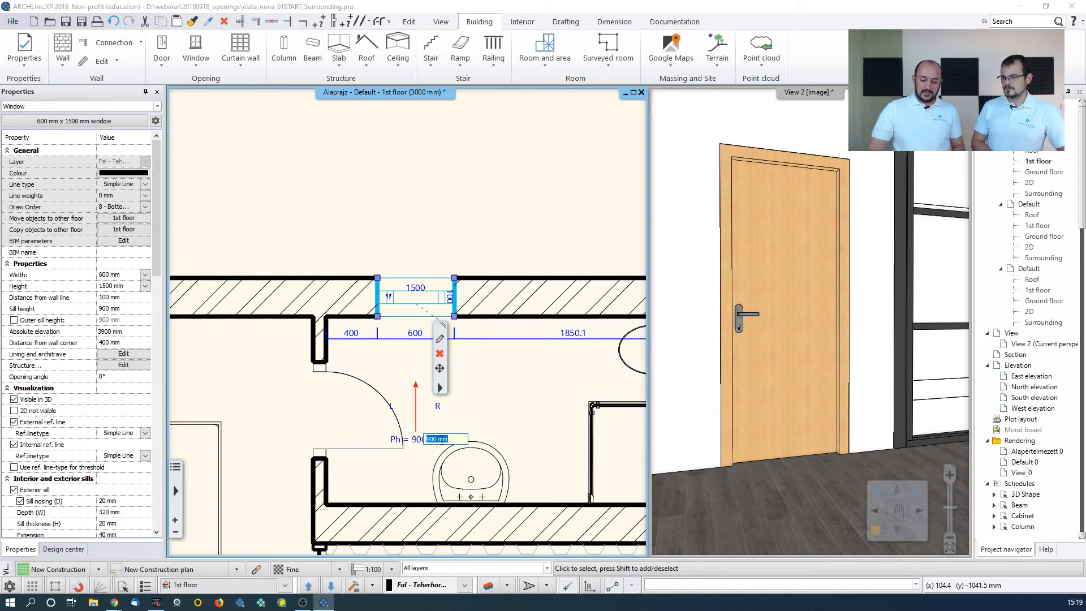
{"action": "key", "text": "Return"}
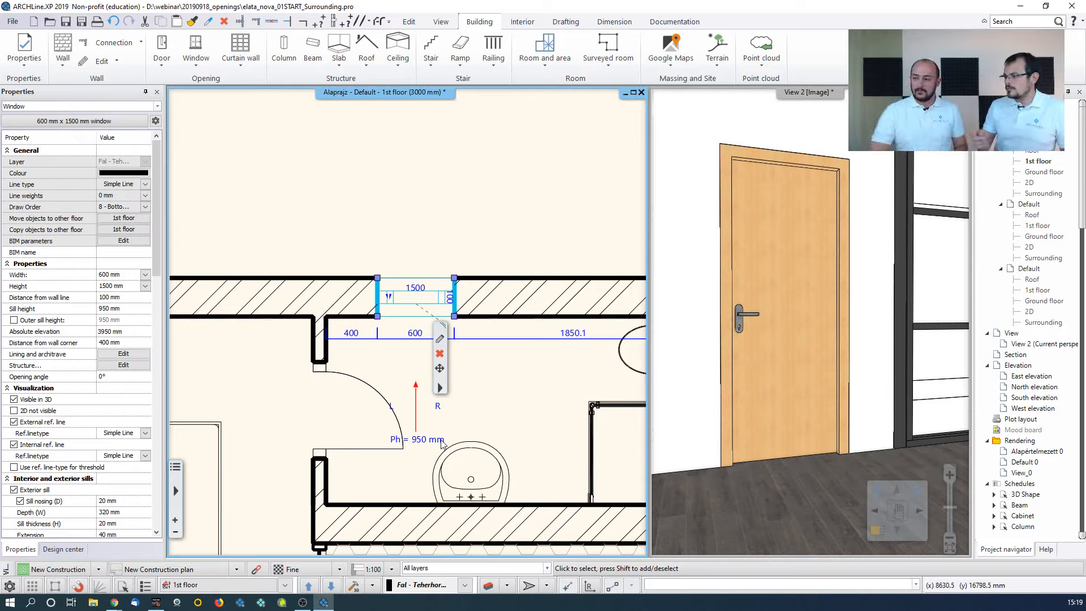
{"action": "left_click", "coordinate": [538, 266]}
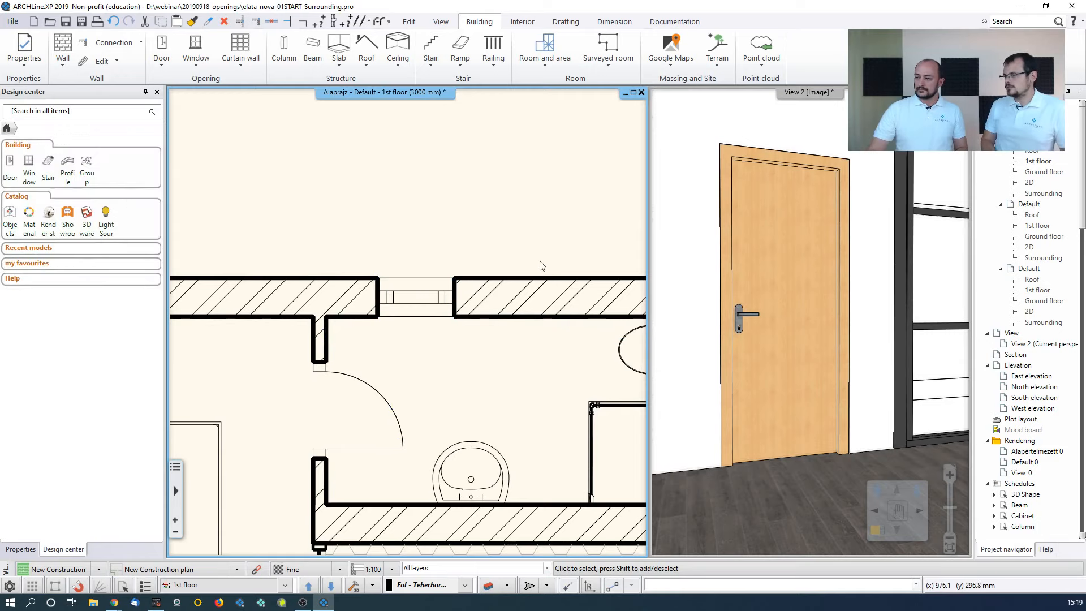
Flip the lower bedroom door across its wall so it swings out of the bedroom, keeping the hinges on the right jamb
{"action": "left_click", "coordinate": [739, 300]}
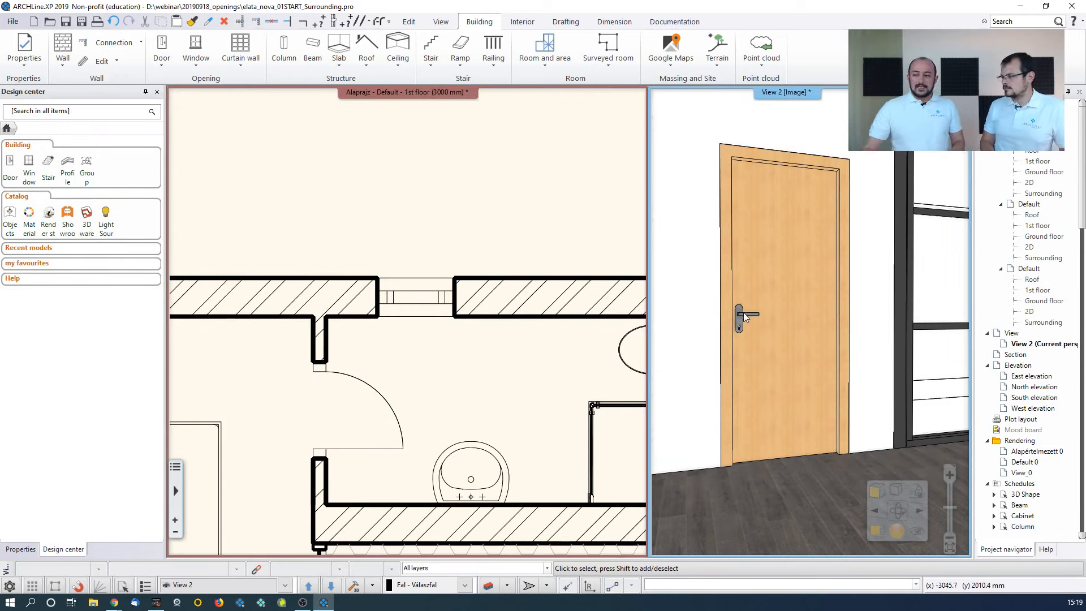
{"action": "middle_click_drag", "start_coordinate": [429, 461], "coordinate": [446, 209]}
{"action": "mouse_move", "coordinate": [341, 448]}
{"action": "middle_mouse_down"}
{"action": "mouse_move", "coordinate": [384, 306]}
{"action": "mouse_move", "coordinate": [451, 236]}
{"action": "middle_mouse_up"}
{"action": "left_click", "coordinate": [385, 362]}
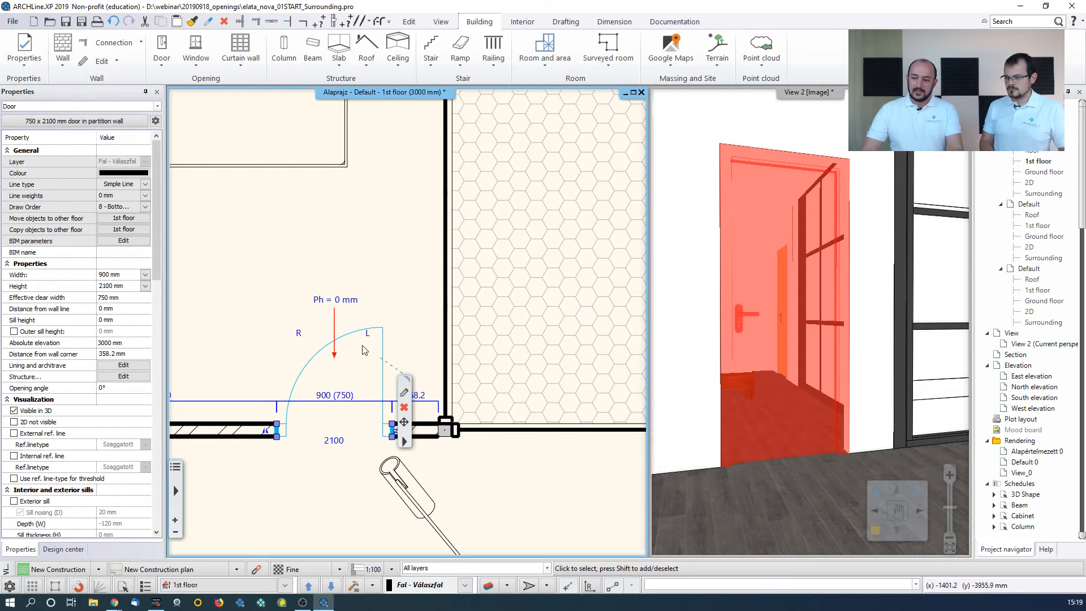
{"action": "mouse_move", "coordinate": [373, 370]}
{"action": "middle_mouse_down"}
{"action": "mouse_move", "coordinate": [370, 301]}
{"action": "mouse_move", "coordinate": [389, 282]}
{"action": "mouse_move", "coordinate": [423, 282]}
{"action": "middle_mouse_up"}
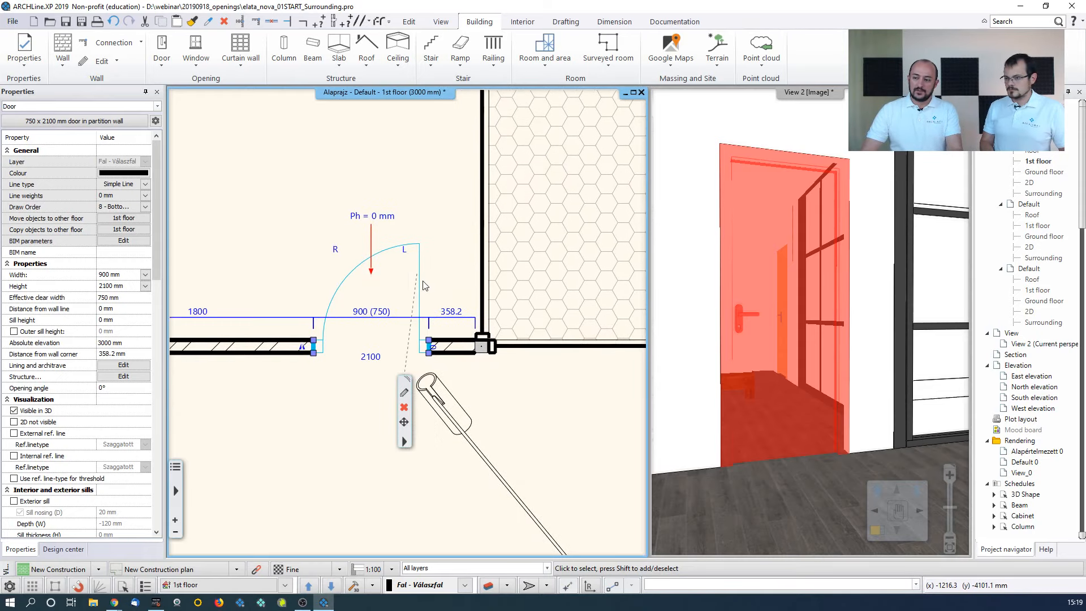
{"action": "left_click", "coordinate": [303, 349]}
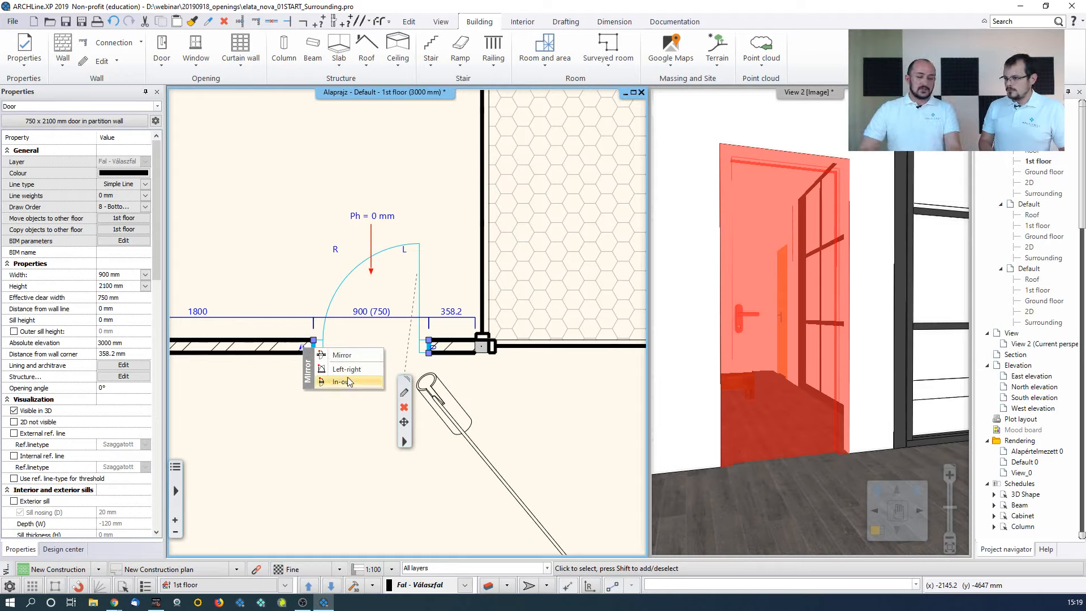
{"action": "left_click", "coordinate": [342, 356]}
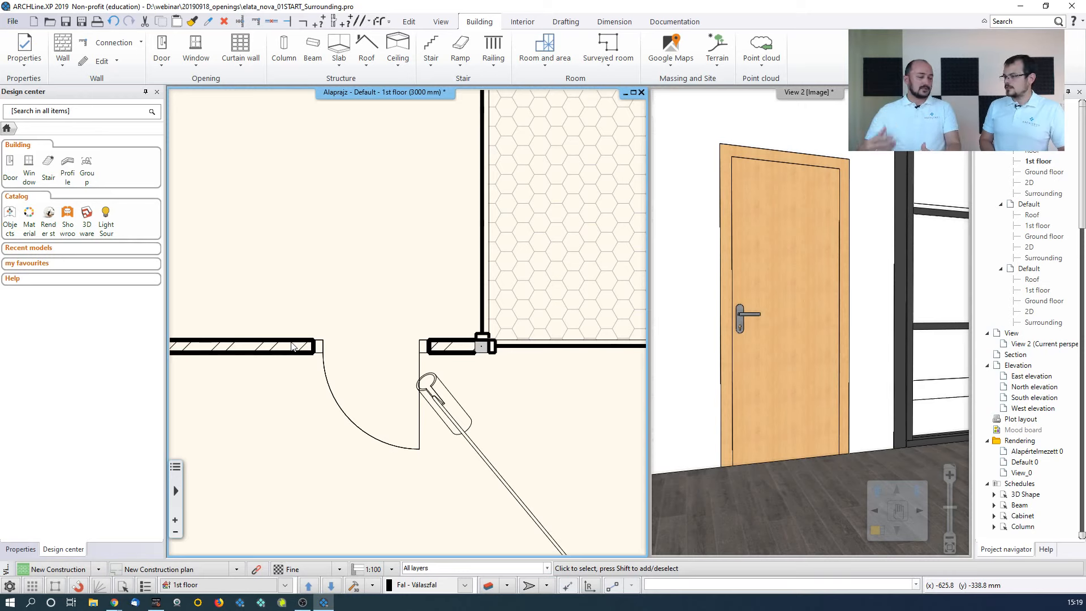
Try flipping the lower bedroom door's hinges left-right, and undo the flip
{"action": "left_click", "coordinate": [338, 403]}
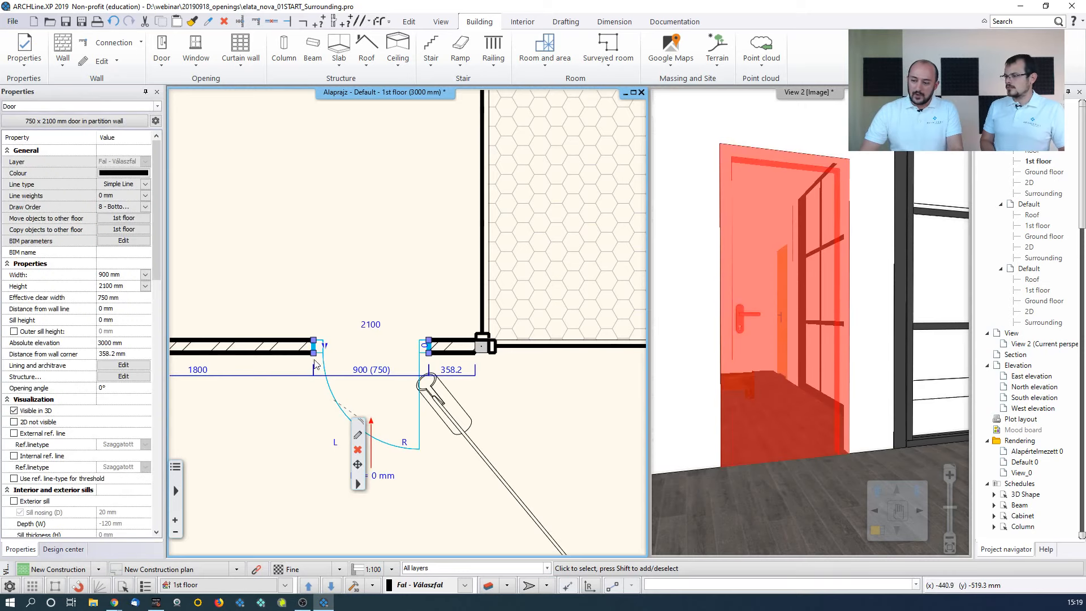
{"action": "mouse_move", "coordinate": [325, 346]}
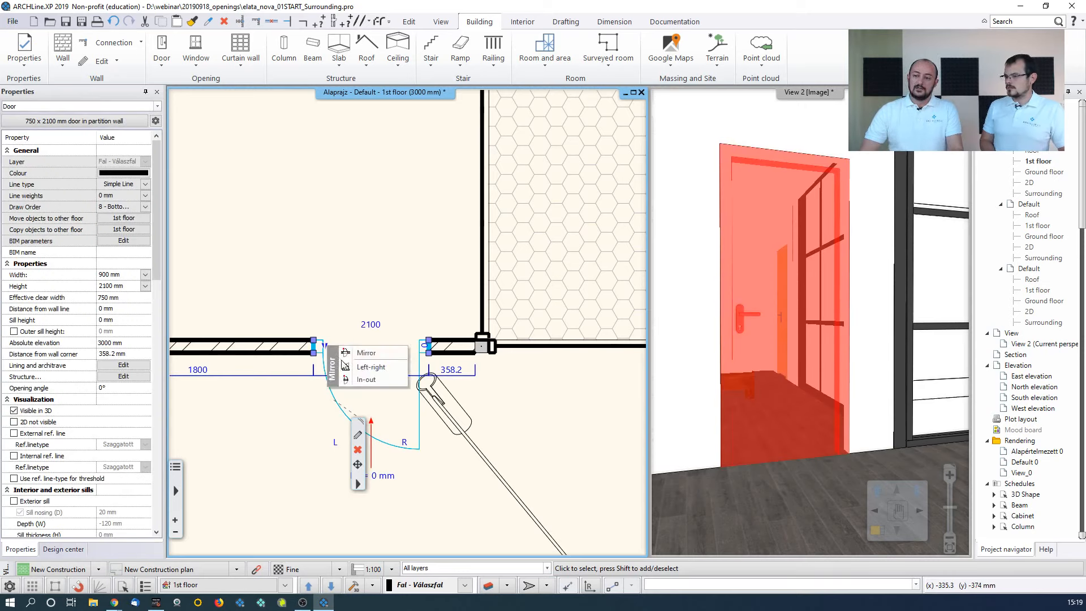
{"action": "left_click", "coordinate": [366, 371]}
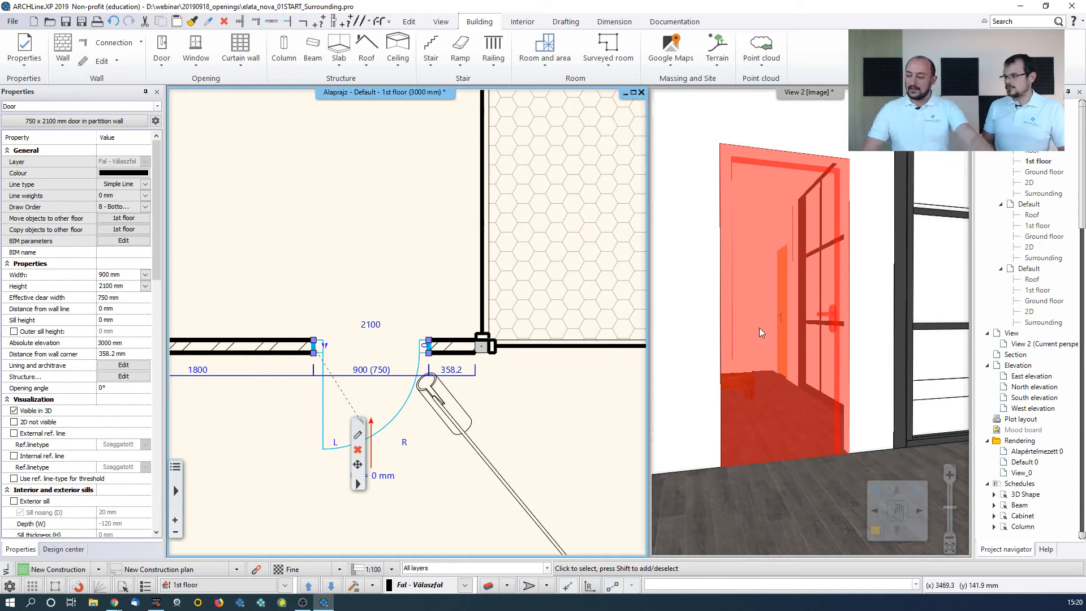
{"action": "key", "text": "Escape"}
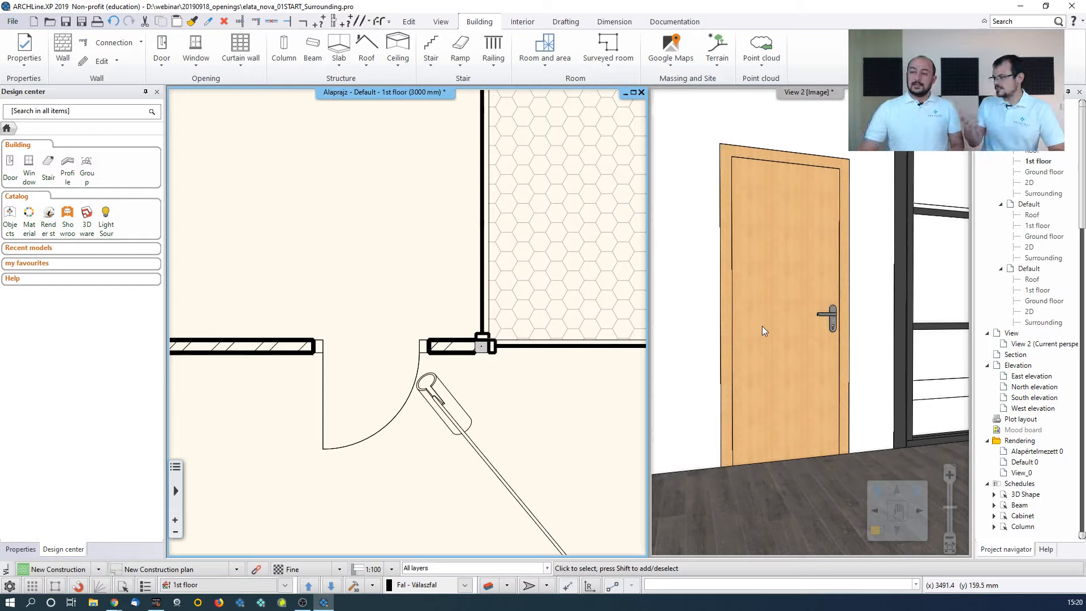
{"action": "left_click", "coordinate": [113, 21]}
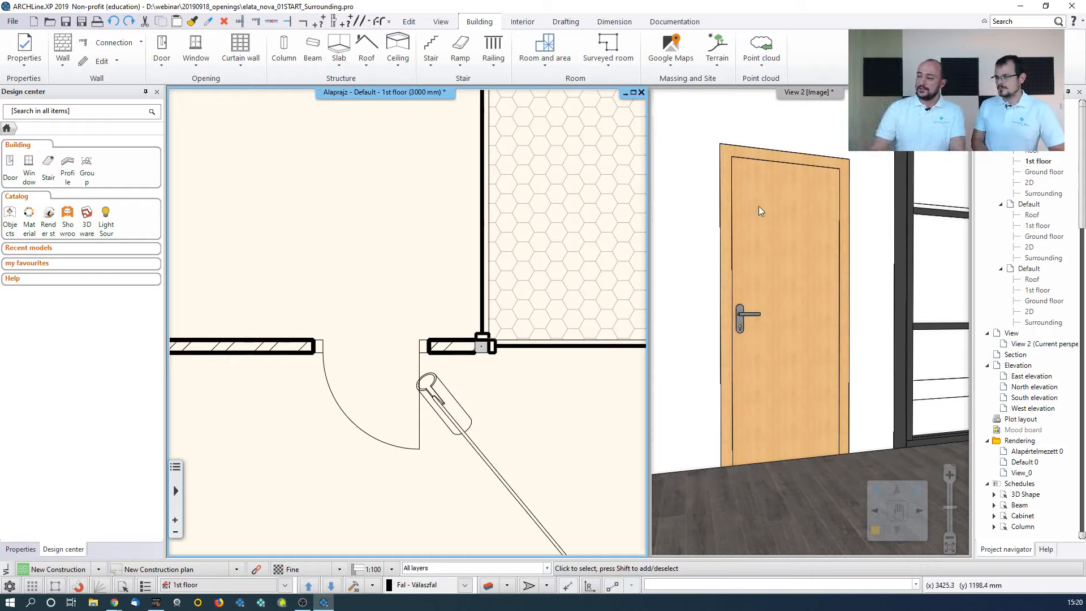
Select the lower bedroom door in the 3D view and set its opening angle to 65°
{"action": "left_click", "coordinate": [764, 261]}
{"action": "left_click", "coordinate": [766, 267]}
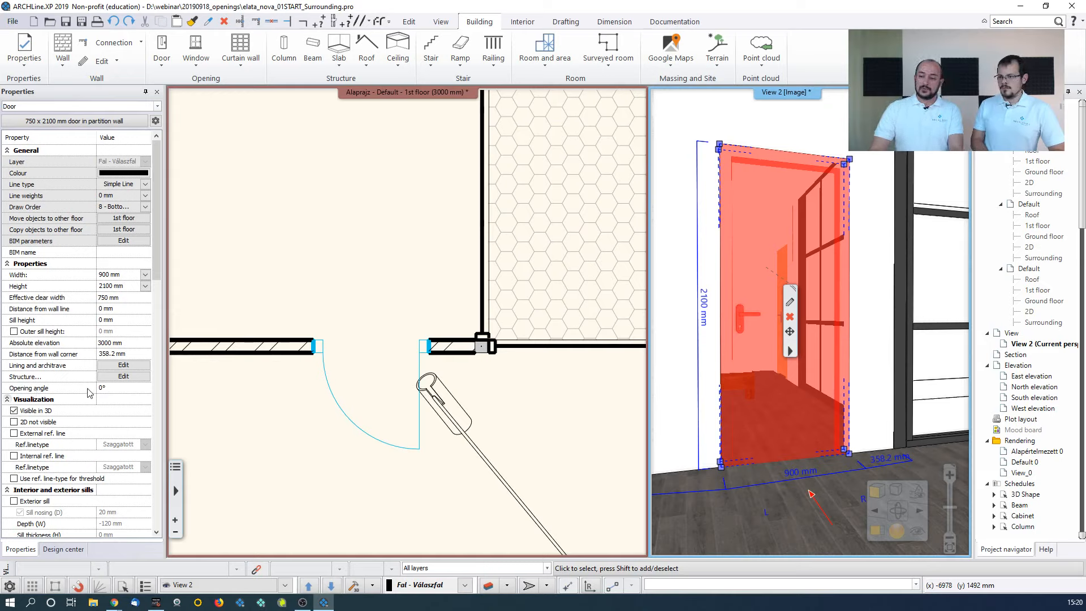
{"action": "left_click", "coordinate": [121, 389]}
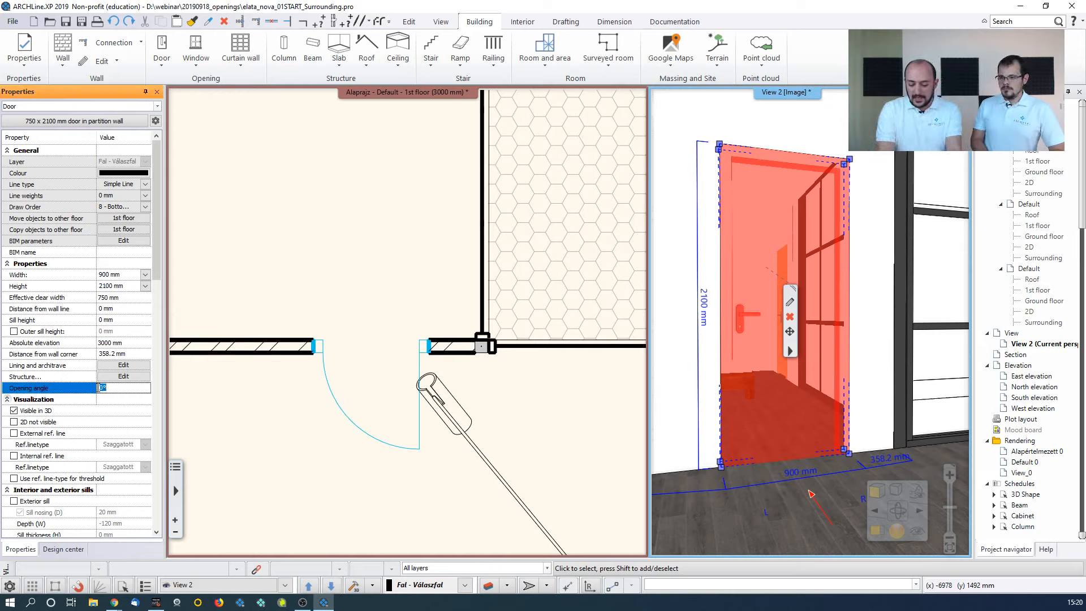
{"action": "type", "text": "65"}
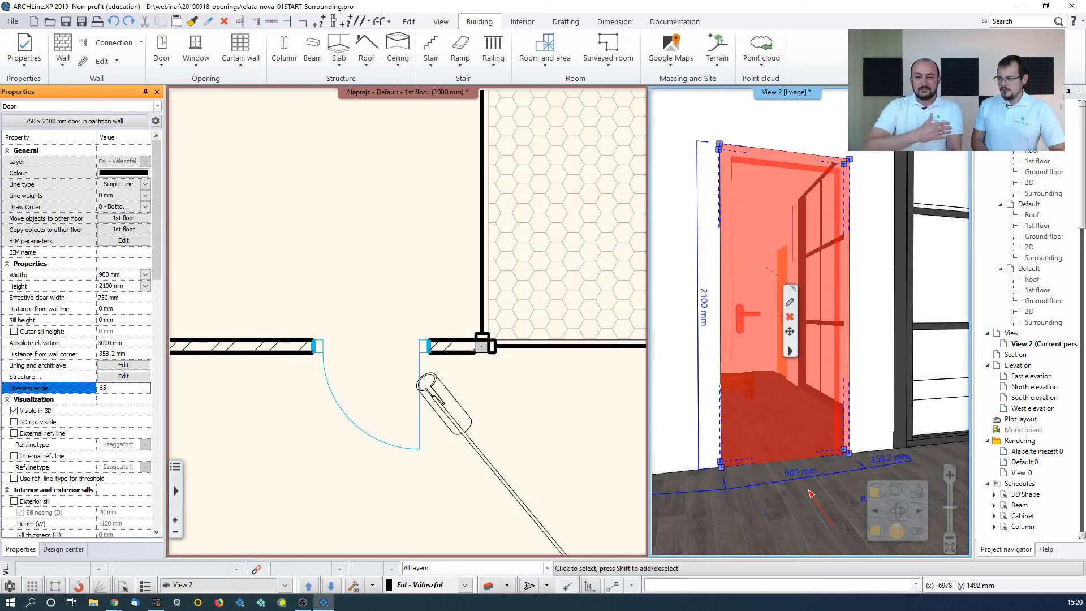
{"action": "key", "text": "Return"}
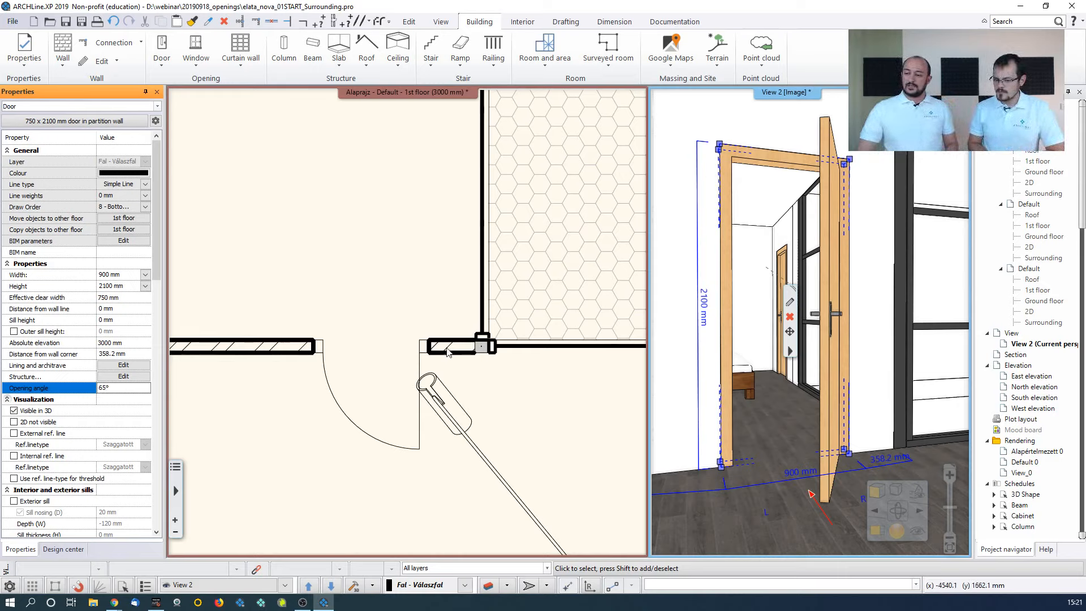
Review the lower bedroom door's detailed settings: main parameters, representation, and reveal, void and niche options
{"action": "left_click", "coordinate": [389, 334]}
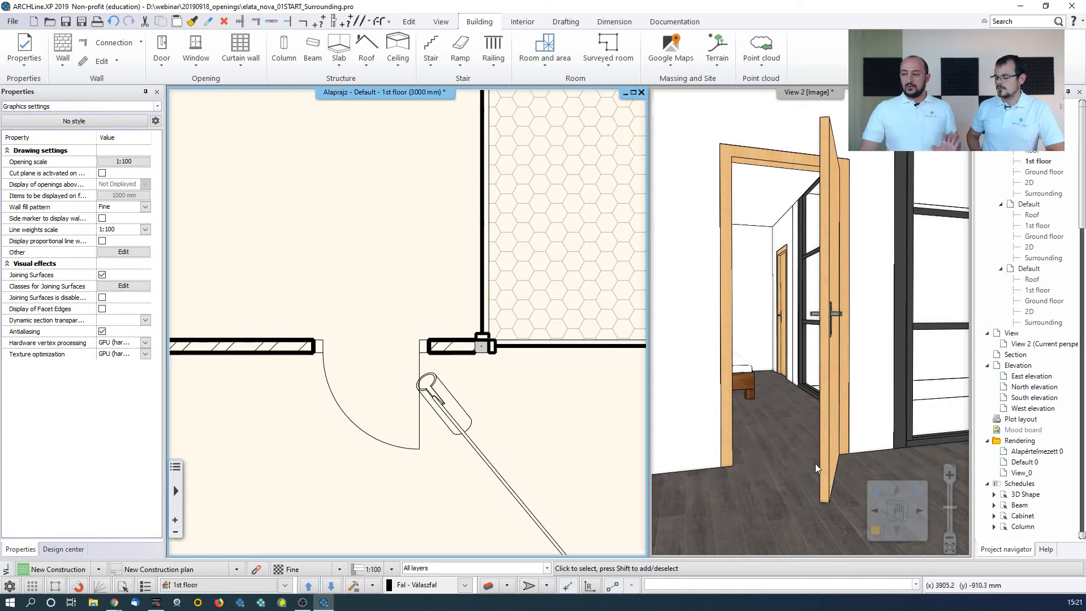
{"action": "left_click", "coordinate": [353, 425]}
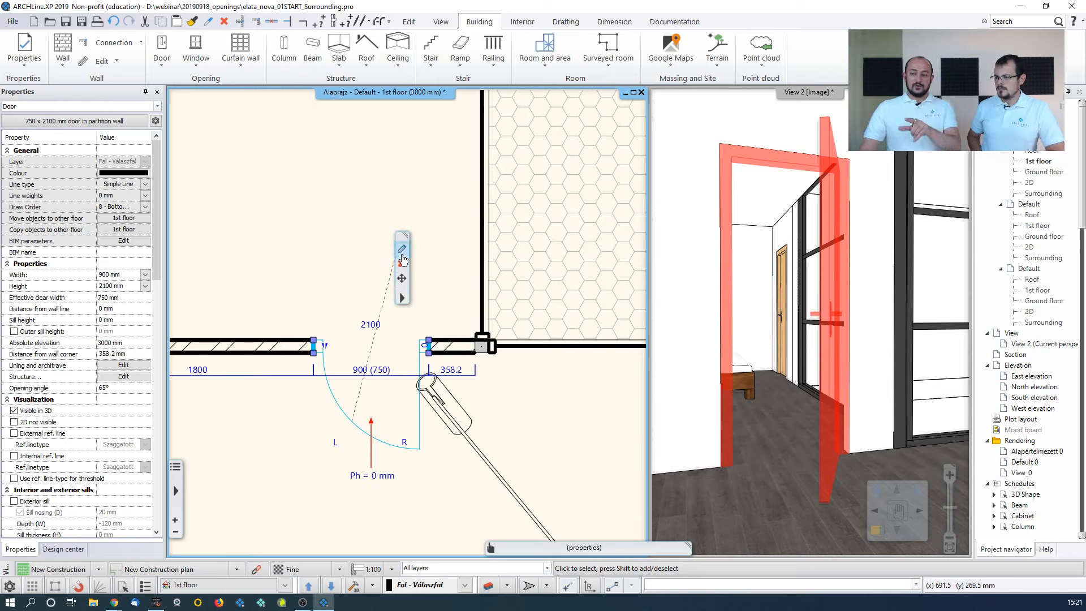
{"action": "left_click", "coordinate": [403, 251]}
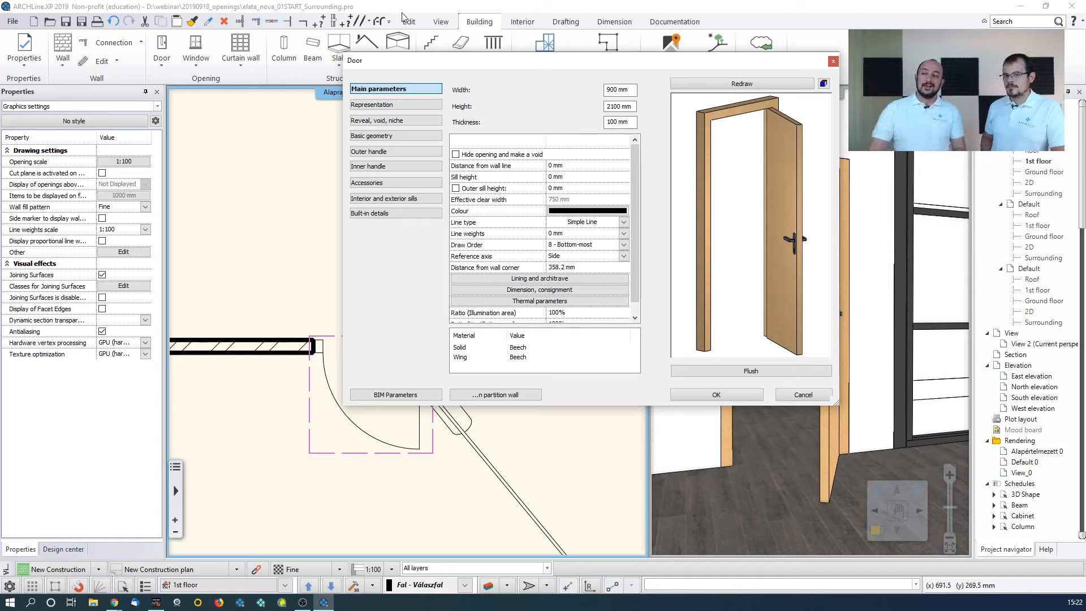
{"action": "left_click", "coordinate": [396, 105]}
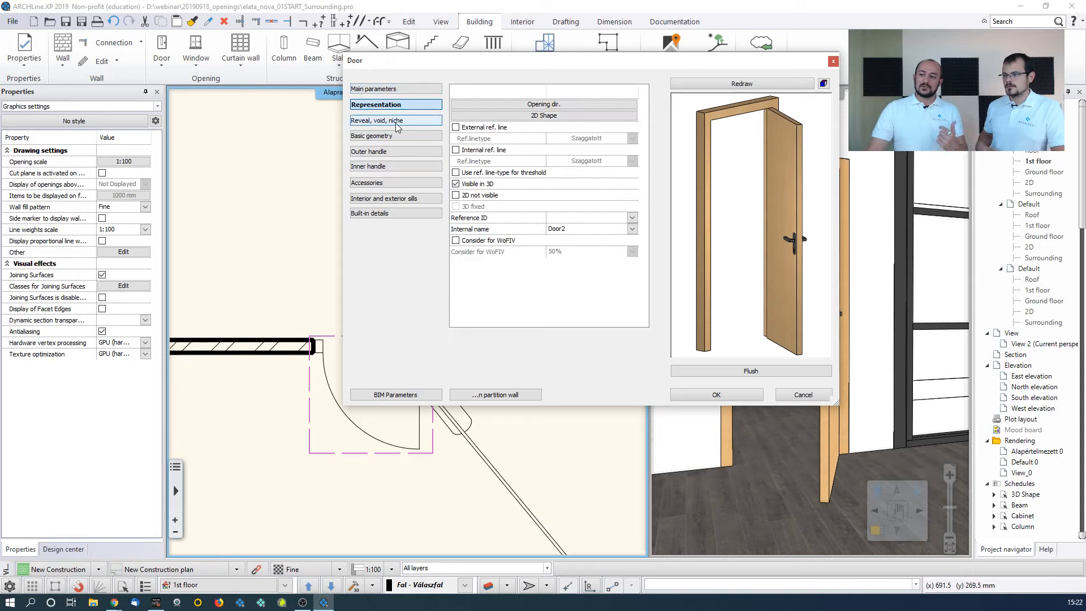
{"action": "left_click", "coordinate": [396, 121]}
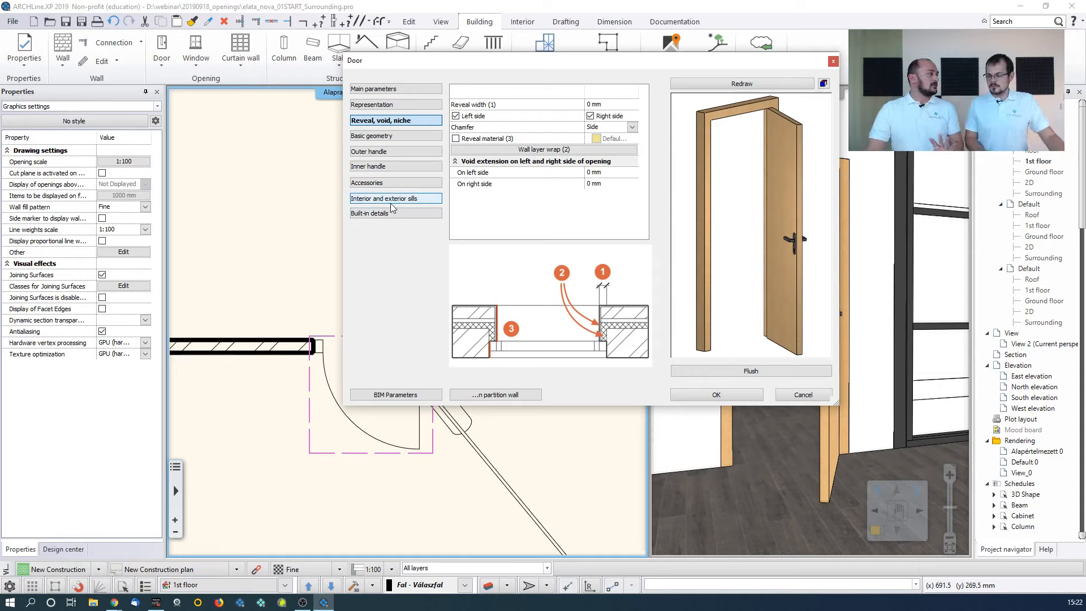
{"action": "left_click", "coordinate": [394, 90]}
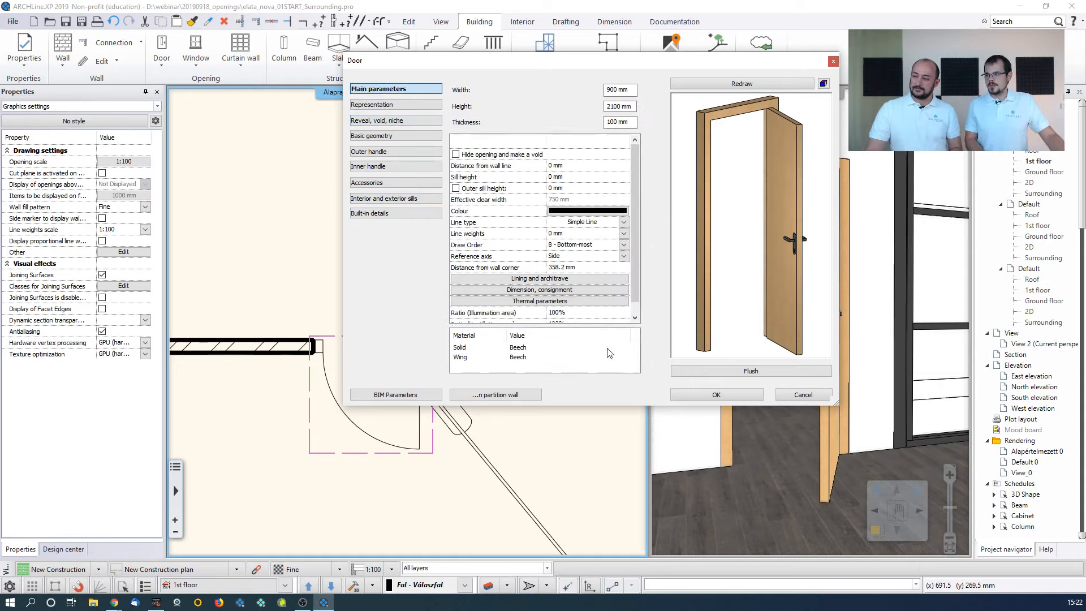
{"action": "left_click", "coordinate": [716, 395]}
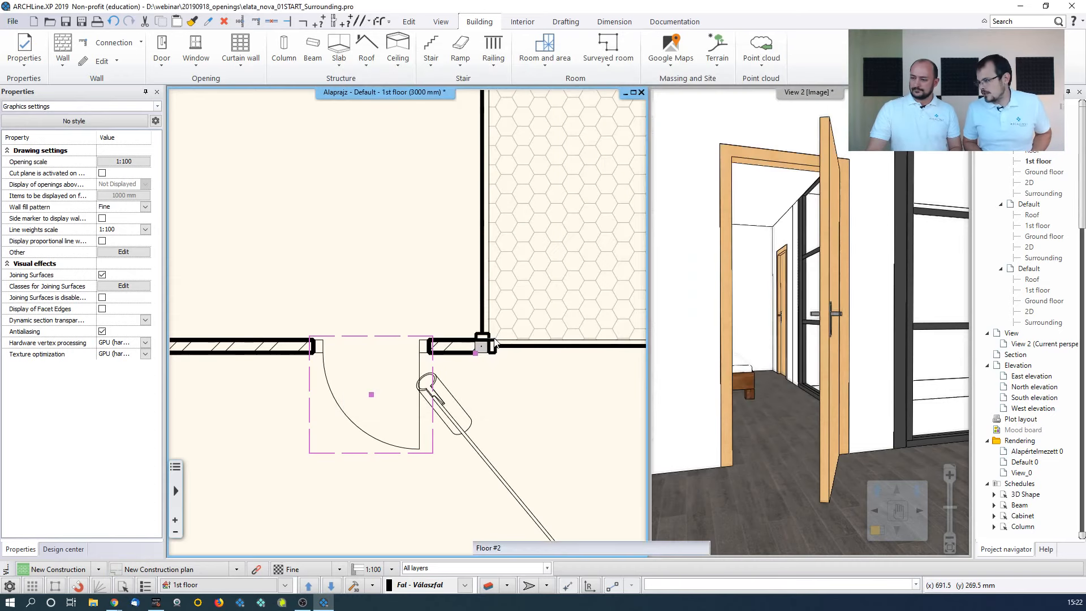
{"action": "left_click", "coordinate": [405, 285]}
{"action": "key", "text": "Escape"}
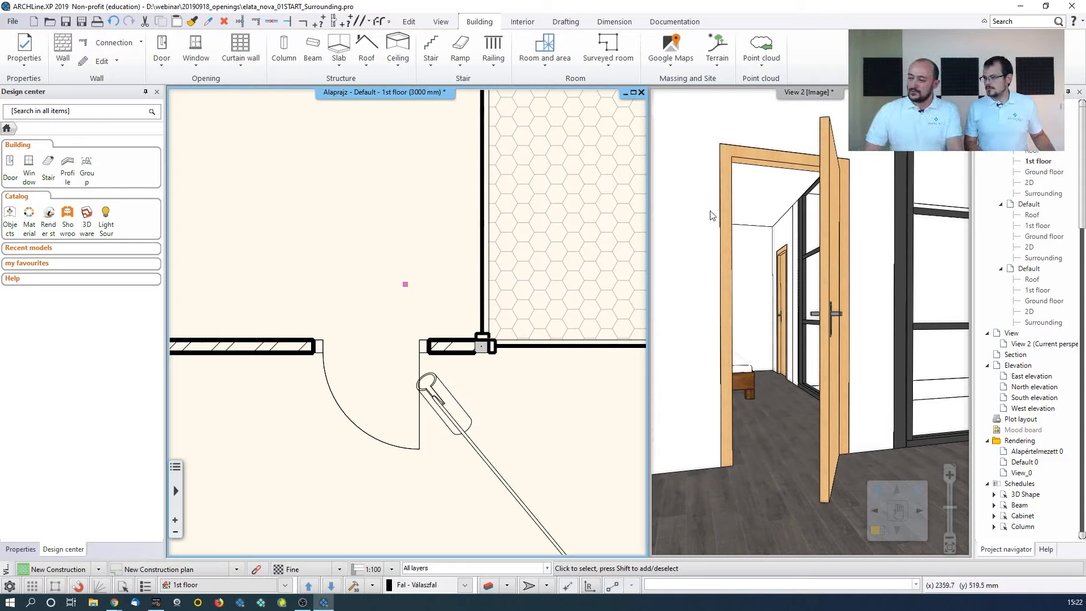
Try hiding the lower bedroom door so that only a void is left in the wall, and undo the change
{"action": "left_click", "coordinate": [330, 390]}
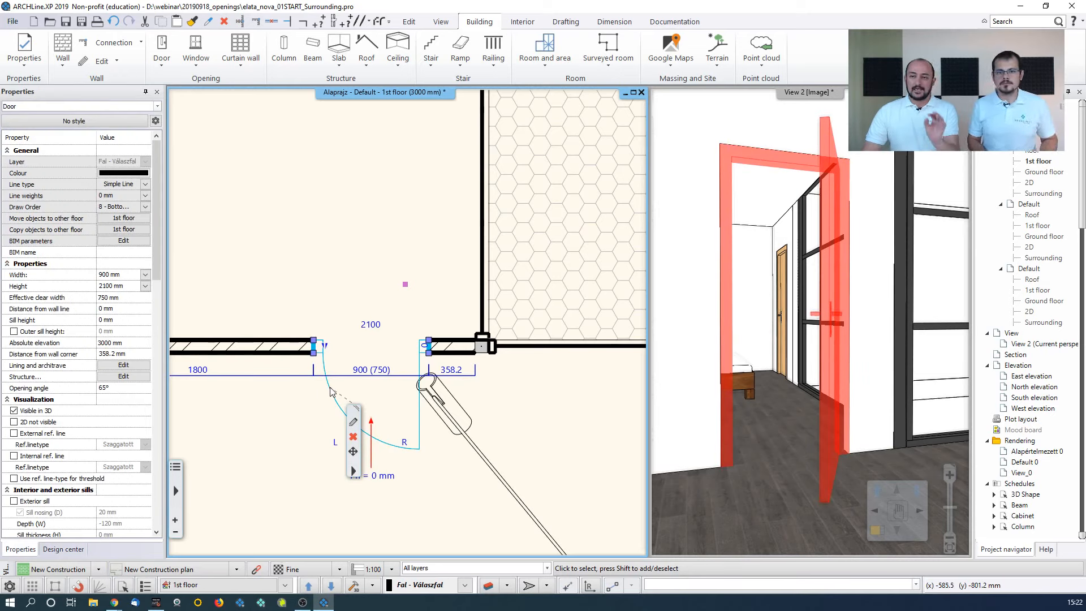
{"action": "left_click", "coordinate": [355, 423]}
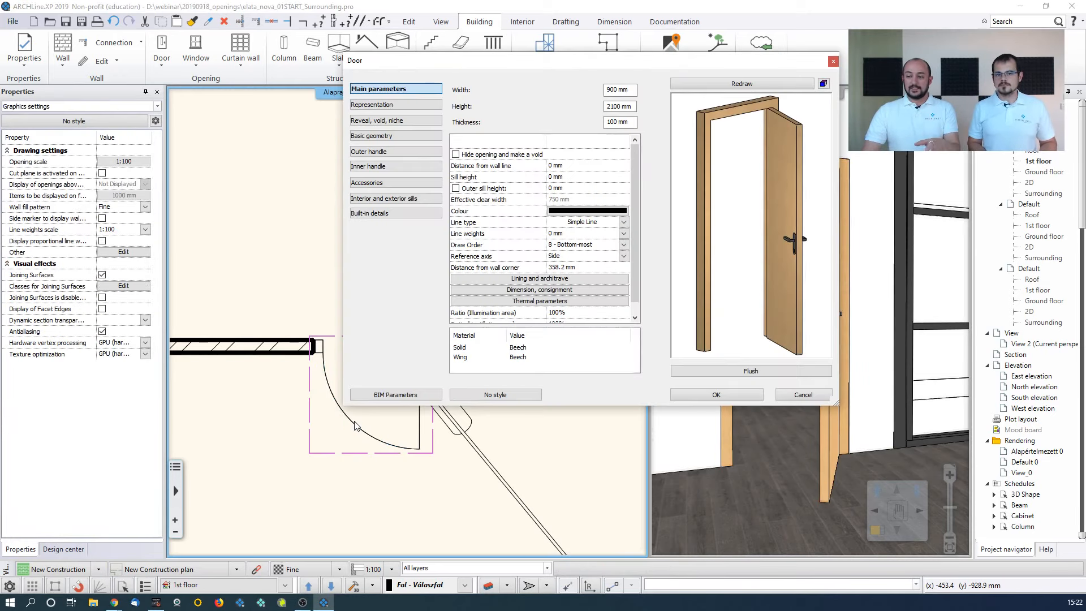
{"action": "left_click", "coordinate": [456, 155]}
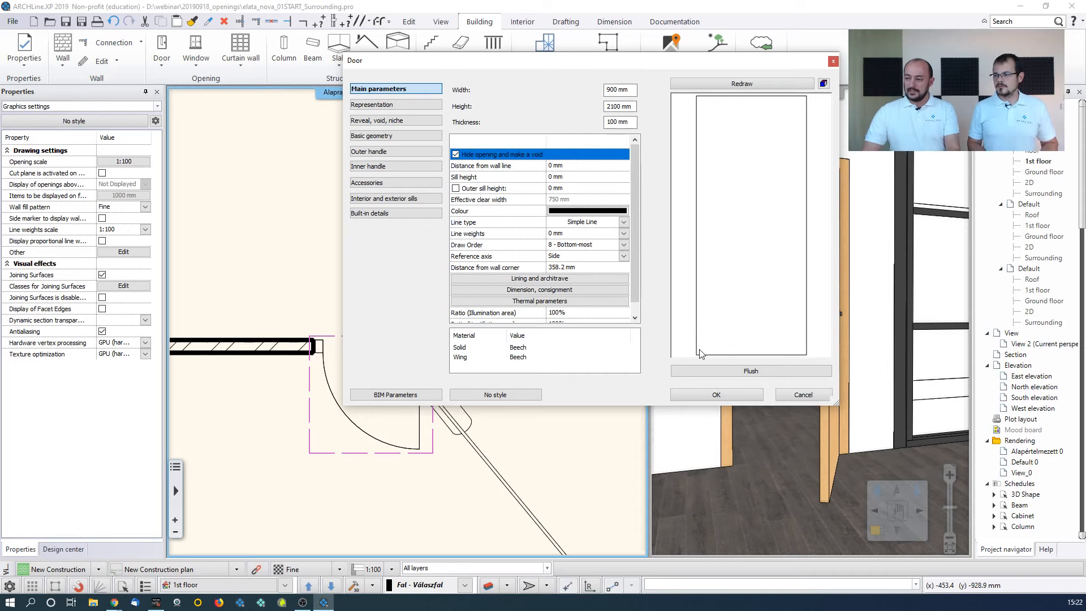
{"action": "left_click", "coordinate": [702, 394]}
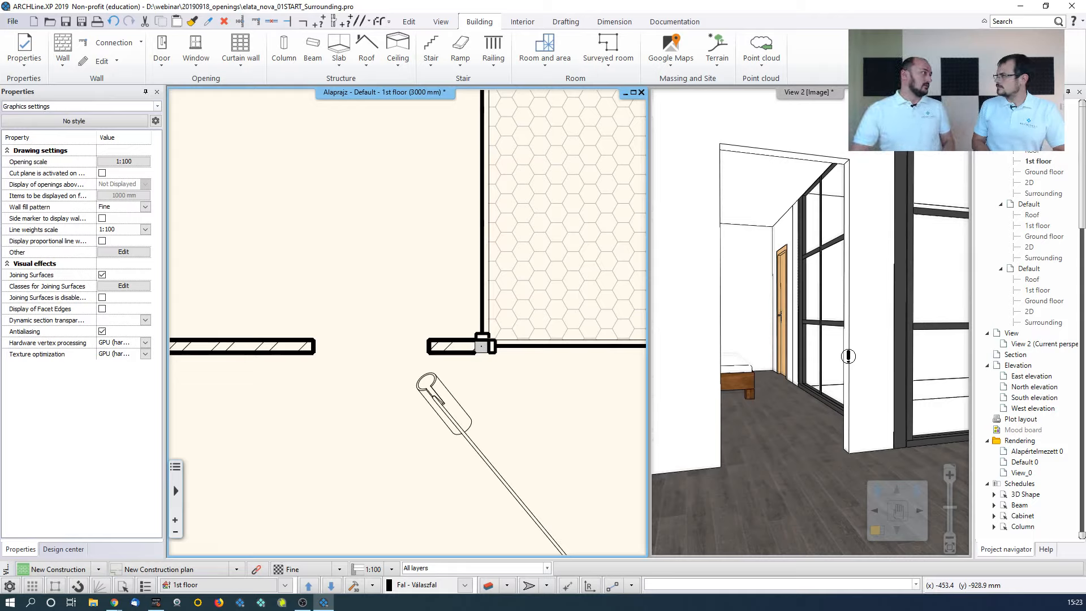
{"action": "key", "text": "Escape"}
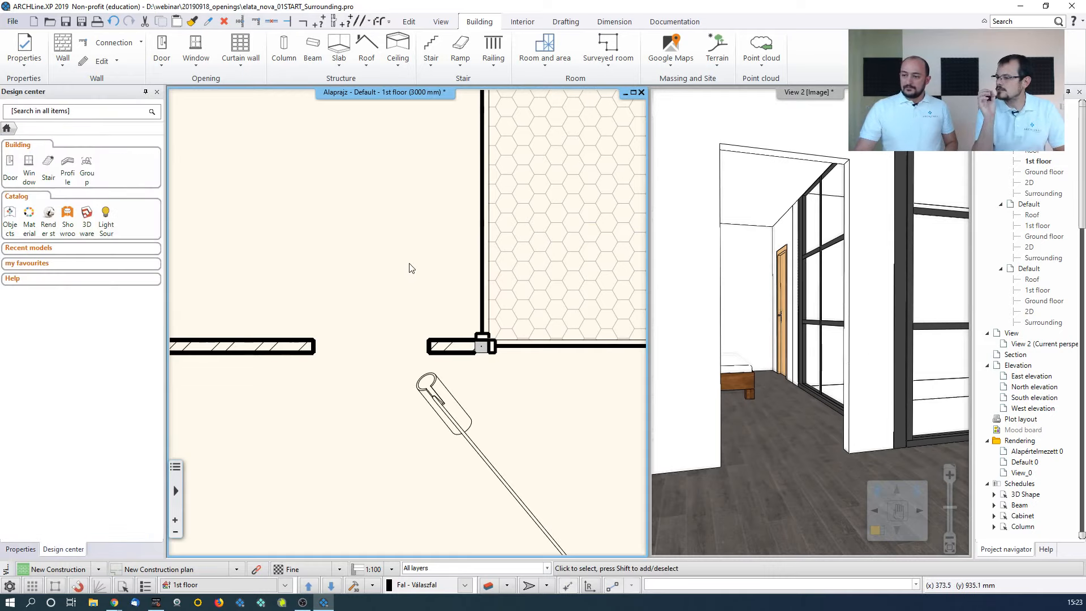
{"action": "left_click", "coordinate": [113, 21]}
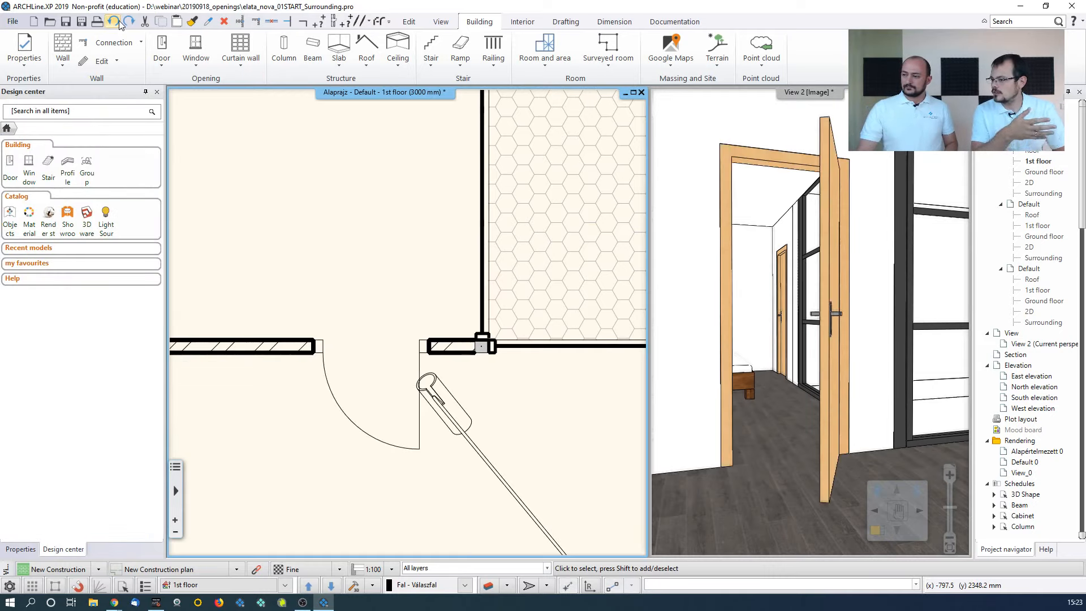
Import the Doors_Swing_Strugal_Aluminium-Doors_Strugal-a500d2_INT file from the file explorer with Medium arc resolution and dismiss the Item Designer information
{"action": "scroll", "coordinate": [303, 260], "scroll_direction": "down", "scroll_amount": 5}
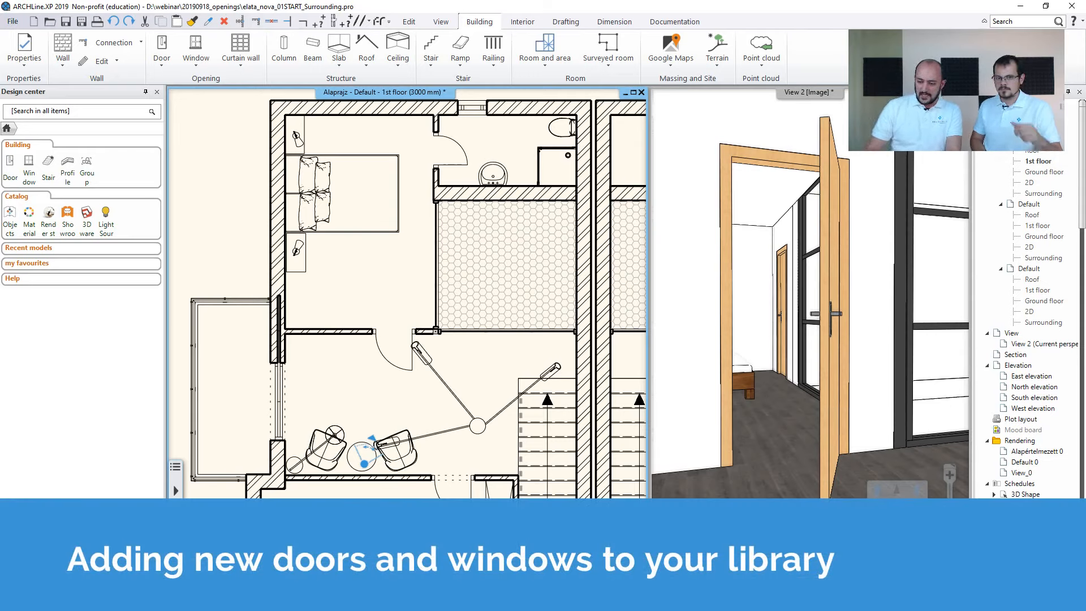
{"action": "key", "text": "super+e"}
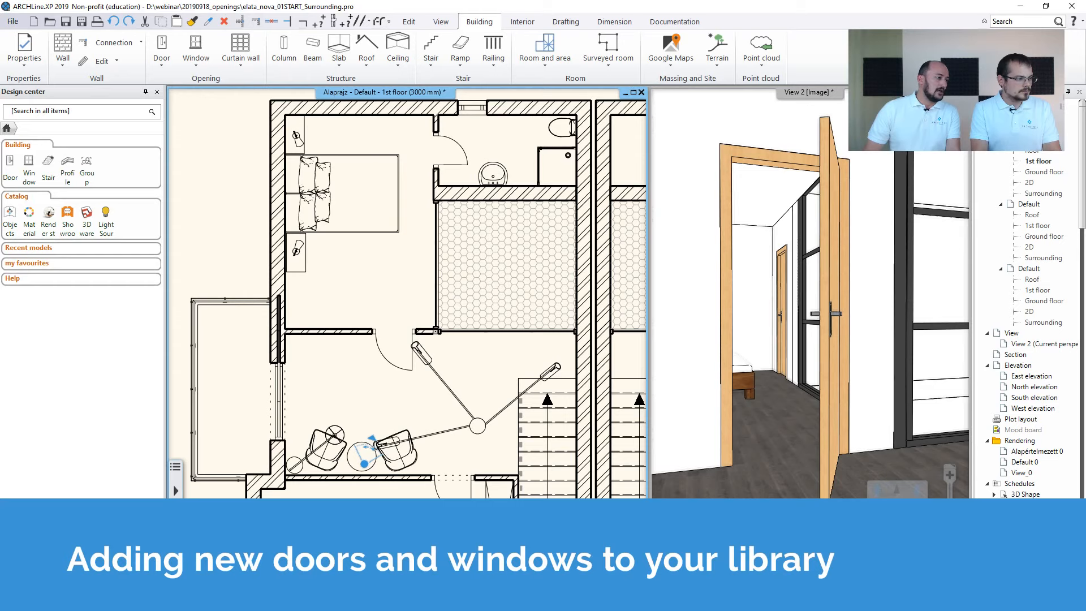
{"action": "left_click_drag", "start_coordinate": [0, 152], "coordinate": [836, 76]}
{"action": "left_click_drag", "start_coordinate": [730, 267], "coordinate": [373, 274]}
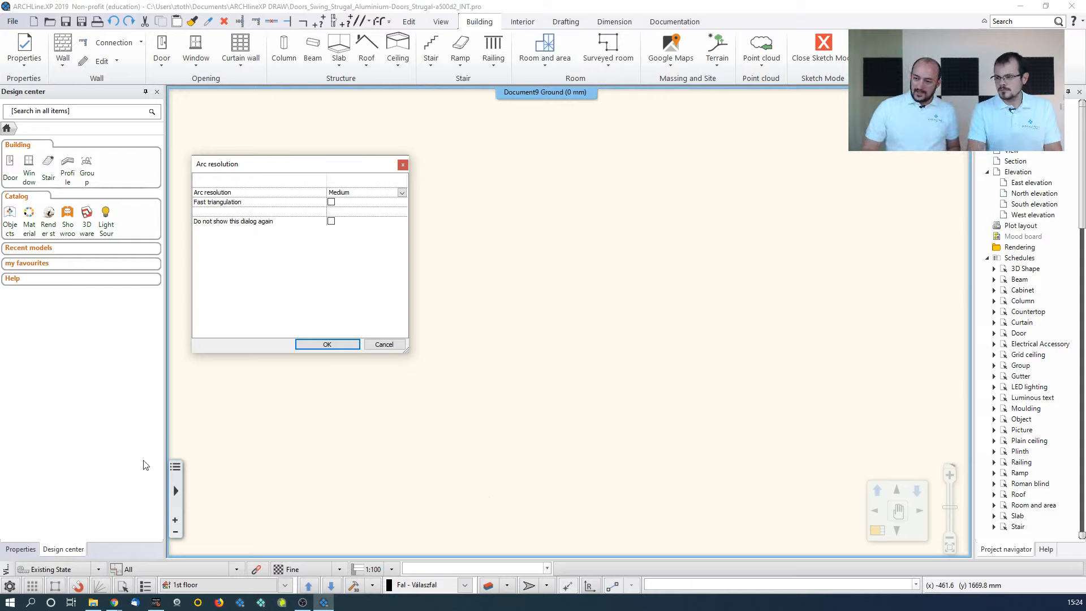
{"action": "left_click", "coordinate": [335, 344]}
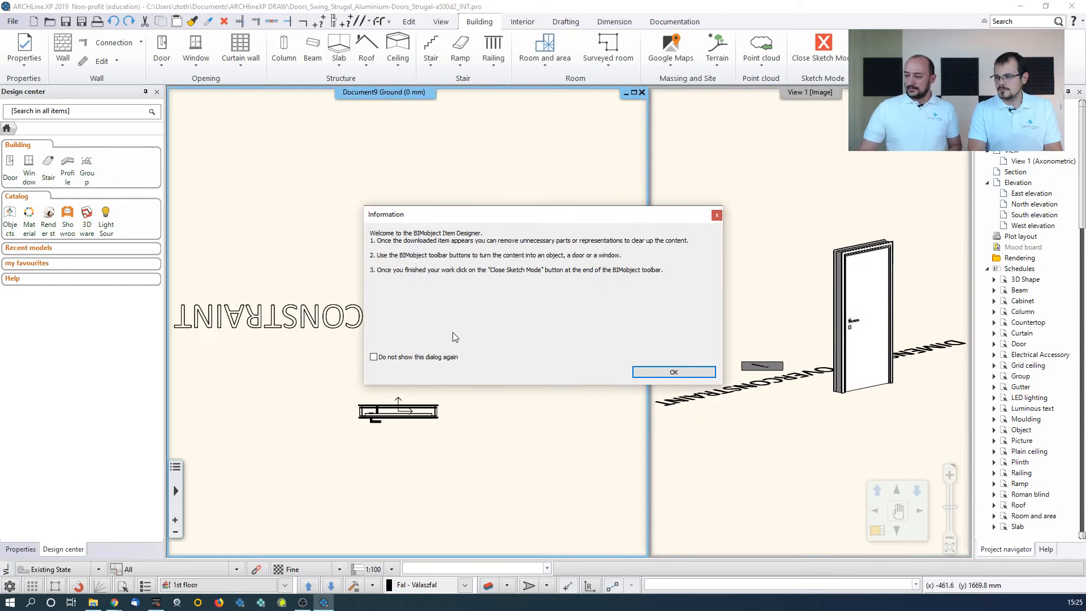
{"action": "left_click", "coordinate": [674, 373]}
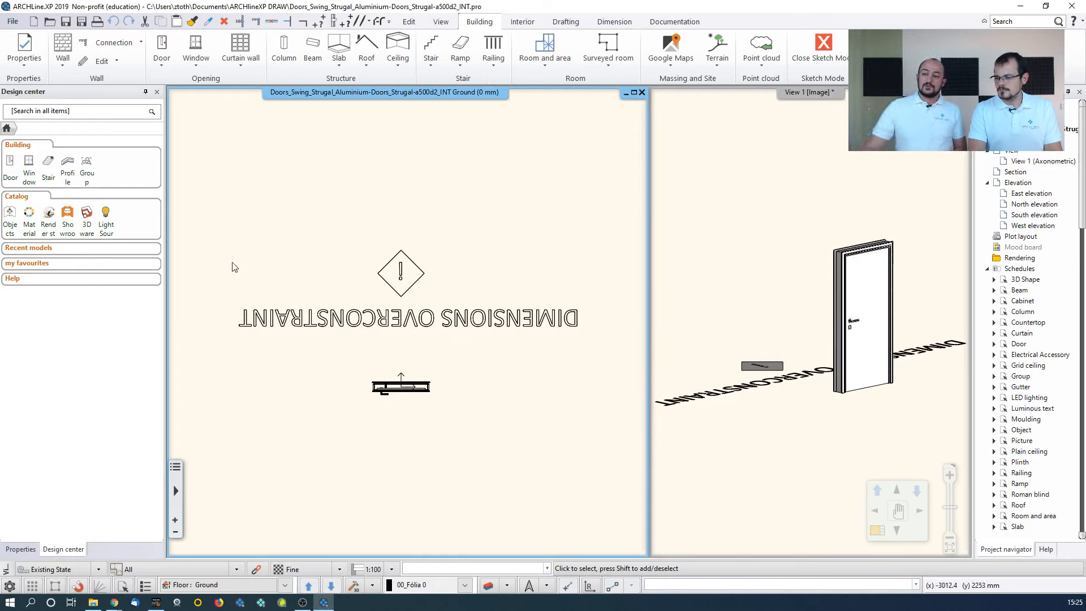
Delete the "DIMENSIONS OVERCONSTRAINT" text and the exclamation-mark symbol from the imported door's plan
{"action": "left_click", "coordinate": [214, 244]}
{"action": "left_click", "coordinate": [603, 348]}
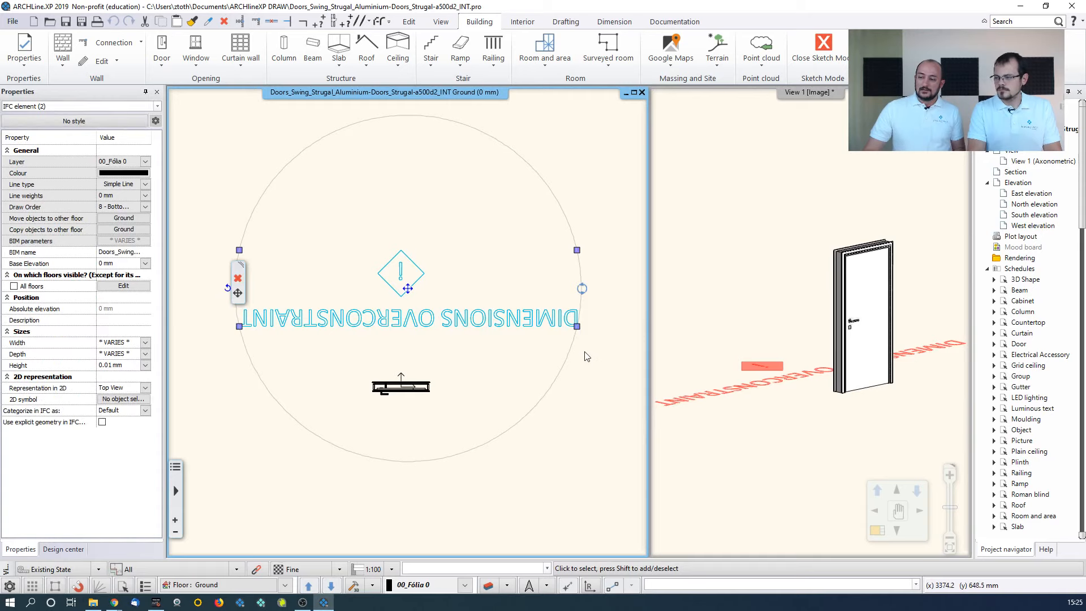
{"action": "key", "text": "Delete"}
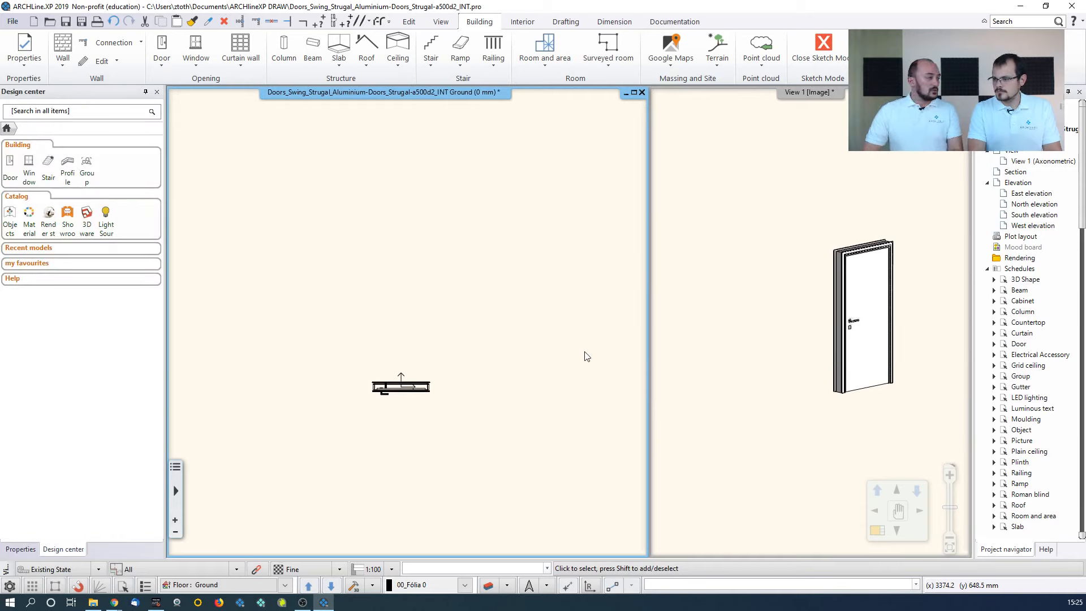
Delete the surplus outer trim parts on both faces of the imported door, keeping the inner frame, leaf and handles
{"action": "scroll", "coordinate": [421, 382], "scroll_direction": "up", "scroll_amount": 4}
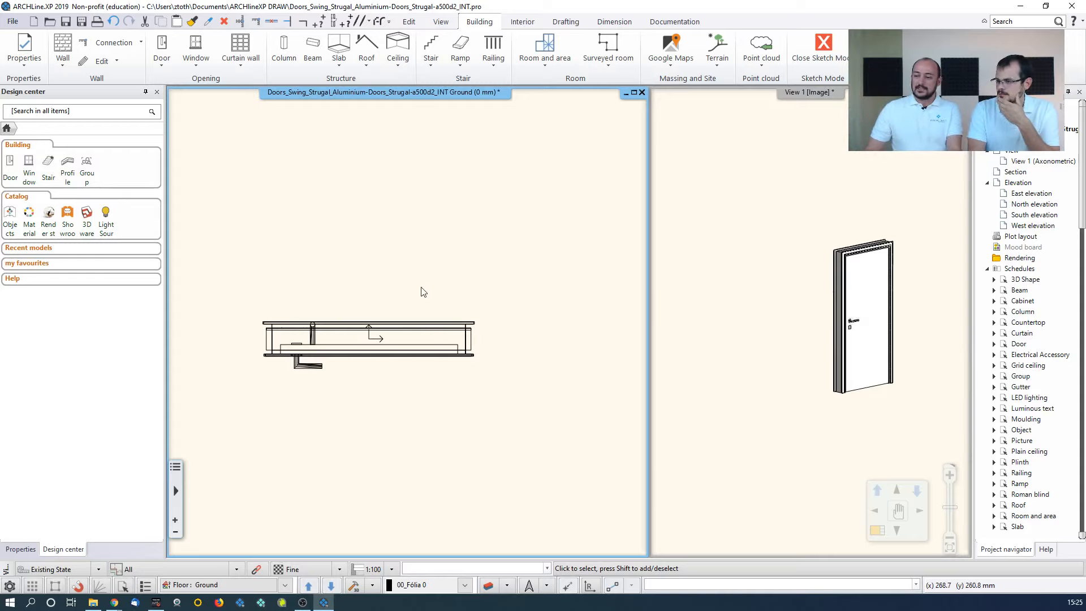
{"action": "scroll", "coordinate": [482, 317], "scroll_direction": "up", "scroll_amount": 3}
{"action": "left_click", "coordinate": [446, 331]}
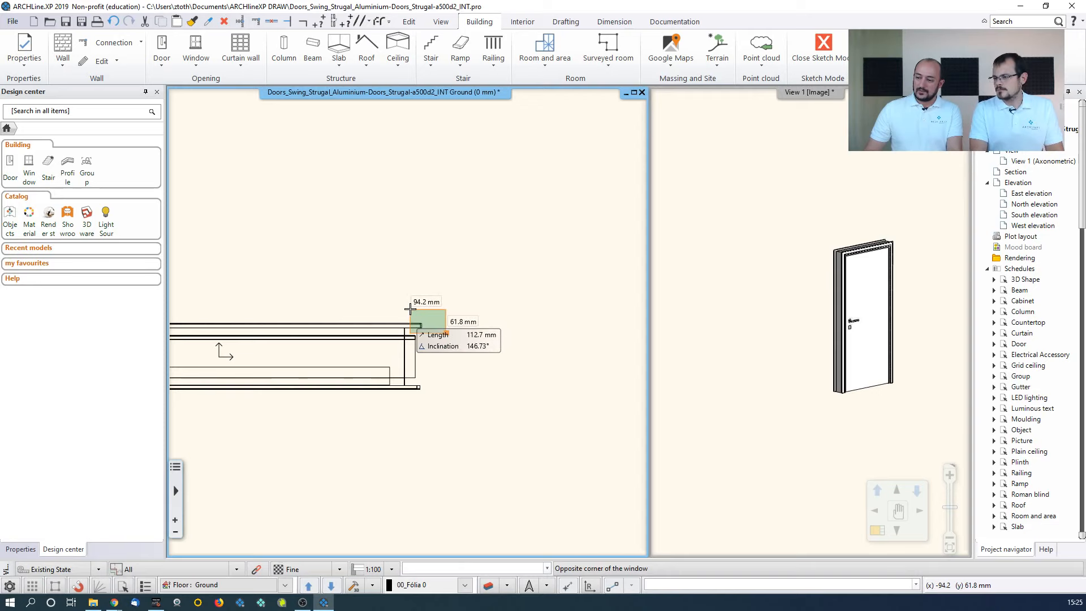
{"action": "left_click", "coordinate": [420, 313]}
{"action": "key", "text": "Delete"}
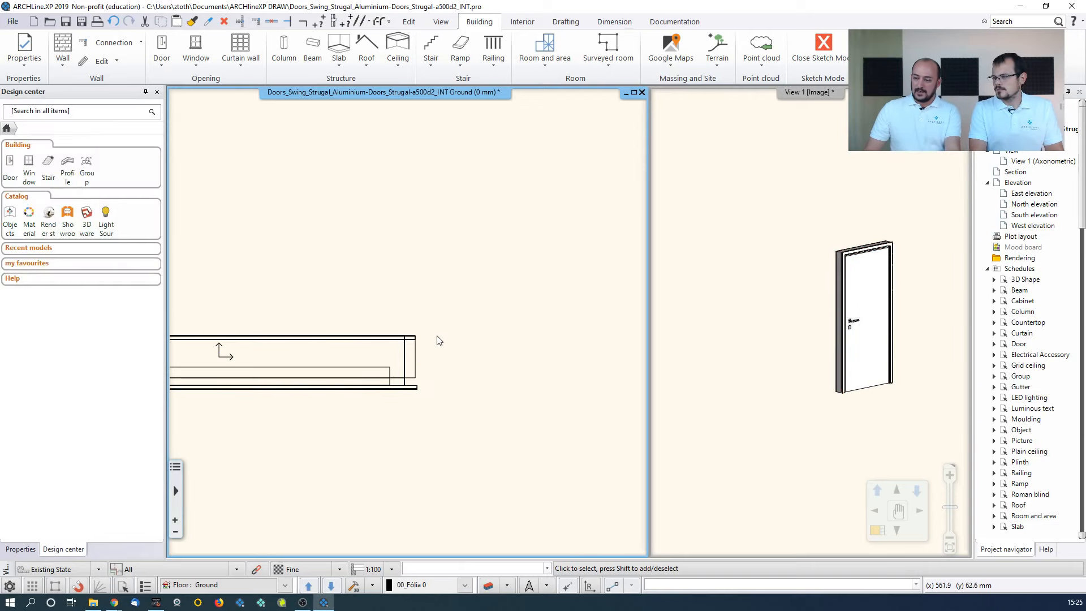
{"action": "left_click", "coordinate": [448, 399]}
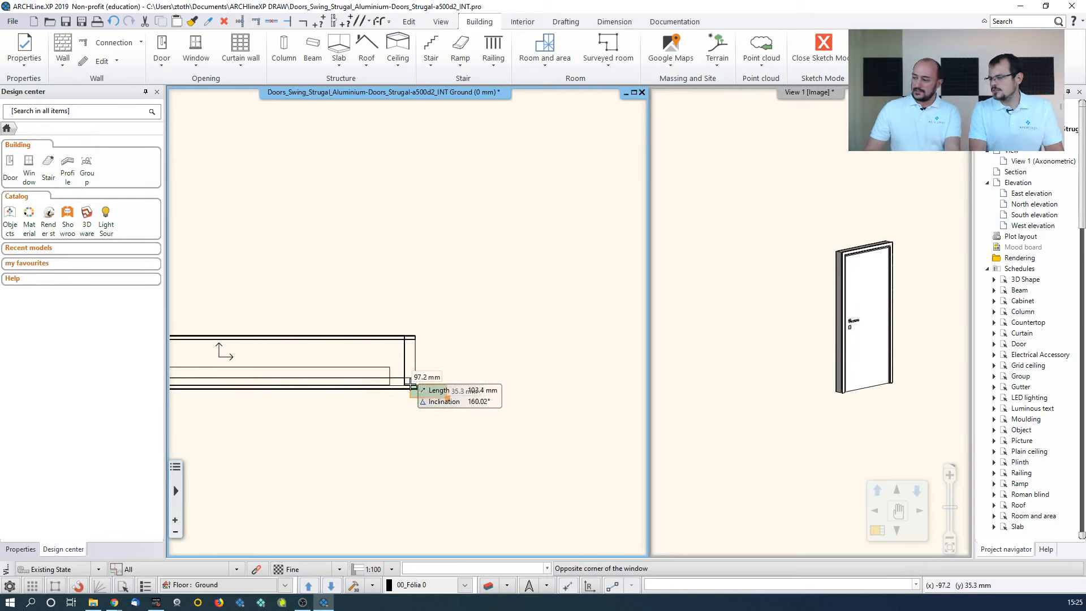
{"action": "left_click", "coordinate": [410, 383]}
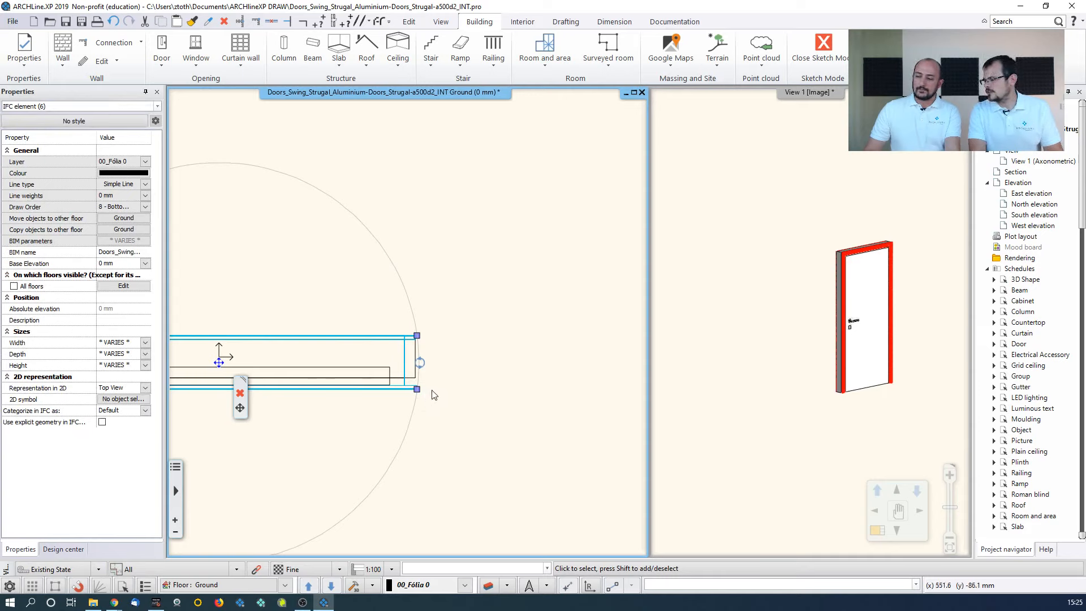
{"action": "key", "text": "Delete"}
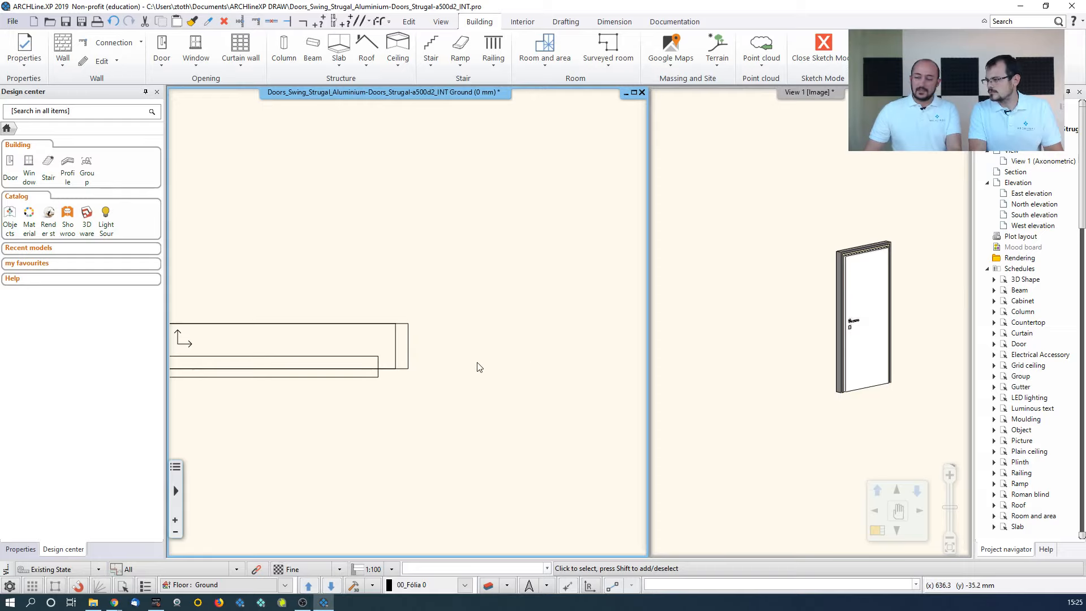
{"action": "middle_click_drag", "start_coordinate": [451, 322], "coordinate": [606, 323]}
{"action": "scroll", "coordinate": [491, 358], "scroll_direction": "down", "scroll_amount": 3}
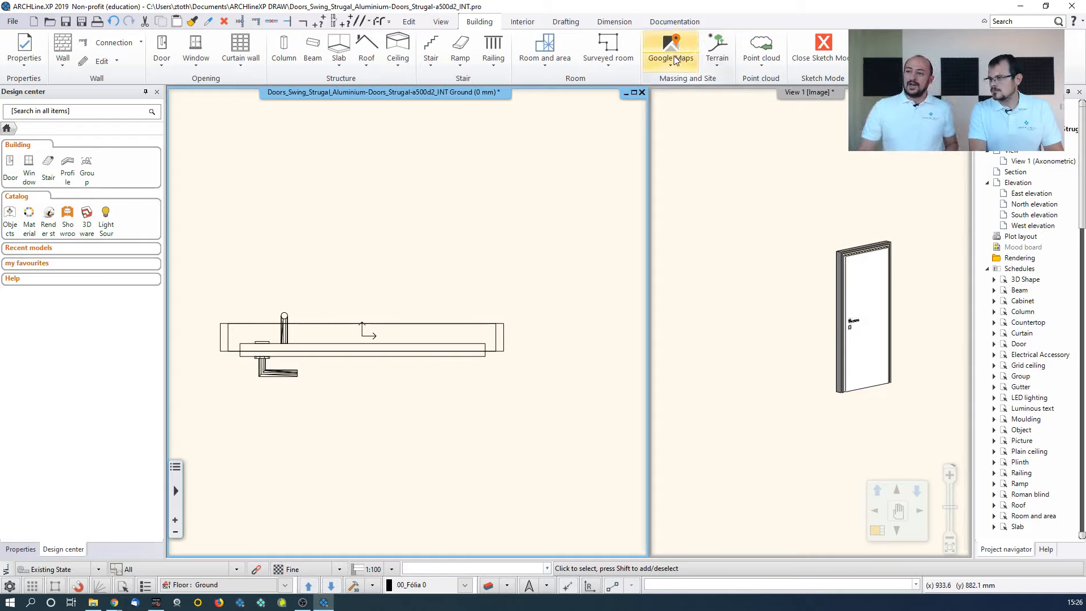
{"action": "left_click", "coordinate": [672, 23]}
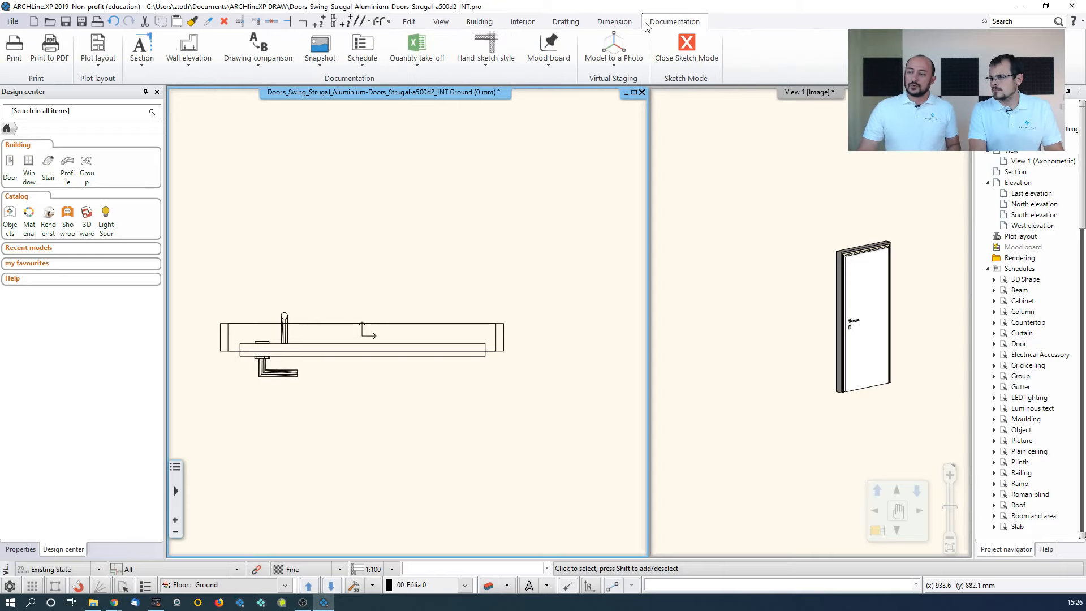
{"action": "left_click", "coordinate": [441, 23]}
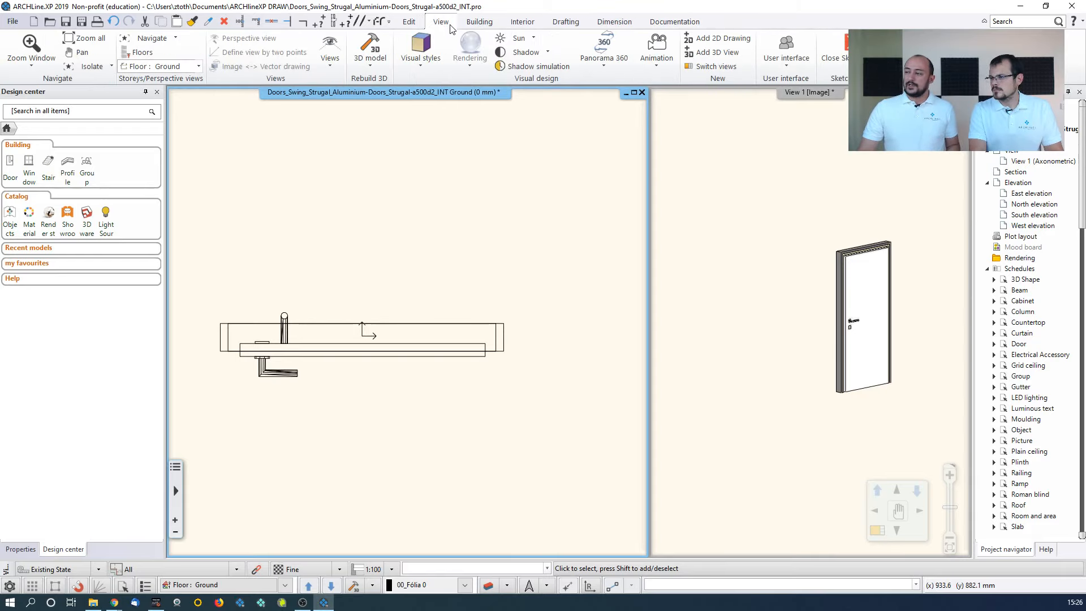
{"action": "left_click", "coordinate": [409, 21]}
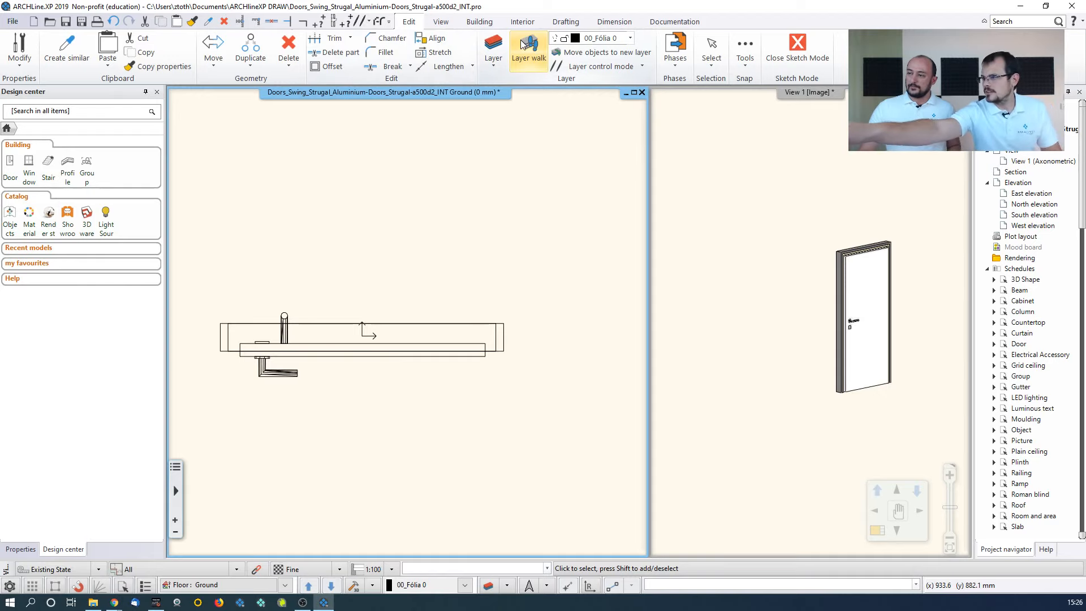
{"action": "left_click", "coordinate": [480, 21]}
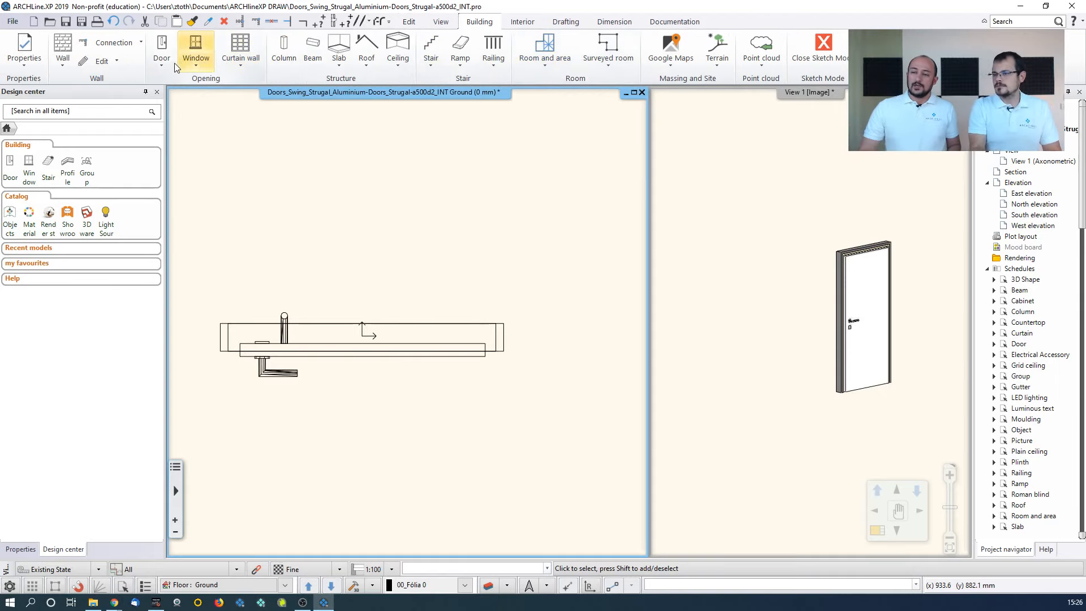
Define the imported model as a new door, moving the side and front reference points onto the outer frame's corners
{"action": "left_click", "coordinate": [156, 61]}
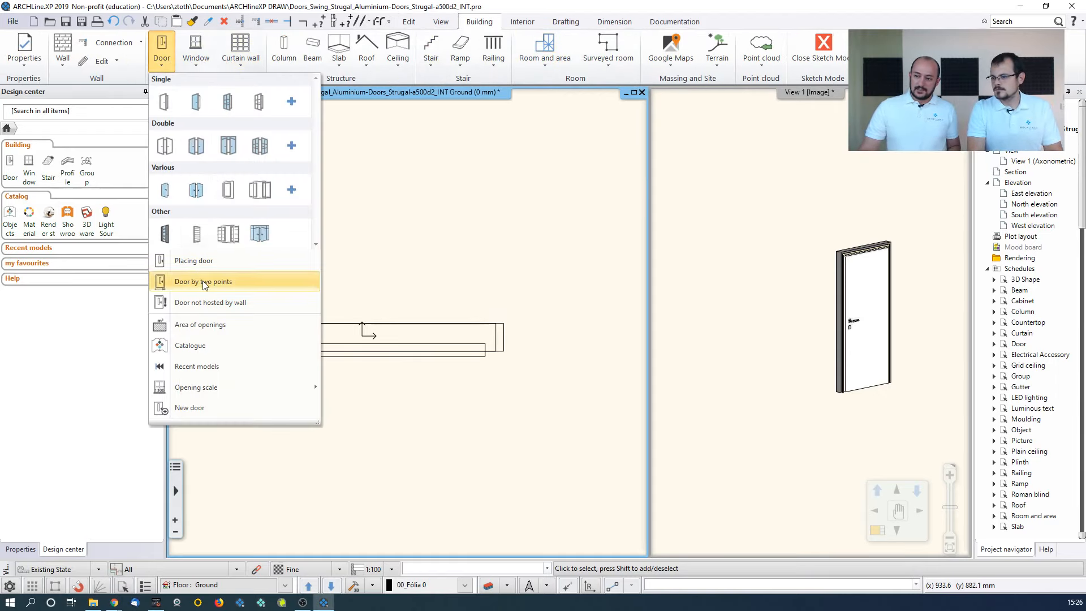
{"action": "left_click", "coordinate": [201, 409]}
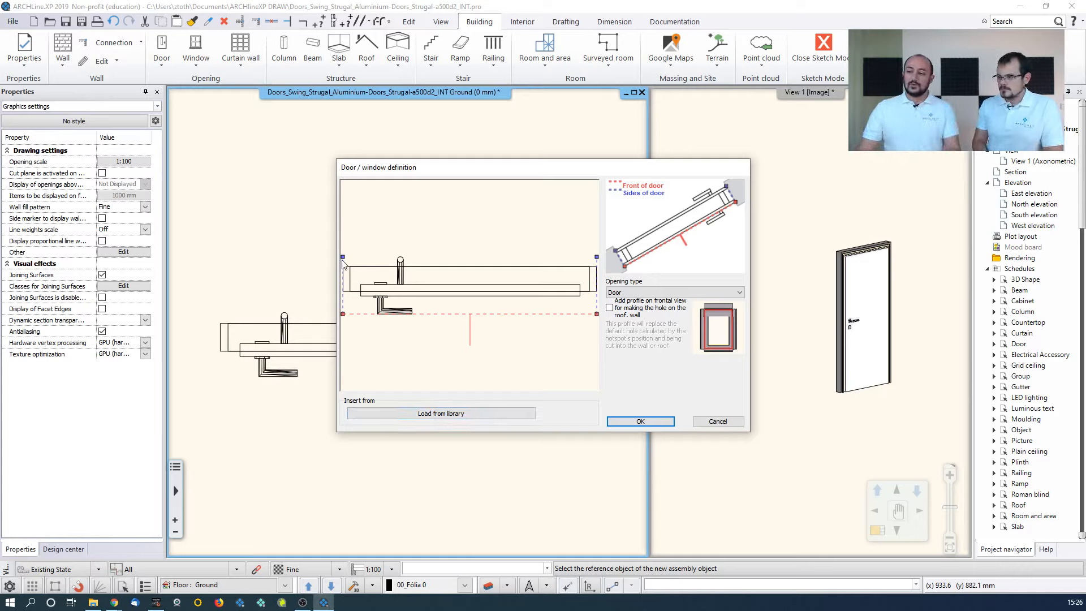
{"action": "left_click_drag", "start_coordinate": [342, 258], "coordinate": [343, 266]}
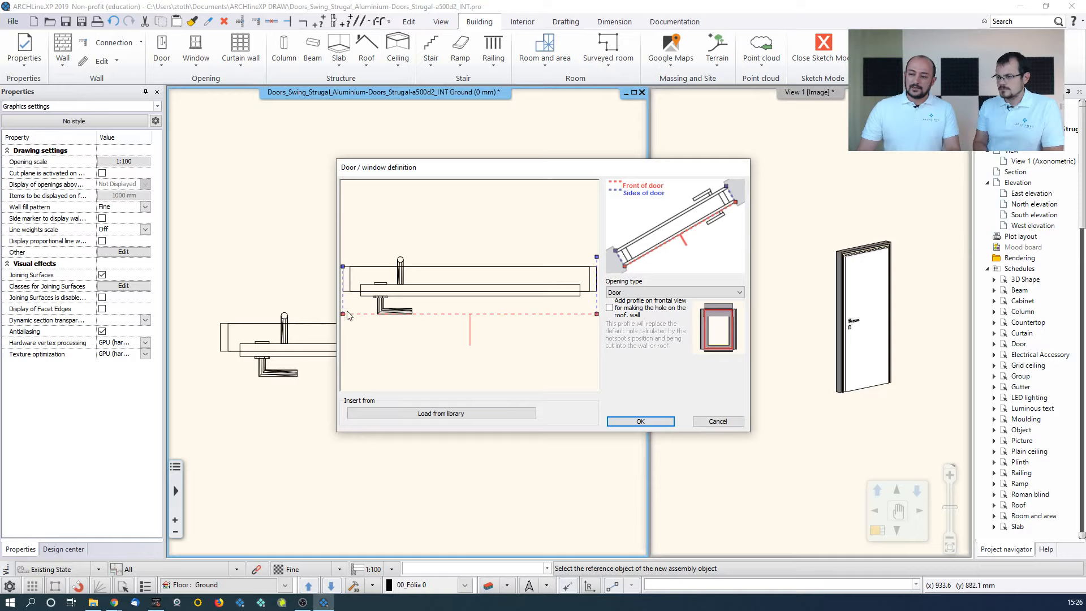
{"action": "left_click_drag", "start_coordinate": [343, 315], "coordinate": [343, 292]}
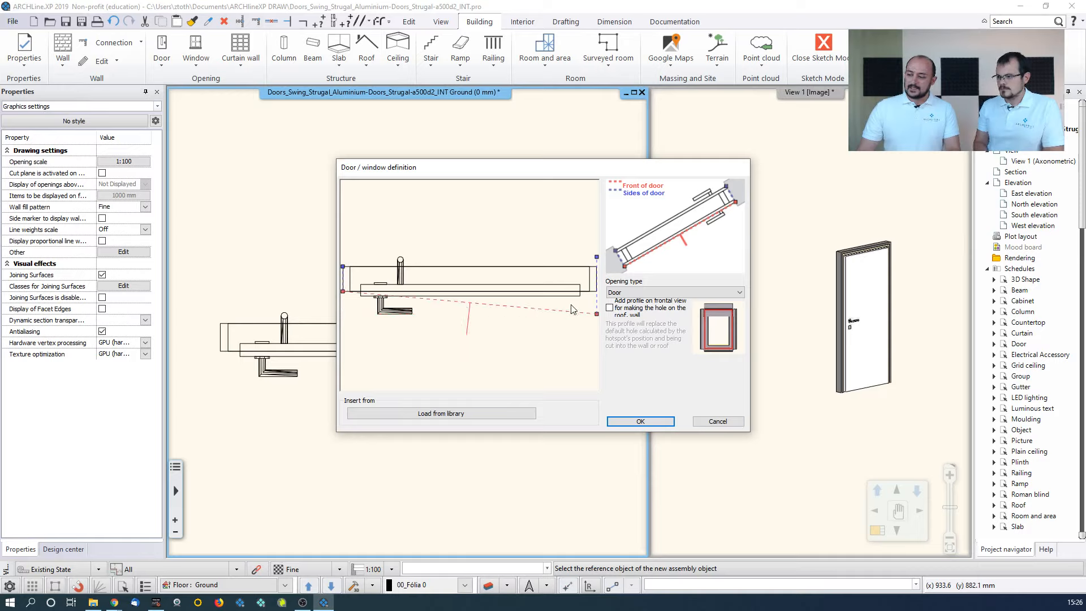
{"action": "left_click_drag", "start_coordinate": [597, 315], "coordinate": [597, 266]}
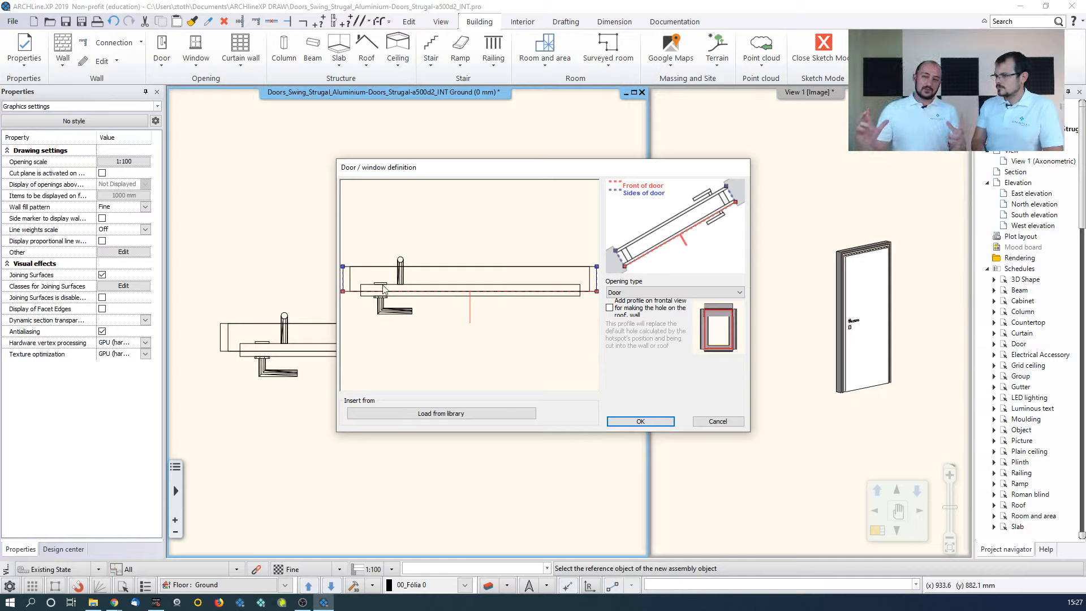
{"action": "left_click", "coordinate": [616, 423]}
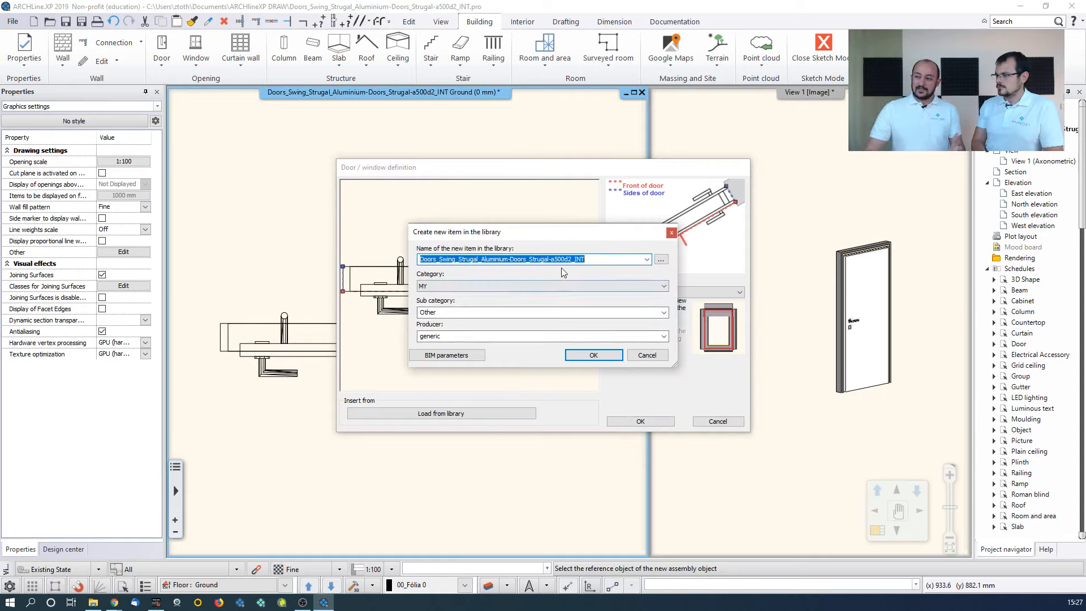
Save the new door as Doors_Swing_Strugal_Aluminium-Webinar_002 in category MY, sub category Other, after checking its BIM parameters
{"action": "left_click", "coordinate": [590, 261]}
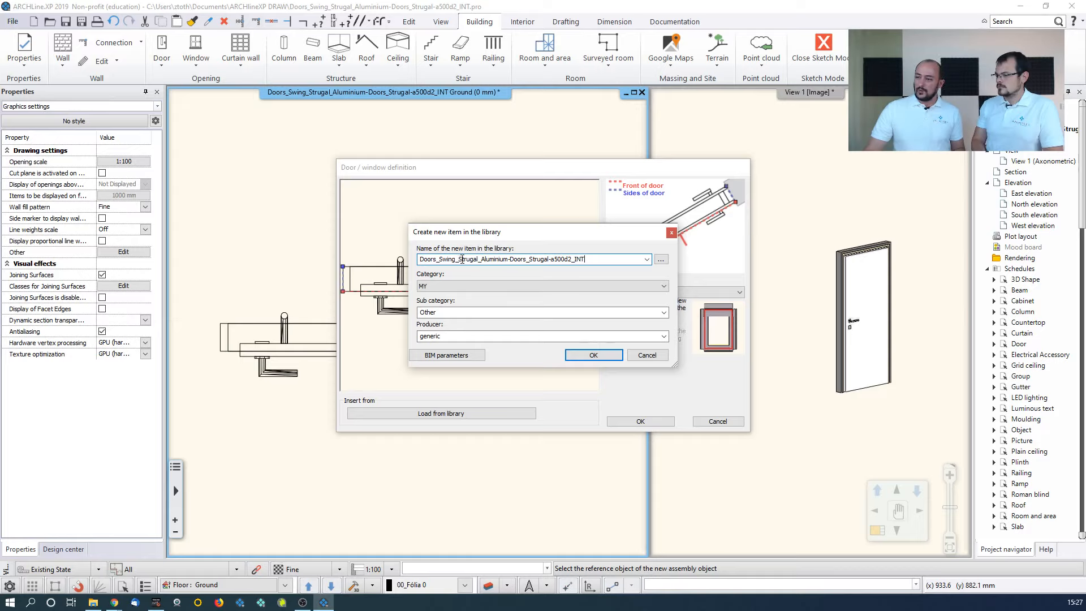
{"action": "left_click_drag", "start_coordinate": [511, 259], "coordinate": [611, 262]}
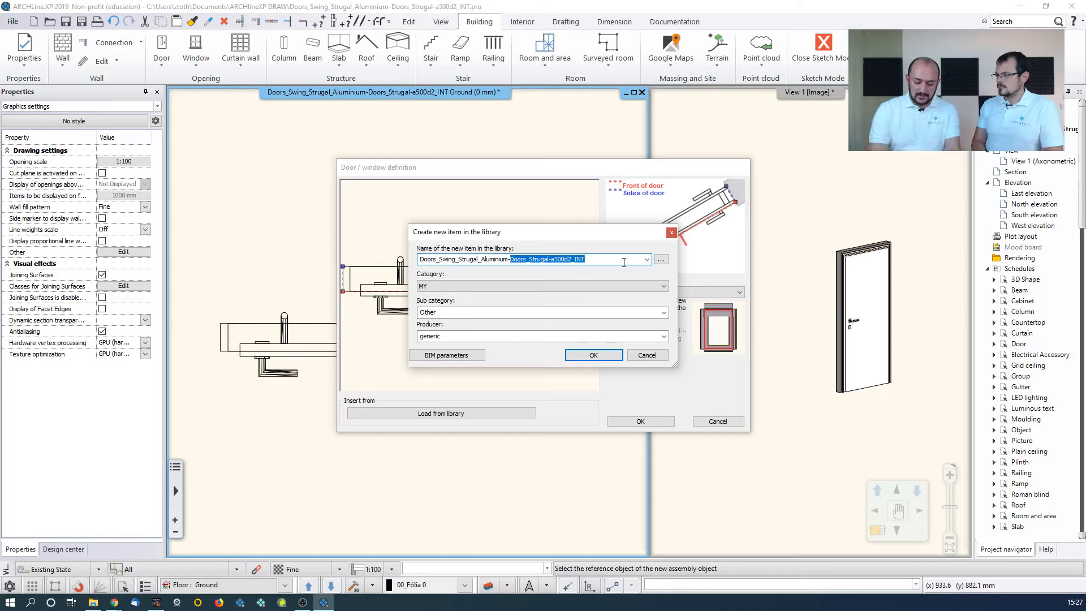
{"action": "type", "text": "We"}
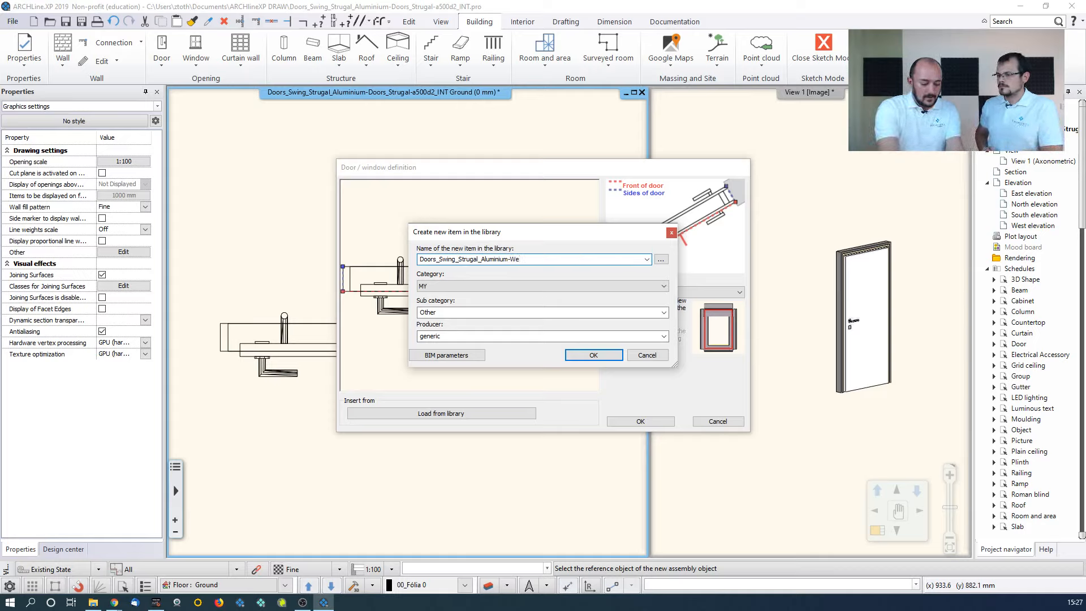
{"action": "type", "text": "binar_002"}
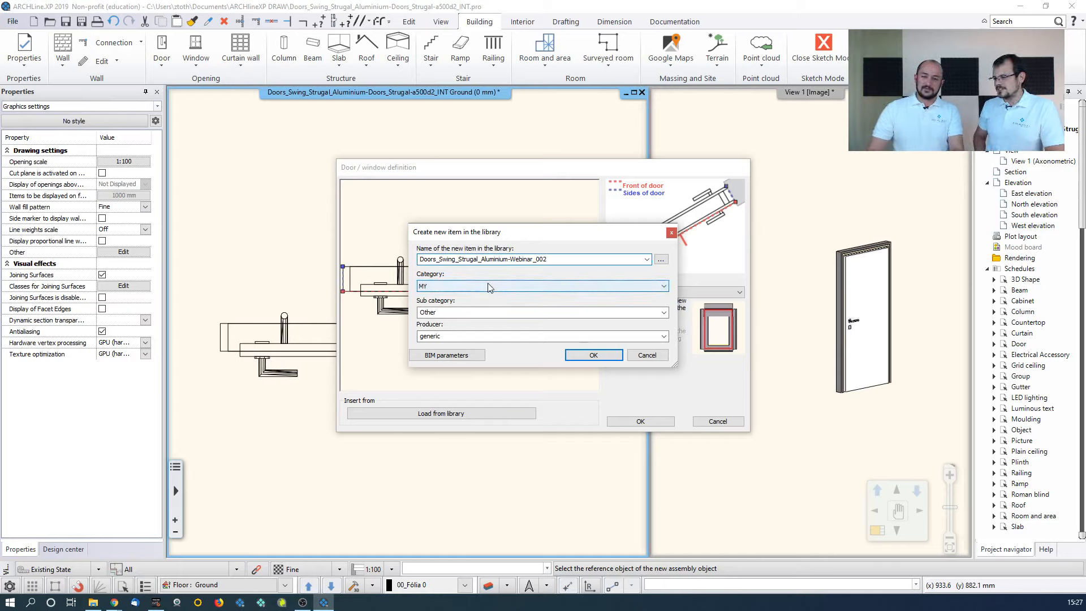
{"action": "left_click", "coordinate": [452, 286]}
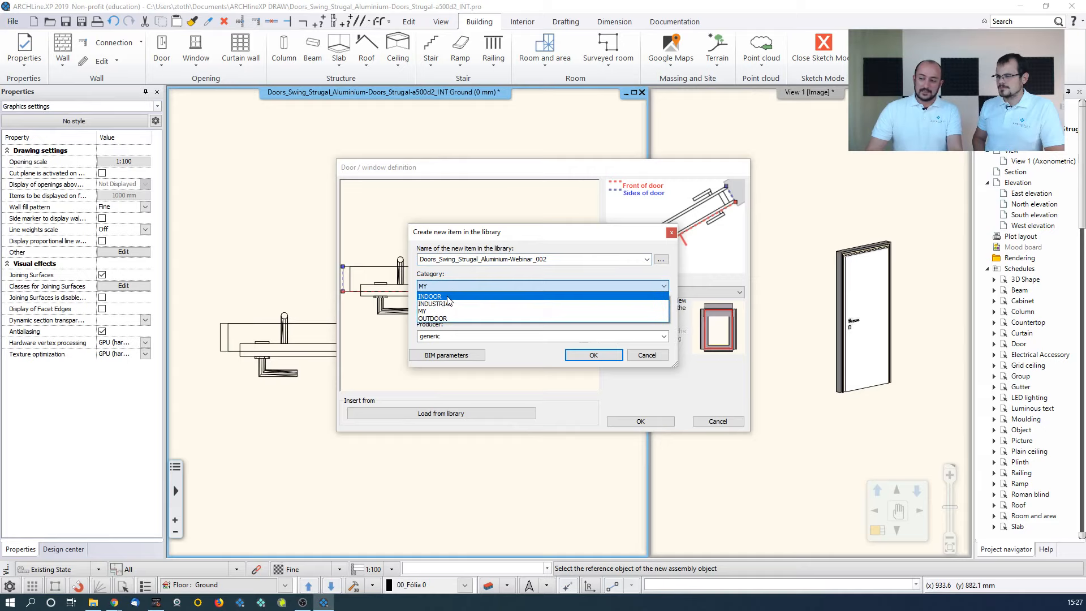
{"action": "left_click", "coordinate": [447, 288]}
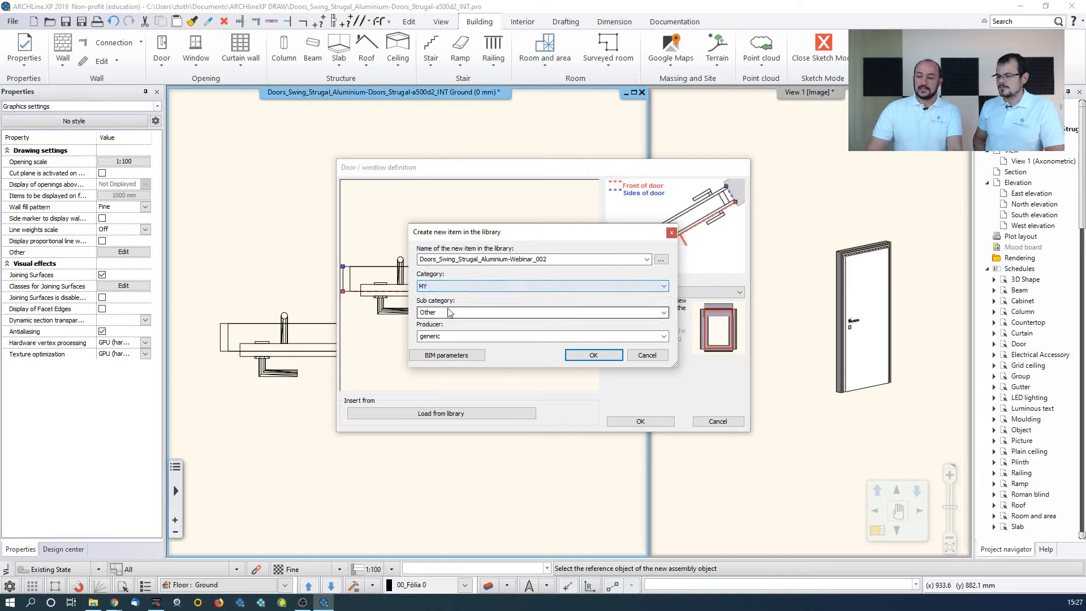
{"action": "left_click", "coordinate": [453, 315]}
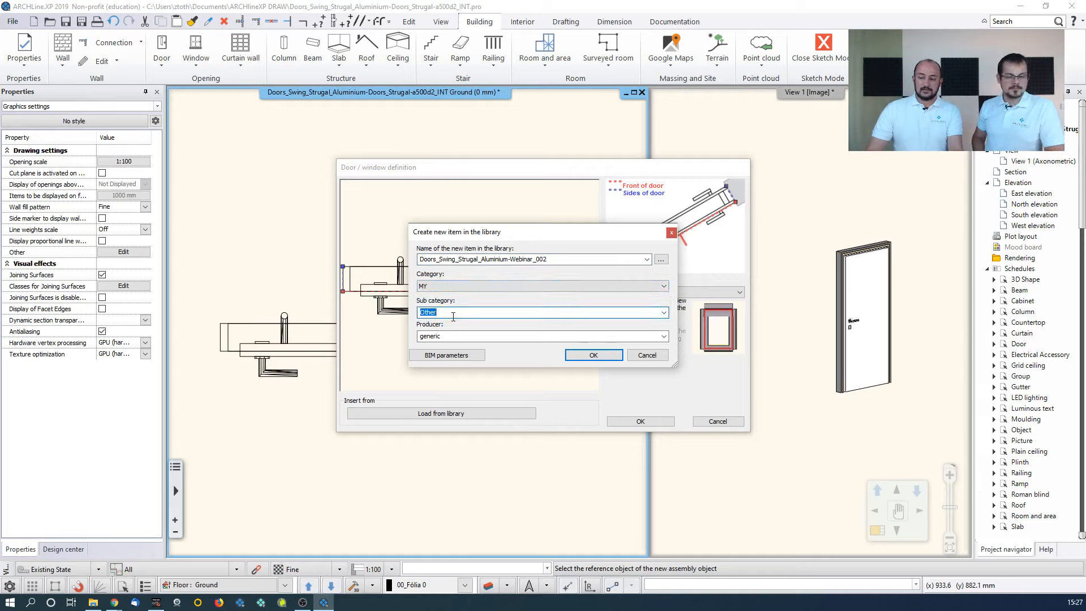
{"action": "left_click", "coordinate": [456, 356]}
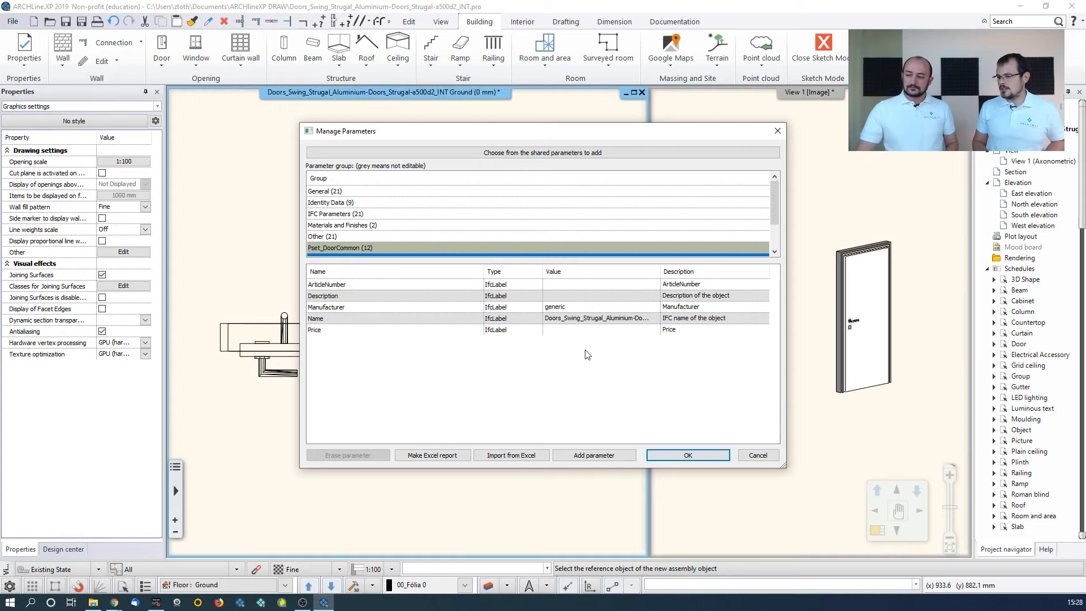
{"action": "left_click", "coordinate": [679, 457]}
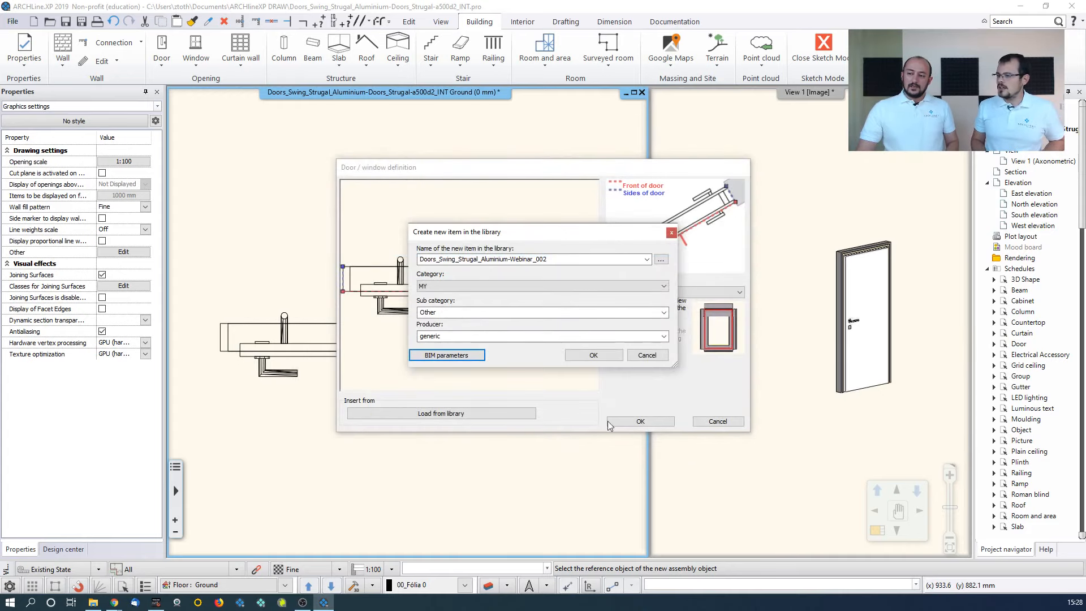
{"action": "left_click", "coordinate": [594, 357]}
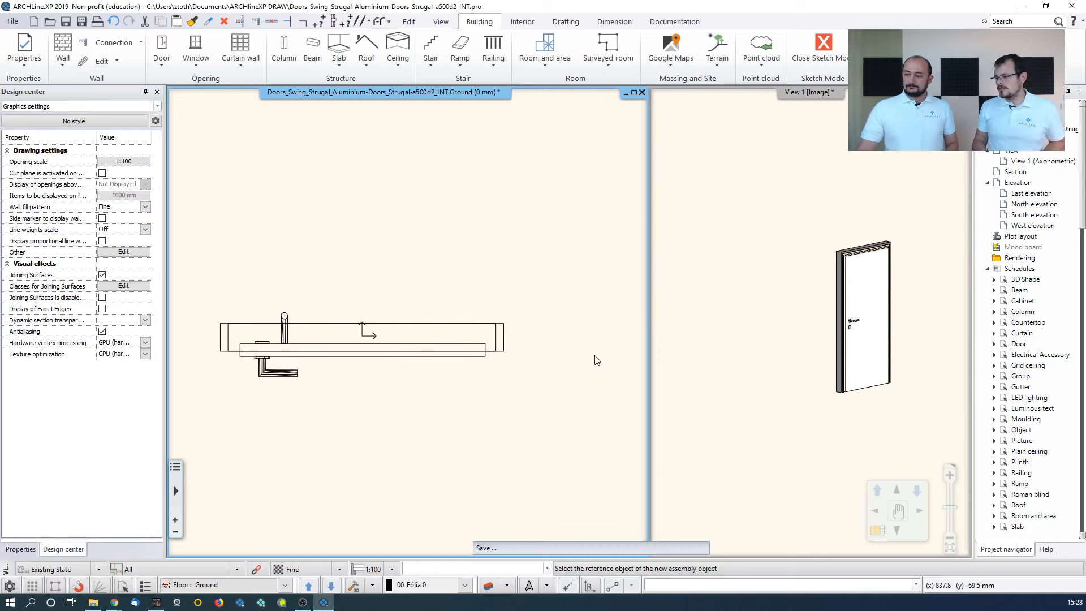
Close Sketch Mode and delete the upper bedroom's door to the hall on the 1st floor plan
{"action": "left_click", "coordinate": [825, 54]}
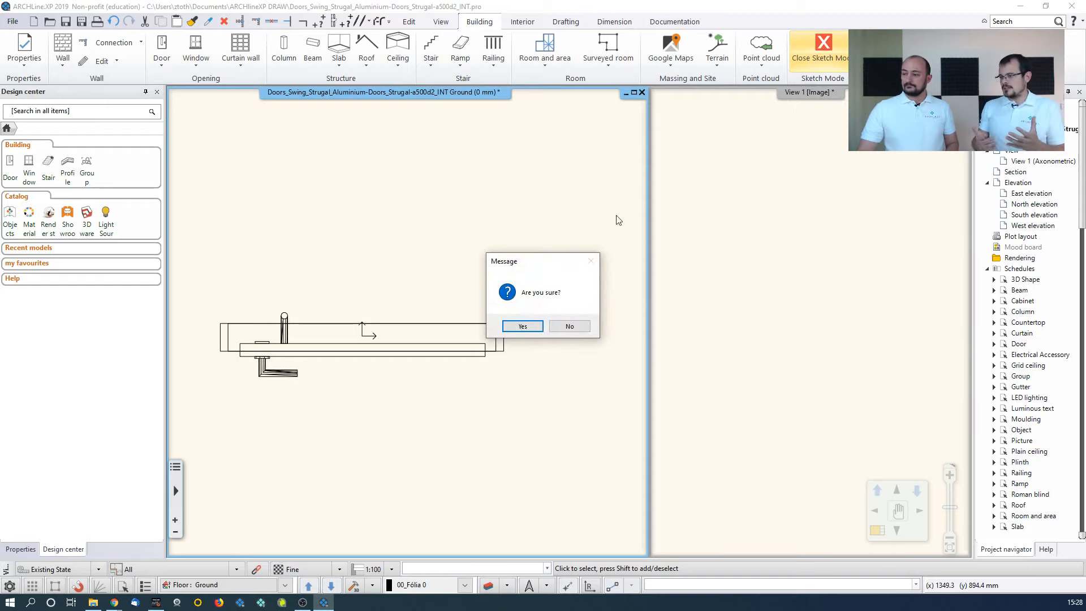
{"action": "left_click", "coordinate": [521, 328]}
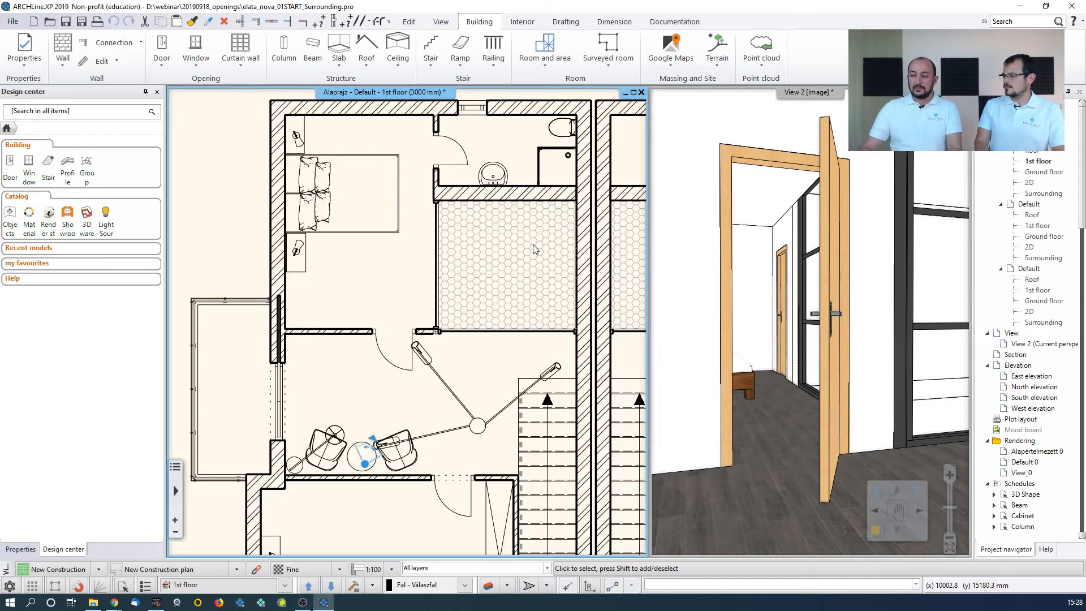
{"action": "middle_click_drag", "start_coordinate": [388, 344], "coordinate": [452, 307]}
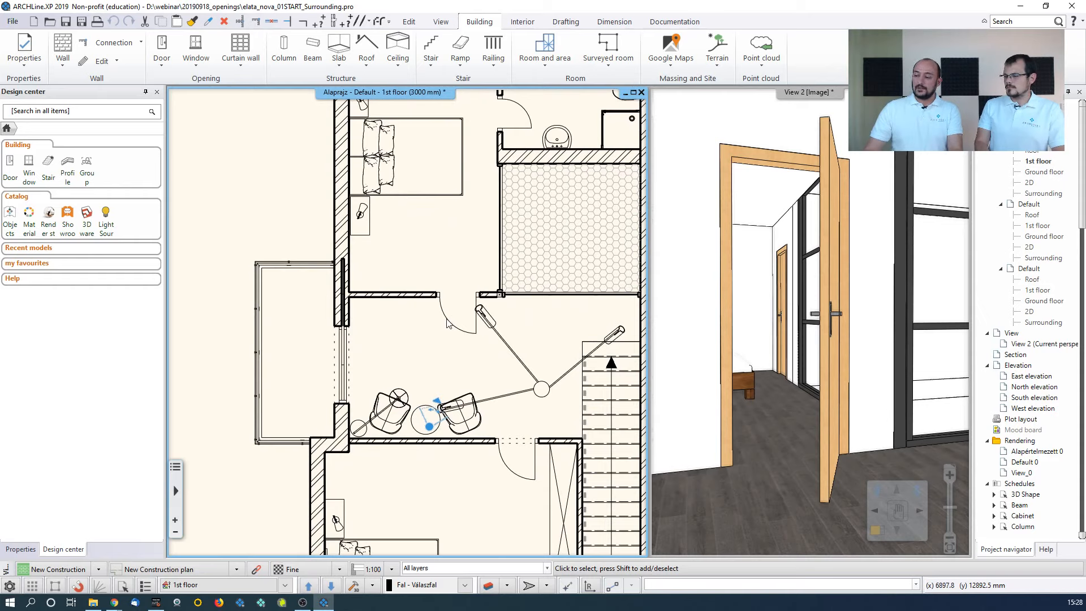
{"action": "left_click", "coordinate": [447, 323]}
{"action": "key", "text": "Delete"}
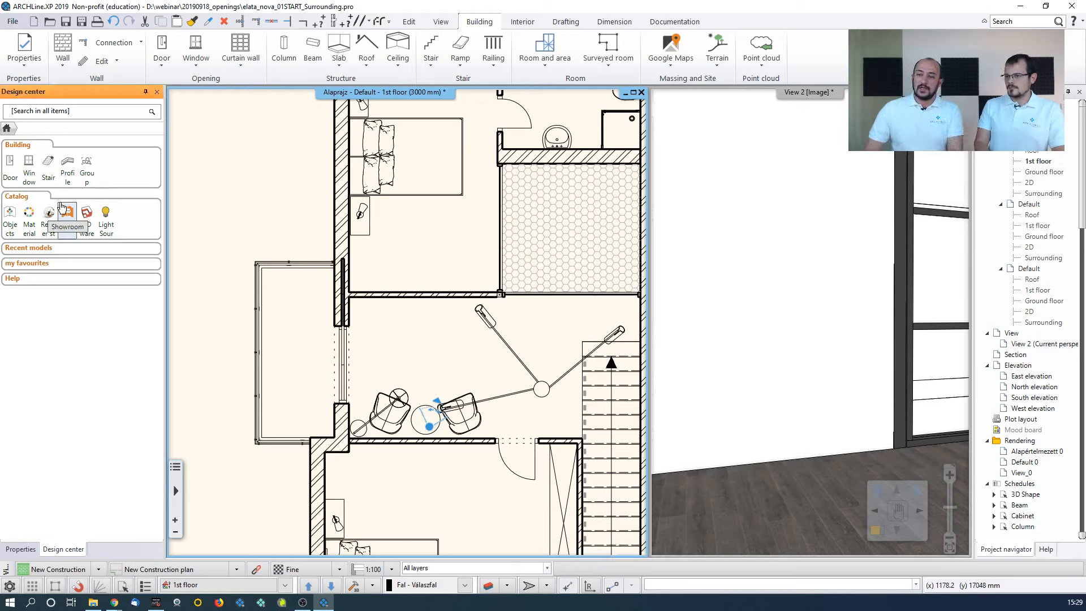
Pick the Doors_Swing_Strugal_Aluminium-Webinar_002 door from the library's MY, Other door category for placement
{"action": "left_click", "coordinate": [10, 168]}
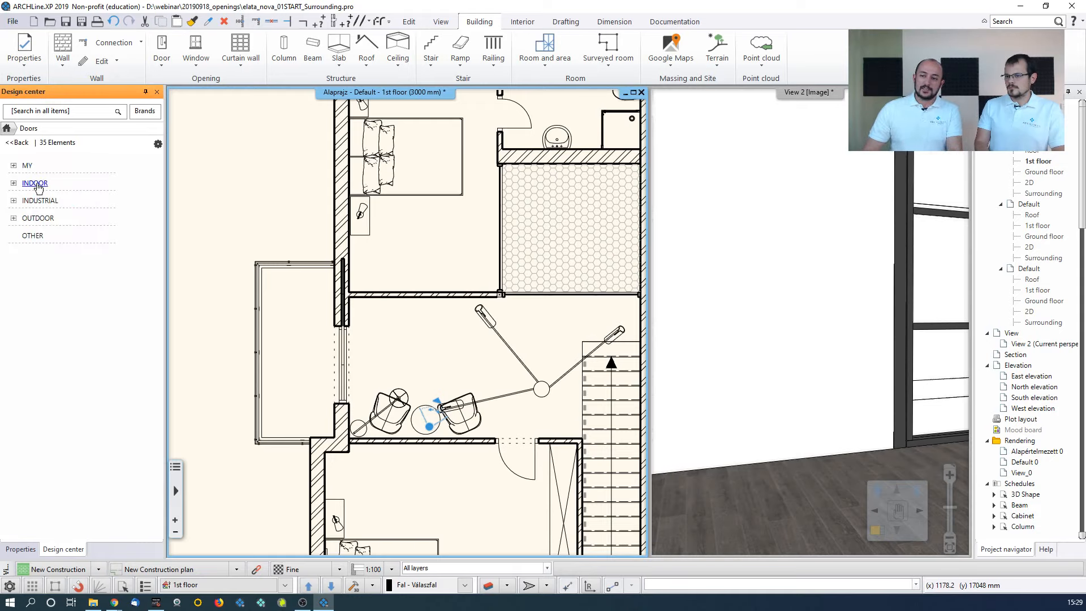
{"action": "left_click", "coordinate": [28, 168]}
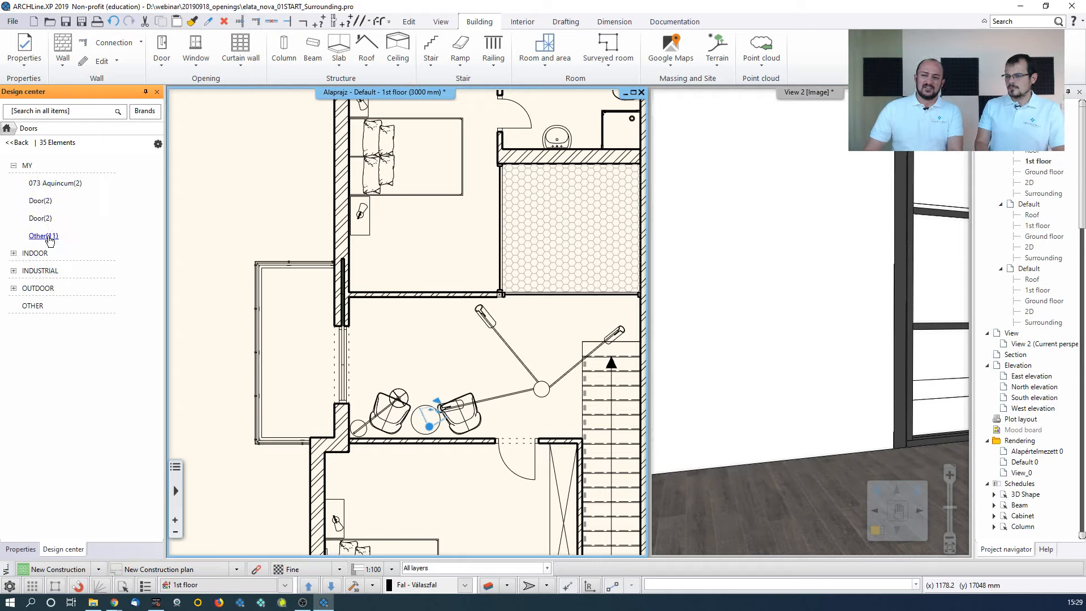
{"action": "left_click", "coordinate": [51, 237]}
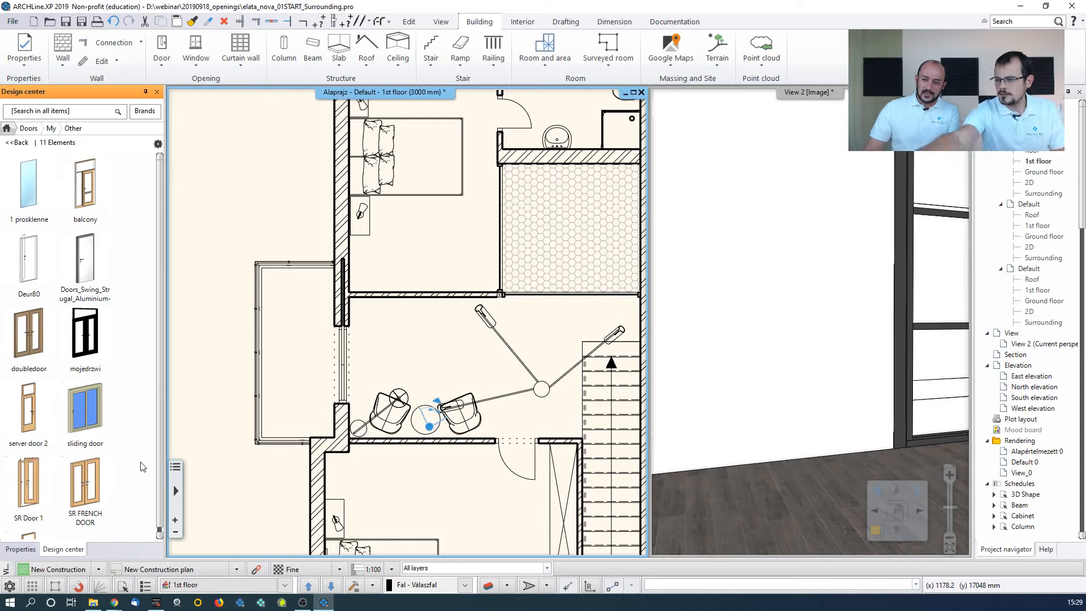
{"action": "mouse_move", "coordinate": [75, 318]}
{"action": "mouse_move", "coordinate": [92, 283]}
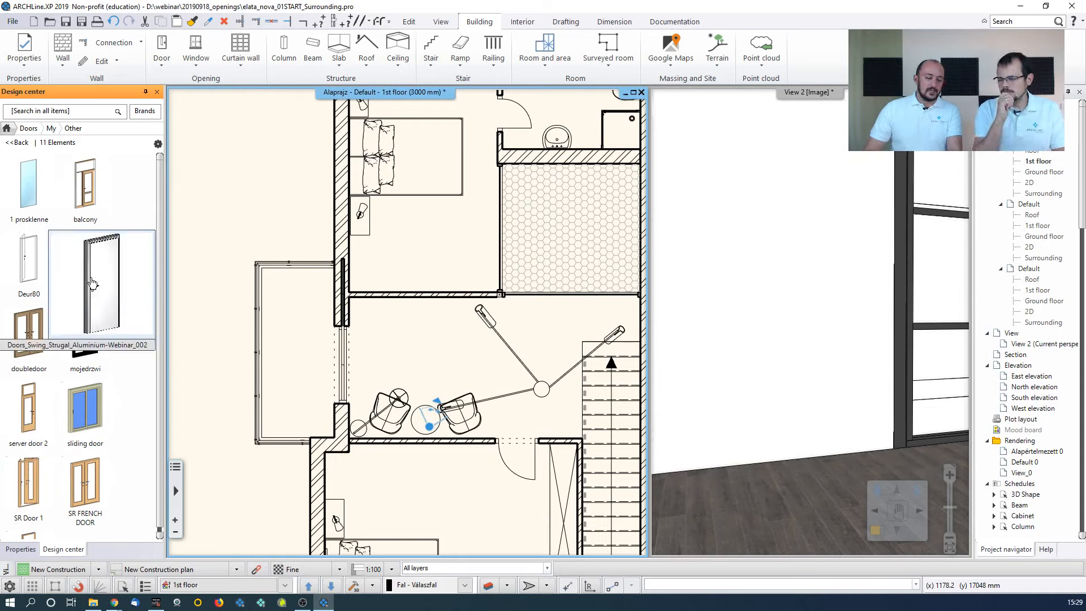
{"action": "left_click", "coordinate": [92, 282]}
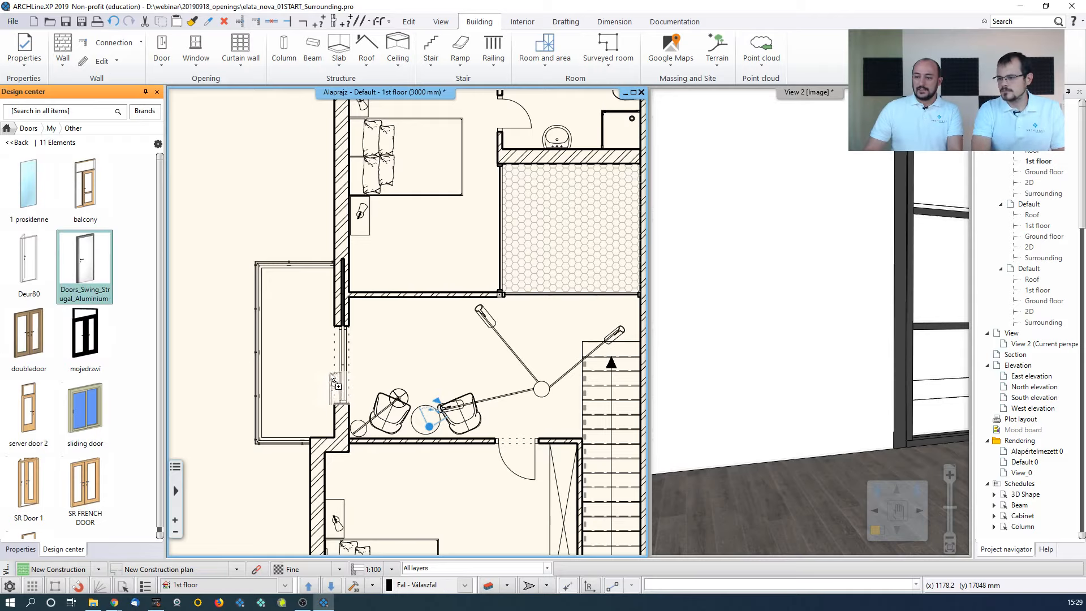
Place the Strugal door from the wall endpoint in the wall between the upper bedroom and hall, about 320 mm from the tiled room's corner
{"action": "right_click", "coordinate": [450, 341]}
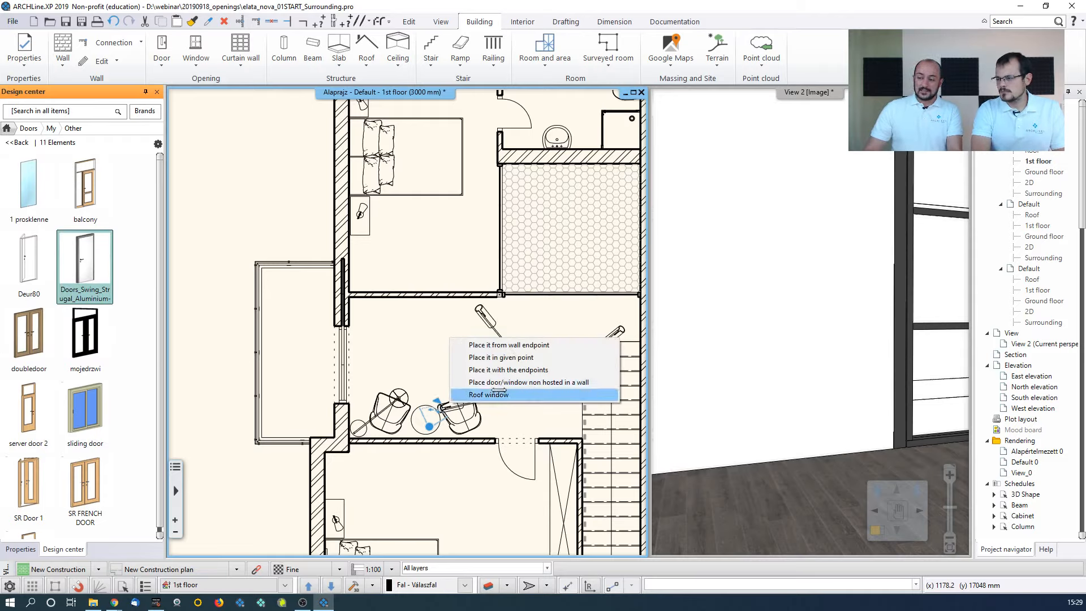
{"action": "left_click", "coordinate": [509, 344]}
{"action": "scroll", "coordinate": [435, 286], "scroll_direction": "up", "scroll_amount": 4}
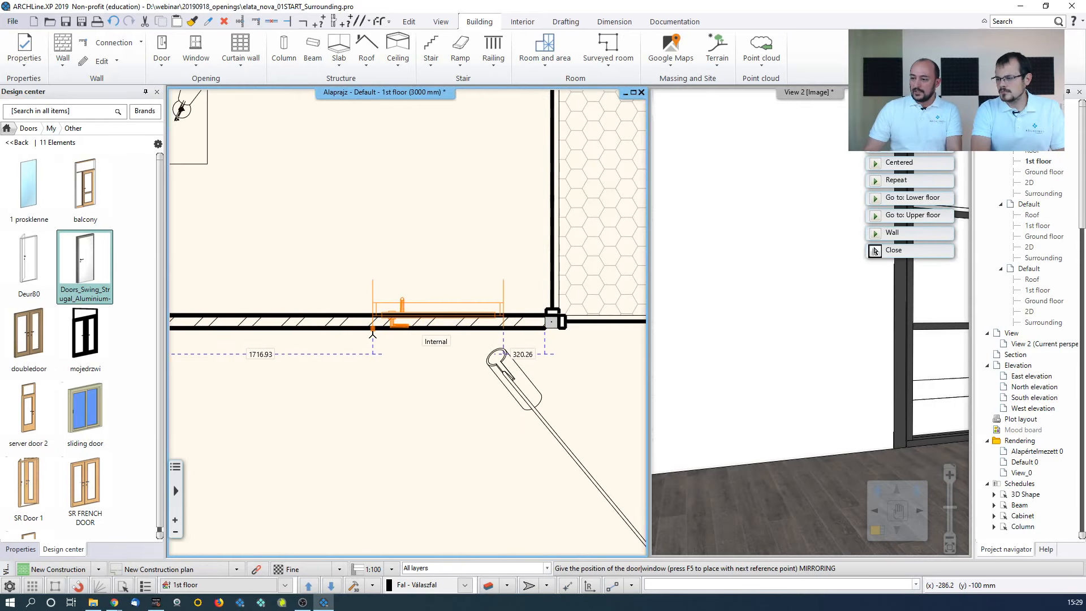
{"action": "left_click", "coordinate": [372, 336]}
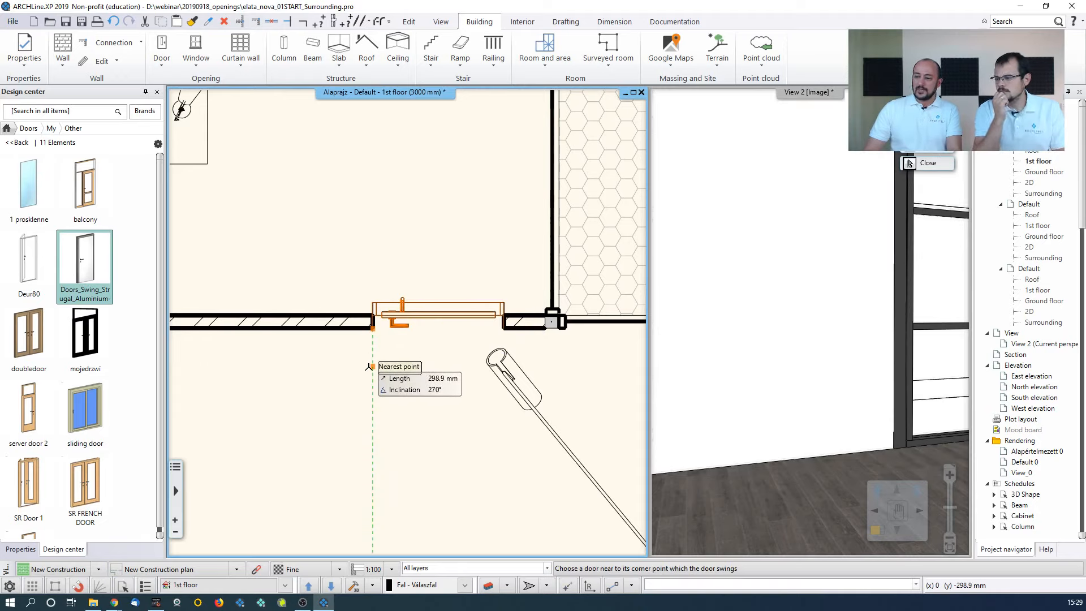
{"action": "left_click", "coordinate": [369, 367]}
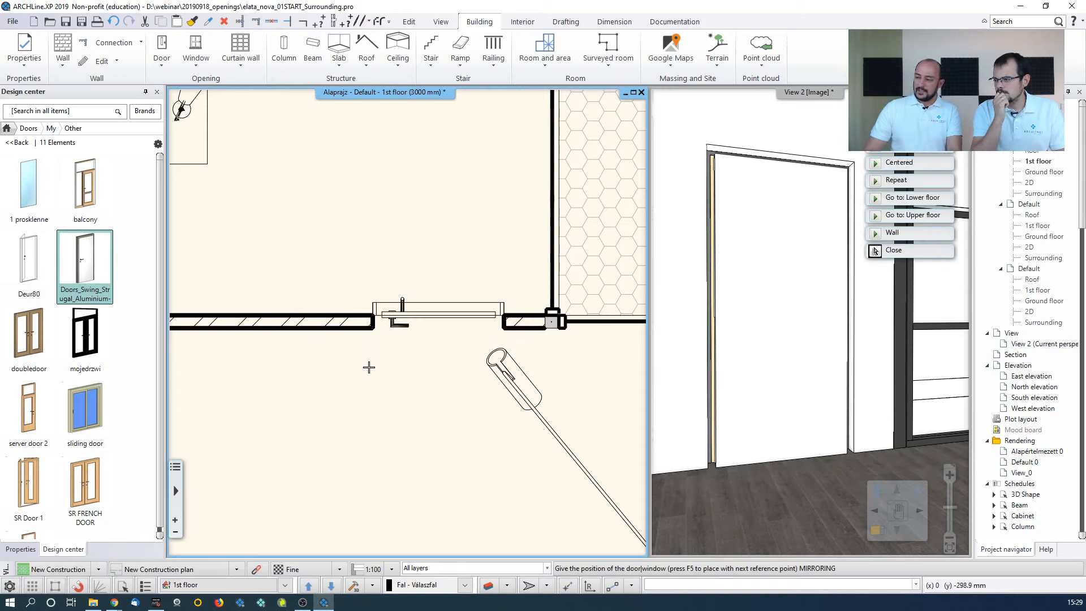
{"action": "left_click", "coordinate": [875, 250]}
Flip the newly placed door so that its handle side and its inner and outer faces are reversed
{"action": "left_click", "coordinate": [419, 322]}
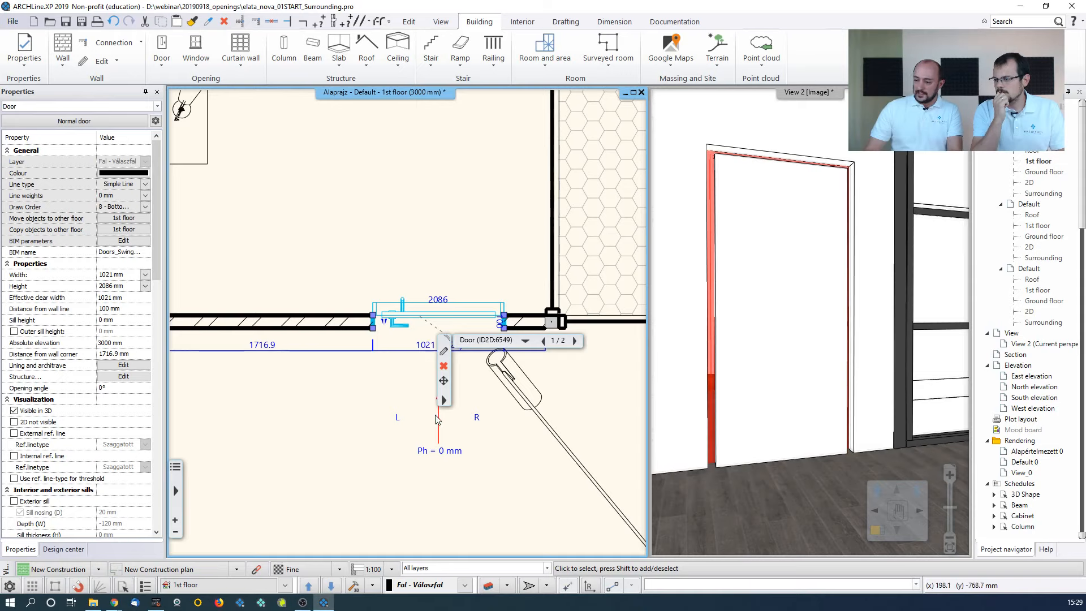
{"action": "left_click", "coordinate": [370, 313]}
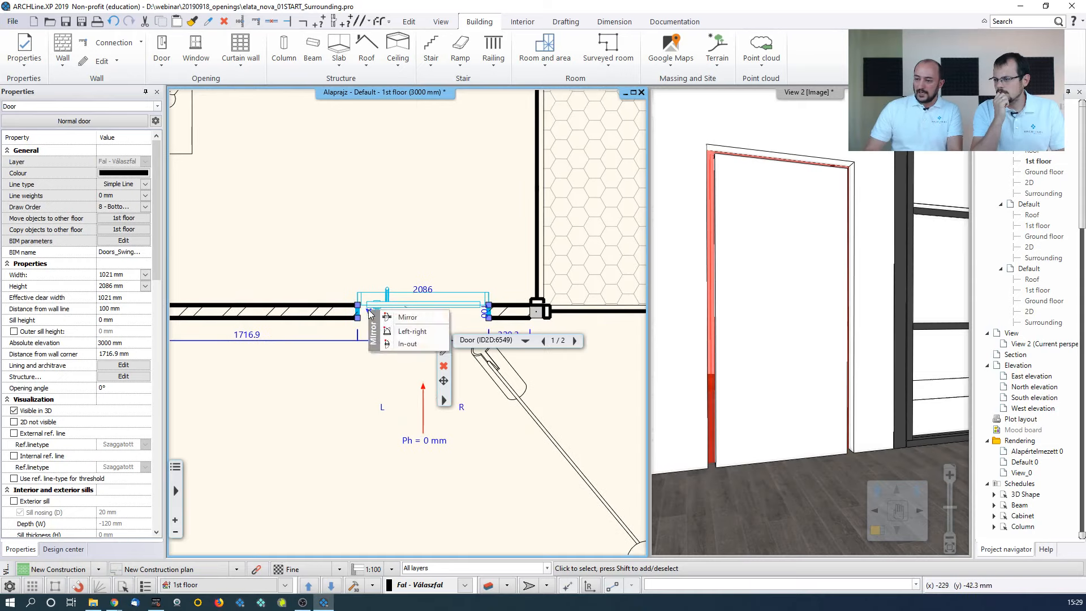
{"action": "left_click", "coordinate": [400, 330]}
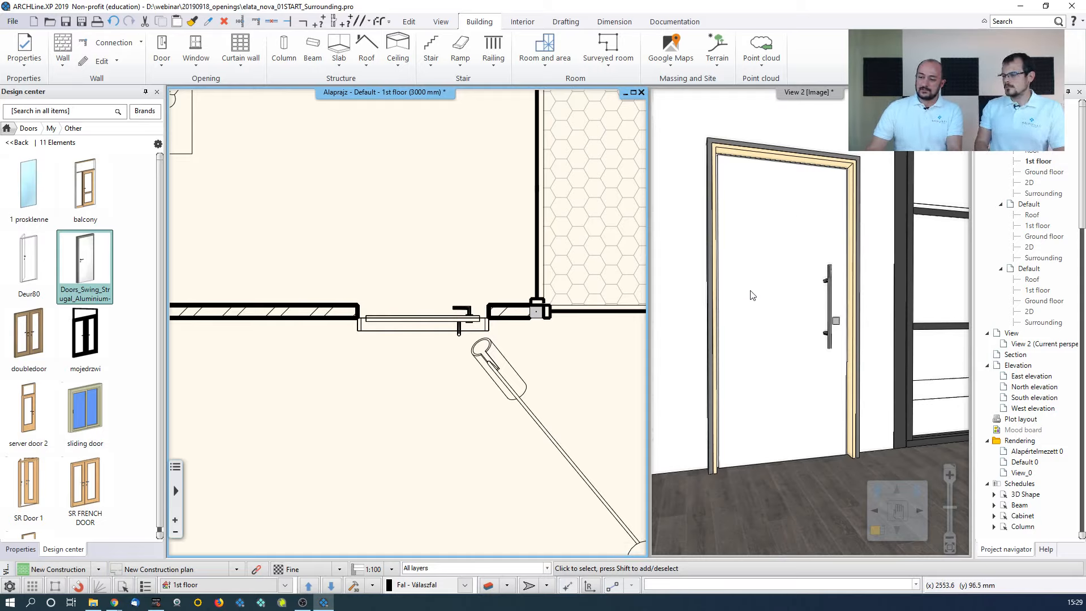
Set the Strugal door's distance from the wall line to 0 mm
{"action": "left_click", "coordinate": [490, 320]}
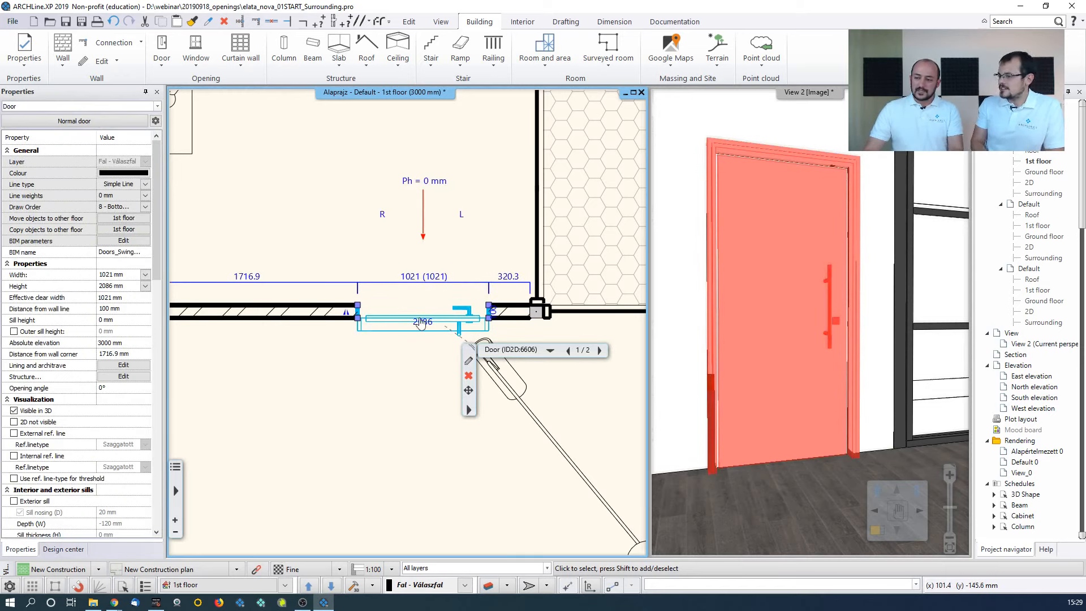
{"action": "left_click", "coordinate": [108, 309]}
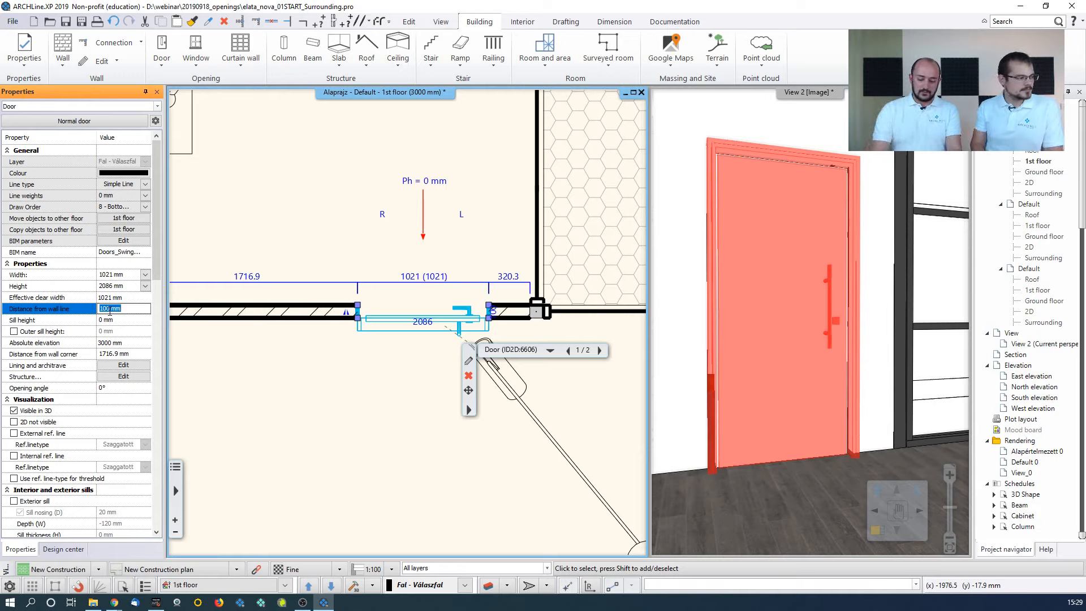
{"action": "type", "text": "0"}
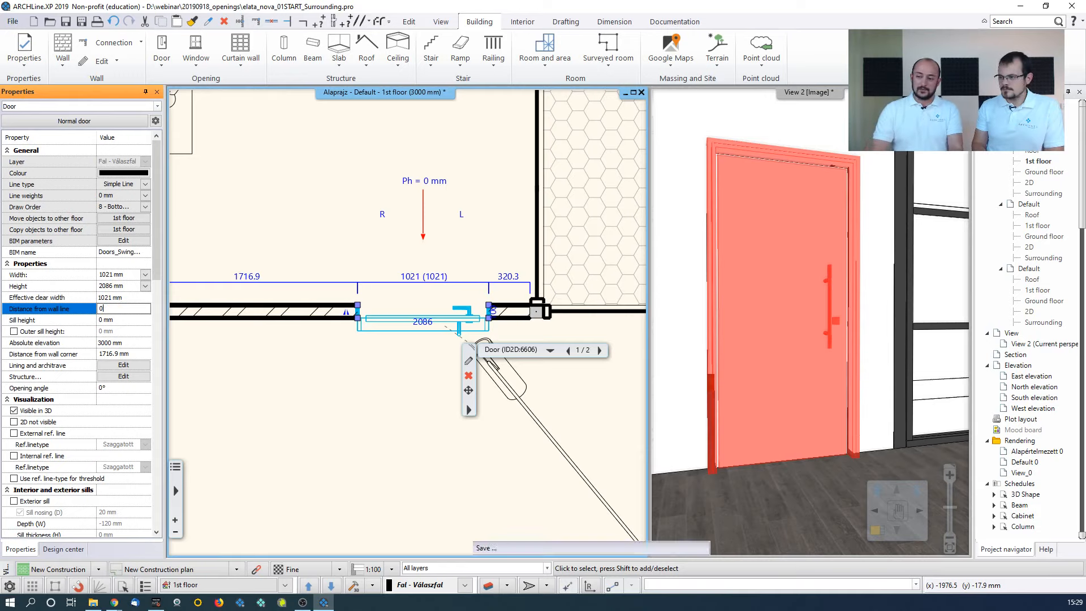
{"action": "key", "text": "Return"}
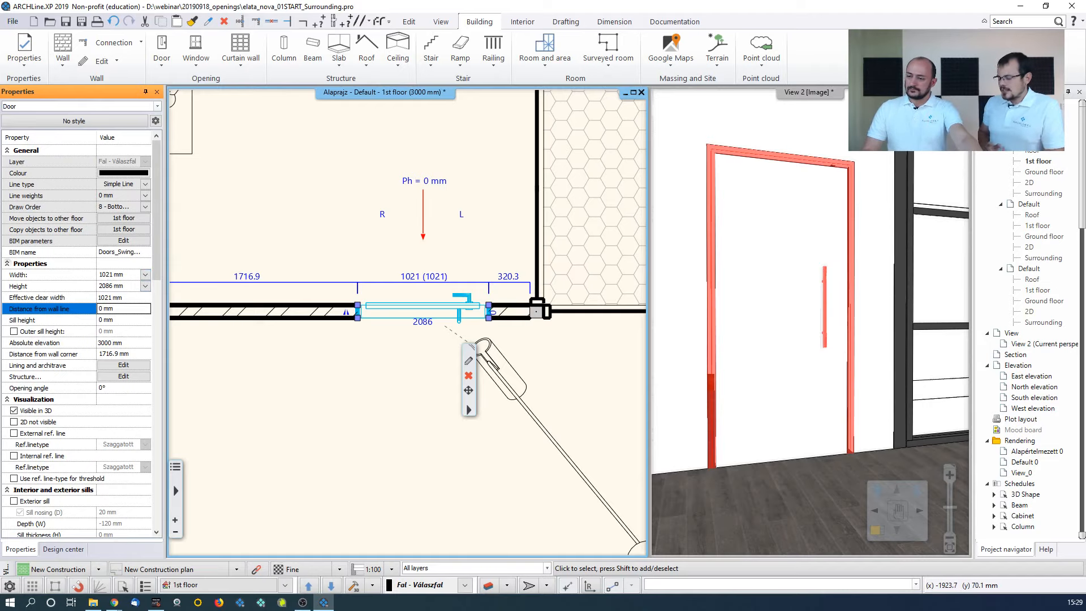
{"action": "left_click", "coordinate": [412, 352]}
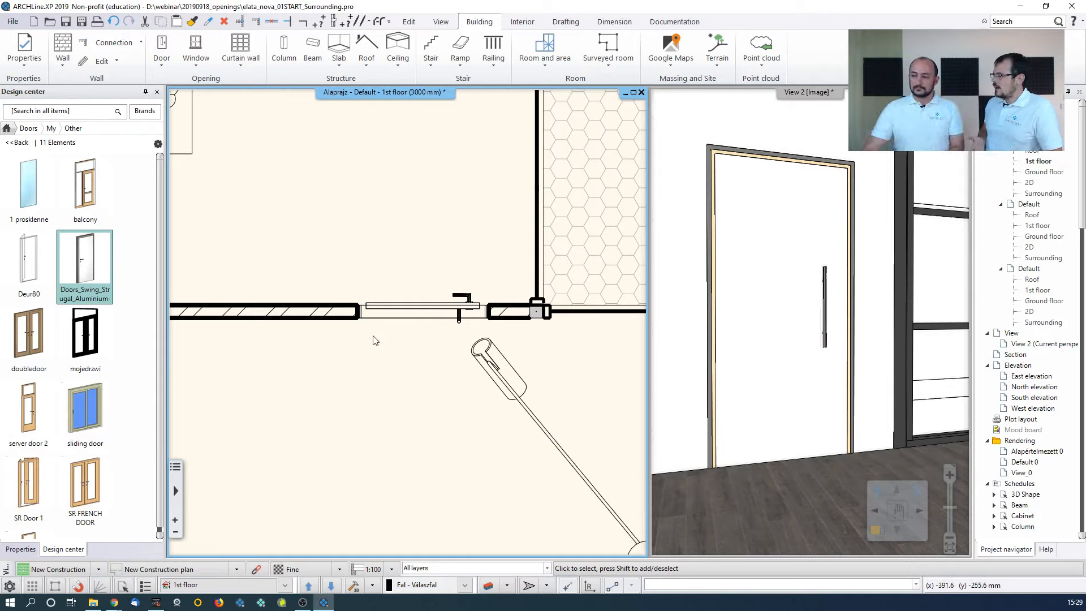
Examine the hall's glazed partition and the wooden door beside it in the 3D view, and return the library to its start page
{"action": "middle_click_drag", "start_coordinate": [464, 501], "coordinate": [429, 345]}
{"action": "left_click", "coordinate": [763, 351]}
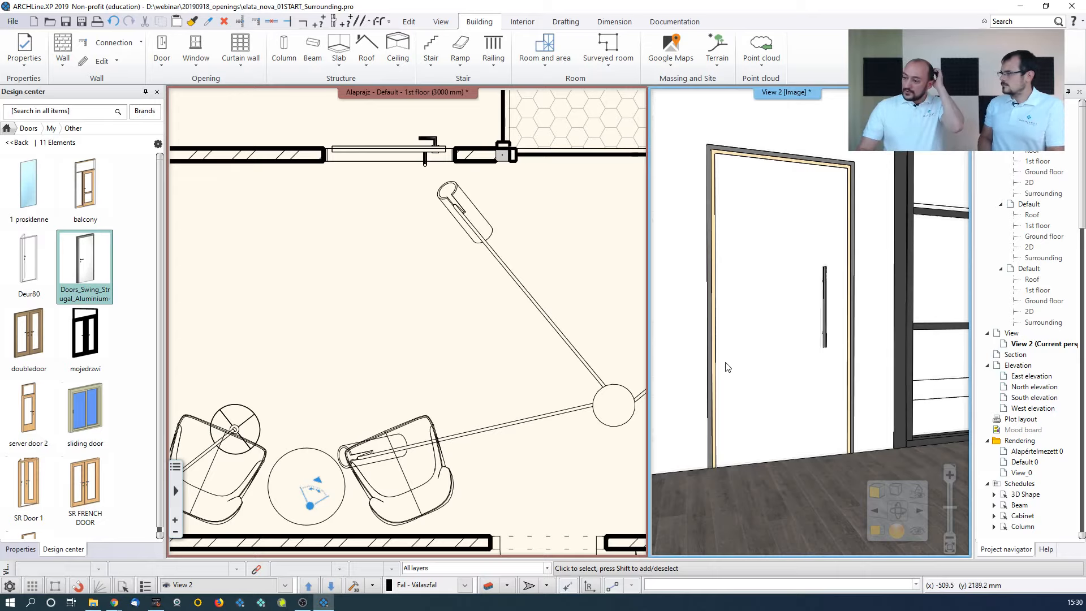
{"action": "middle_click_drag", "start_coordinate": [769, 388], "coordinate": [787, 249]}
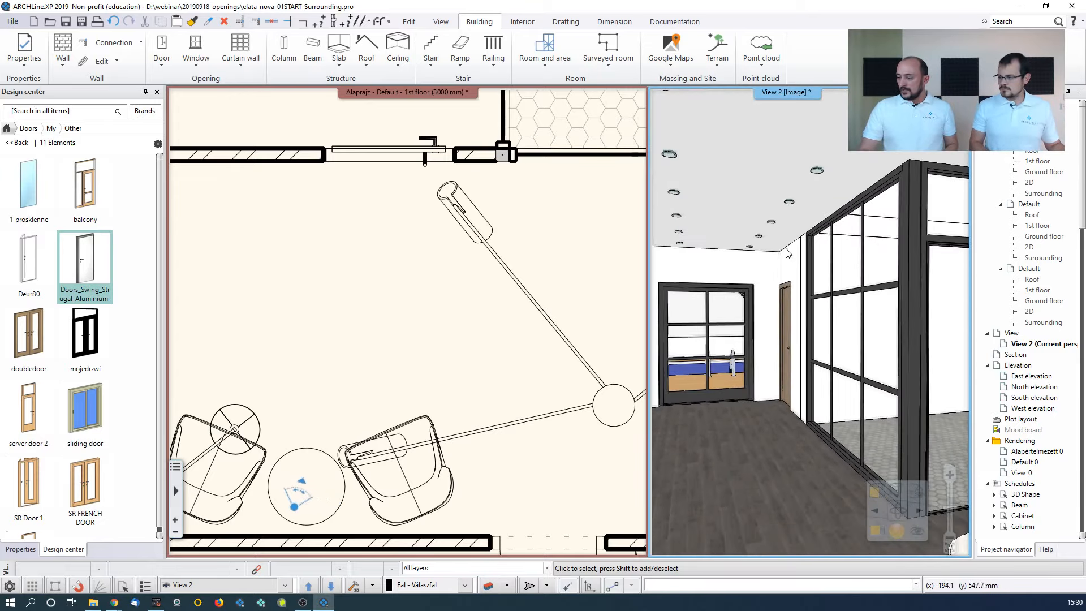
{"action": "middle_click_drag", "start_coordinate": [773, 330], "coordinate": [888, 311]}
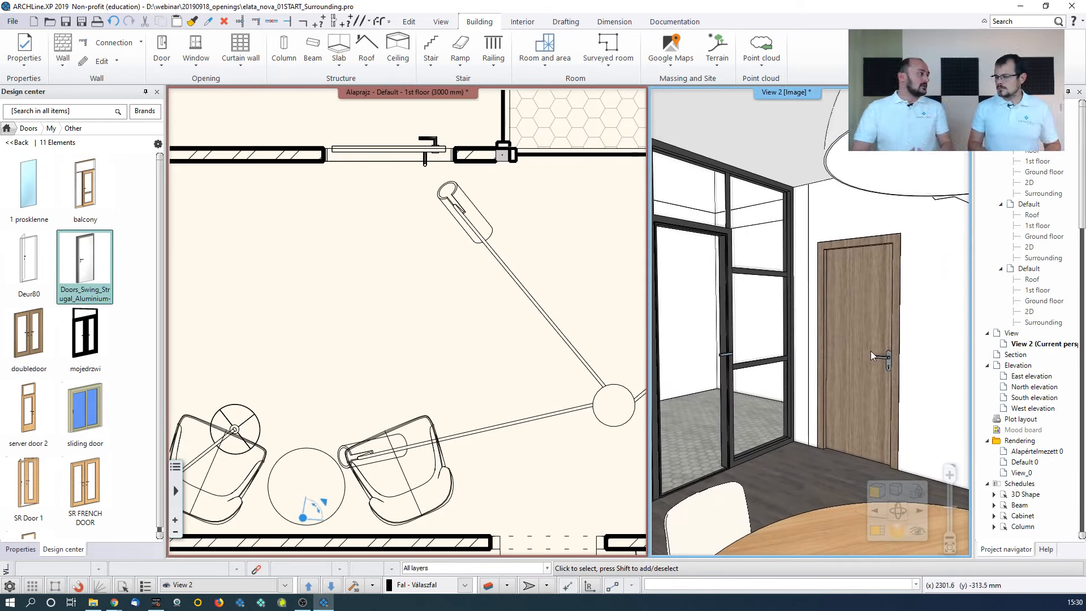
{"action": "left_click", "coordinate": [267, 279]}
{"action": "left_click", "coordinate": [7, 127]}
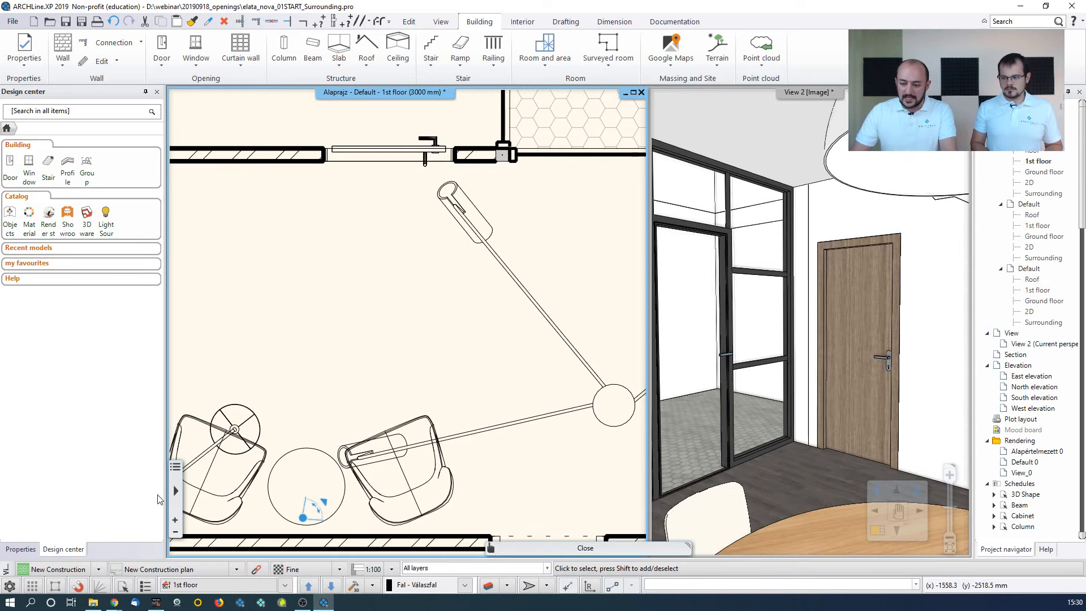
Browse the door pictures in the Photos folder, viewing from Door_Photo_01.jpg through to Frosted-glass-interior-door_panel.jpg
{"action": "left_click", "coordinate": [93, 604]}
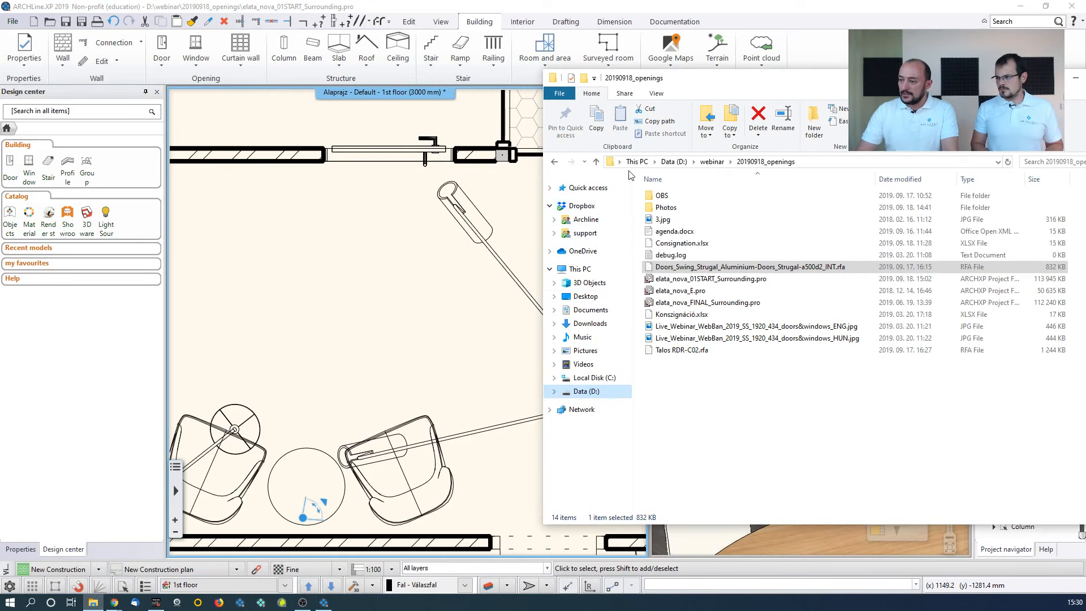
{"action": "double_click", "coordinate": [670, 209]}
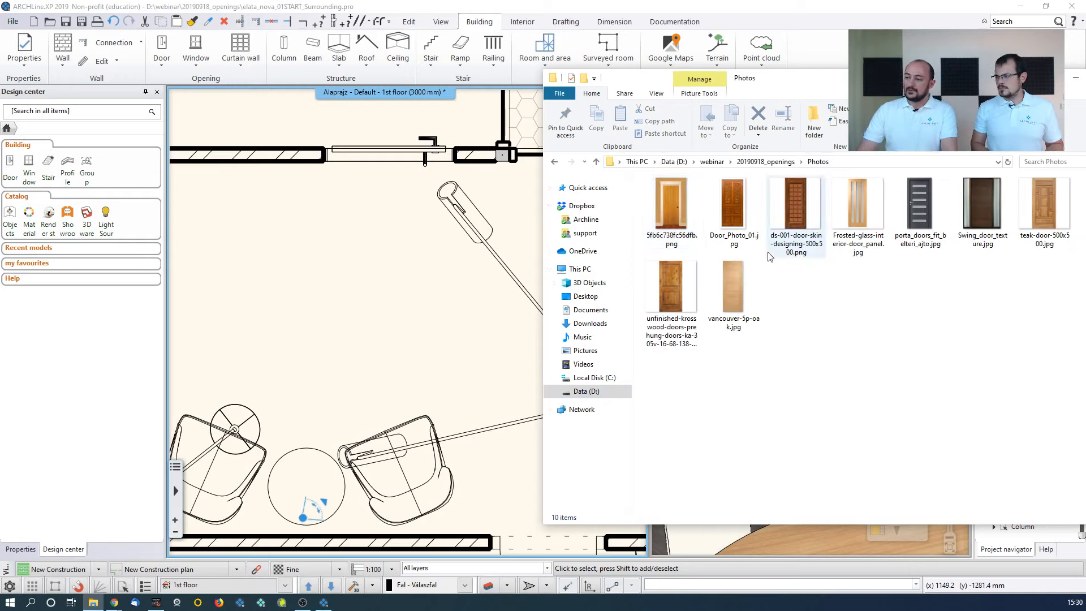
{"action": "left_click", "coordinate": [738, 213]}
{"action": "double_click", "coordinate": [739, 212]}
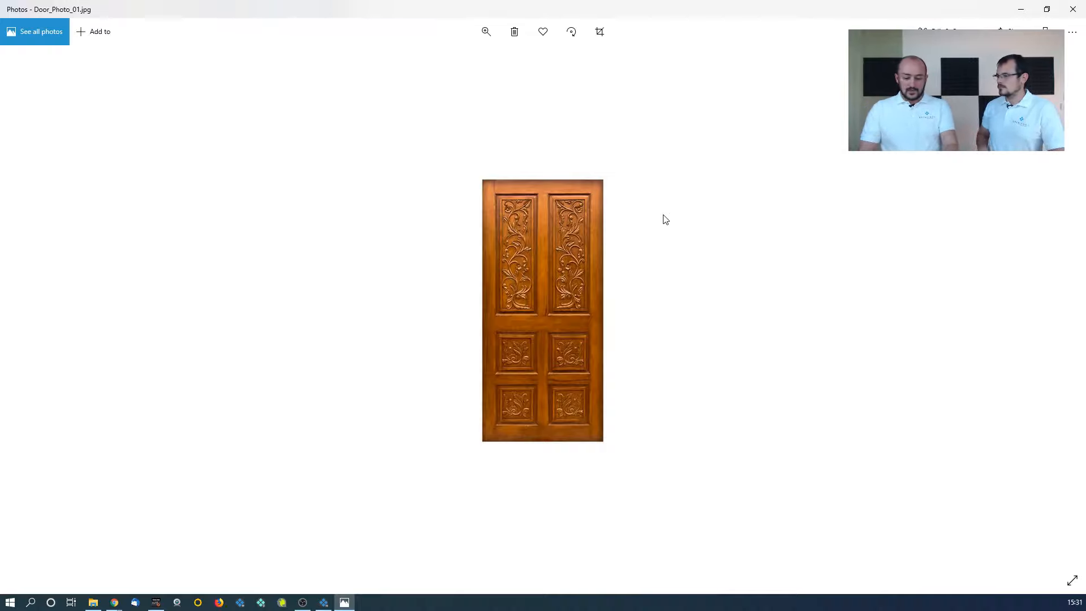
{"action": "key", "text": "Right"}
{"action": "key", "text": "Right"}
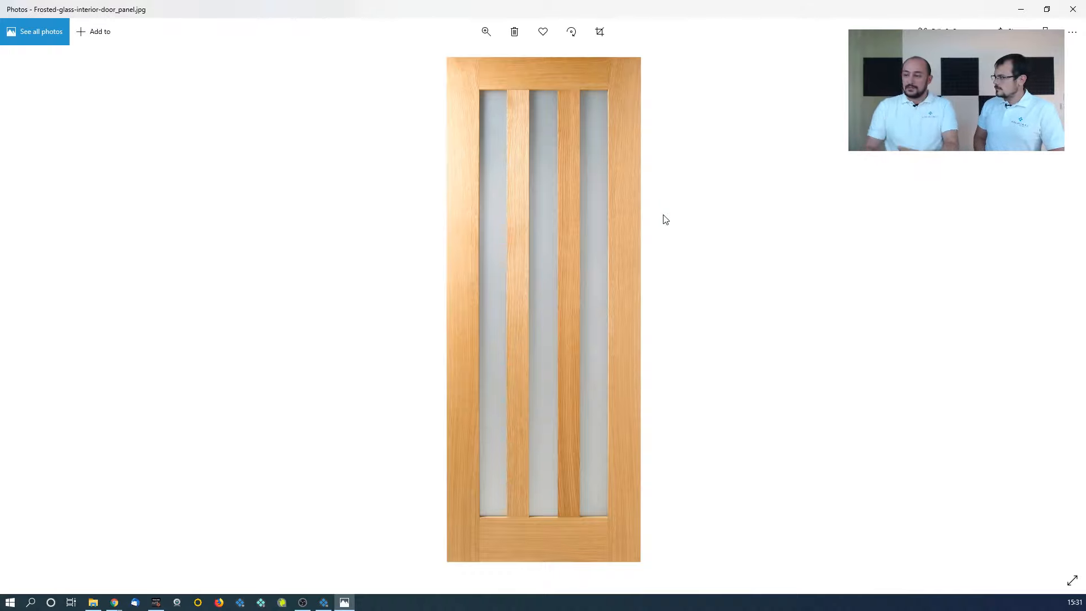
{"action": "left_click", "coordinate": [1022, 11]}
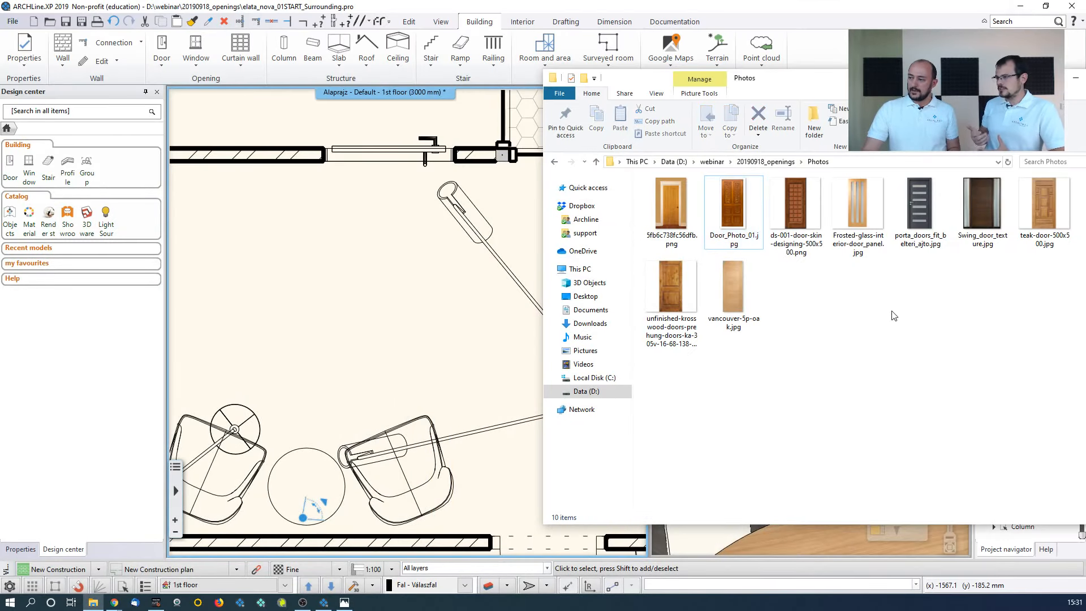
Insert Frosted-glass-interior-door_panel.jpg from the Photos folder into the 1st floor plan, outside the building near the upper bedroom, about 2026 mm square
{"action": "left_click", "coordinate": [368, 294]}
{"action": "scroll", "coordinate": [349, 277], "scroll_direction": "down", "scroll_amount": 3}
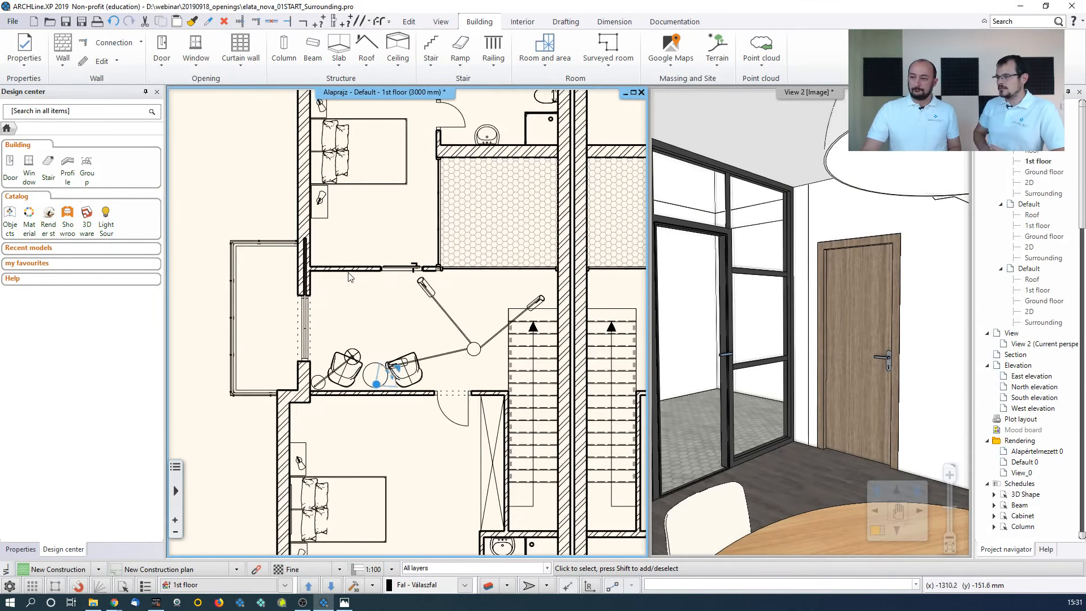
{"action": "middle_click_drag", "start_coordinate": [349, 277], "coordinate": [420, 279]}
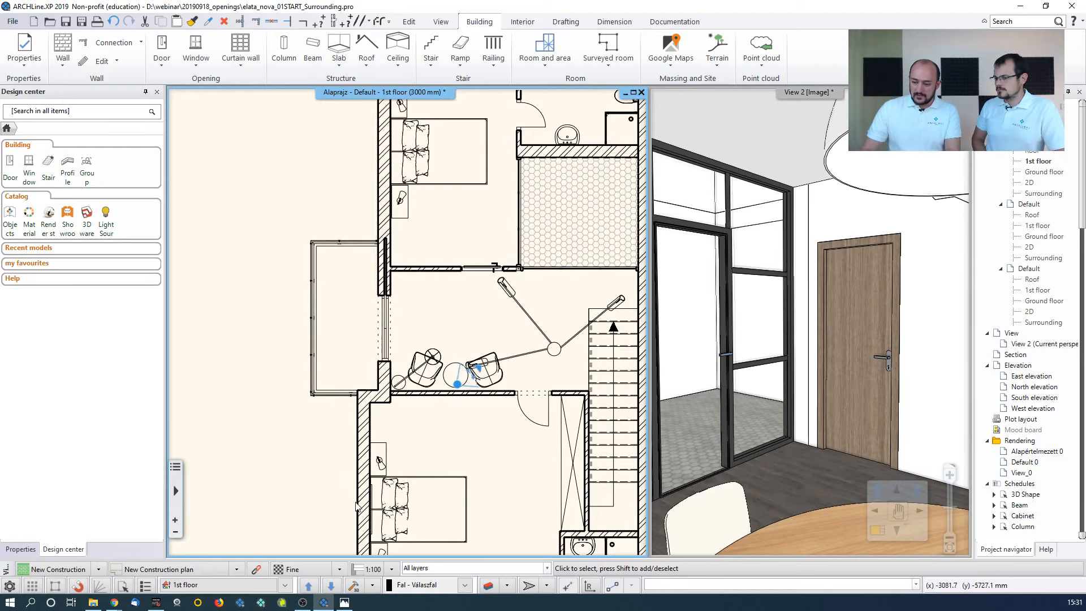
{"action": "left_click", "coordinate": [93, 602]}
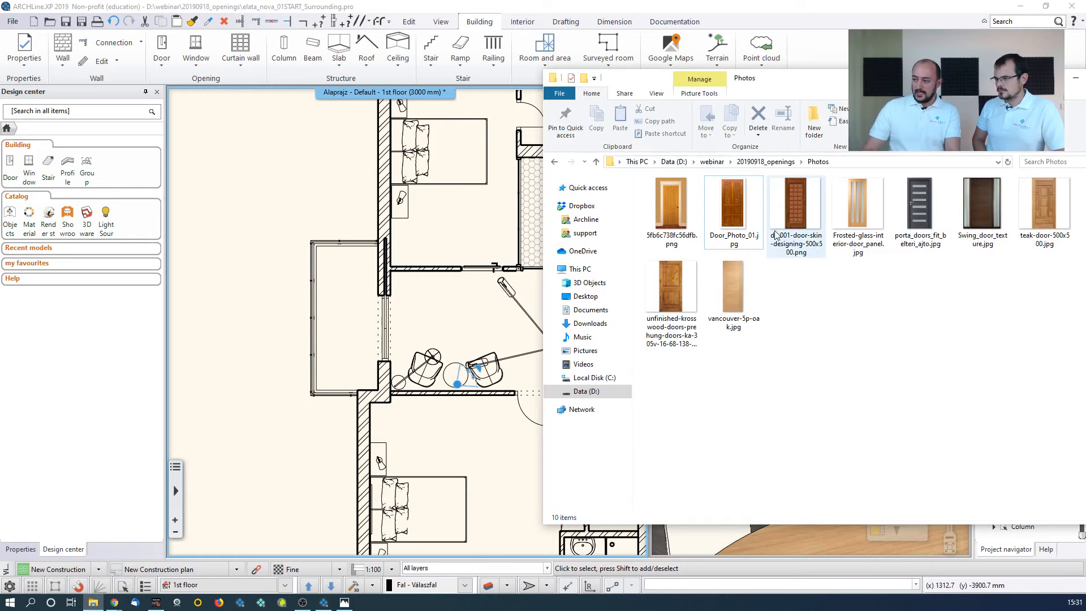
{"action": "left_click_drag", "start_coordinate": [861, 201], "coordinate": [211, 211]}
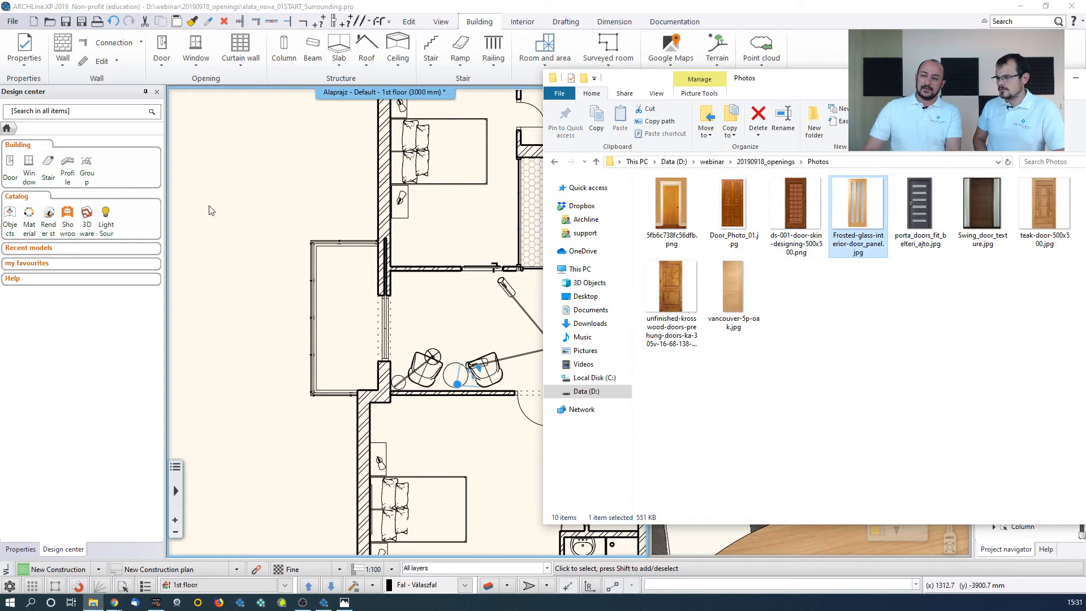
{"action": "left_click", "coordinate": [216, 209]}
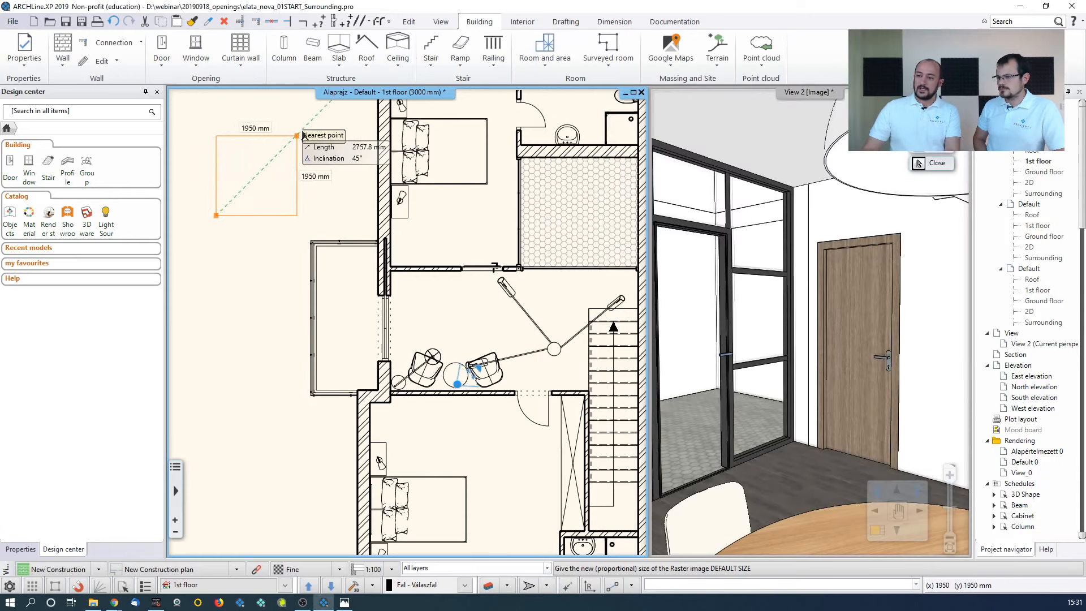
{"action": "scroll", "coordinate": [364, 237], "scroll_direction": "up", "scroll_amount": 3}
{"action": "scroll", "coordinate": [362, 243], "scroll_direction": "up", "scroll_amount": 2}
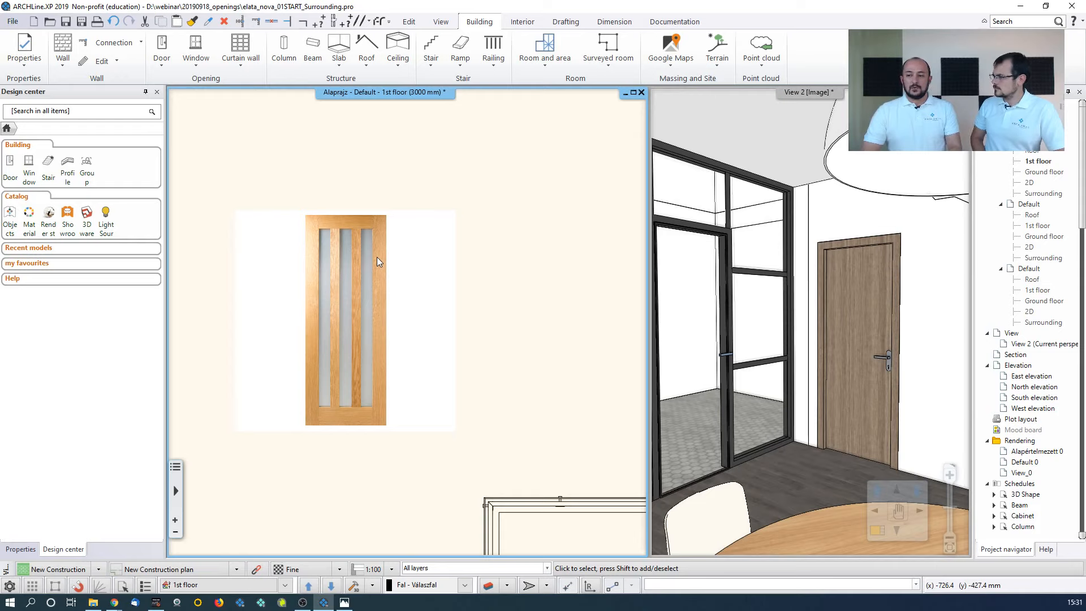
Start cropping the inserted door image and move the crop frame's upper edge down to the top of the door leaf
{"action": "left_click", "coordinate": [377, 257]}
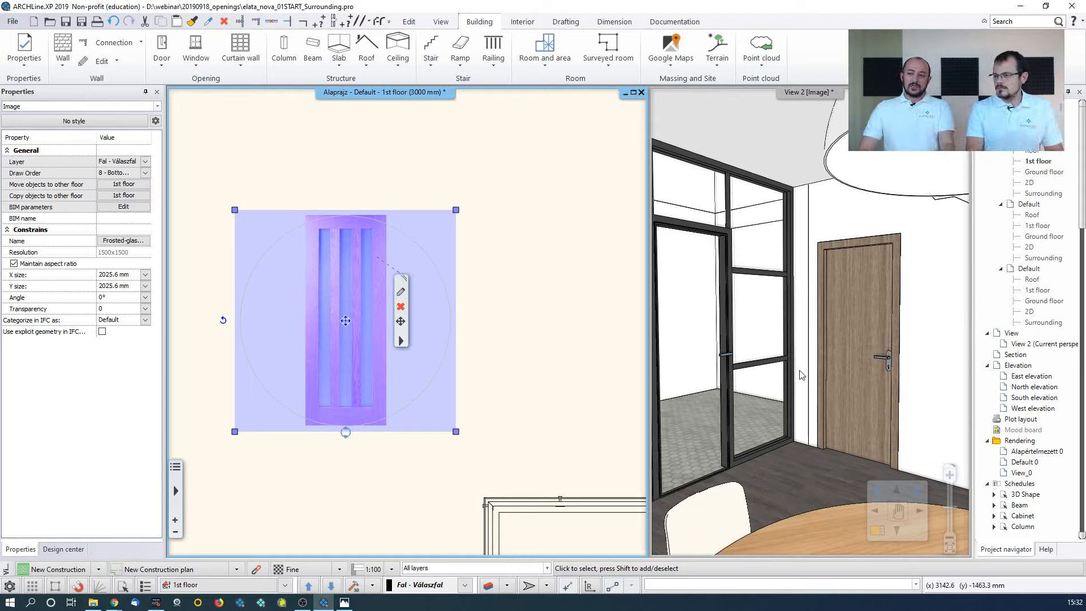
{"action": "right_click", "coordinate": [399, 340]}
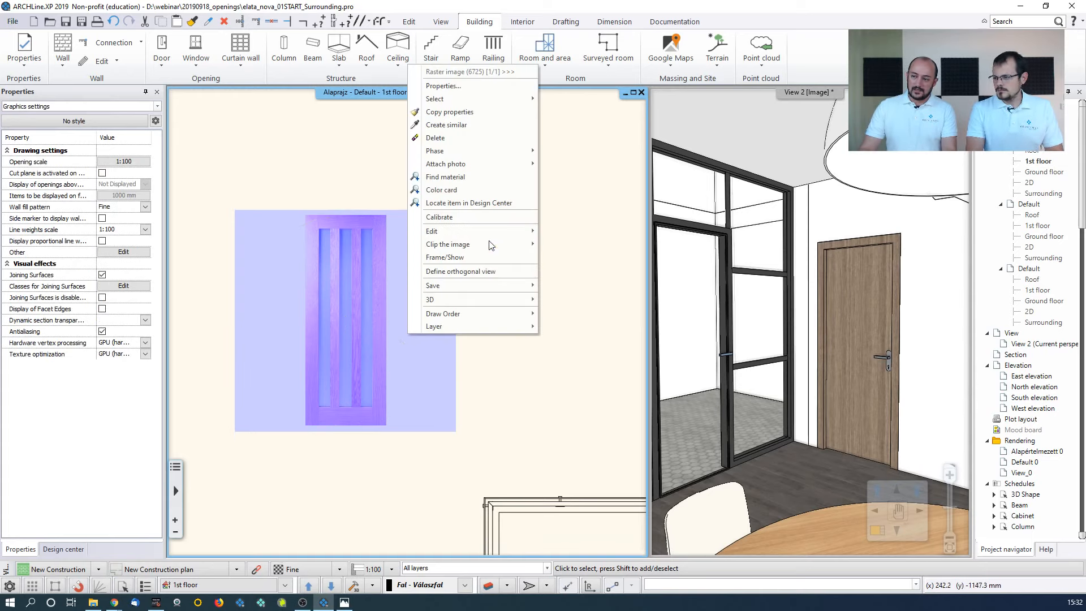
{"action": "mouse_move", "coordinate": [498, 246]}
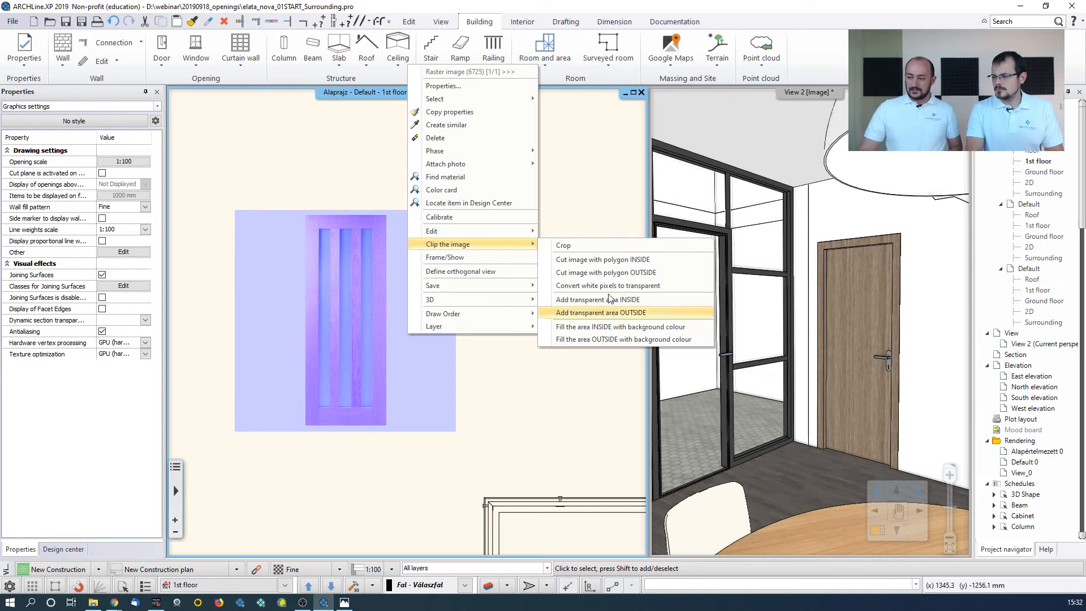
{"action": "left_click", "coordinate": [583, 244]}
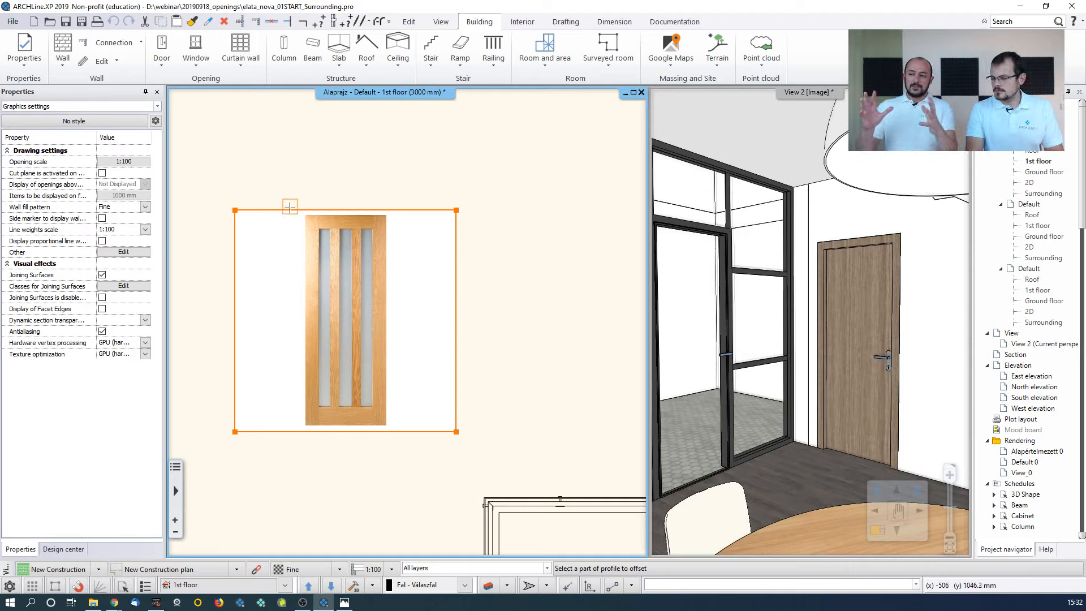
{"action": "left_click", "coordinate": [345, 211]}
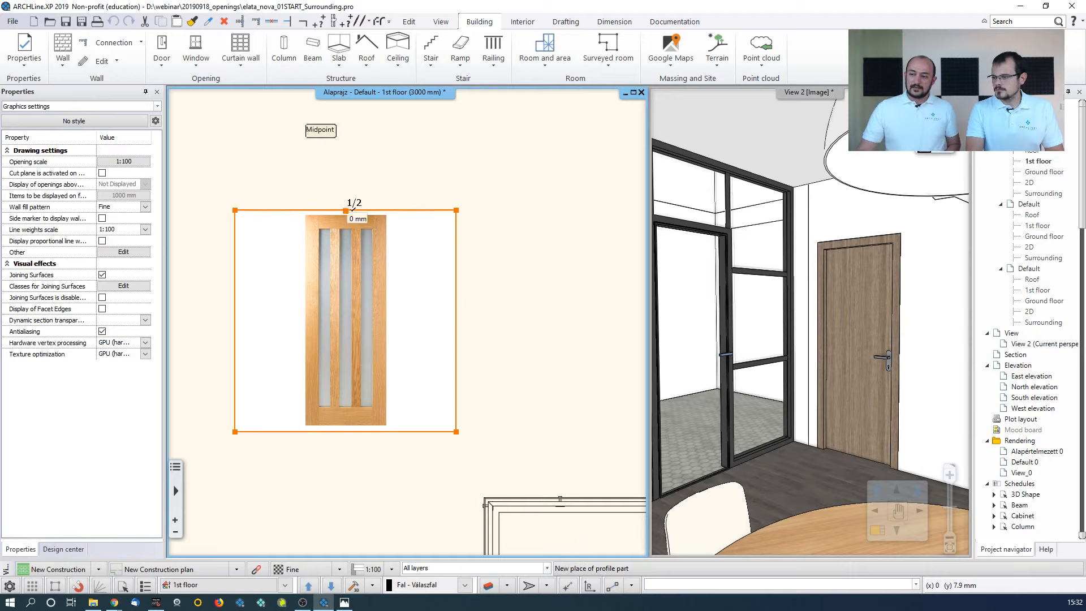
{"action": "scroll", "coordinate": [357, 203], "scroll_direction": "up", "scroll_amount": 5}
{"action": "scroll", "coordinate": [407, 295], "scroll_direction": "up", "scroll_amount": 3}
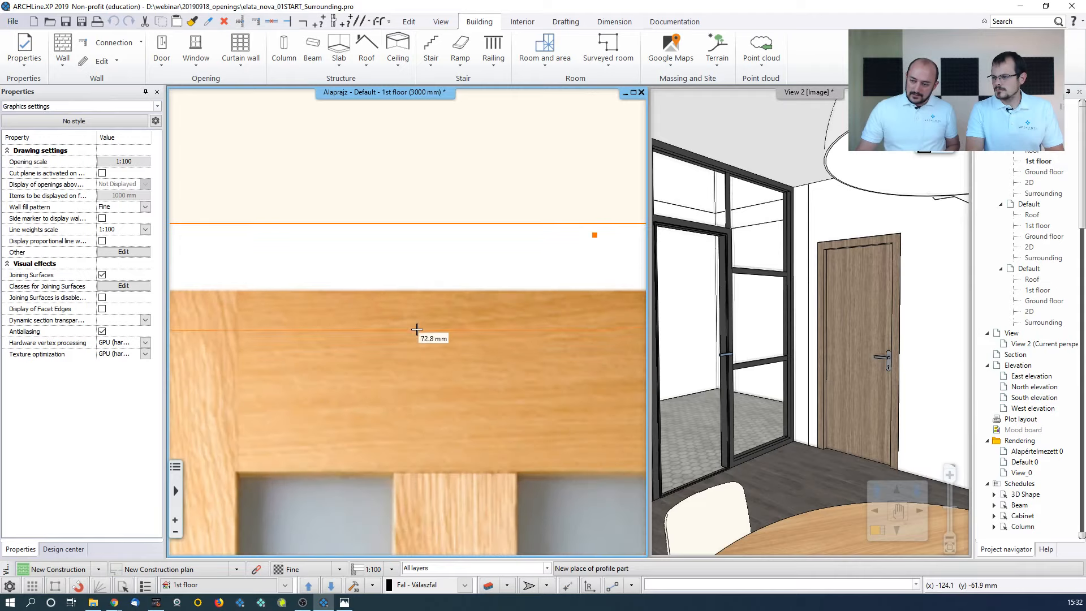
{"action": "left_click", "coordinate": [421, 282]}
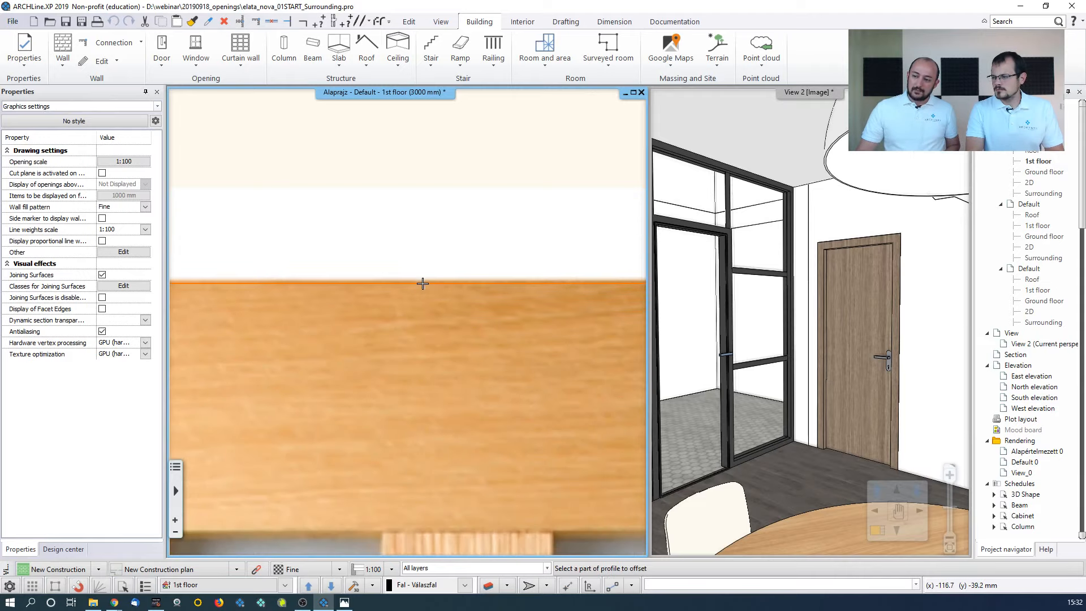
Move the crop frame's left edge to the left side of the door leaf
{"action": "scroll", "coordinate": [422, 283], "scroll_direction": "down", "scroll_amount": 5}
{"action": "scroll", "coordinate": [365, 323], "scroll_direction": "up", "scroll_amount": 2}
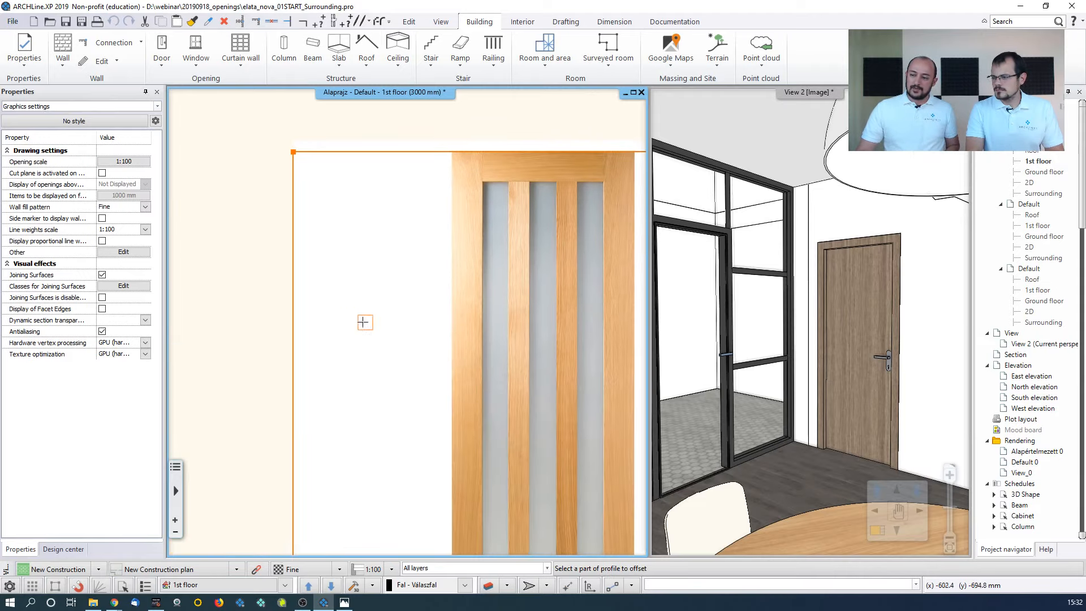
{"action": "left_click", "coordinate": [290, 323]}
{"action": "scroll", "coordinate": [446, 221], "scroll_direction": "up", "scroll_amount": 2}
{"action": "scroll", "coordinate": [446, 220], "scroll_direction": "up", "scroll_amount": 3}
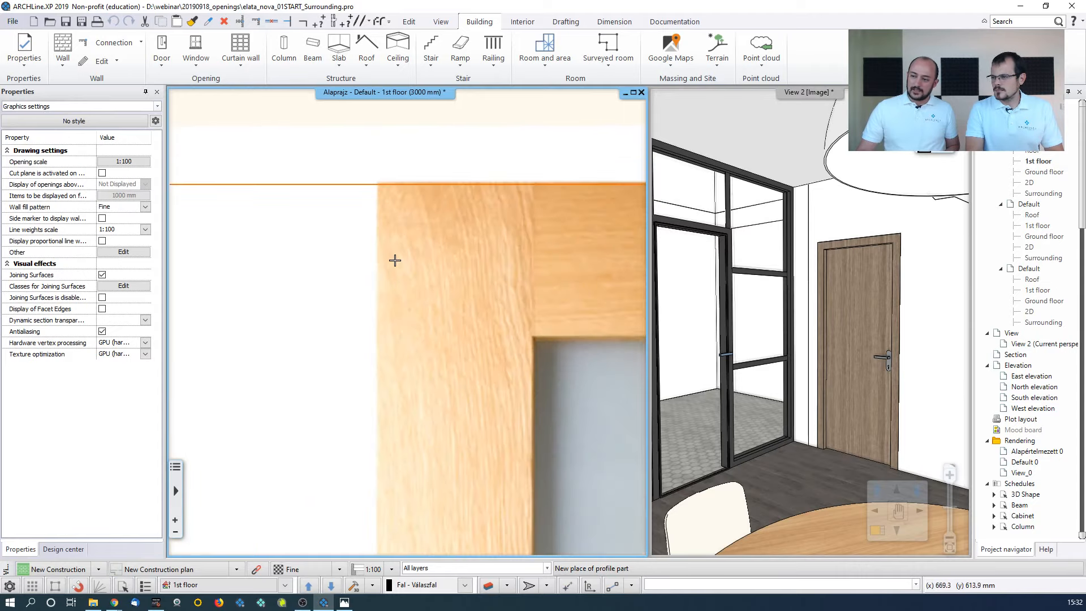
{"action": "left_click", "coordinate": [377, 236]}
Move the crop frame's right edge inward to the right side of the door leaf, offsetting it about 640 mm
{"action": "scroll", "coordinate": [480, 289], "scroll_direction": "down", "scroll_amount": 6}
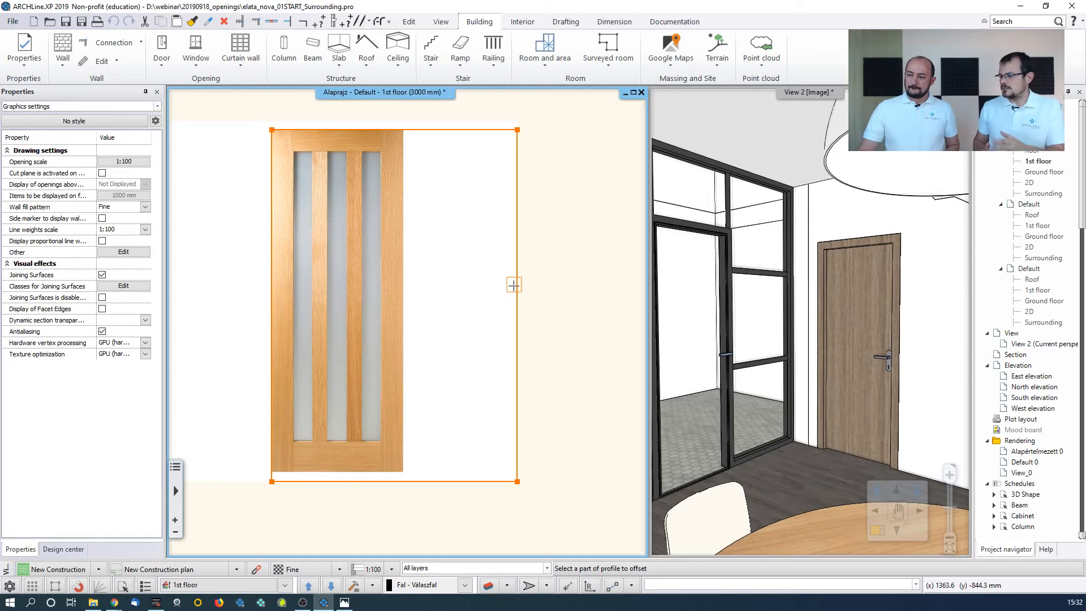
{"action": "left_click", "coordinate": [515, 286]}
{"action": "scroll", "coordinate": [396, 276], "scroll_direction": "up", "scroll_amount": 4}
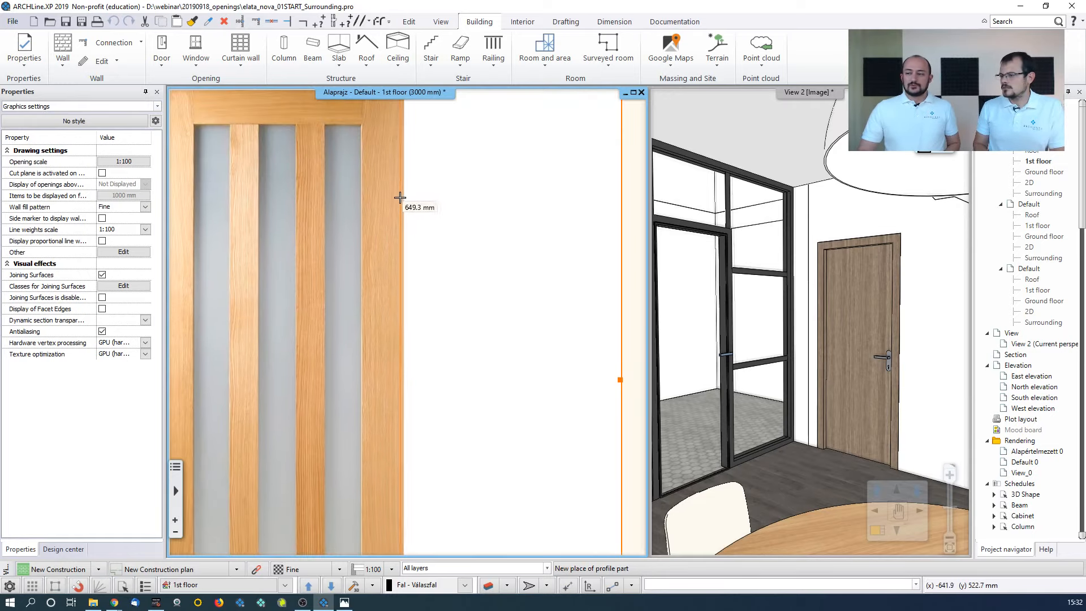
{"action": "scroll", "coordinate": [402, 198], "scroll_direction": "up", "scroll_amount": 3}
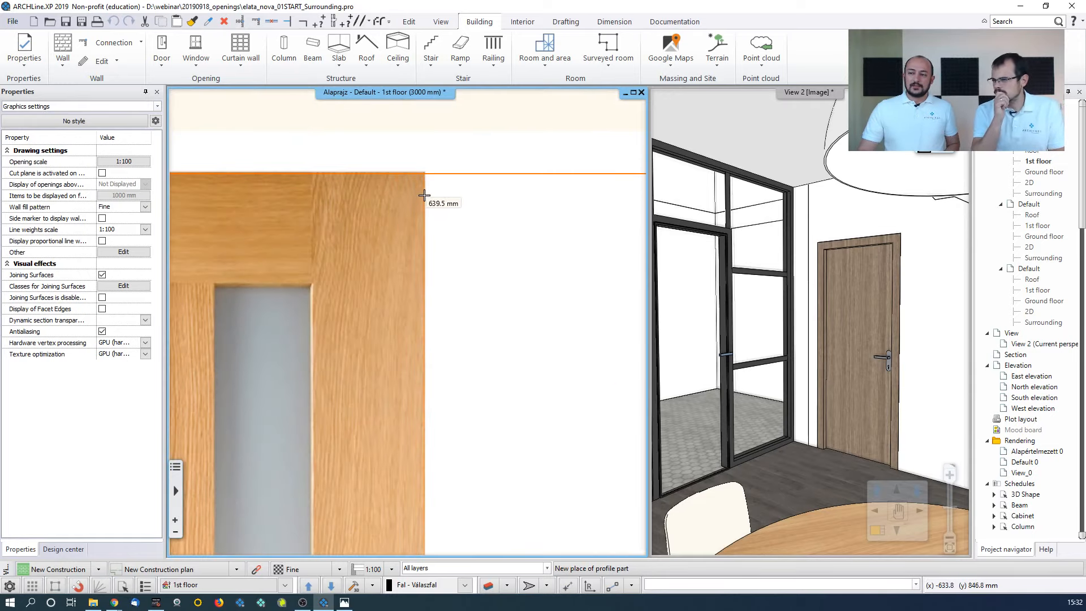
{"action": "left_click", "coordinate": [424, 195]}
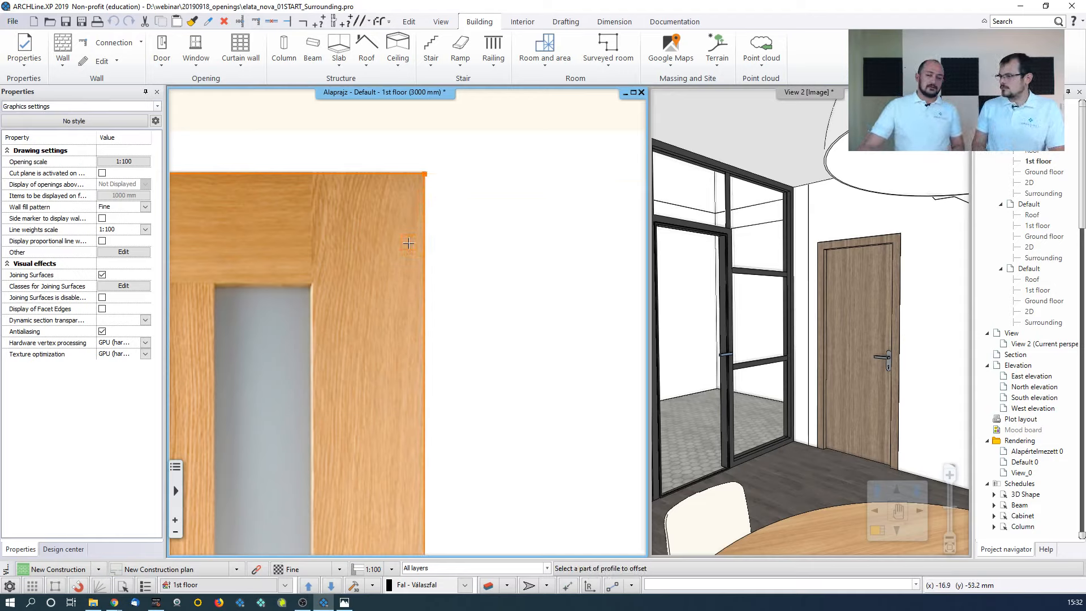
Move the crop frame's lower edge up about 54 mm to the bottom of the door leaf and finish the crop
{"action": "scroll", "coordinate": [396, 317], "scroll_direction": "down", "scroll_amount": 5}
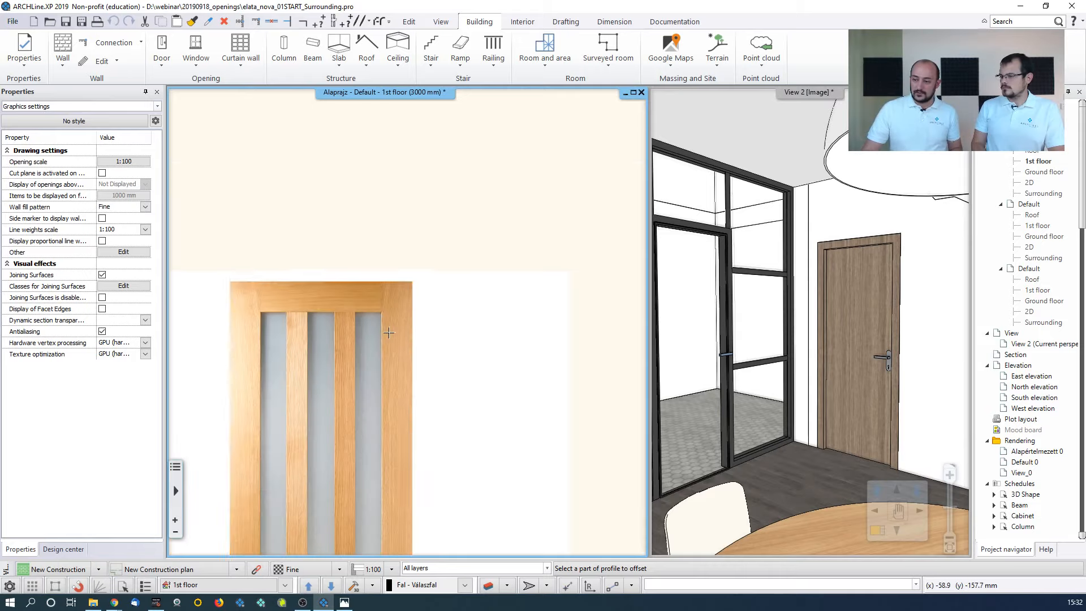
{"action": "scroll", "coordinate": [380, 372], "scroll_direction": "up", "scroll_amount": 1}
{"action": "scroll", "coordinate": [396, 430], "scroll_direction": "down", "scroll_amount": 2}
{"action": "middle_click_drag", "start_coordinate": [399, 444], "coordinate": [428, 196]}
{"action": "scroll", "coordinate": [391, 370], "scroll_direction": "up", "scroll_amount": 7}
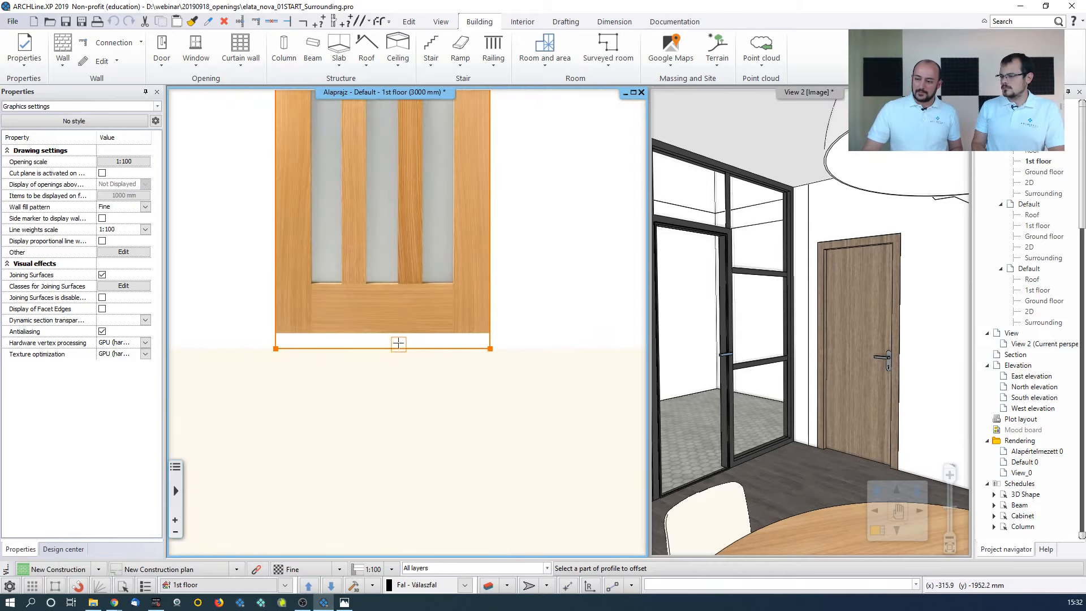
{"action": "left_click", "coordinate": [400, 345]}
{"action": "scroll", "coordinate": [416, 323], "scroll_direction": "up", "scroll_amount": 5}
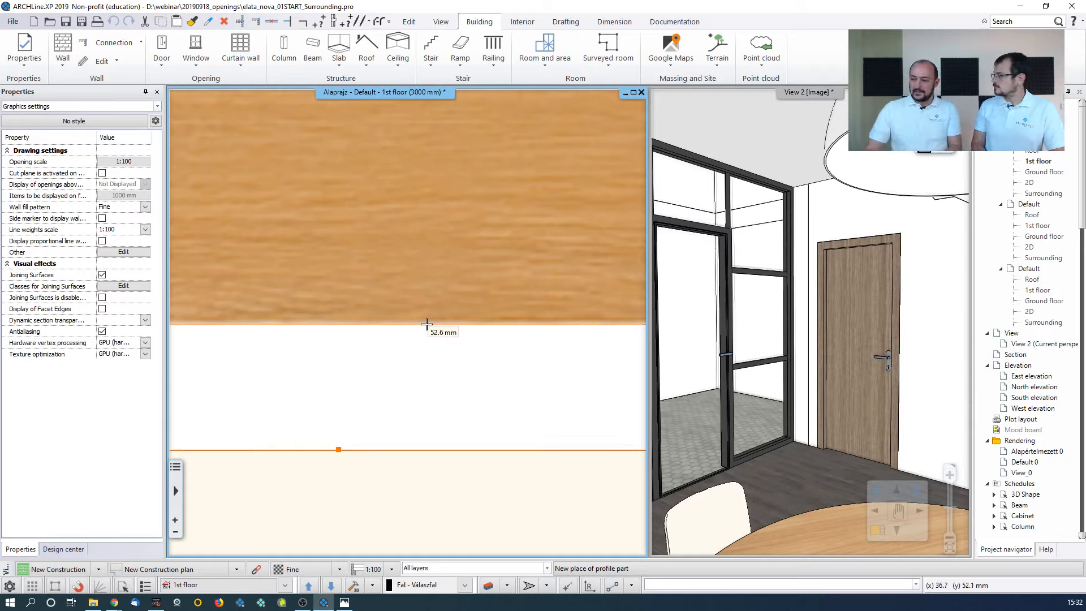
{"action": "left_click", "coordinate": [428, 320]}
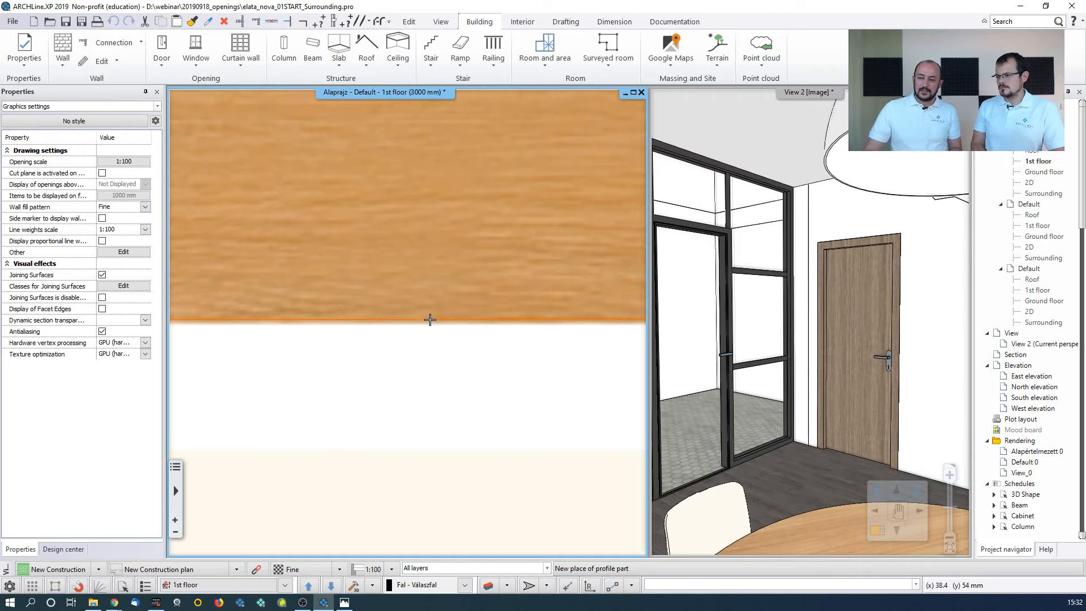
{"action": "scroll", "coordinate": [424, 331], "scroll_direction": "down", "scroll_amount": 3}
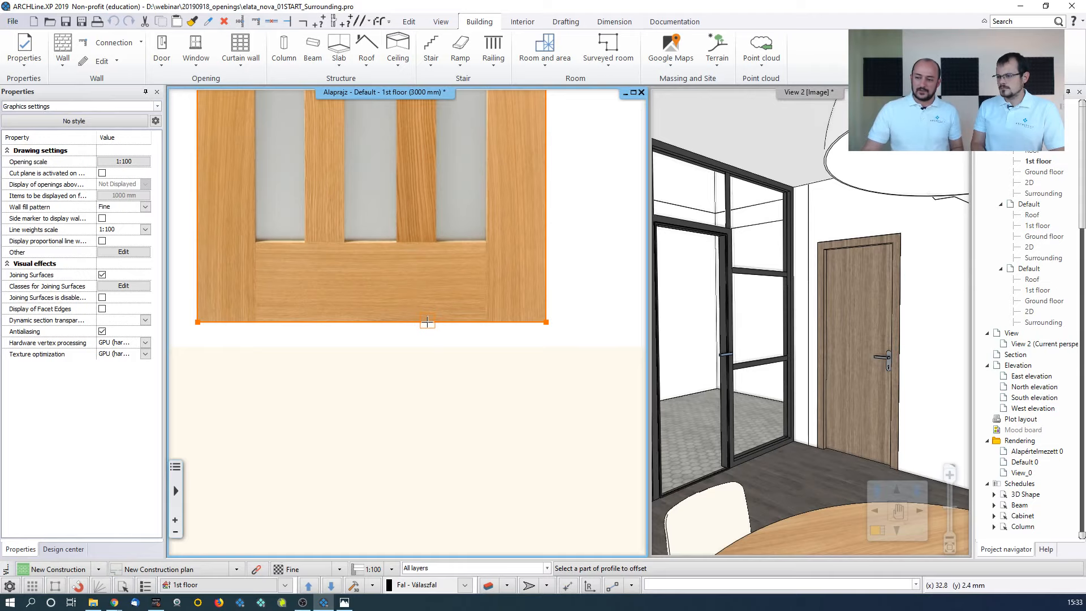
{"action": "scroll", "coordinate": [407, 322], "scroll_direction": "down", "scroll_amount": 3}
{"action": "middle_click_drag", "start_coordinate": [400, 271], "coordinate": [405, 367]}
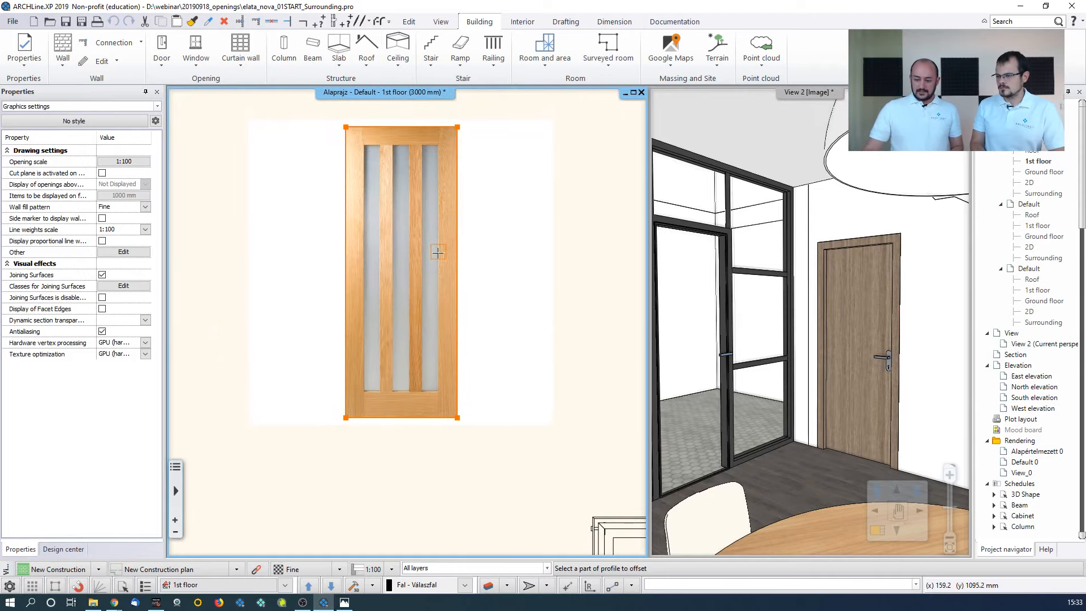
{"action": "key", "text": "Escape"}
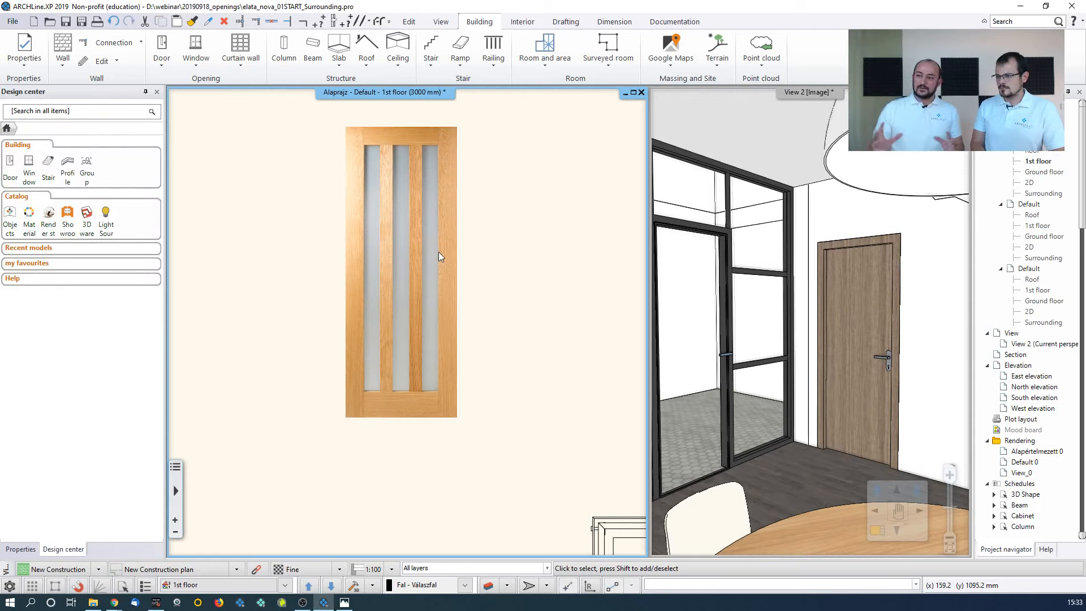
Save the cropped door image as a material named Frosted-glass-interior-door_Webinar_003 in category MY, sub category Other
{"action": "left_click", "coordinate": [419, 252]}
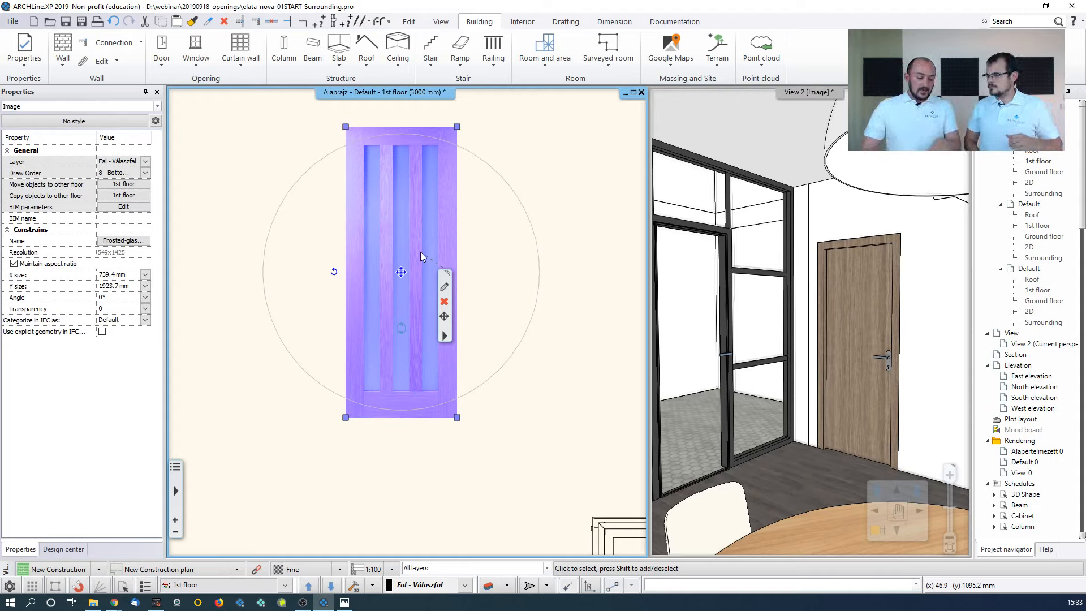
{"action": "left_click", "coordinate": [445, 337]}
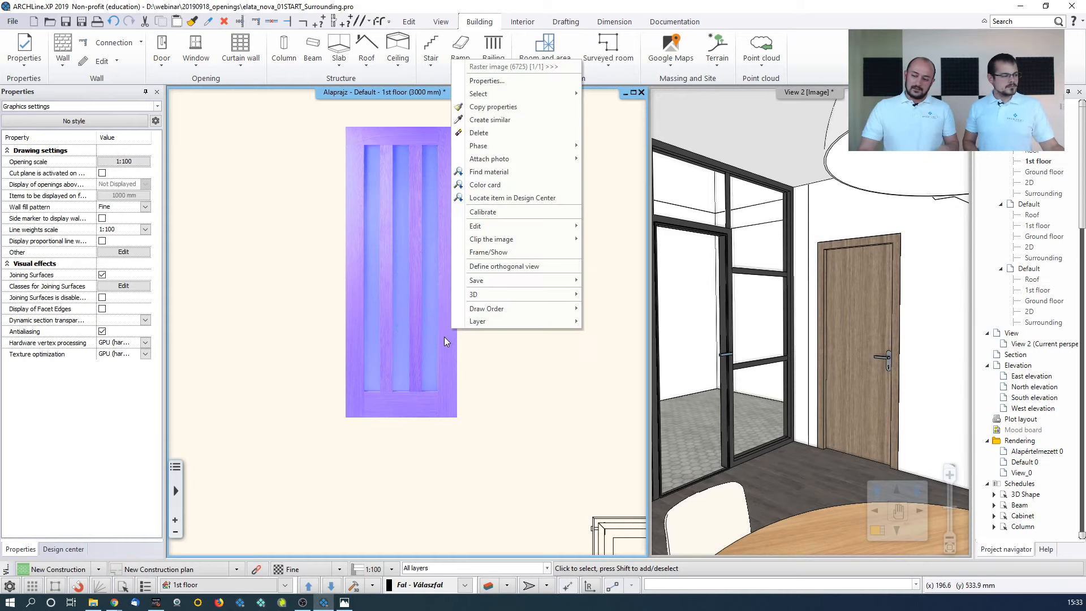
{"action": "mouse_move", "coordinate": [488, 280]}
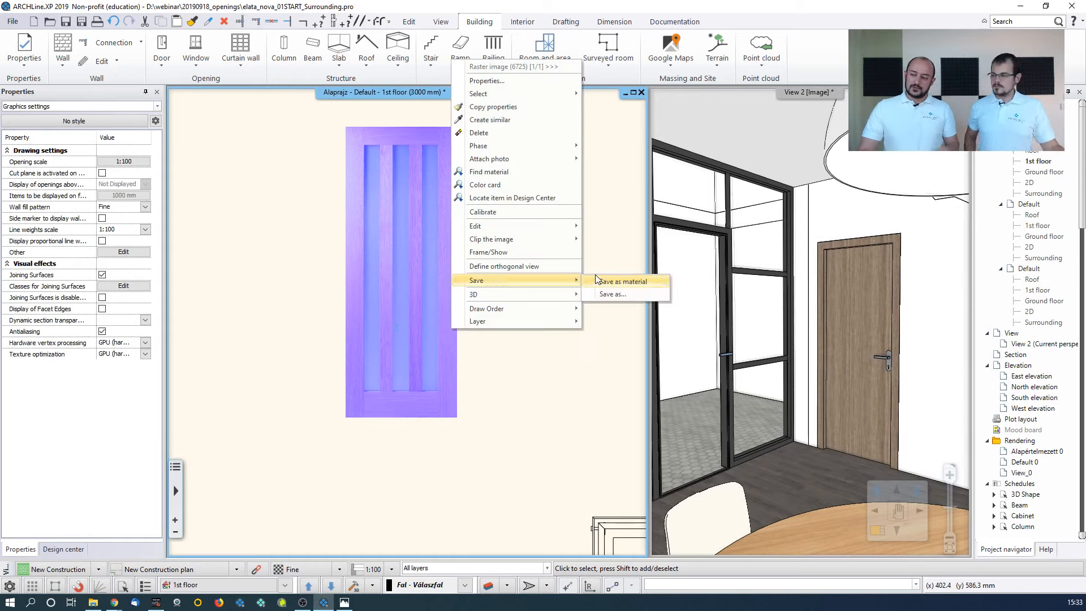
{"action": "left_click", "coordinate": [623, 282]}
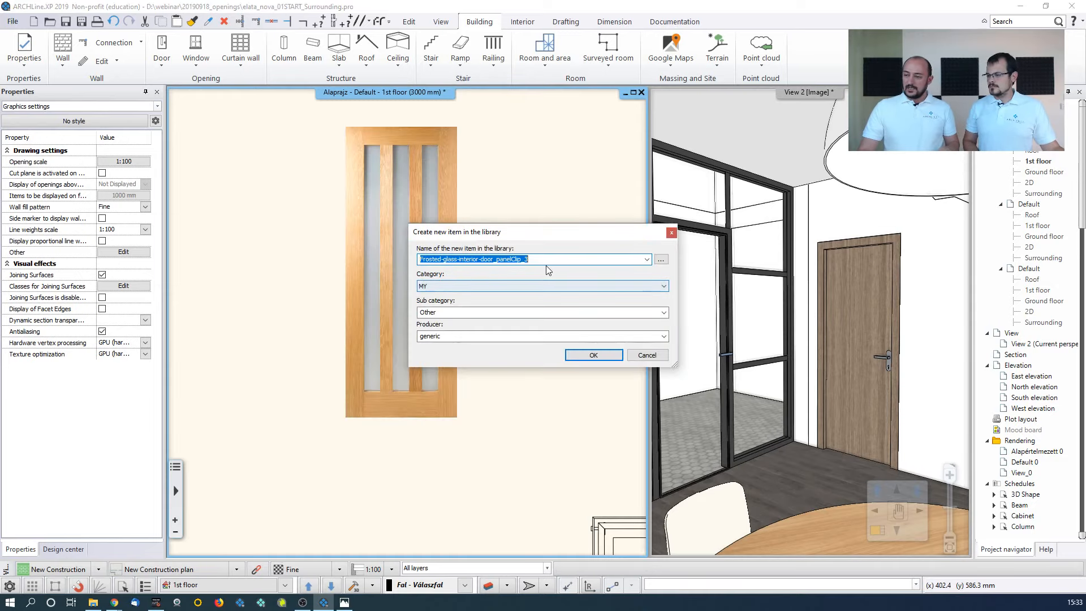
{"action": "left_click", "coordinate": [542, 261]}
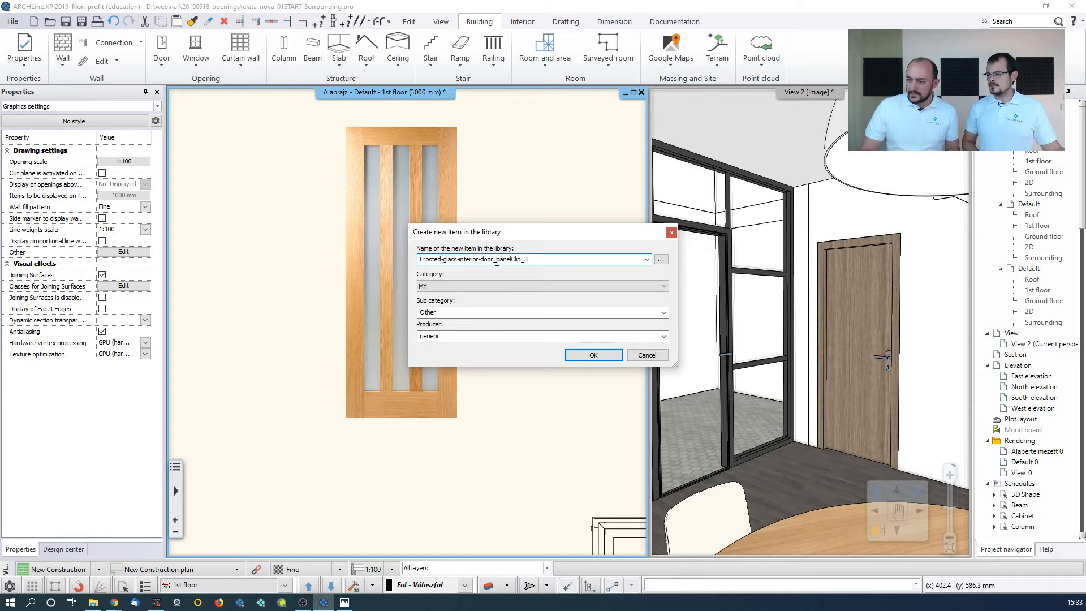
{"action": "left_click_drag", "start_coordinate": [497, 261], "coordinate": [574, 261]}
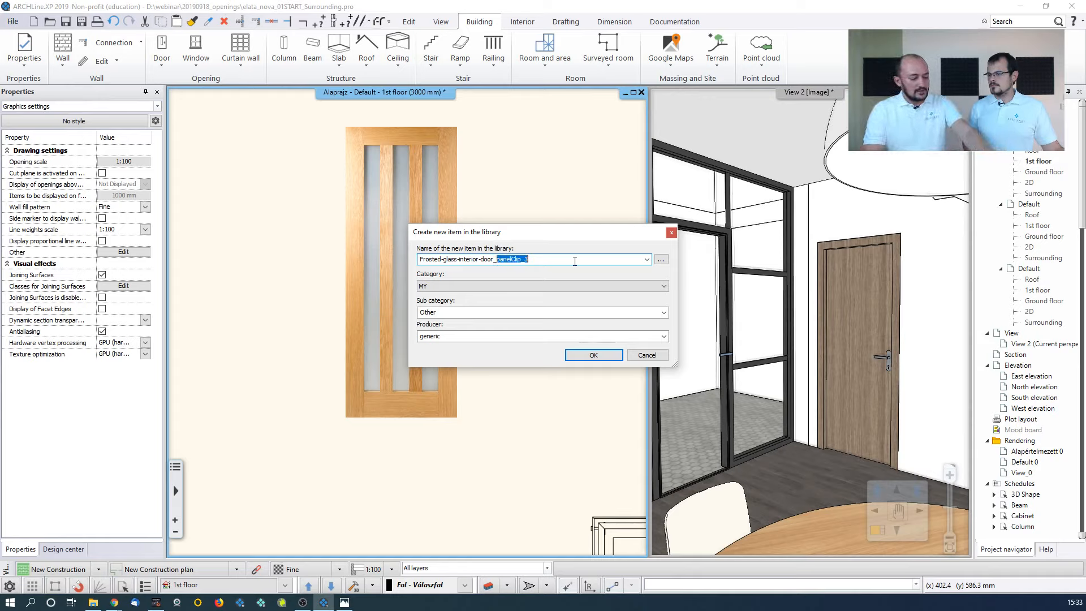
{"action": "type", "text": "Webinar"}
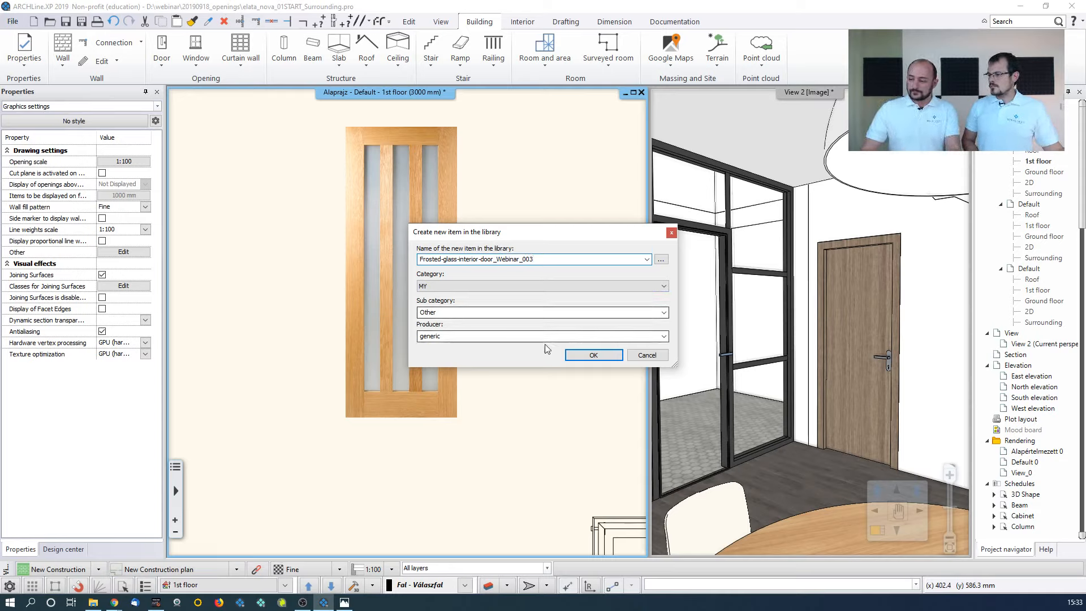
{"action": "left_click", "coordinate": [594, 355]}
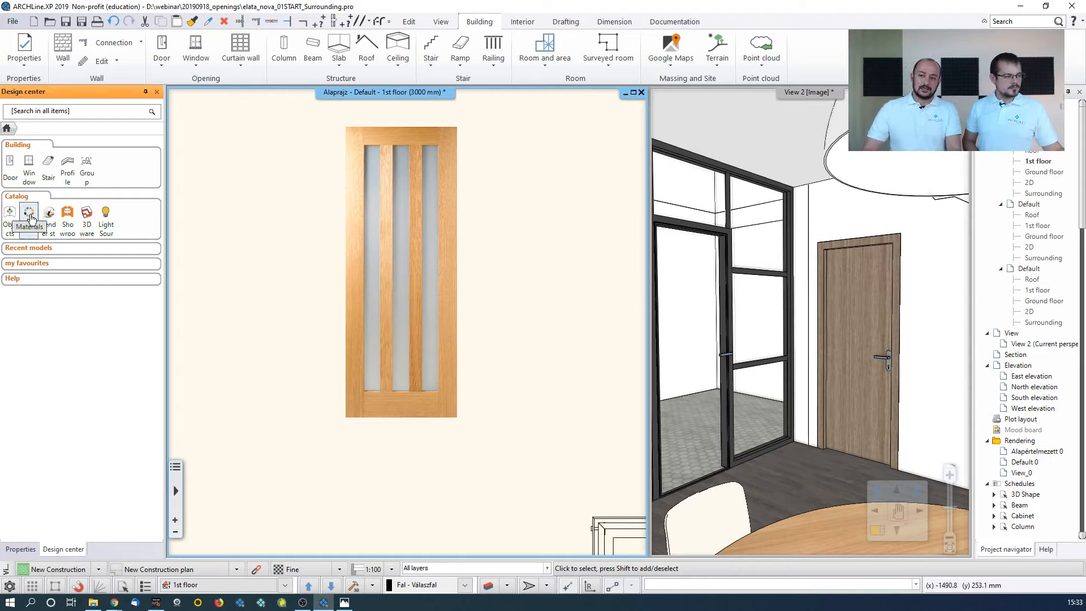
Search the materials library for "webinar" and apply Frosted-glass-interior-door_Webinar_003 to the wooden interior door in View 2, replacing its wood material
{"action": "left_click", "coordinate": [30, 219]}
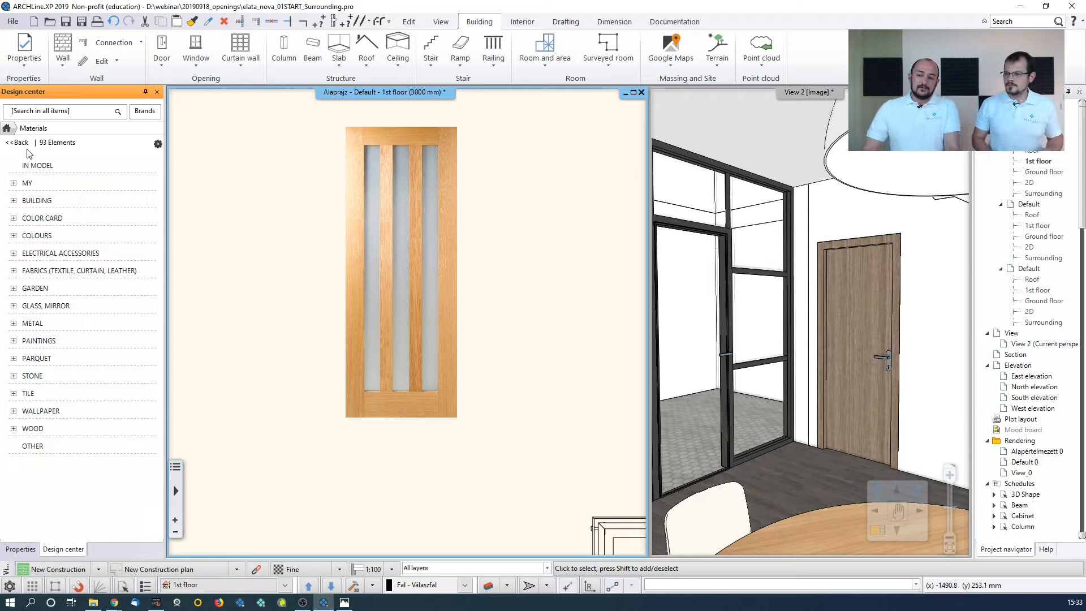
{"action": "left_click", "coordinate": [39, 113]}
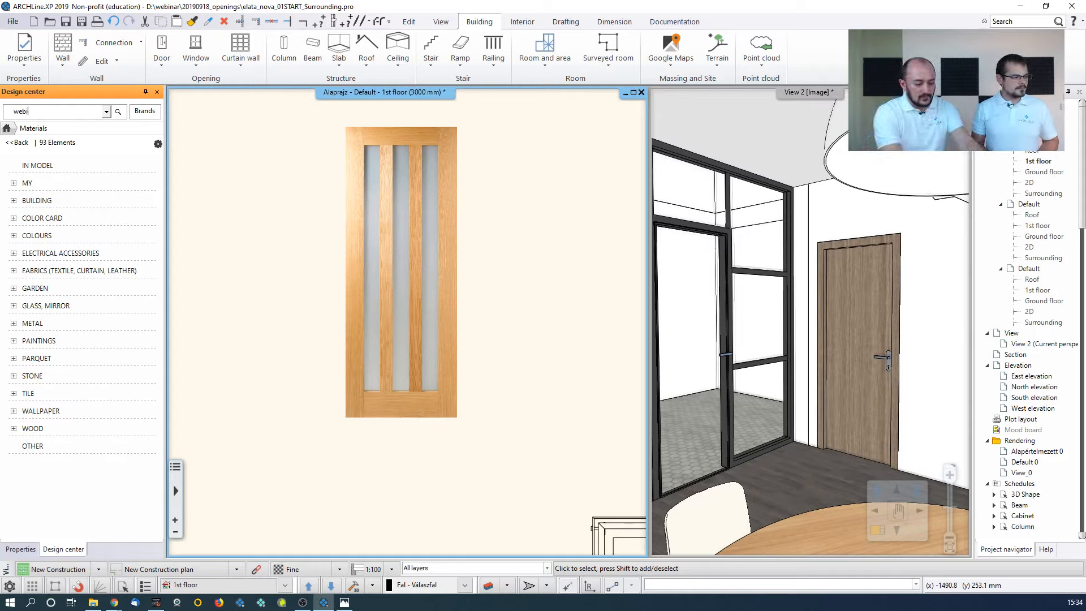
{"action": "key", "text": "Return"}
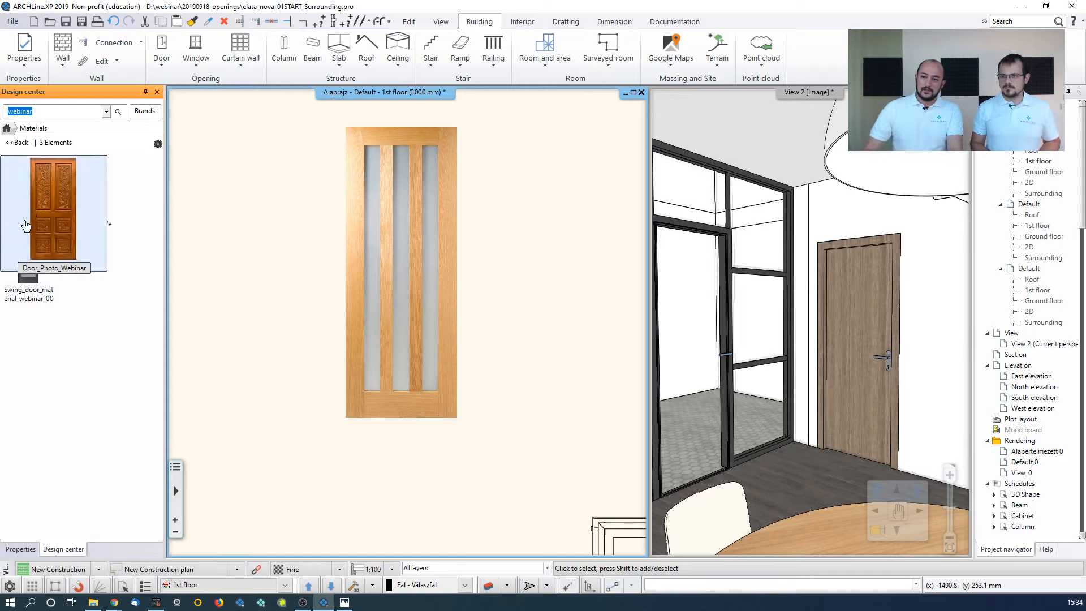
{"action": "mouse_move", "coordinate": [71, 214]}
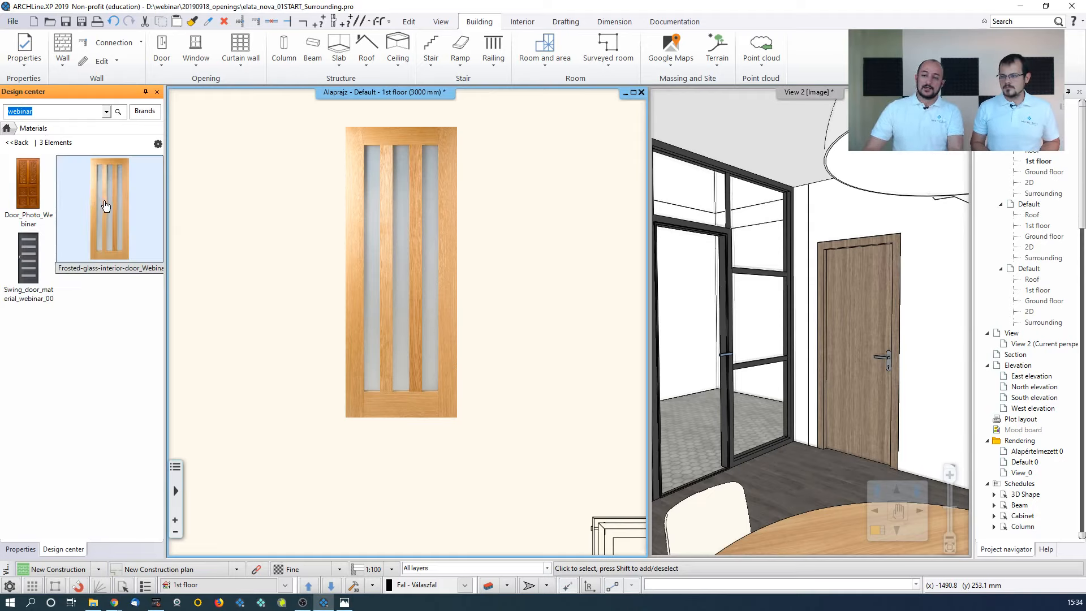
{"action": "mouse_move", "coordinate": [105, 212]}
{"action": "left_mouse_down"}
{"action": "mouse_move", "coordinate": [230, 305]}
{"action": "mouse_move", "coordinate": [871, 341]}
{"action": "left_mouse_up"}
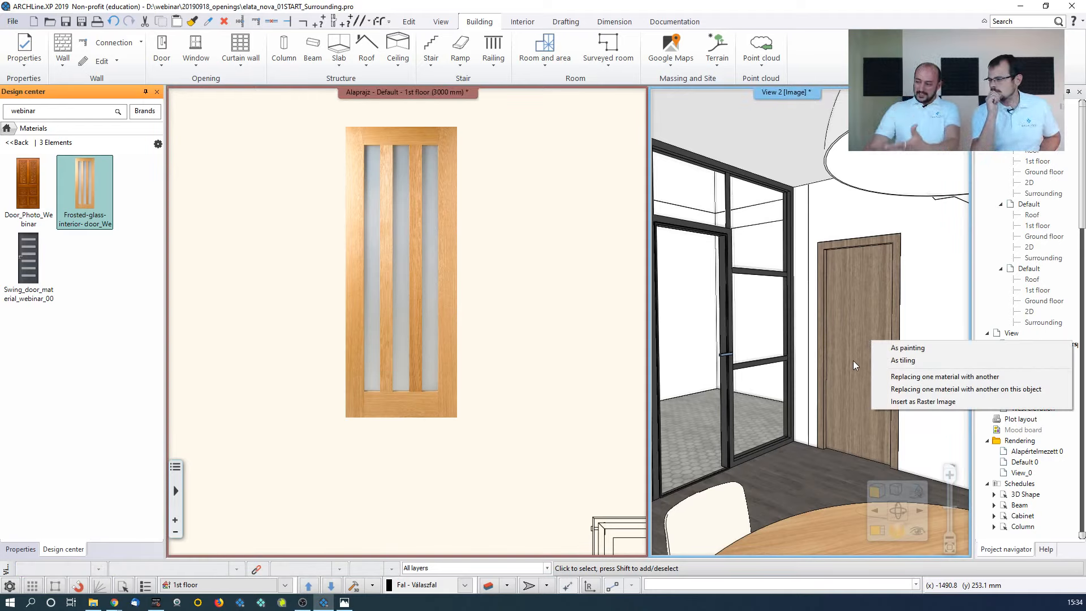
{"action": "left_click", "coordinate": [939, 401]}
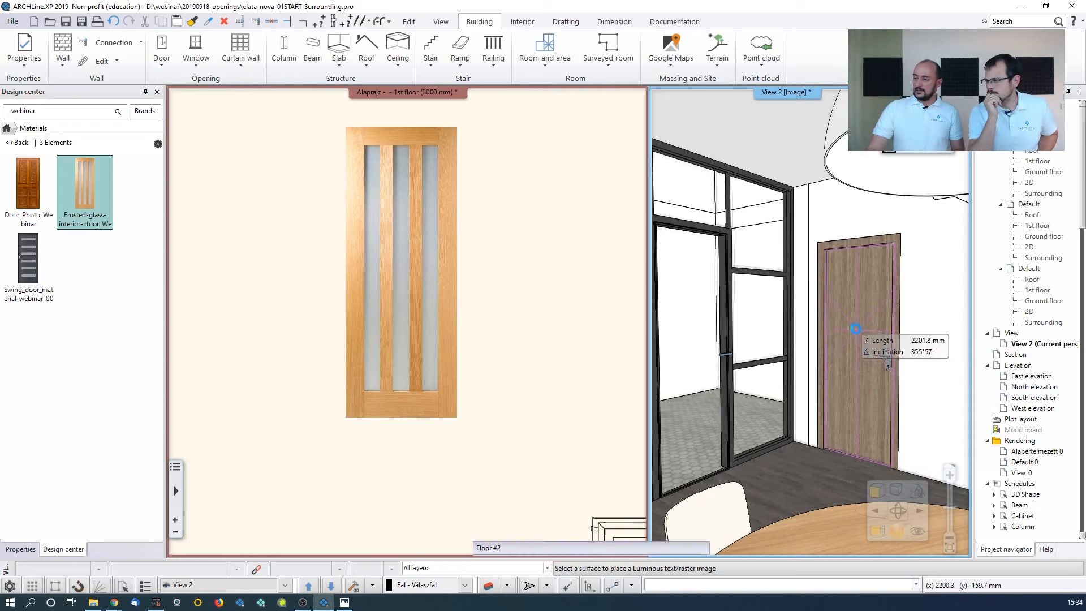
{"action": "left_click", "coordinate": [848, 363]}
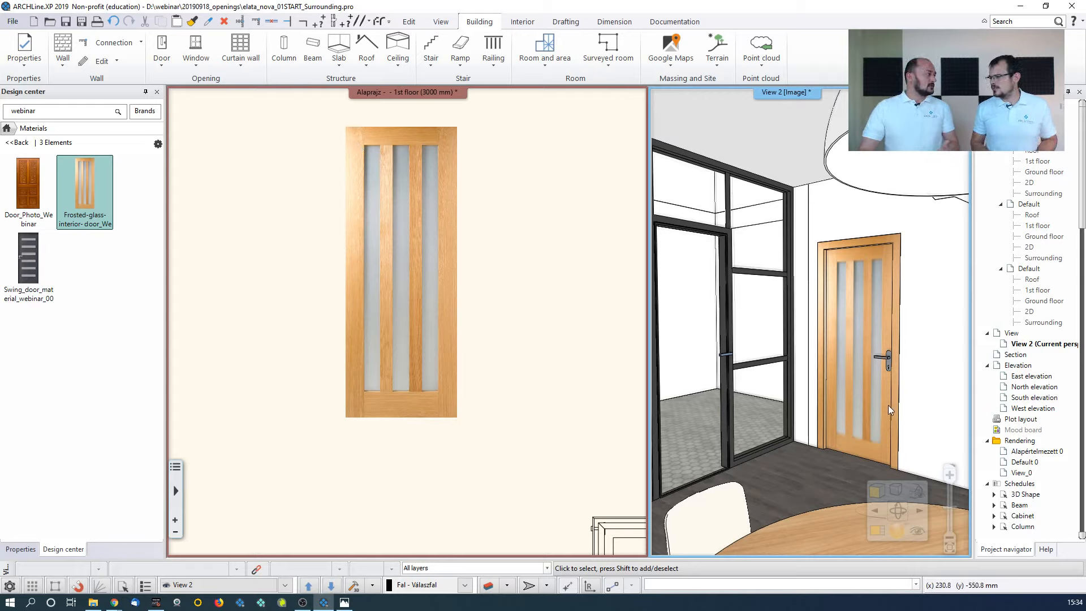
Edit that interior door and set its Solid material to Essuies-glace, after trying Feux blanc
{"action": "left_click", "coordinate": [871, 365]}
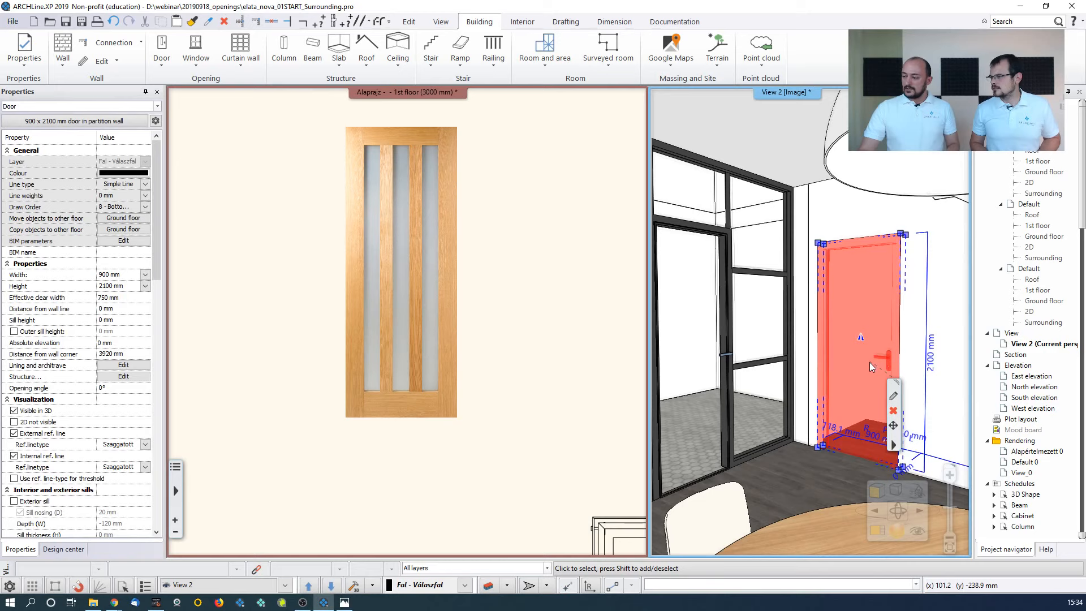
{"action": "left_click", "coordinate": [894, 397]}
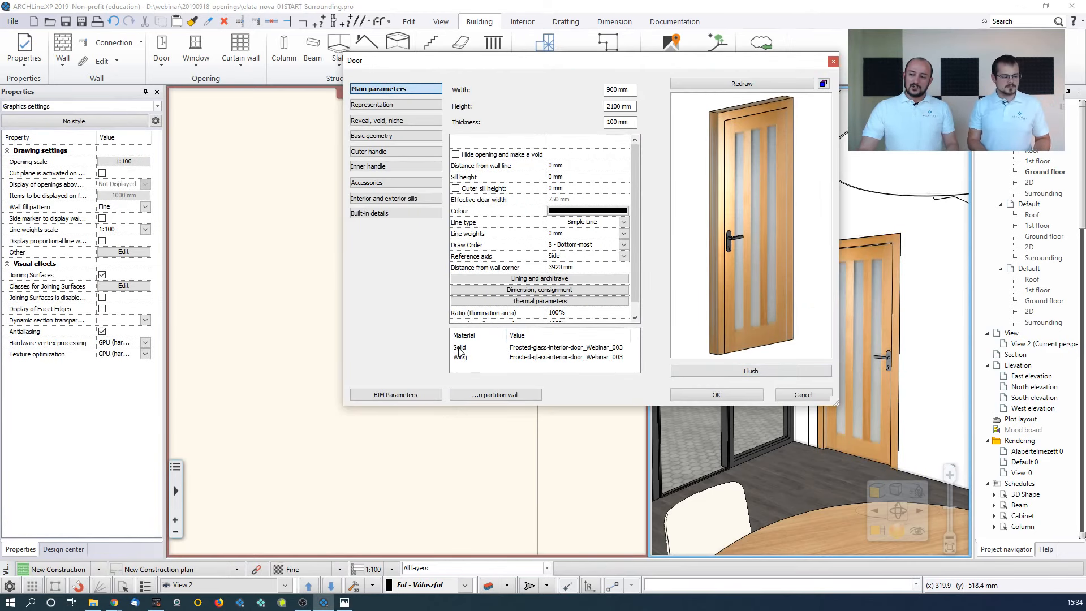
{"action": "double_click", "coordinate": [561, 348]}
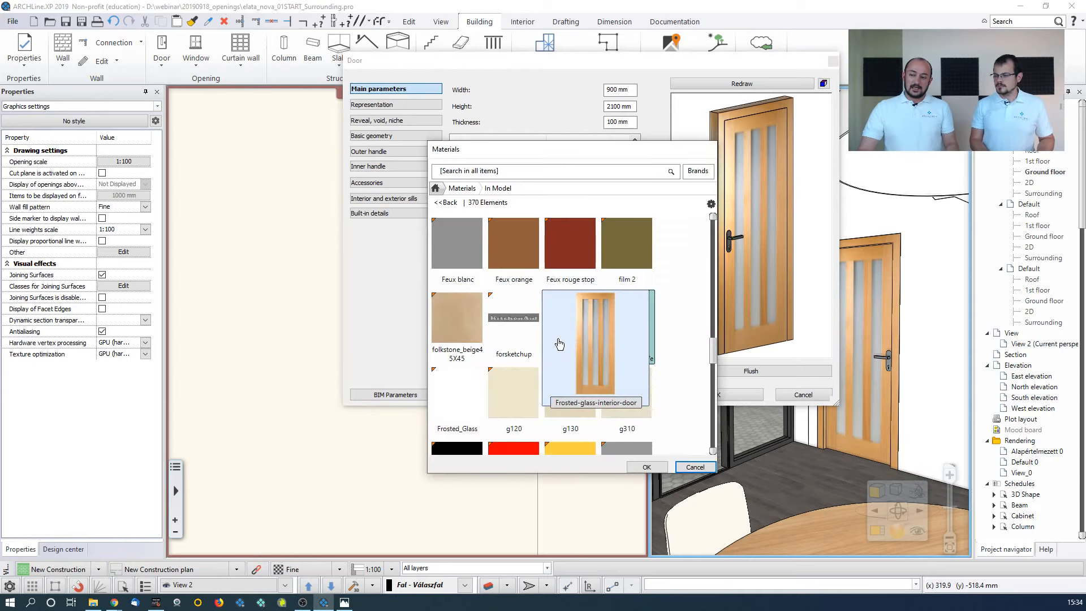
{"action": "left_click", "coordinate": [458, 249]}
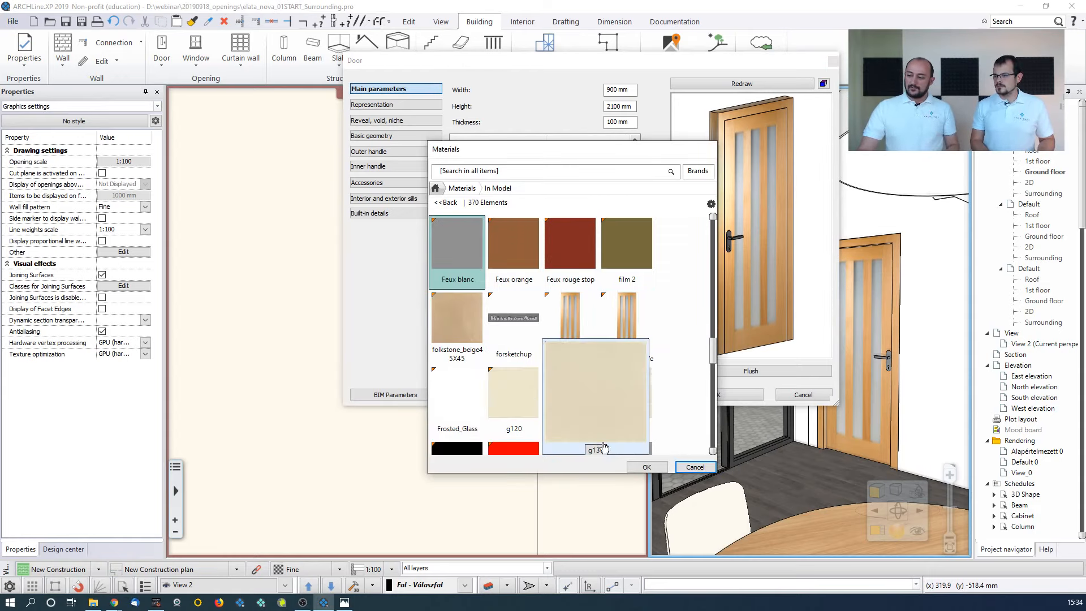
{"action": "left_click", "coordinate": [647, 467]}
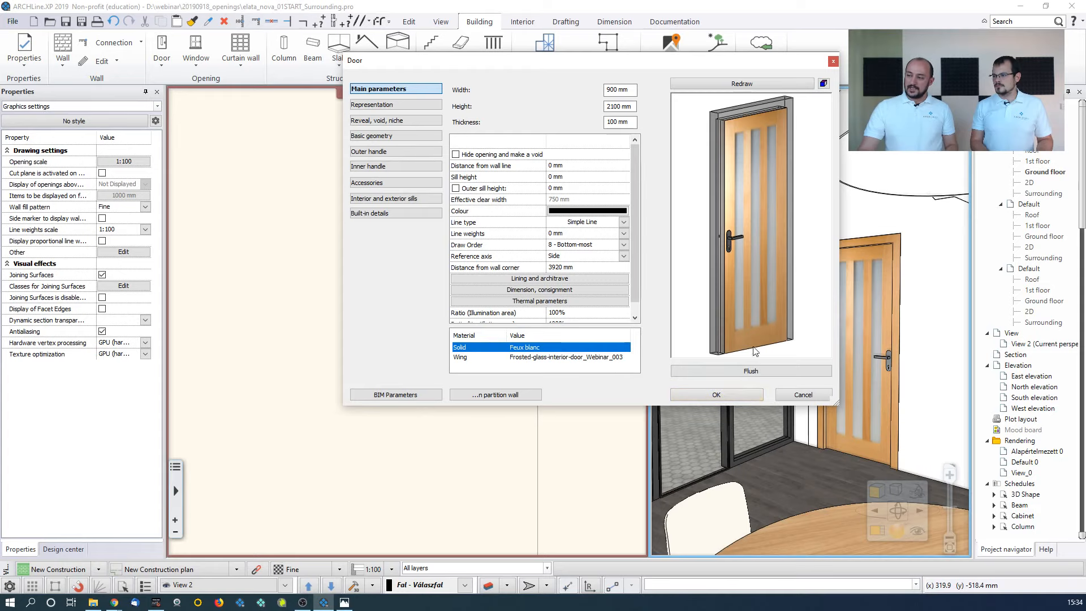
{"action": "double_click", "coordinate": [536, 350]}
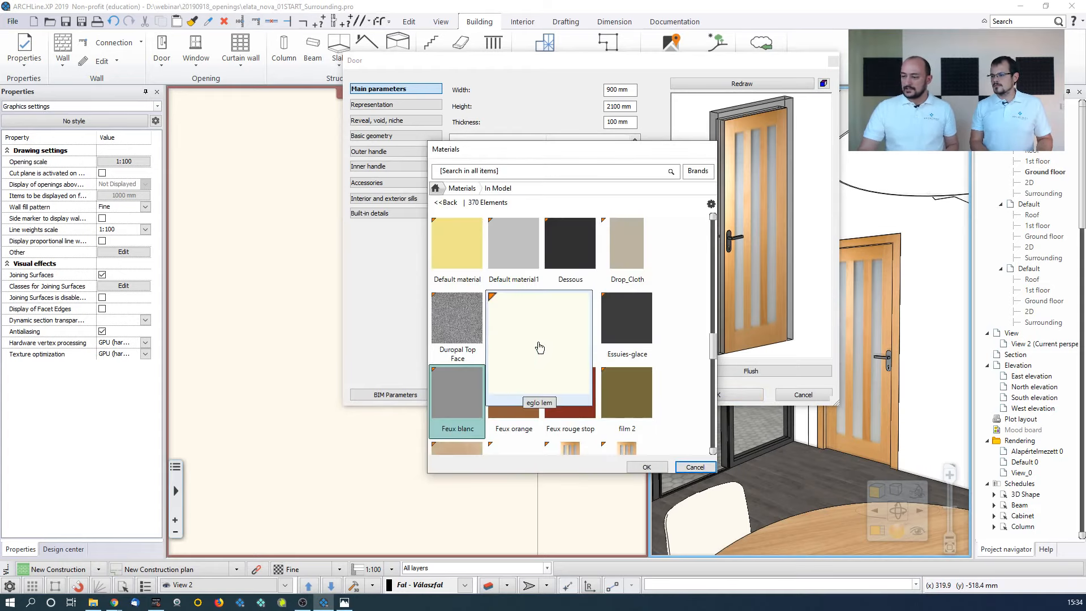
{"action": "left_click", "coordinate": [646, 467]}
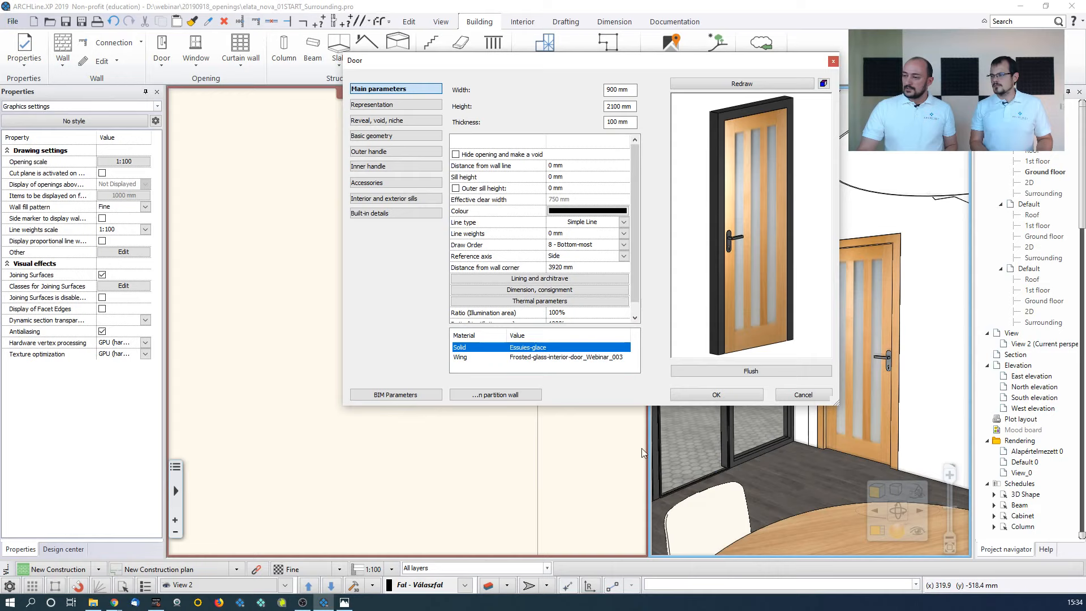
{"action": "left_click", "coordinate": [704, 392]}
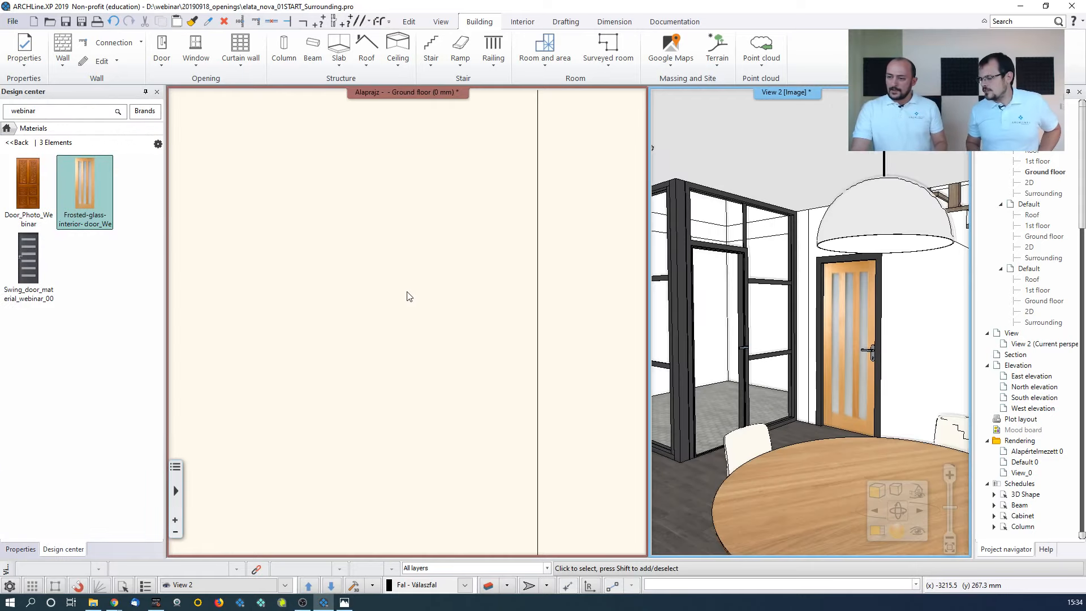
Remove the freestanding door above the round dining table in the ground floor plan
{"action": "left_click", "coordinate": [418, 301]}
{"action": "scroll", "coordinate": [430, 308], "scroll_direction": "down", "scroll_amount": 10}
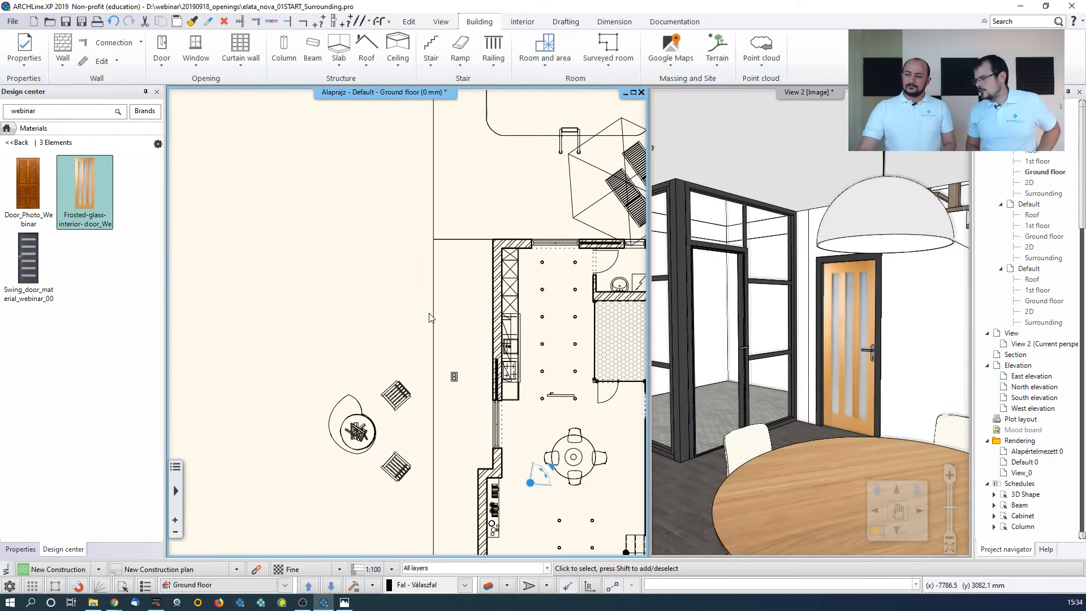
{"action": "scroll", "coordinate": [346, 281], "scroll_direction": "up", "scroll_amount": 4}
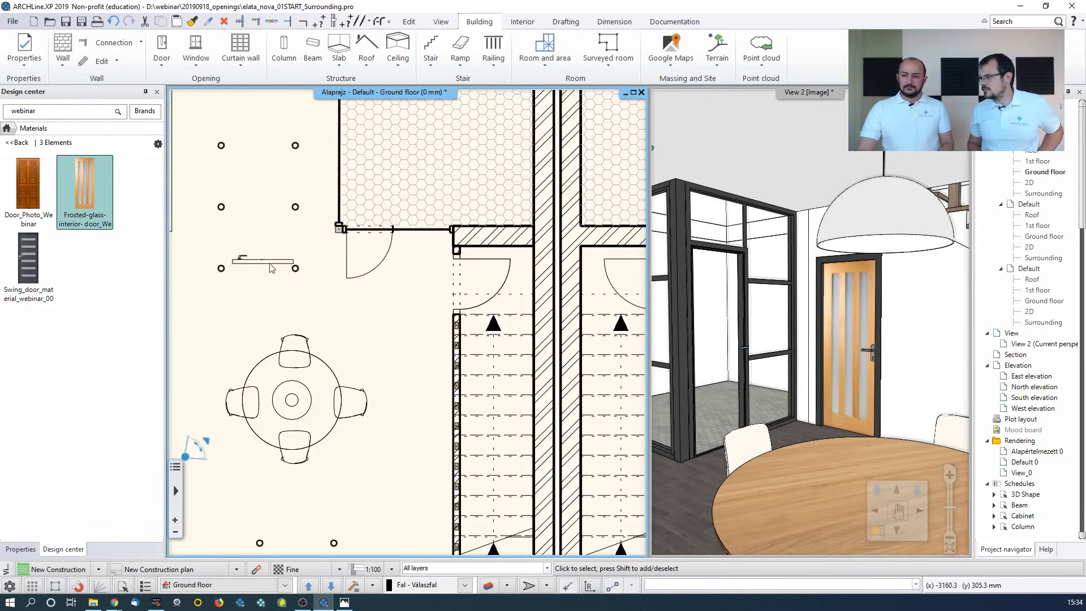
{"action": "left_click", "coordinate": [274, 288]}
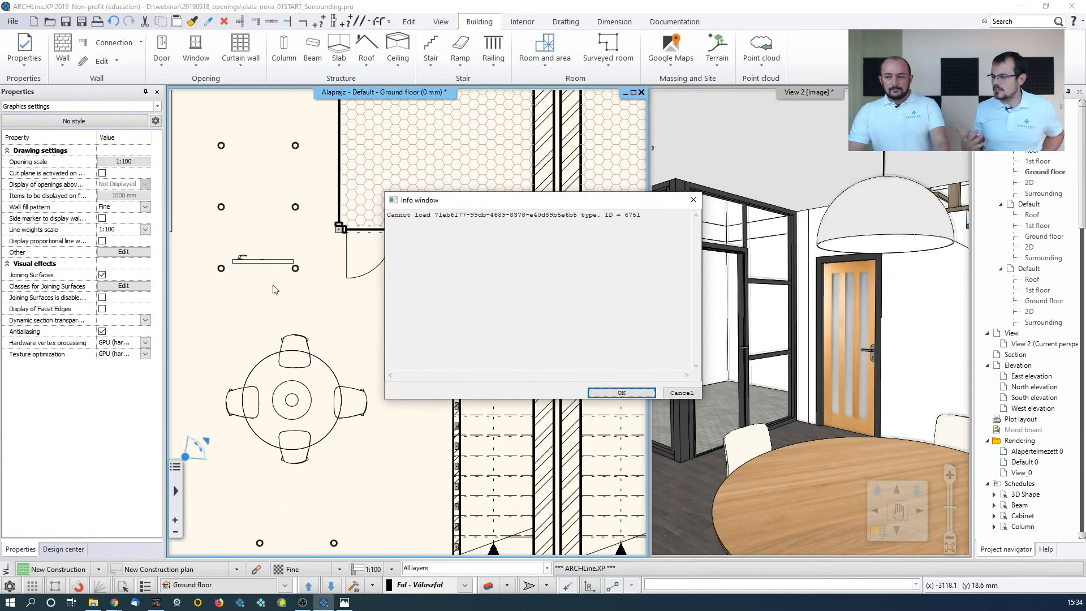
{"action": "left_click", "coordinate": [622, 392]}
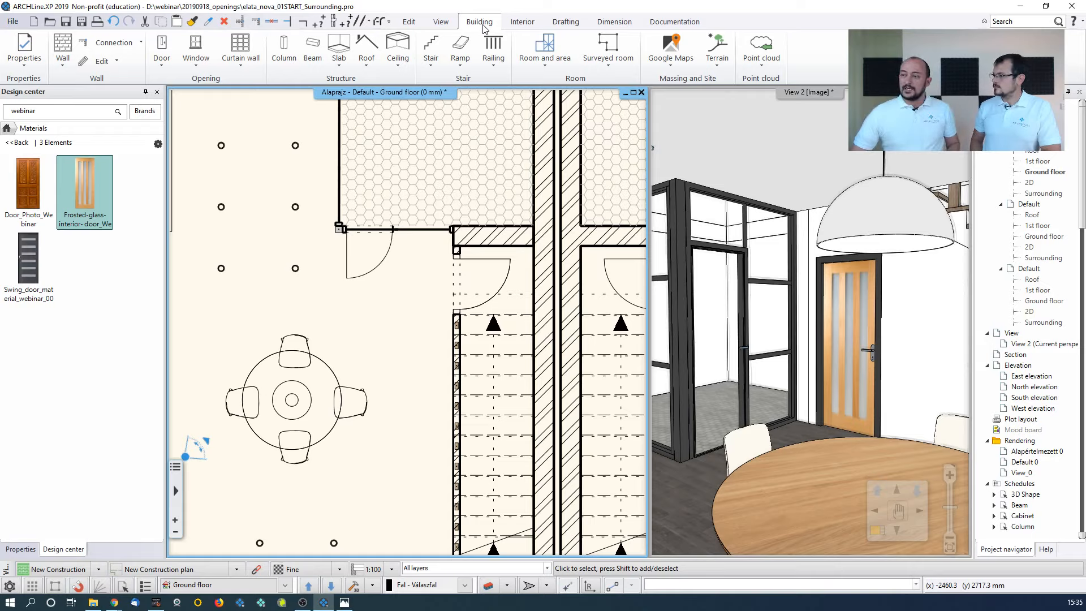
Start a new custom door with the Door Wizard and review its schemes, main parameters and representation settings
{"action": "left_click", "coordinate": [161, 51]}
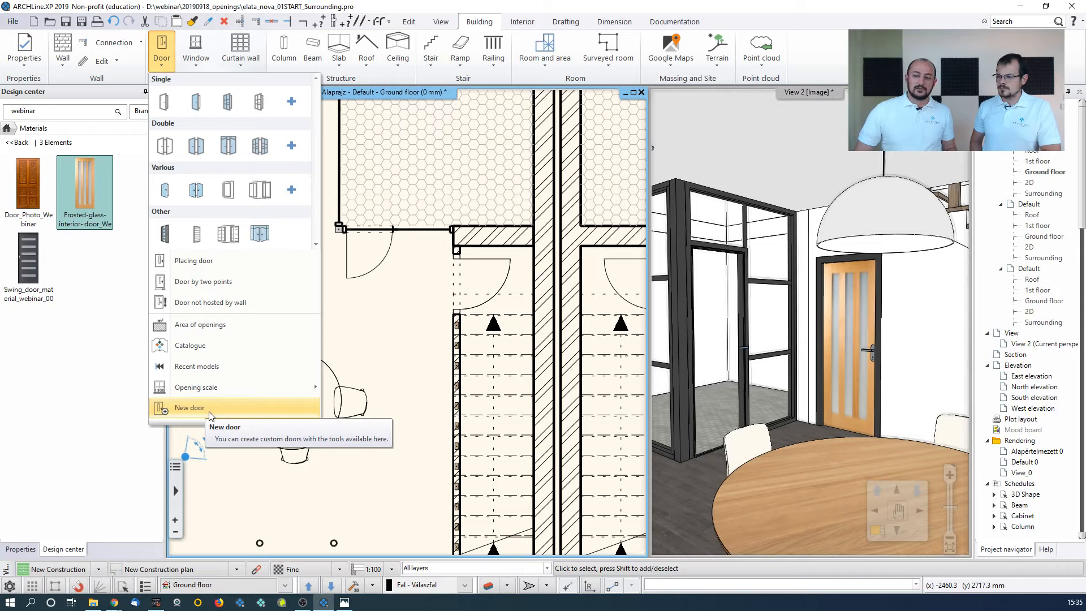
{"action": "left_click", "coordinate": [190, 408]}
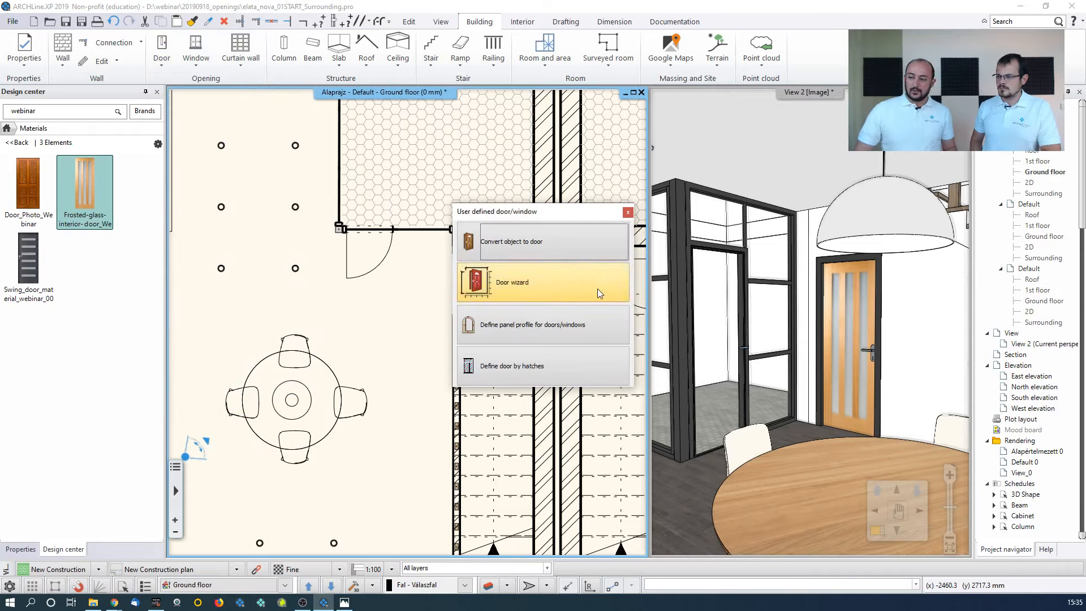
{"action": "left_click", "coordinate": [572, 293]}
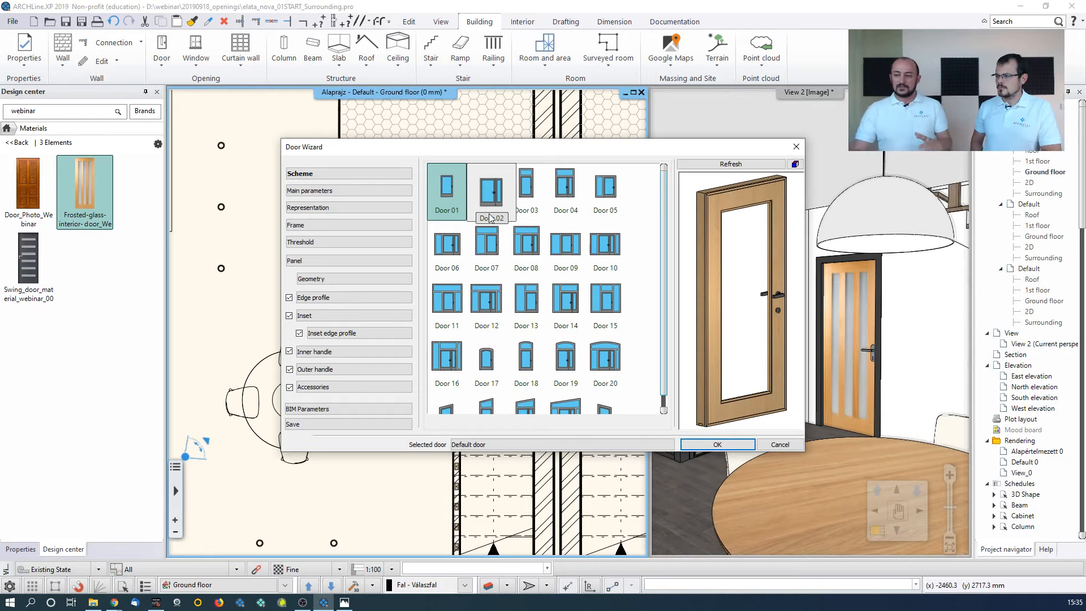
{"action": "left_click_drag", "start_coordinate": [521, 149], "coordinate": [367, 132]}
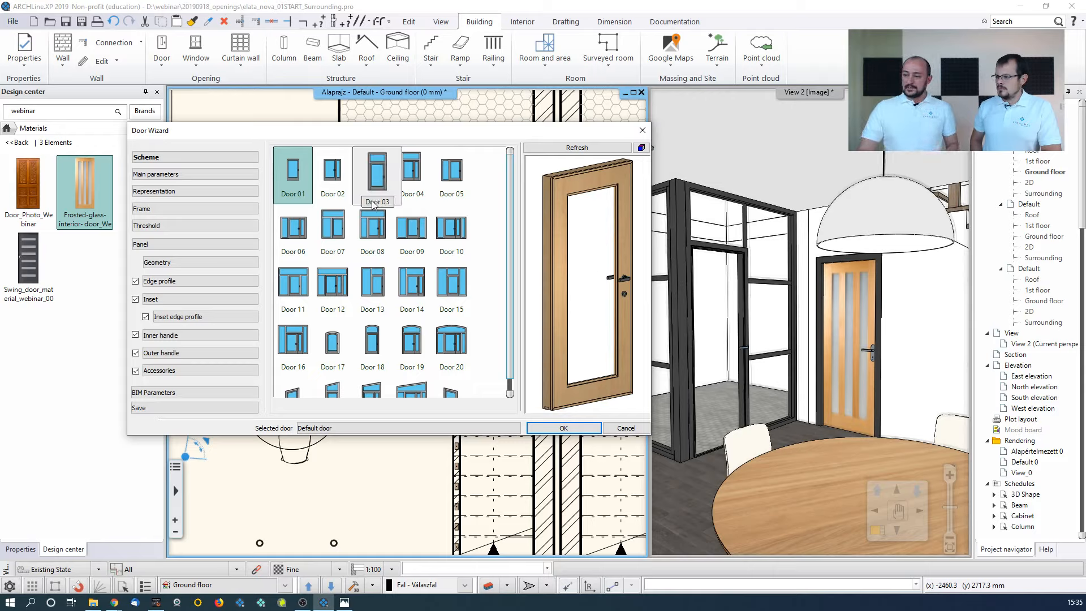
{"action": "left_click", "coordinate": [173, 174]}
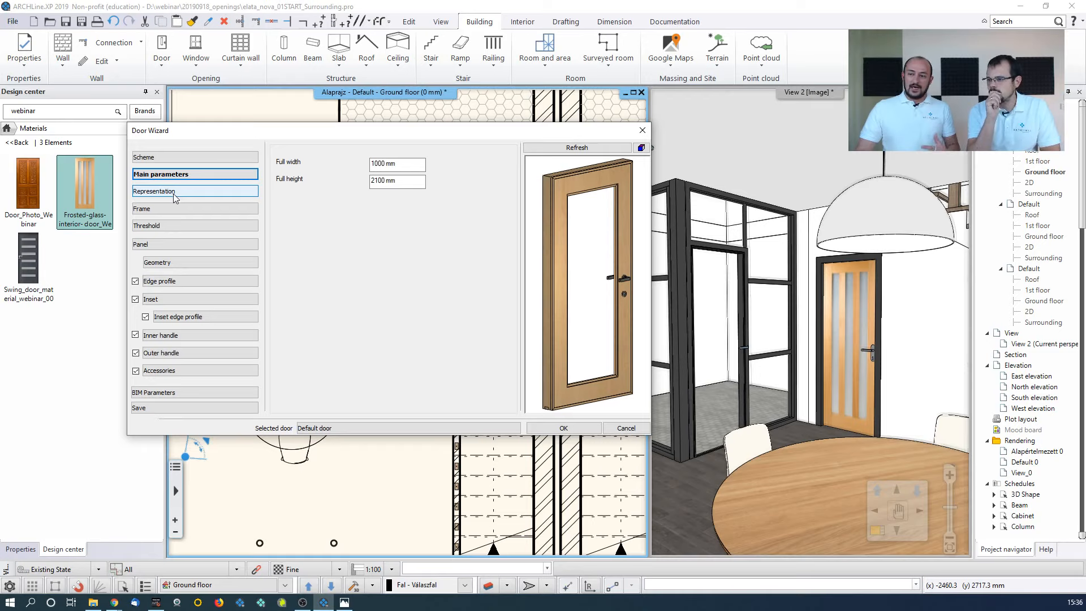
{"action": "left_click", "coordinate": [173, 192]}
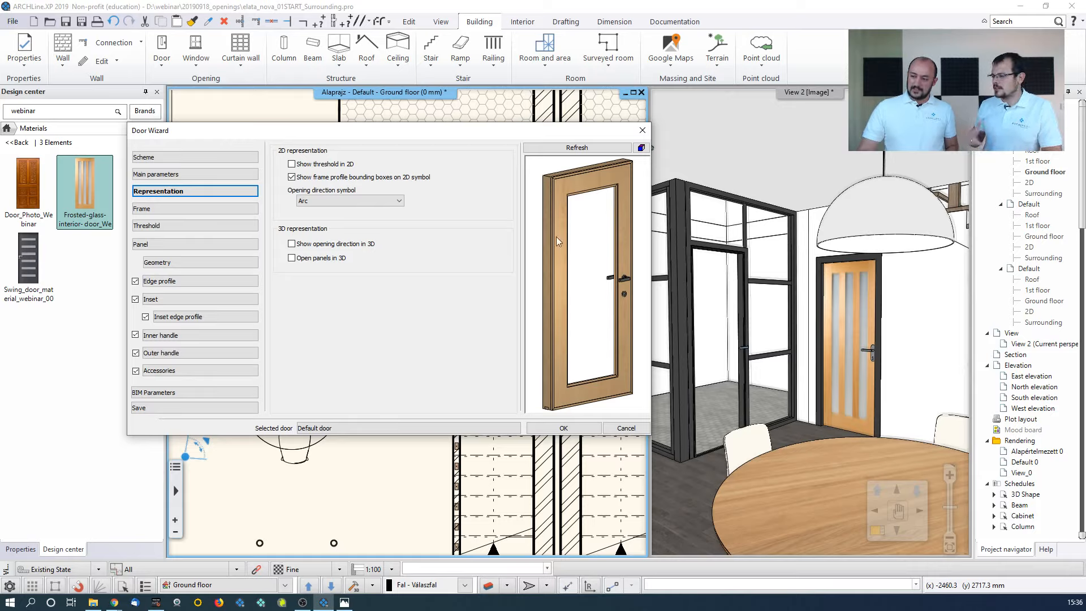
Set the first inset's right-side offset to 700 mm and refresh the door preview
{"action": "left_click", "coordinate": [173, 300]}
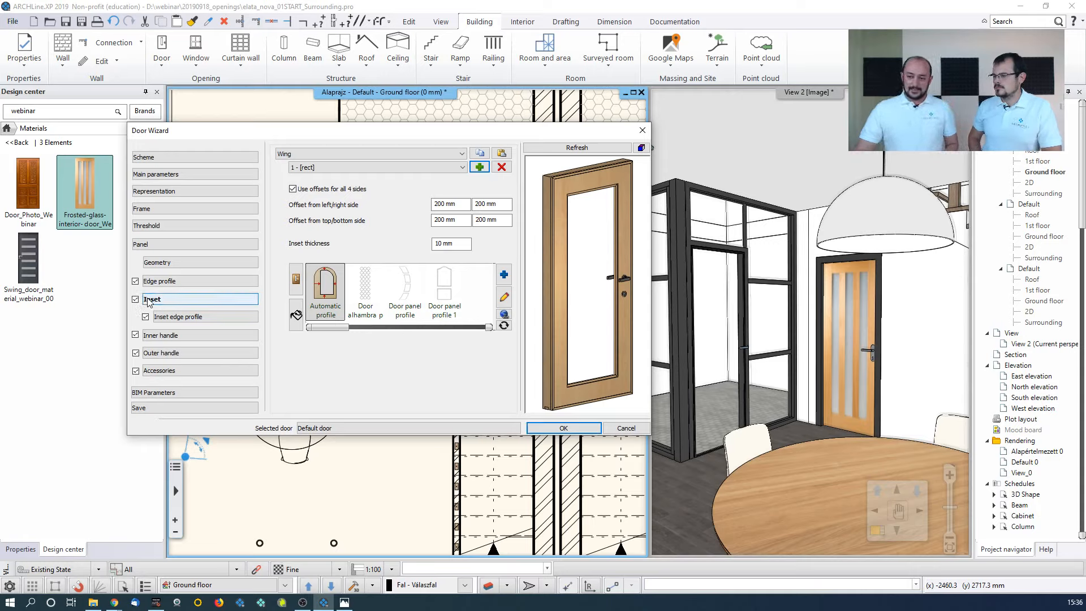
{"action": "left_click", "coordinate": [458, 204]}
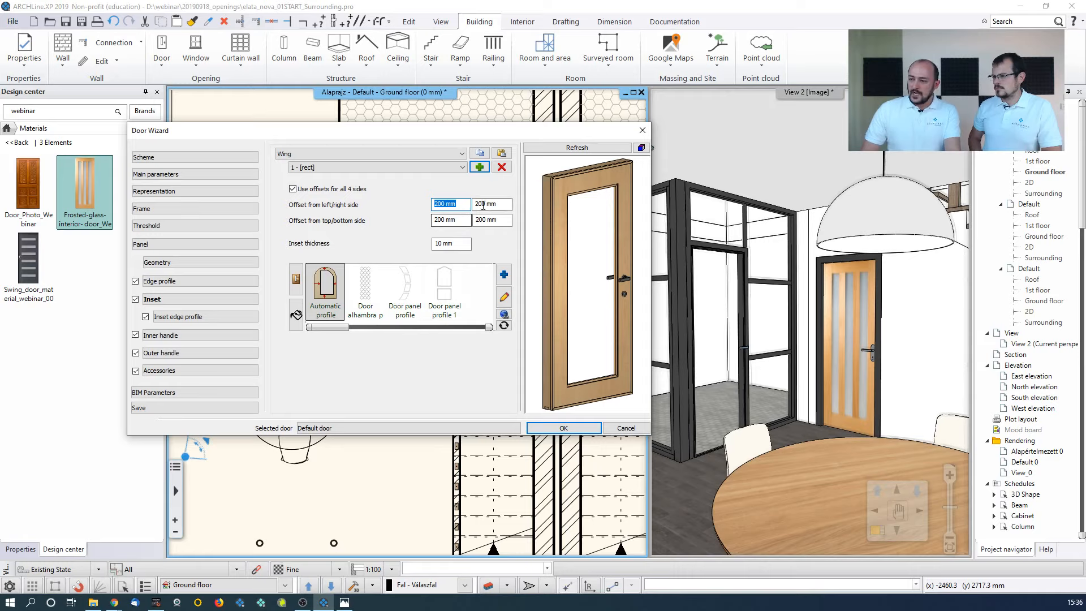
{"action": "key", "text": "Tab"}
{"action": "type", "text": "70"}
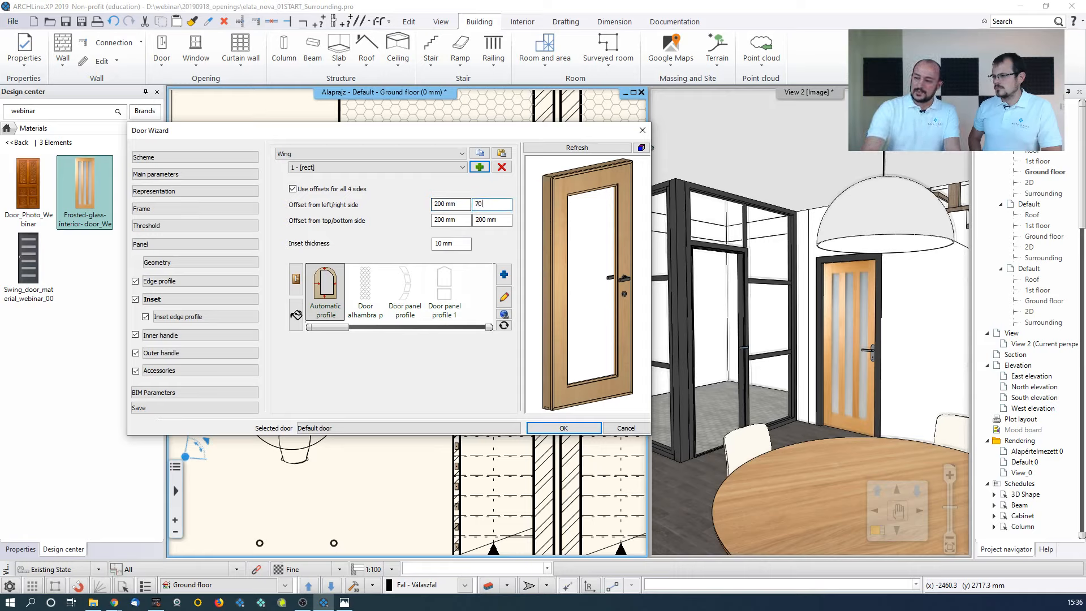
{"action": "type", "text": "0"}
{"action": "left_click", "coordinate": [577, 148]}
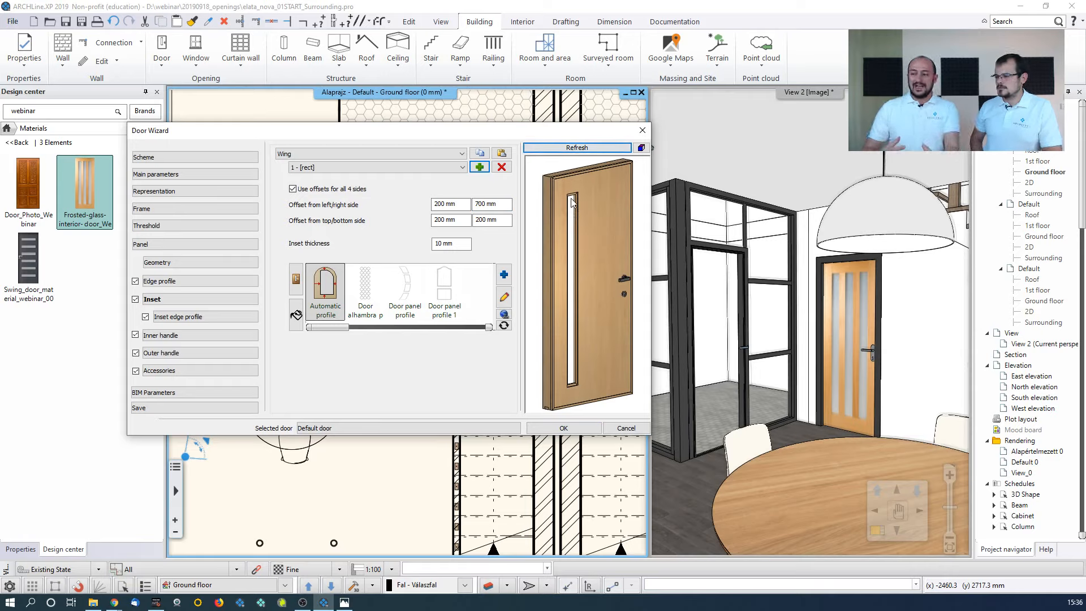
Add a second rectangular inset to the door wing with 450 mm offsets from both the left and right sides, and refresh the preview
{"action": "left_click", "coordinate": [479, 167]}
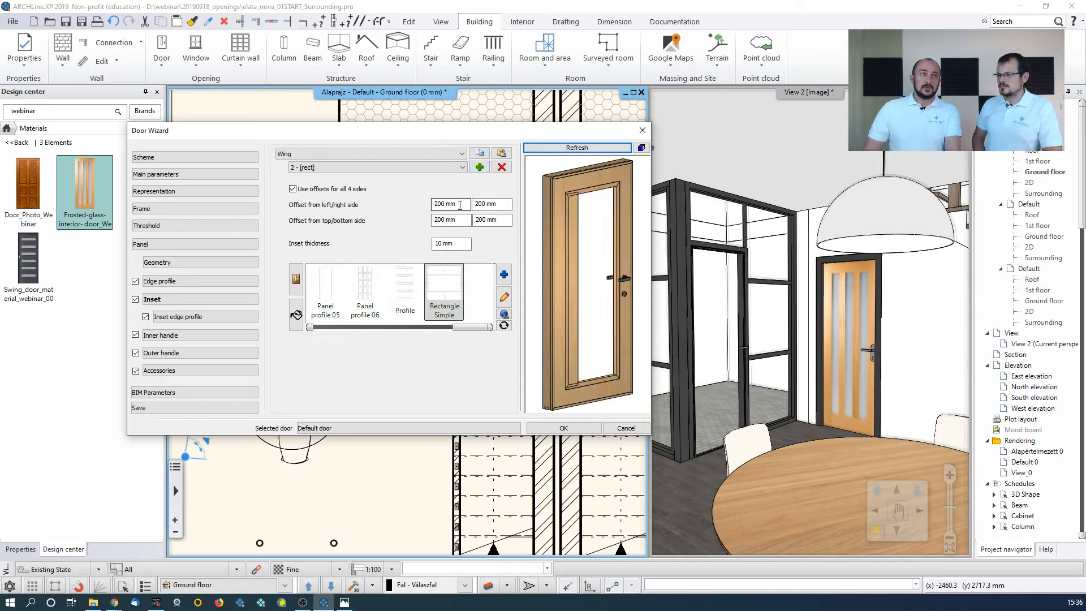
{"action": "left_click_drag", "start_coordinate": [461, 205], "coordinate": [389, 206]}
{"action": "type", "text": "450"}
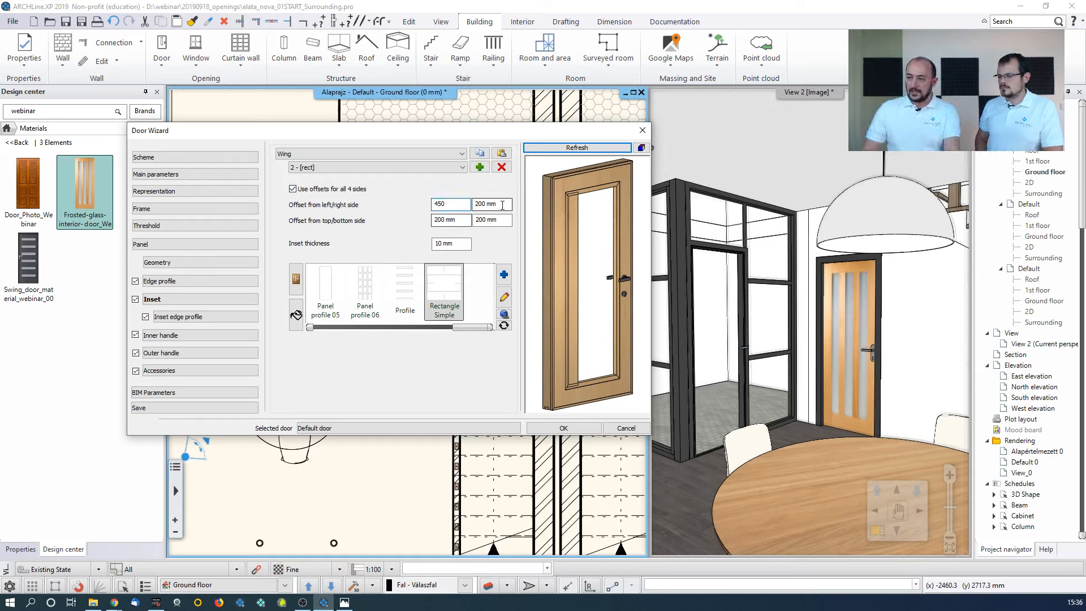
{"action": "left_click_drag", "start_coordinate": [502, 205], "coordinate": [475, 205]}
{"action": "type", "text": "4"}
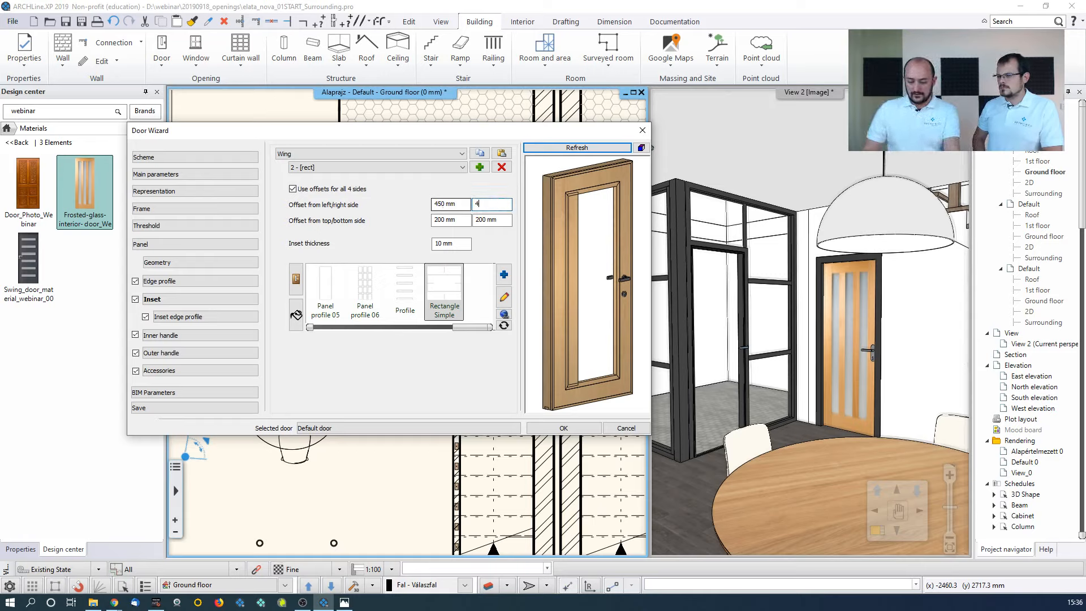
{"action": "type", "text": "50"}
{"action": "left_click", "coordinate": [572, 148]}
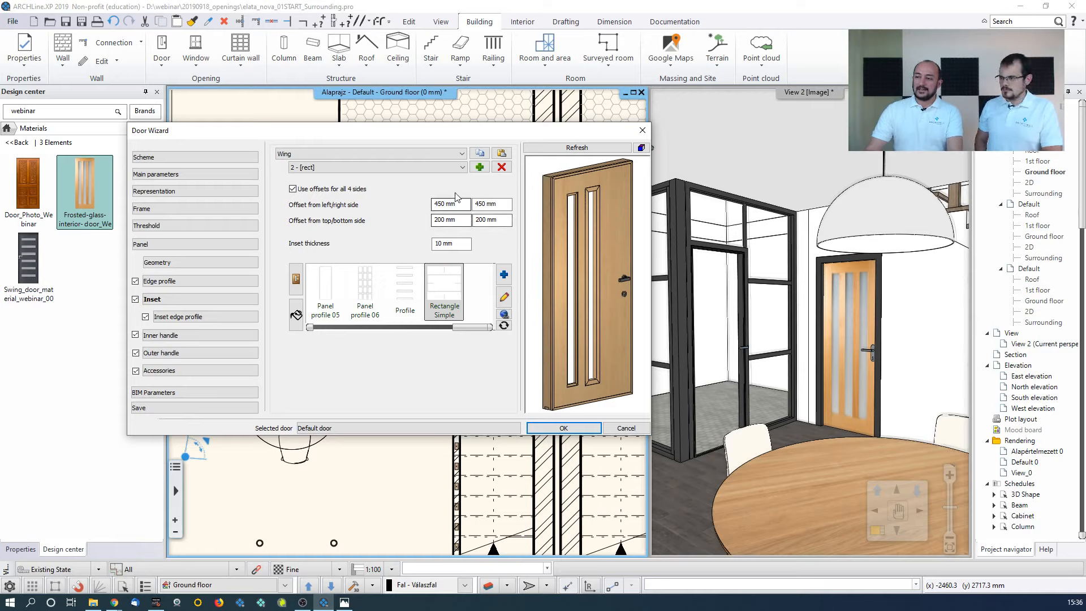
Add a third rectangular inset with a left-side offset of 700 mm and refresh the preview
{"action": "left_click", "coordinate": [479, 167]}
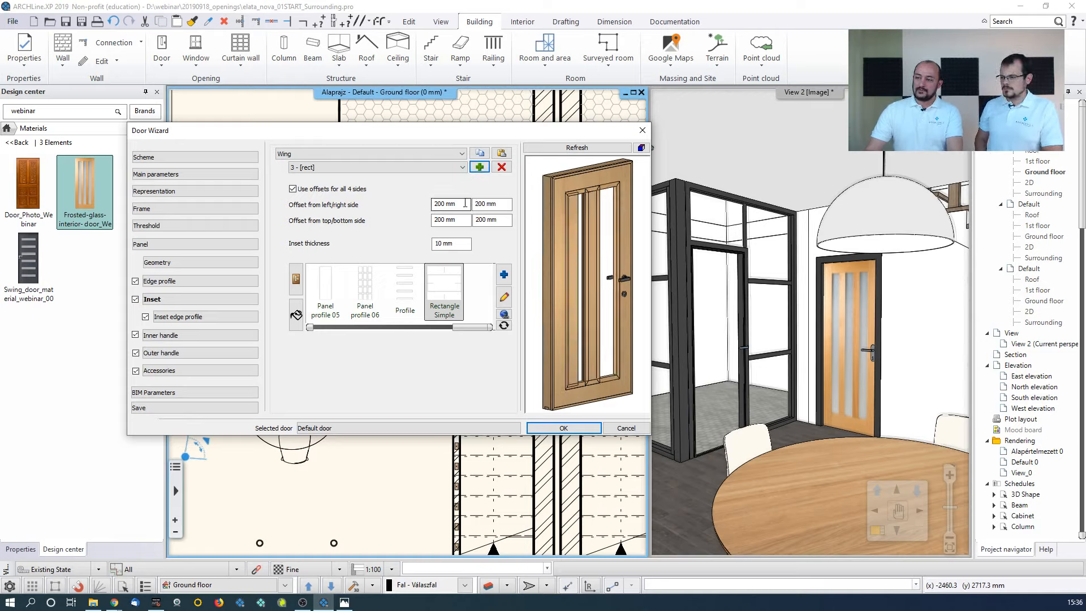
{"action": "left_click_drag", "start_coordinate": [465, 203], "coordinate": [405, 206]}
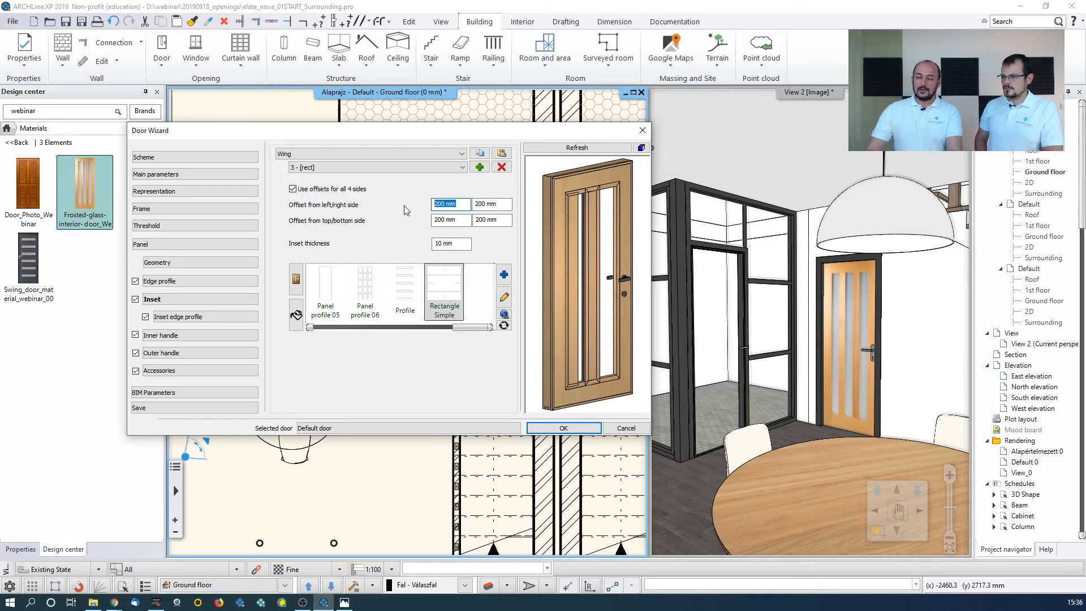
{"action": "type", "text": "7"}
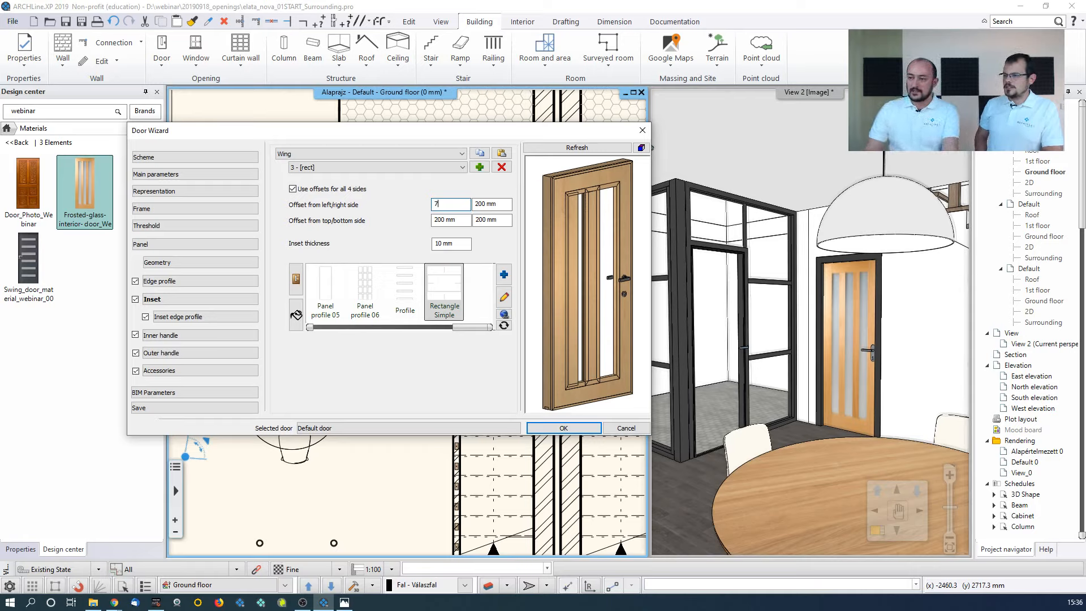
{"action": "type", "text": "00"}
{"action": "key", "text": "Tab"}
{"action": "left_click", "coordinate": [571, 149]}
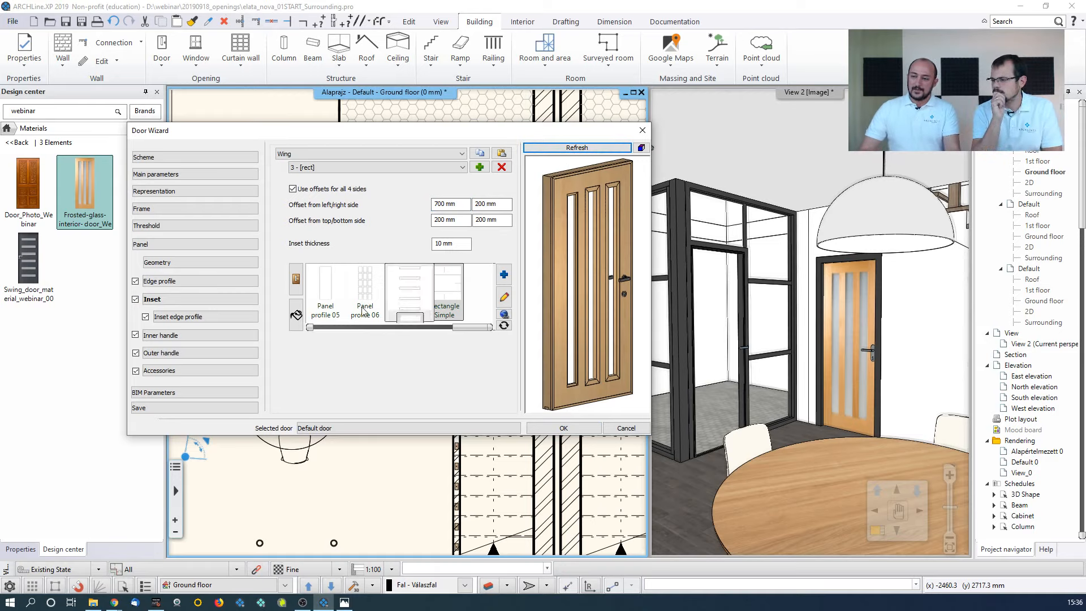
Set the inset edge profile width to 20 mm for insets 2 and 3, and refresh the preview
{"action": "left_click", "coordinate": [195, 317]}
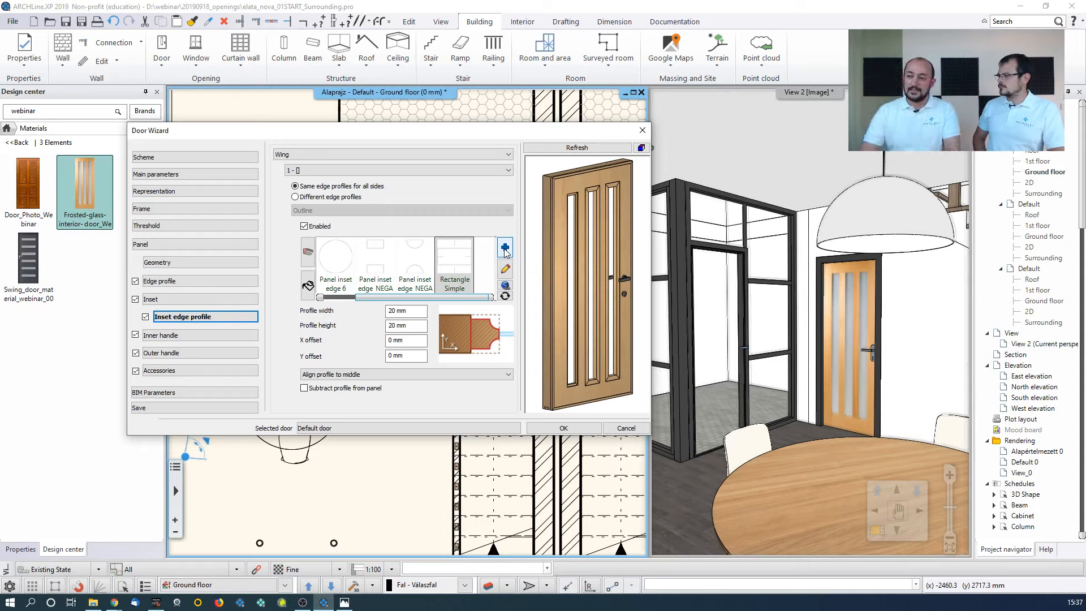
{"action": "left_click", "coordinate": [318, 171]}
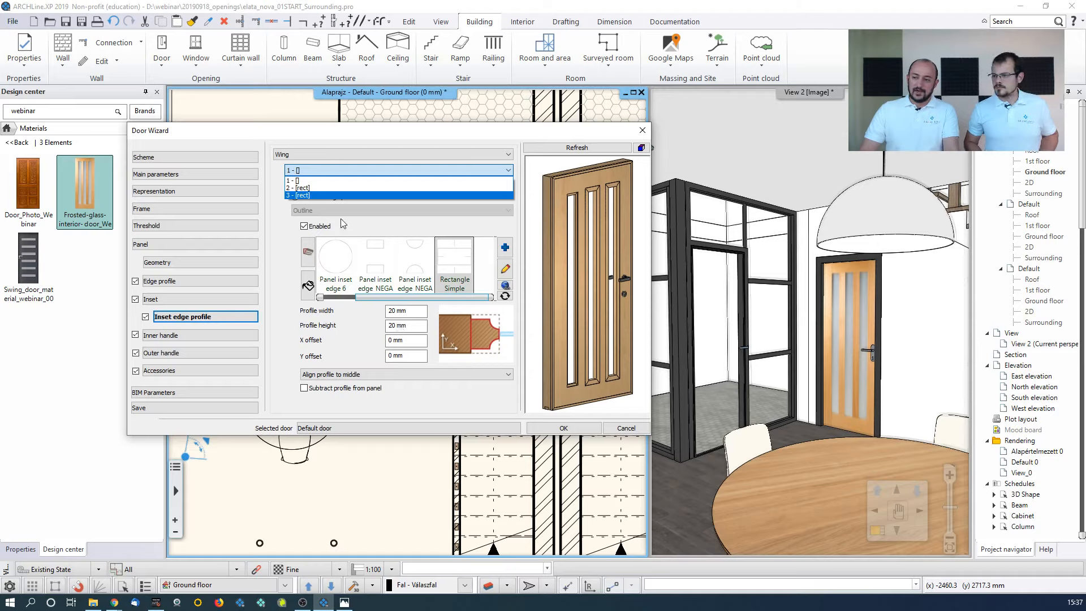
{"action": "left_click", "coordinate": [318, 189]}
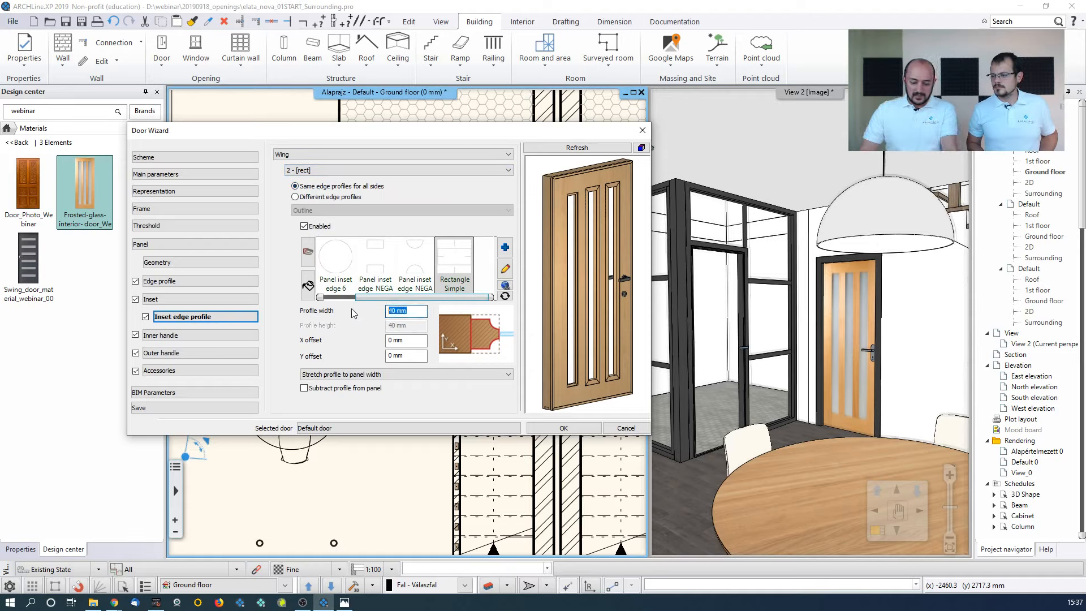
{"action": "type", "text": "20"}
{"action": "left_click", "coordinate": [404, 171]}
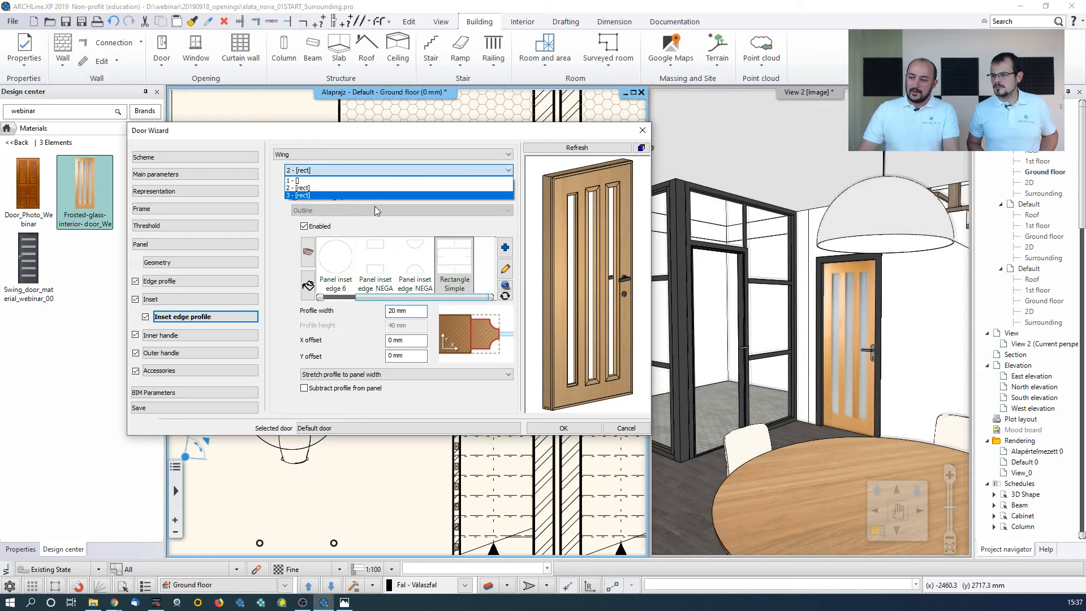
{"action": "left_click", "coordinate": [366, 195]}
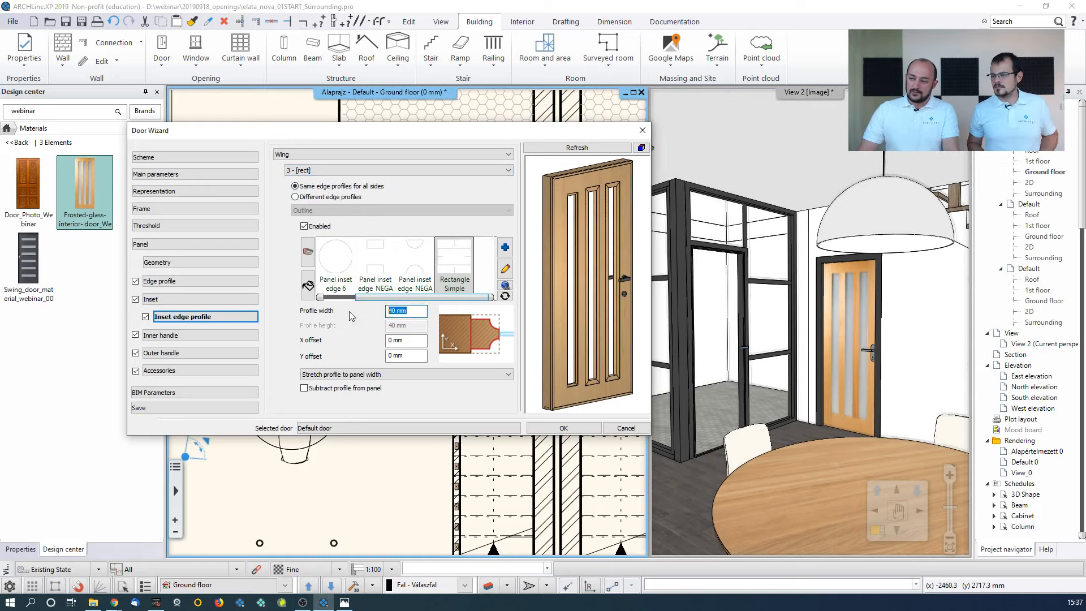
{"action": "type", "text": "20"}
{"action": "left_click", "coordinate": [577, 147]}
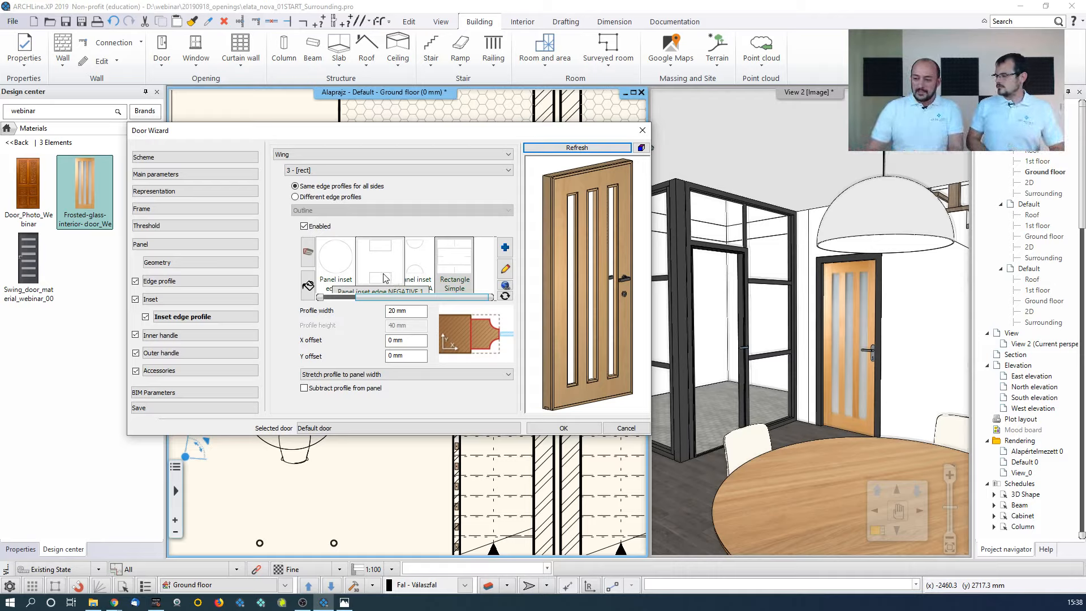
Create a library item for the door named "Internal wooden door with 3 insets" in category MY, sub category Other
{"action": "left_click", "coordinate": [157, 409]}
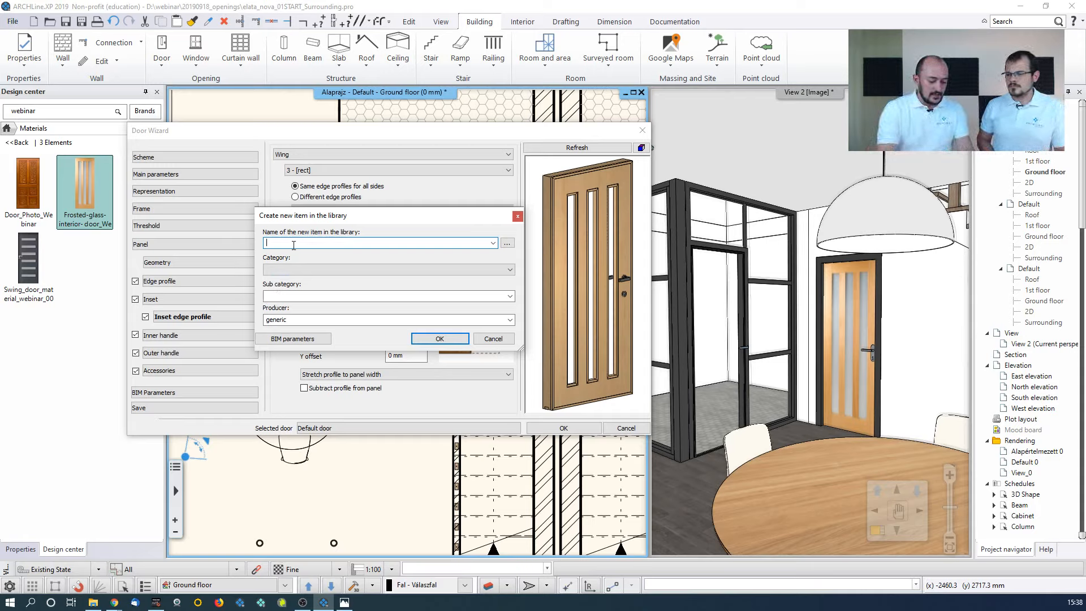
{"action": "type", "text": "Internal w"}
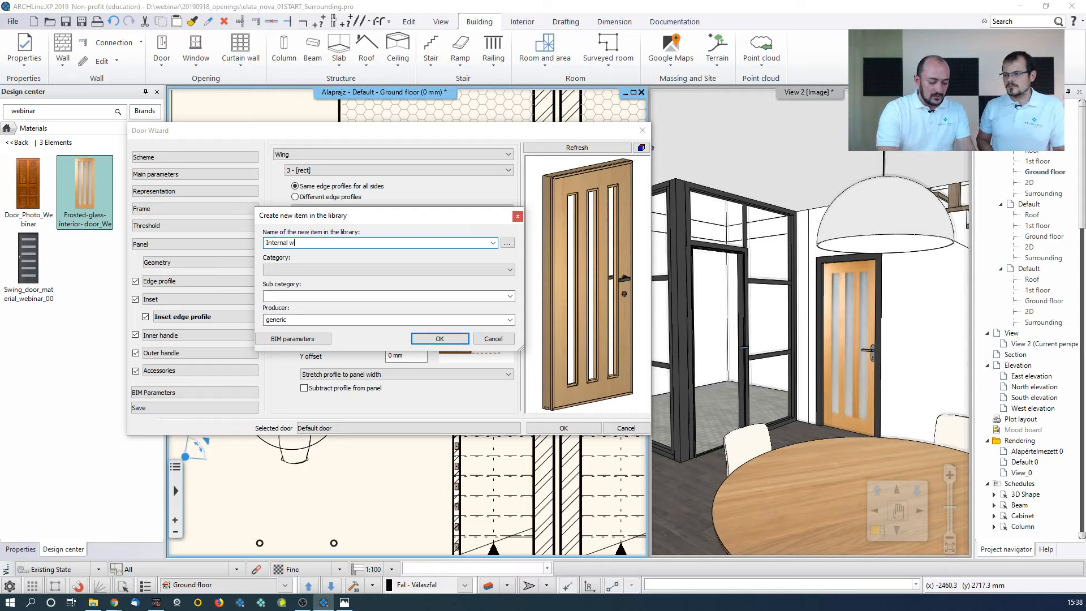
{"action": "type", "text": "ooden door with"}
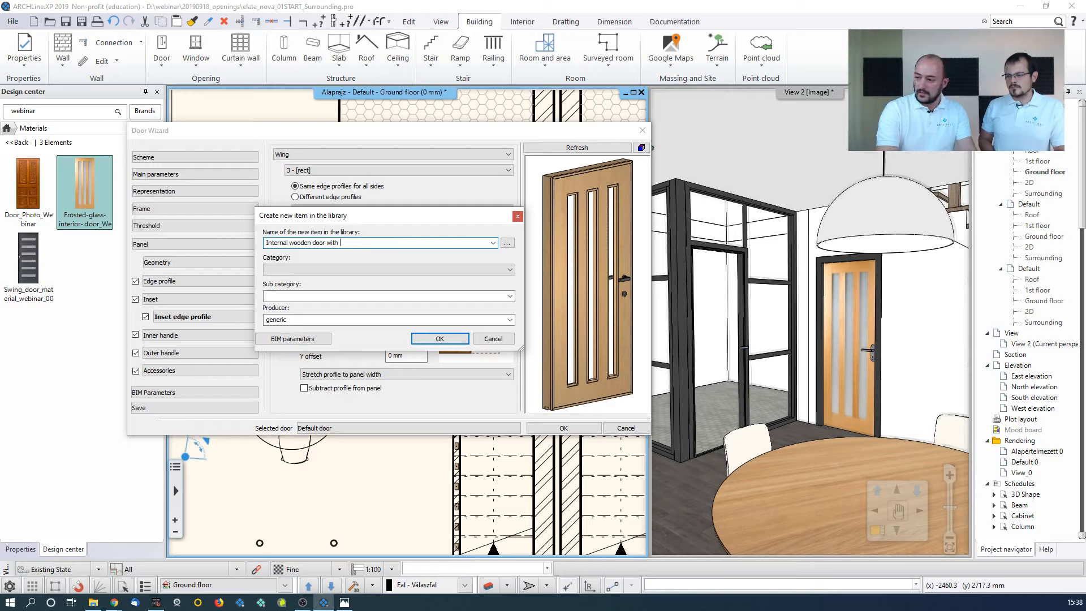
{"action": "type", "text": " 3 insets"}
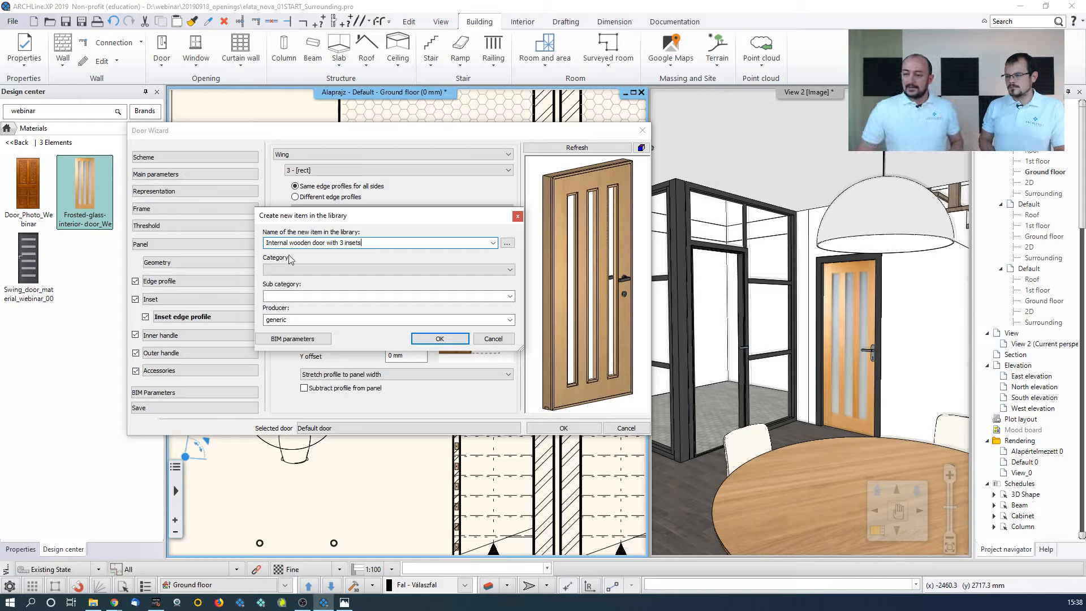
{"action": "left_click", "coordinate": [292, 270]}
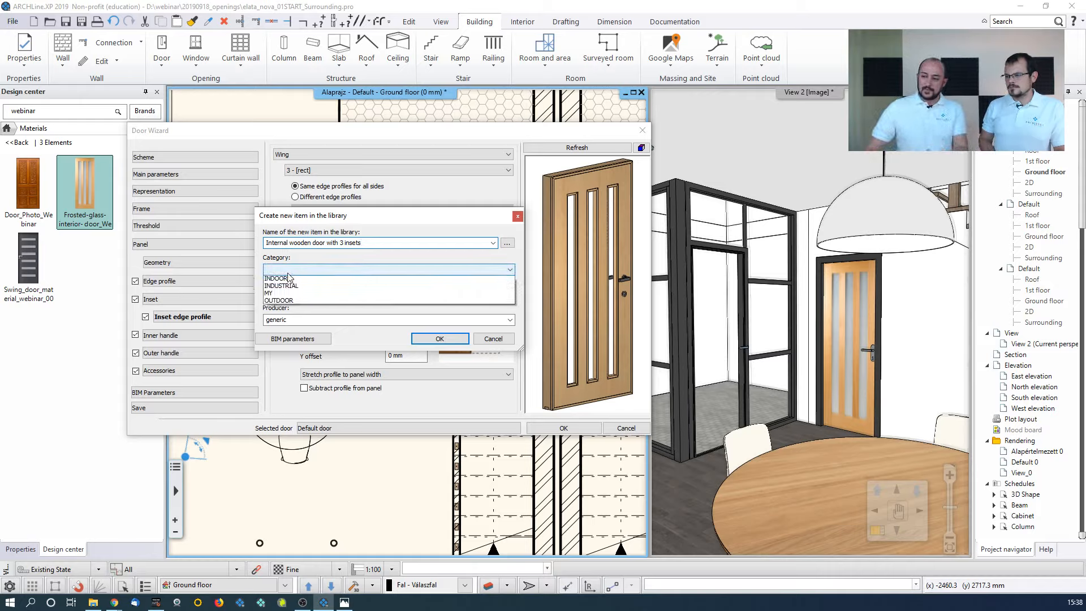
{"action": "left_click", "coordinate": [291, 301]}
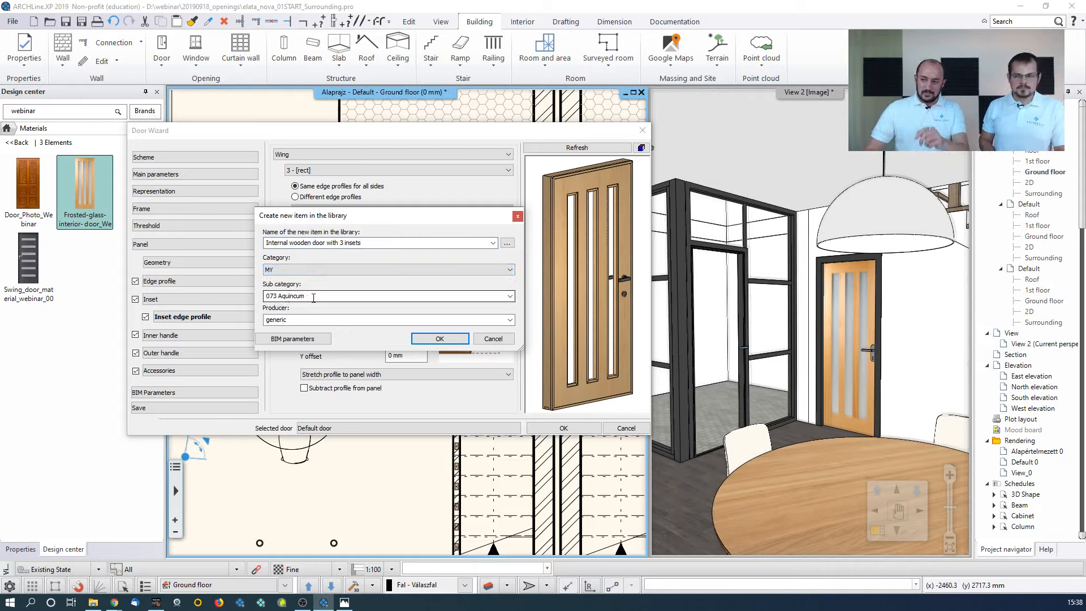
{"action": "key", "text": "Tab"}
{"action": "type", "text": "Other"}
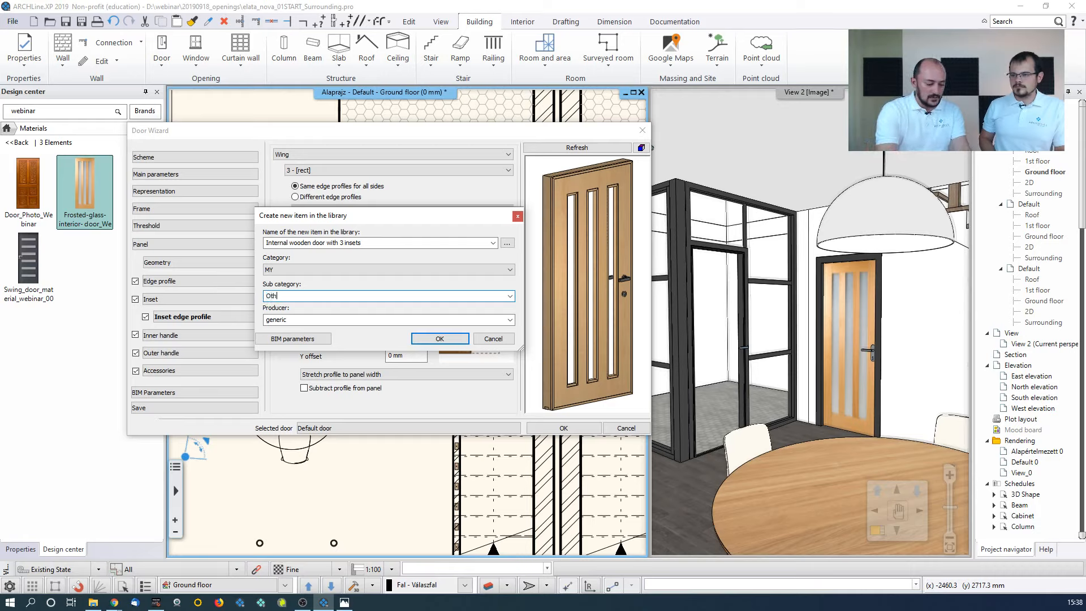
{"action": "left_click", "coordinate": [510, 297]}
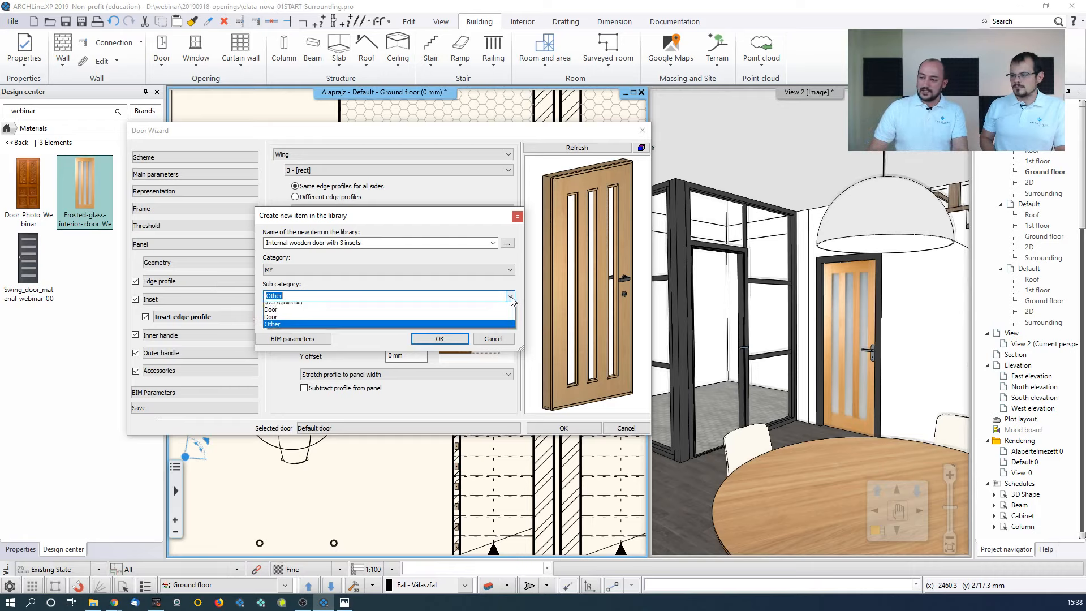
{"action": "left_click", "coordinate": [353, 333]}
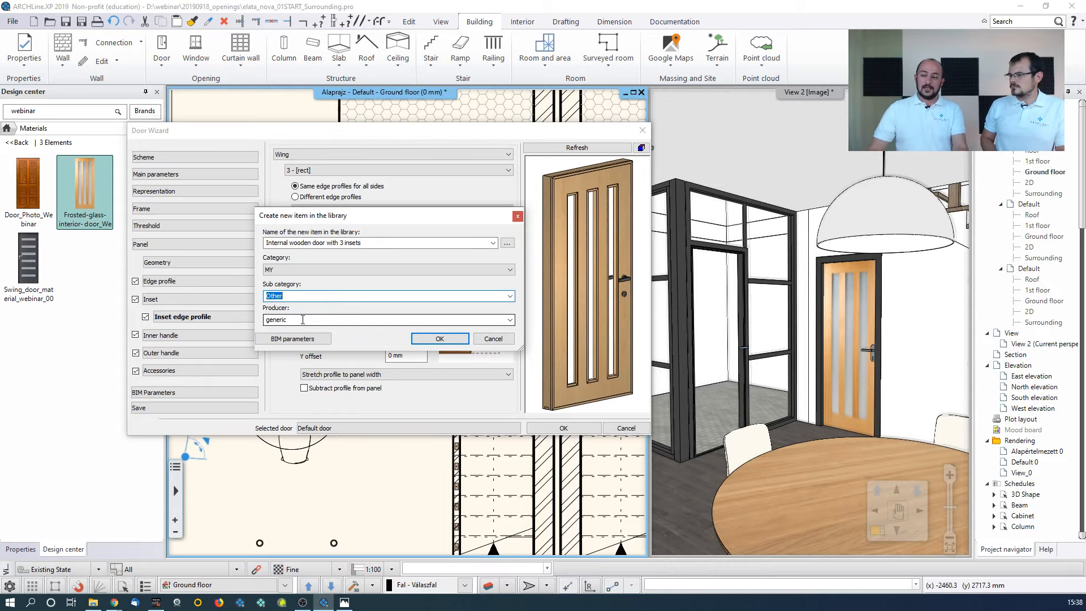
Check the BIM parameters of the new library door, save it over the existing object of the same name, and leave door placement
{"action": "left_click", "coordinate": [306, 340]}
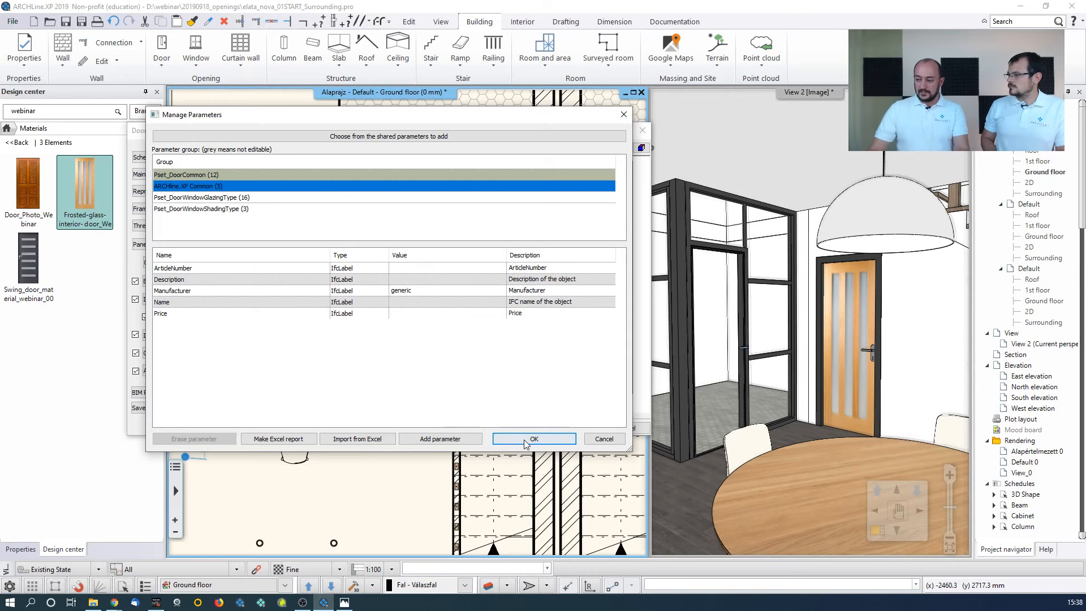
{"action": "left_click", "coordinate": [496, 437]}
{"action": "left_click", "coordinate": [439, 338]}
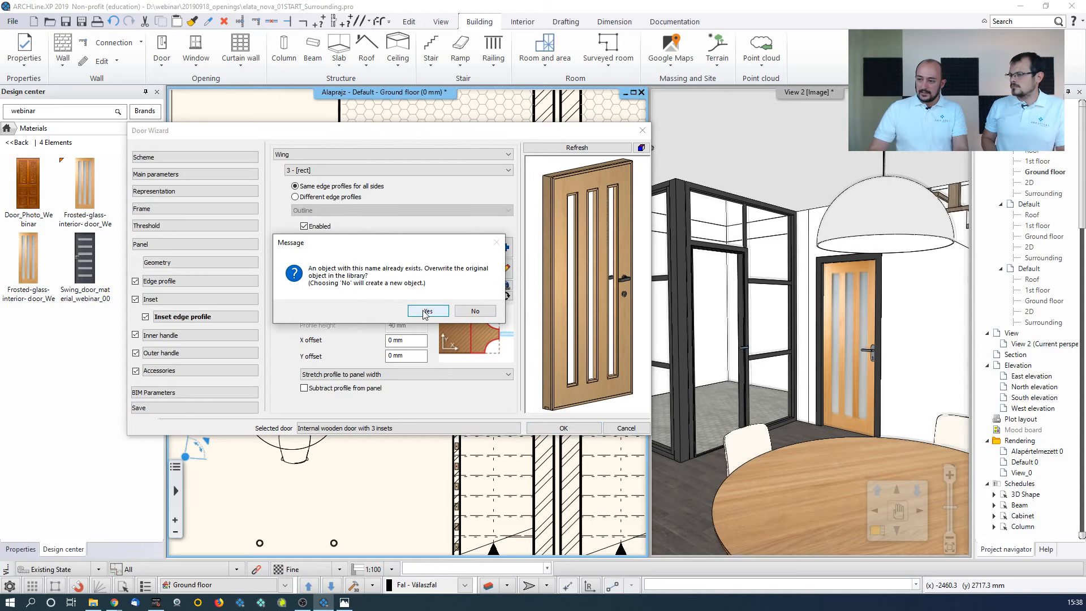
{"action": "left_click", "coordinate": [426, 311]}
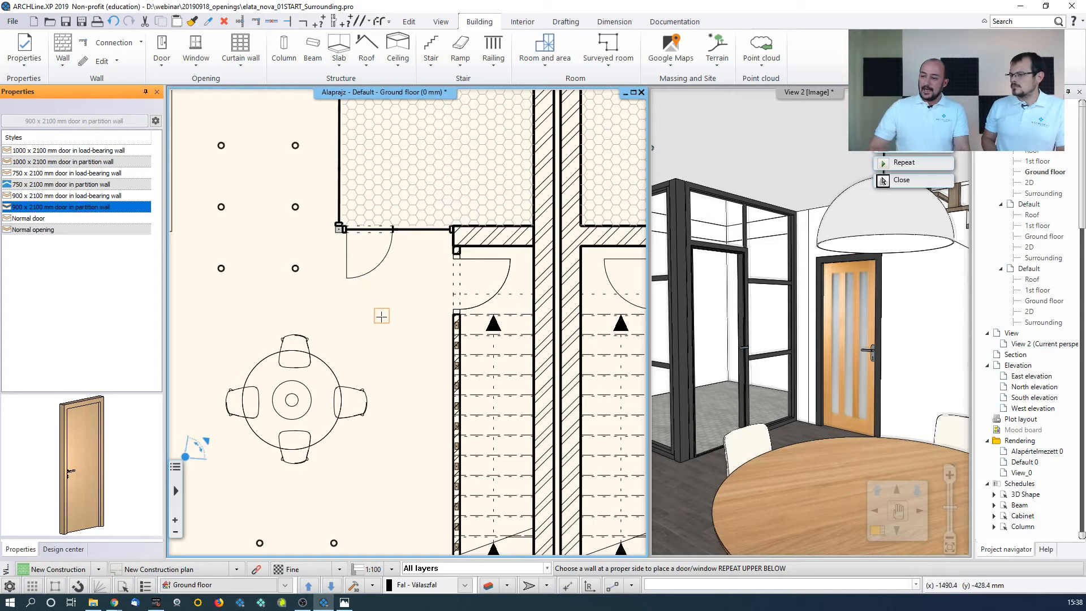
{"action": "key", "text": "Escape"}
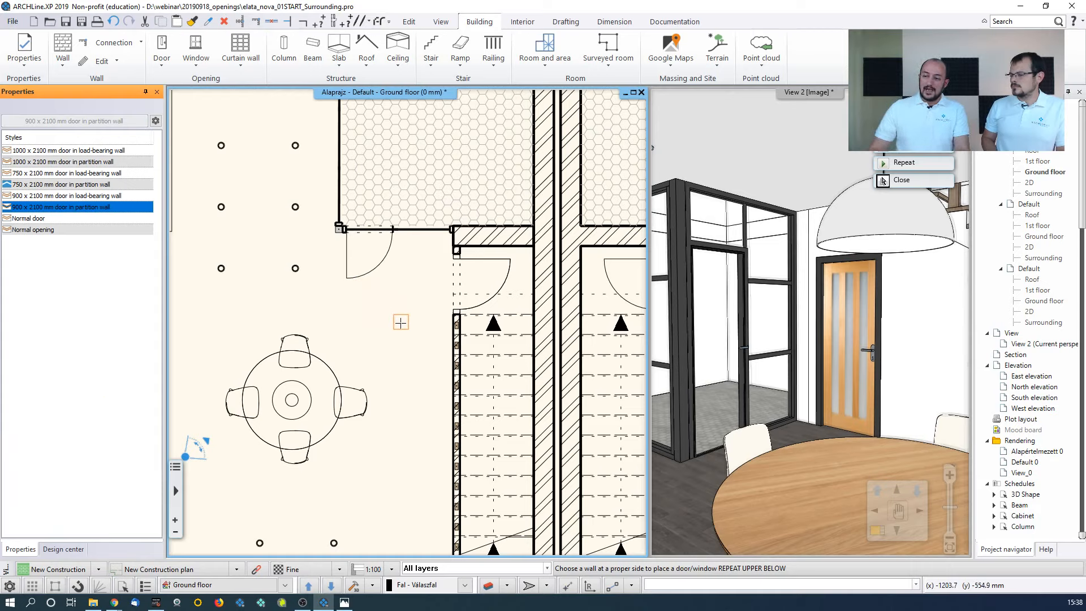
Open the properties of the 900 x 2100 mm partition-wall door by the stairs and browse the door library to My, Other
{"action": "left_click", "coordinate": [496, 269]}
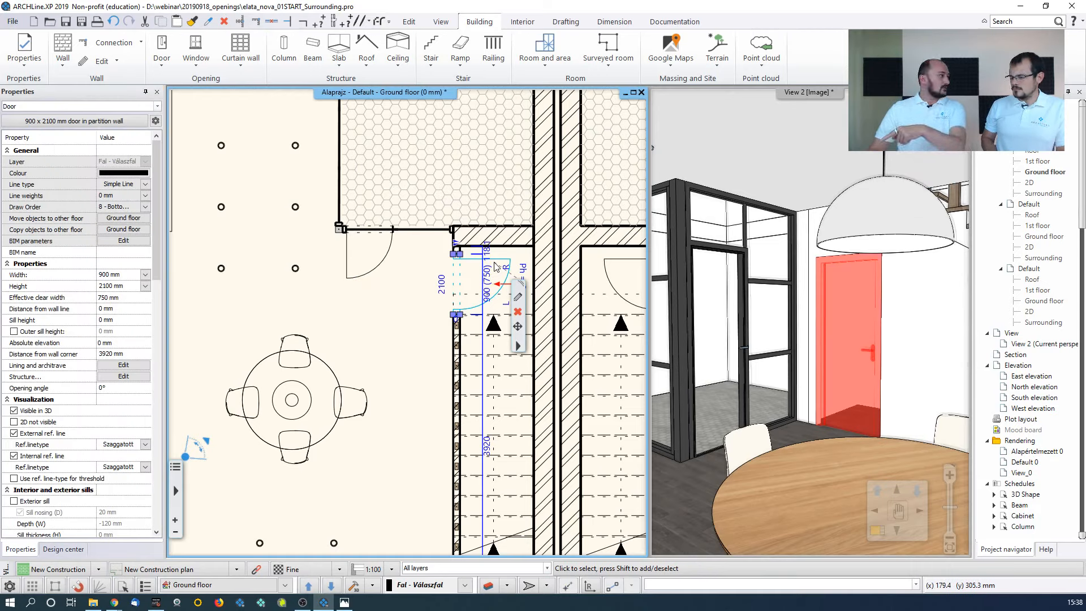
{"action": "left_click", "coordinate": [520, 298]}
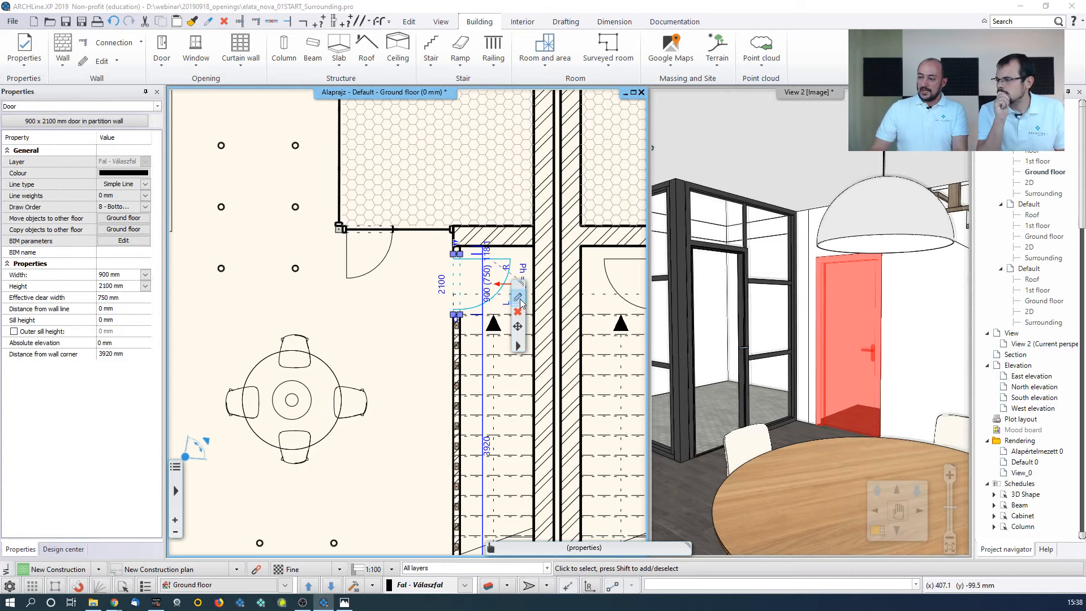
{"action": "left_click", "coordinate": [744, 373]}
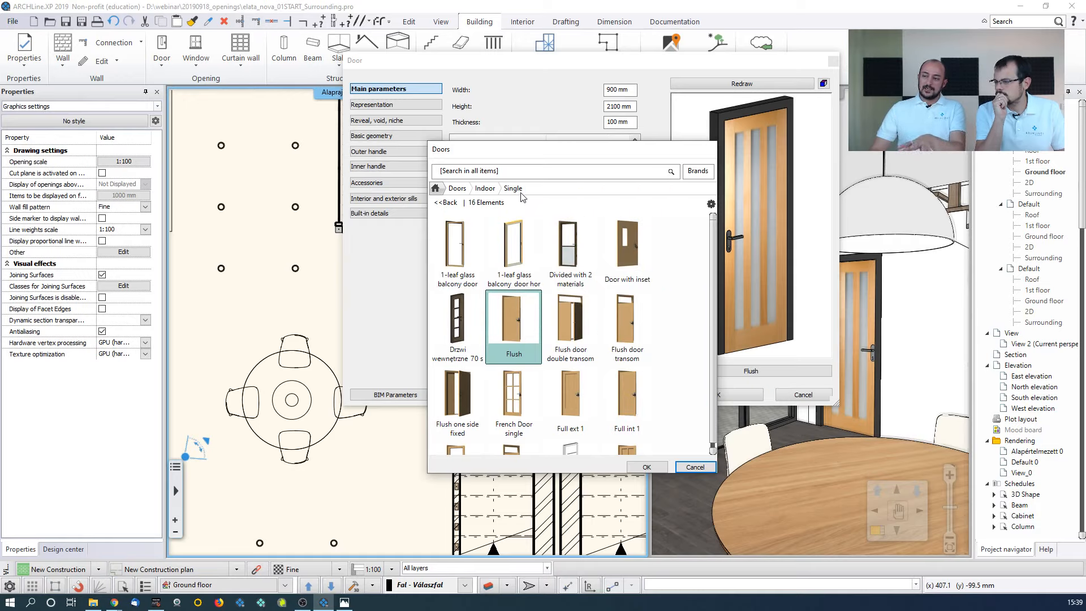
{"action": "left_click", "coordinate": [491, 193]}
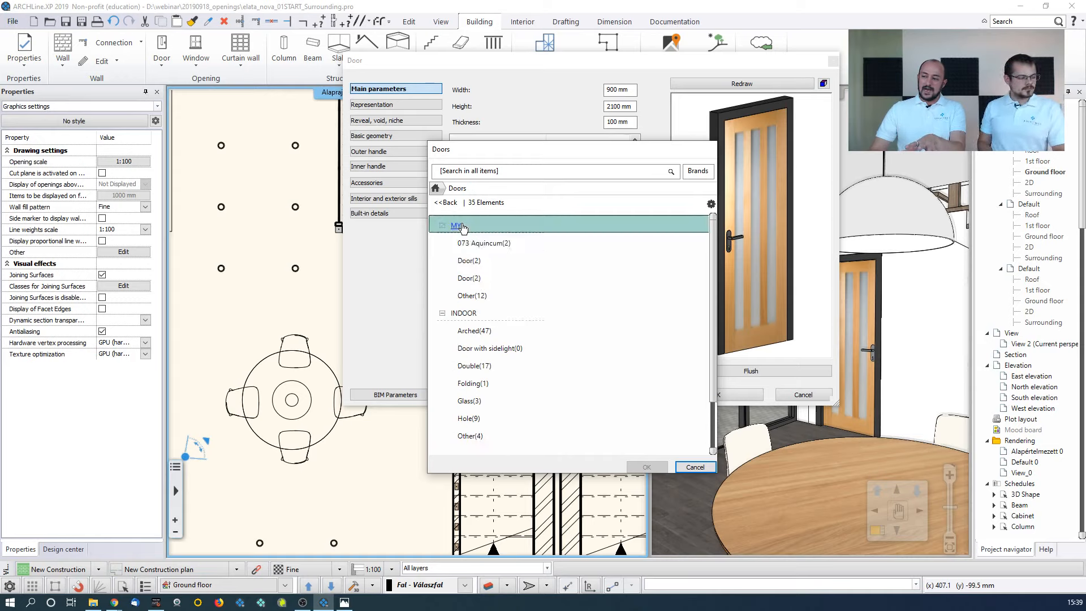
{"action": "left_click", "coordinate": [473, 295]}
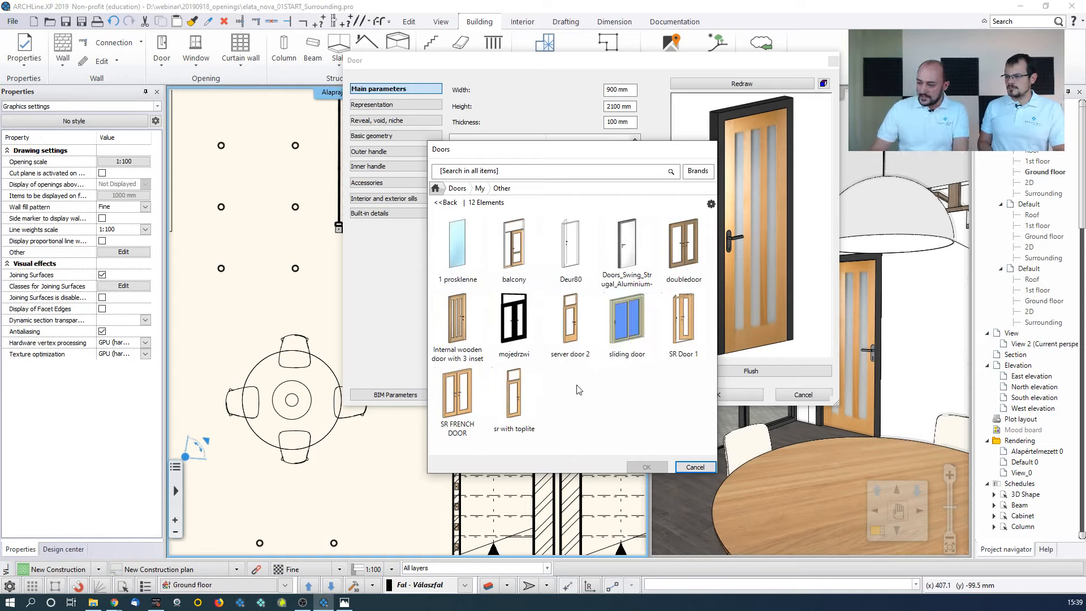
{"action": "left_click", "coordinate": [466, 326]}
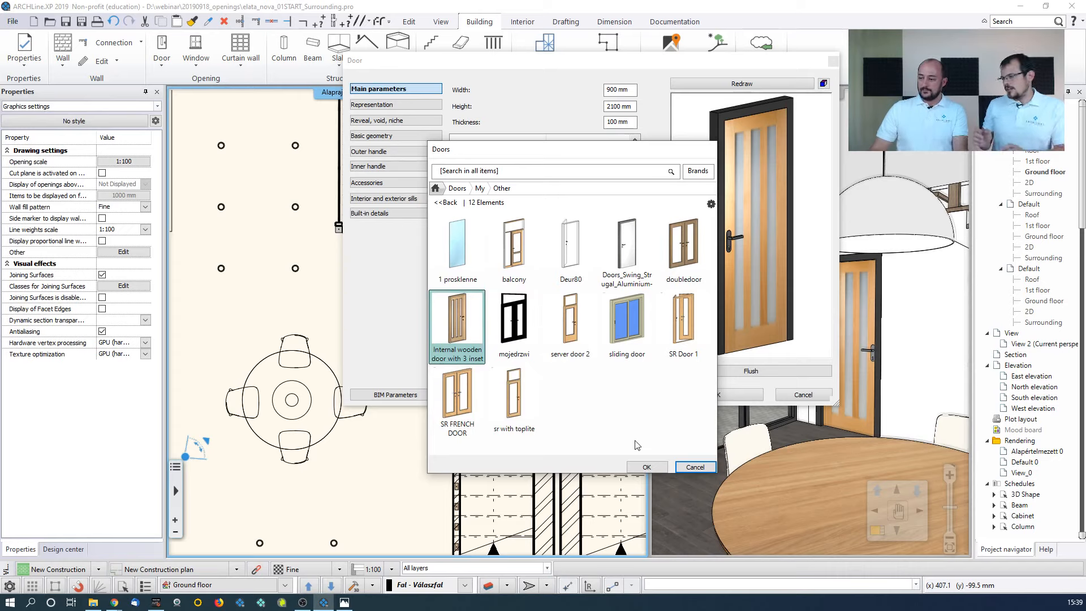
{"action": "left_click", "coordinate": [646, 467]}
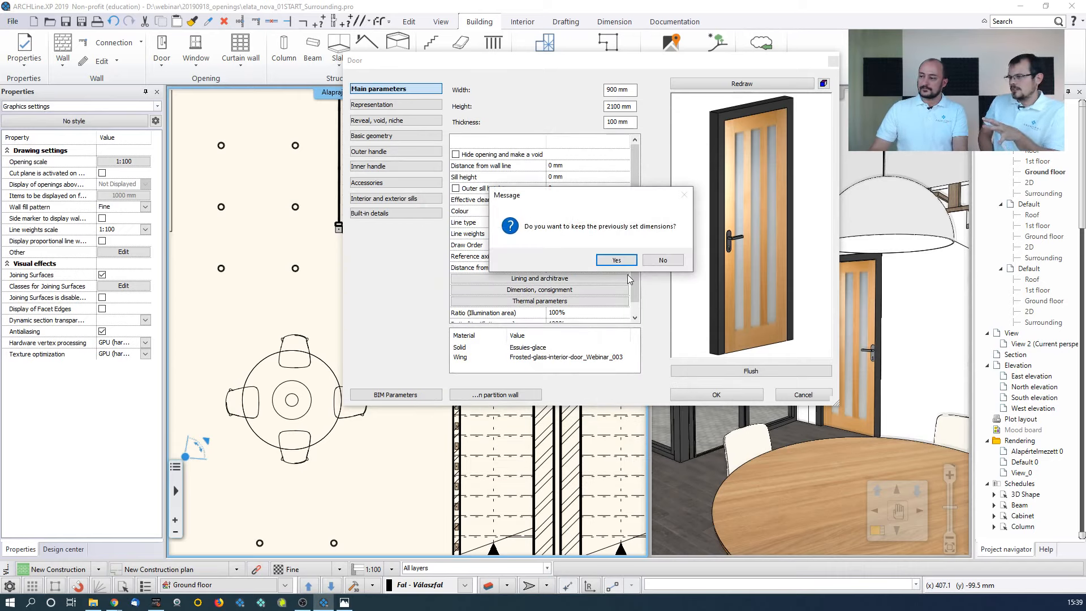
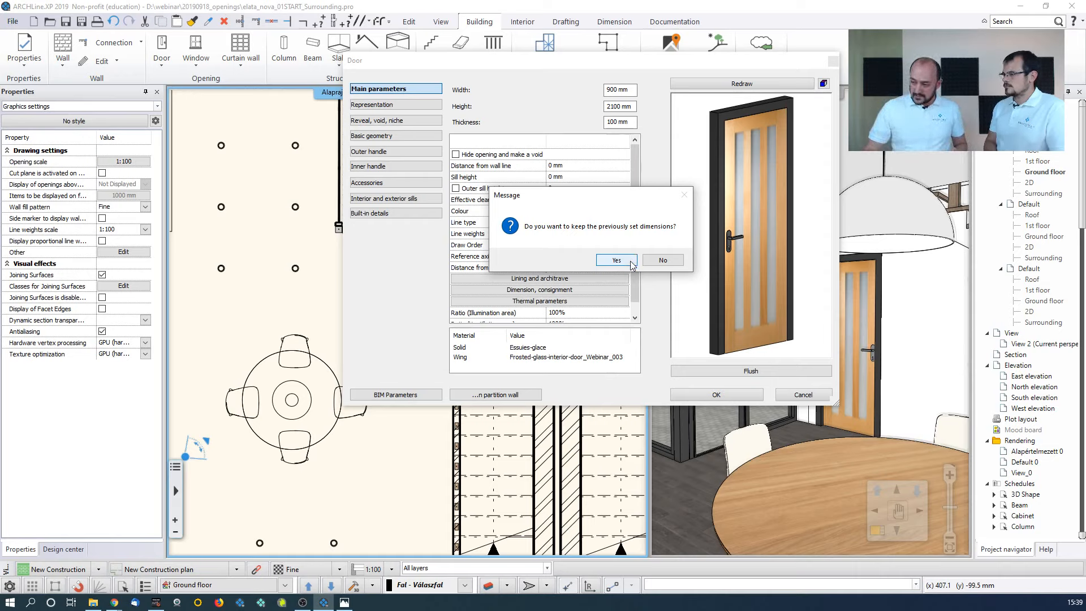
{"action": "left_click", "coordinate": [630, 264]}
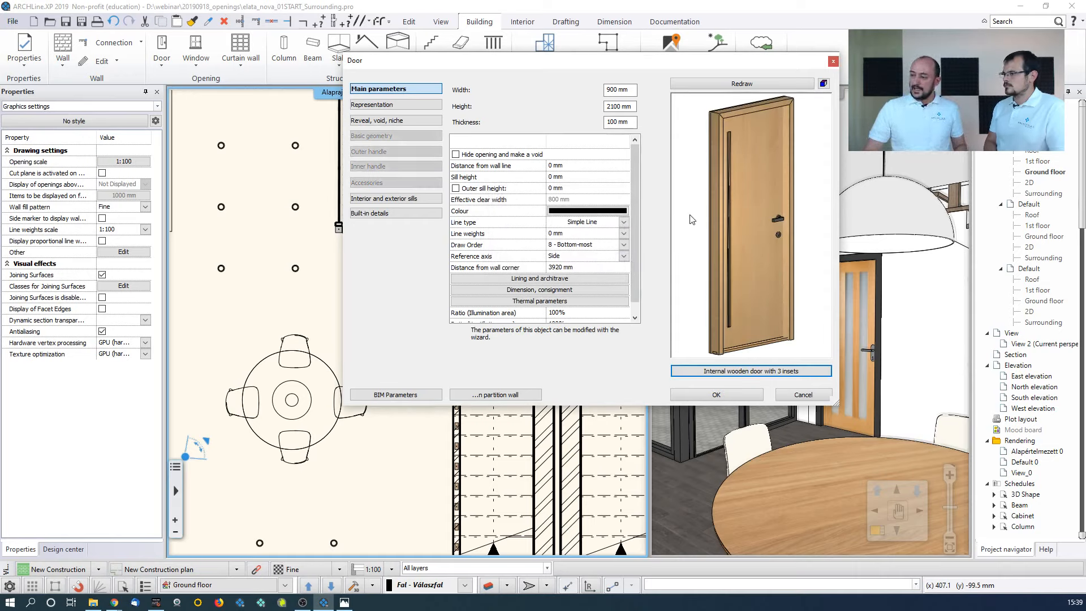
{"action": "mouse_move", "coordinate": [689, 215]}
{"action": "left_mouse_down"}
{"action": "mouse_move", "coordinate": [721, 216]}
{"action": "mouse_move", "coordinate": [682, 216]}
{"action": "mouse_move", "coordinate": [701, 216]}
{"action": "mouse_move", "coordinate": [678, 228]}
{"action": "left_mouse_up"}
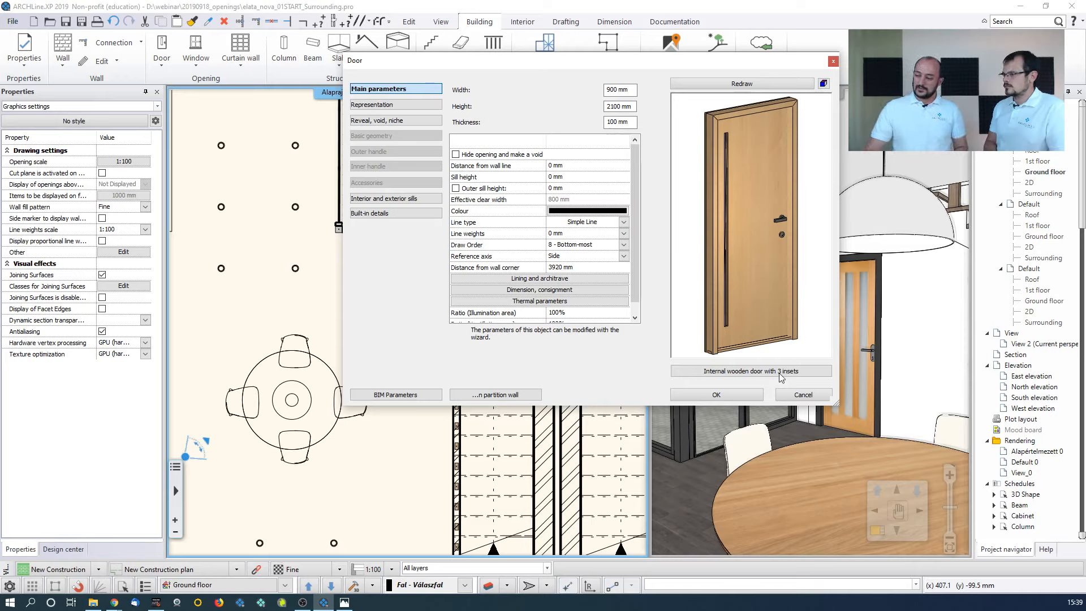
{"action": "left_click", "coordinate": [796, 398]}
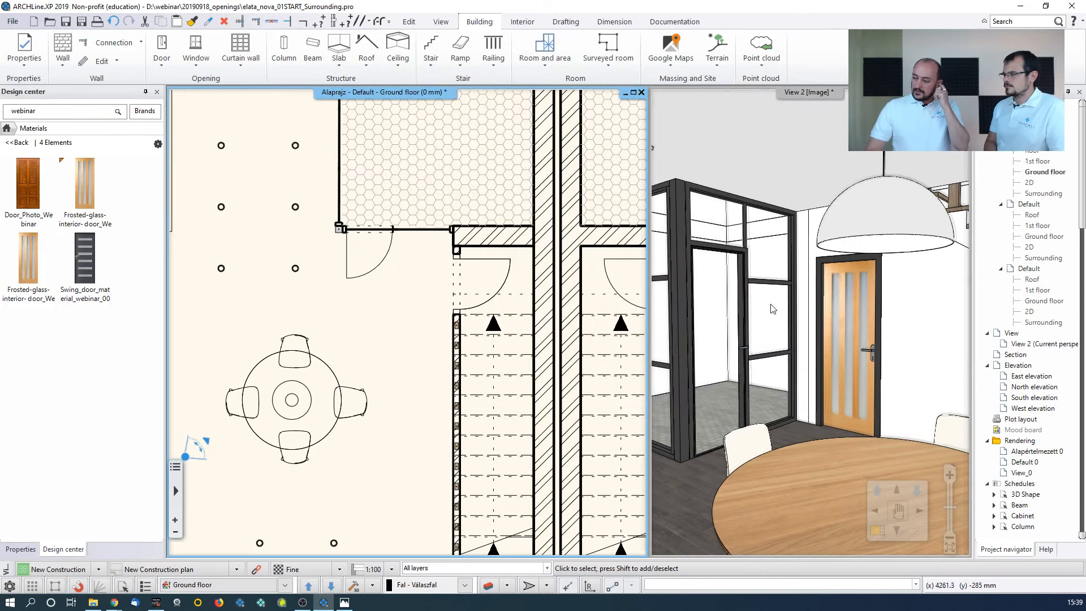
{"action": "scroll", "coordinate": [489, 279], "scroll_direction": "down", "scroll_amount": 2}
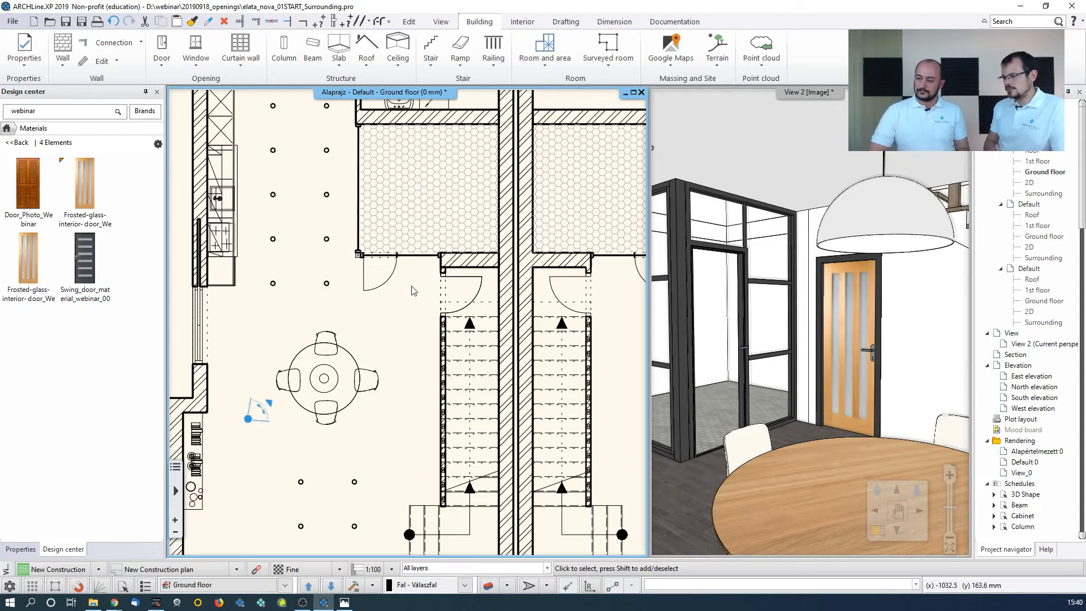
{"action": "scroll", "coordinate": [374, 323], "scroll_direction": "down", "scroll_amount": 3}
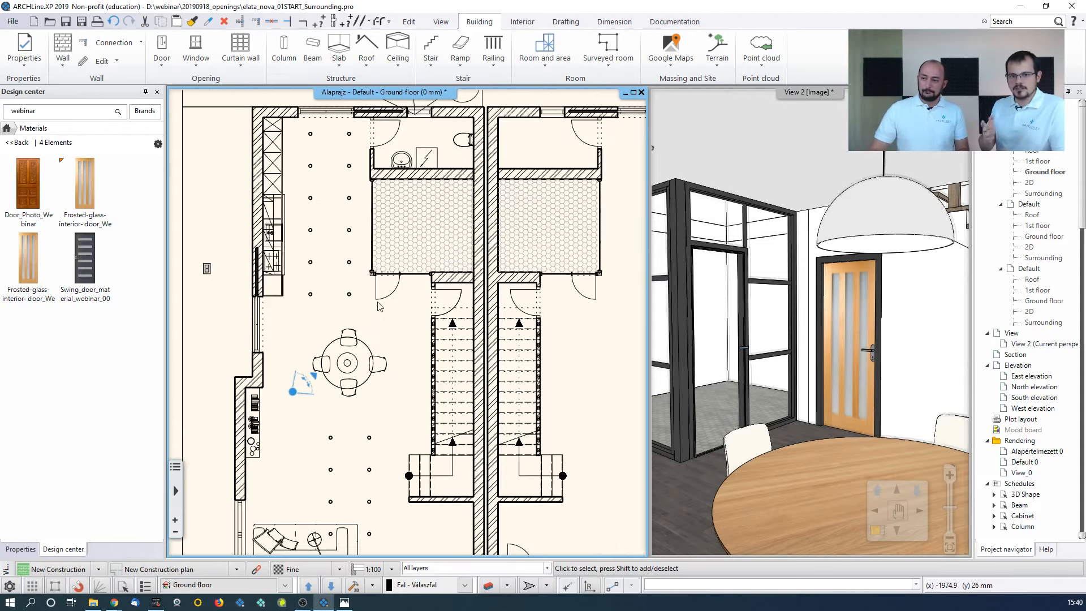
{"action": "middle_click_drag", "start_coordinate": [381, 333], "coordinate": [384, 295]}
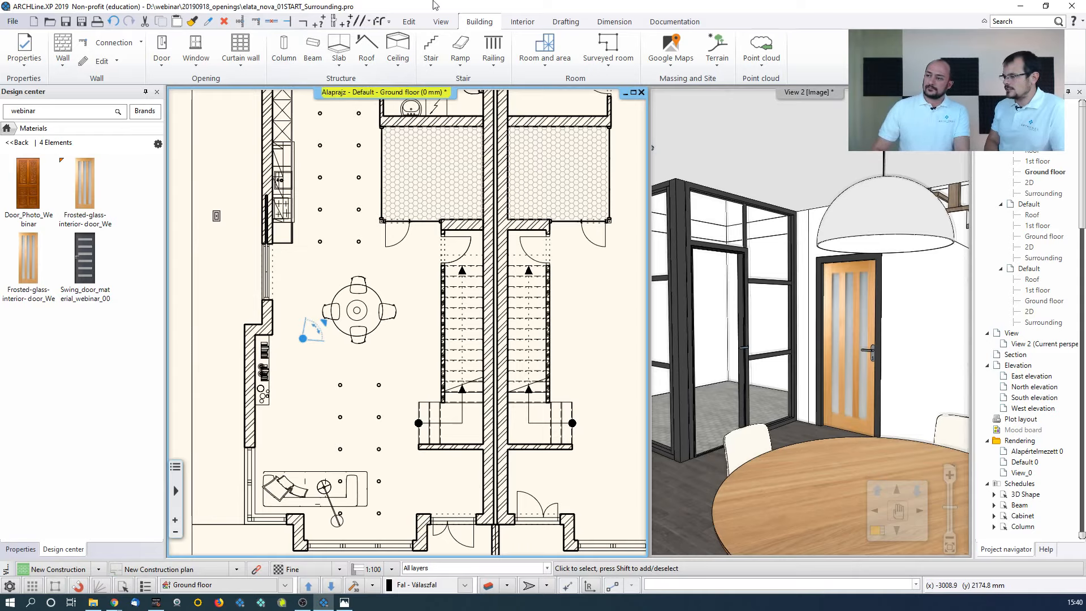
{"action": "left_click", "coordinate": [523, 22]}
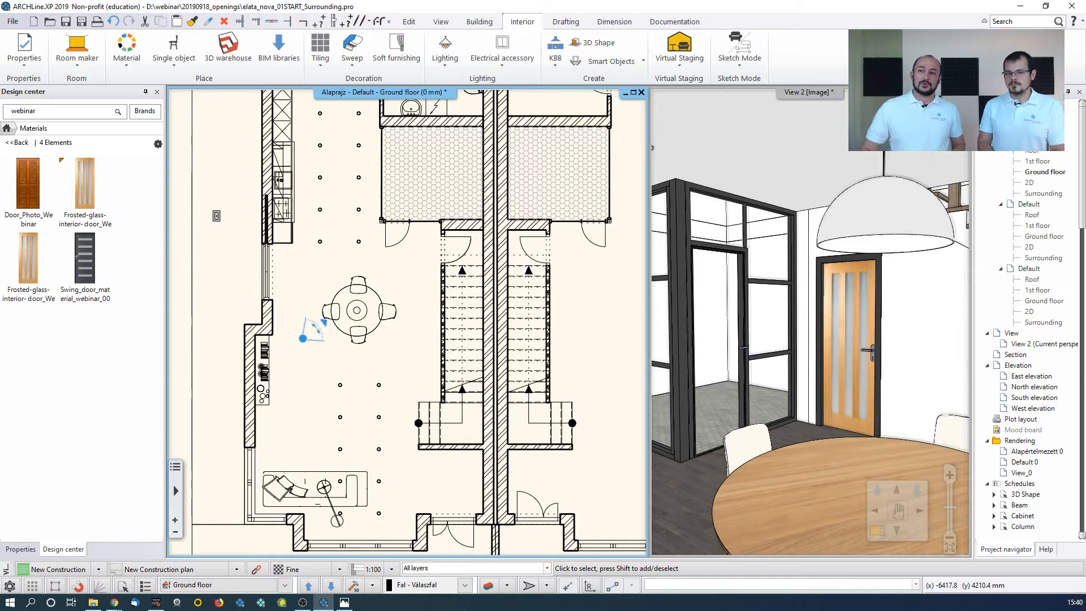
{"action": "left_click", "coordinate": [13, 21]}
{"action": "mouse_move", "coordinate": [57, 150]}
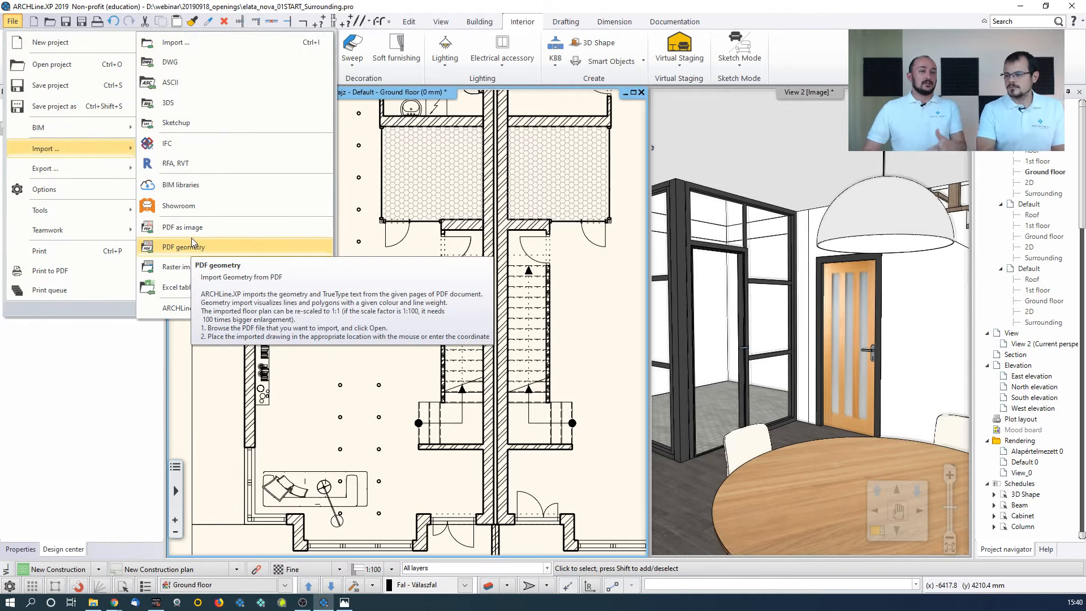
{"action": "left_click", "coordinate": [400, 273]}
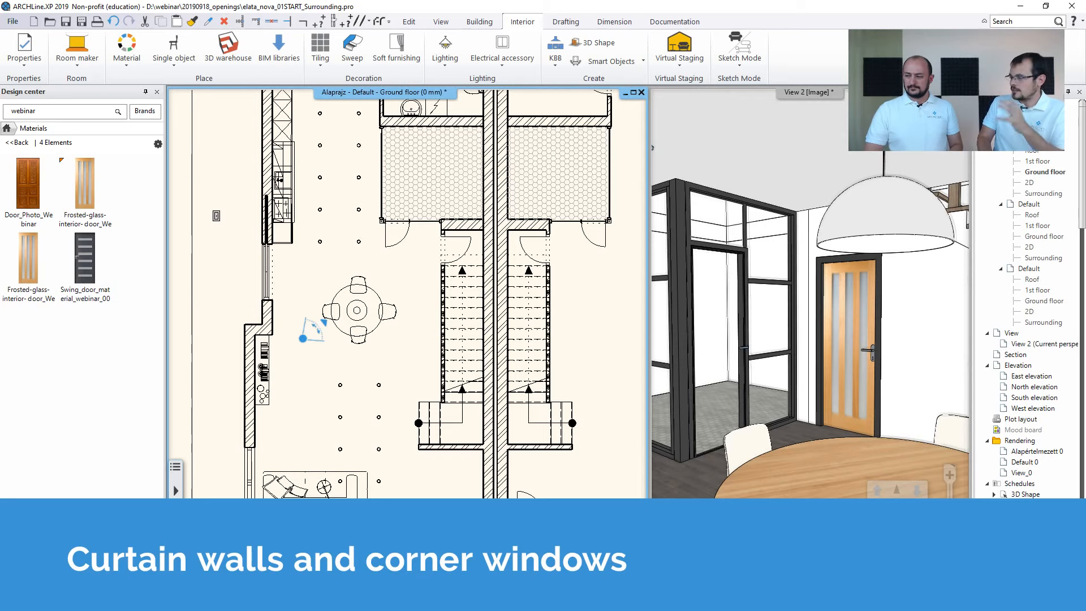
{"action": "mouse_move", "coordinate": [382, 221]}
{"action": "middle_mouse_down"}
{"action": "mouse_move", "coordinate": [345, 161]}
{"action": "mouse_move", "coordinate": [356, 161]}
{"action": "mouse_move", "coordinate": [363, 213]}
{"action": "middle_mouse_up"}
{"action": "left_click", "coordinate": [363, 214]}
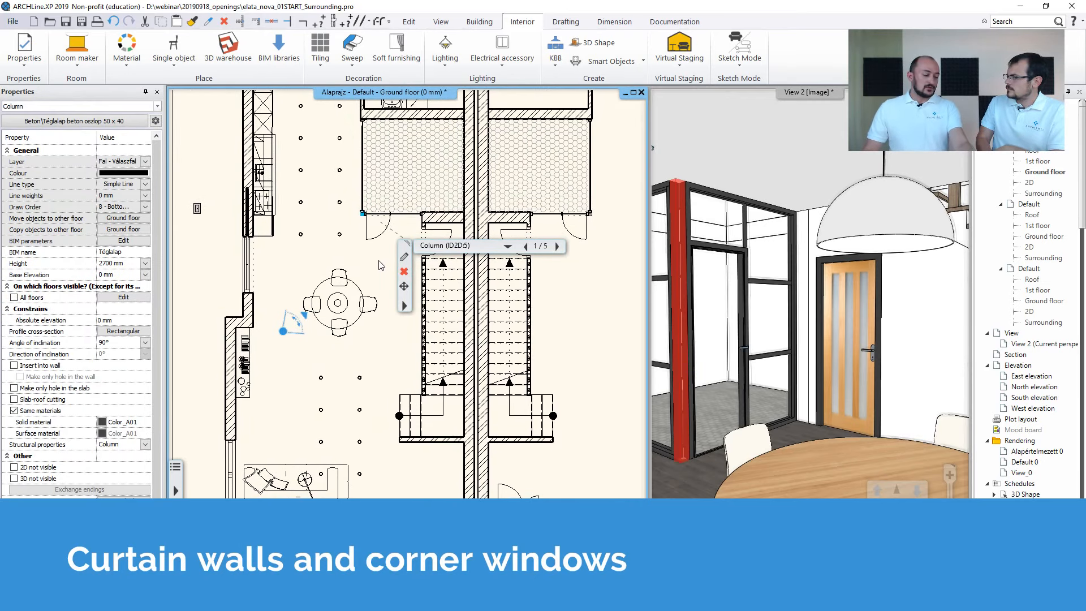
{"action": "mouse_move", "coordinate": [381, 265]}
{"action": "middle_mouse_down"}
{"action": "mouse_move", "coordinate": [367, 170]}
{"action": "mouse_move", "coordinate": [400, 273]}
{"action": "middle_mouse_up"}
{"action": "key", "text": "Escape"}
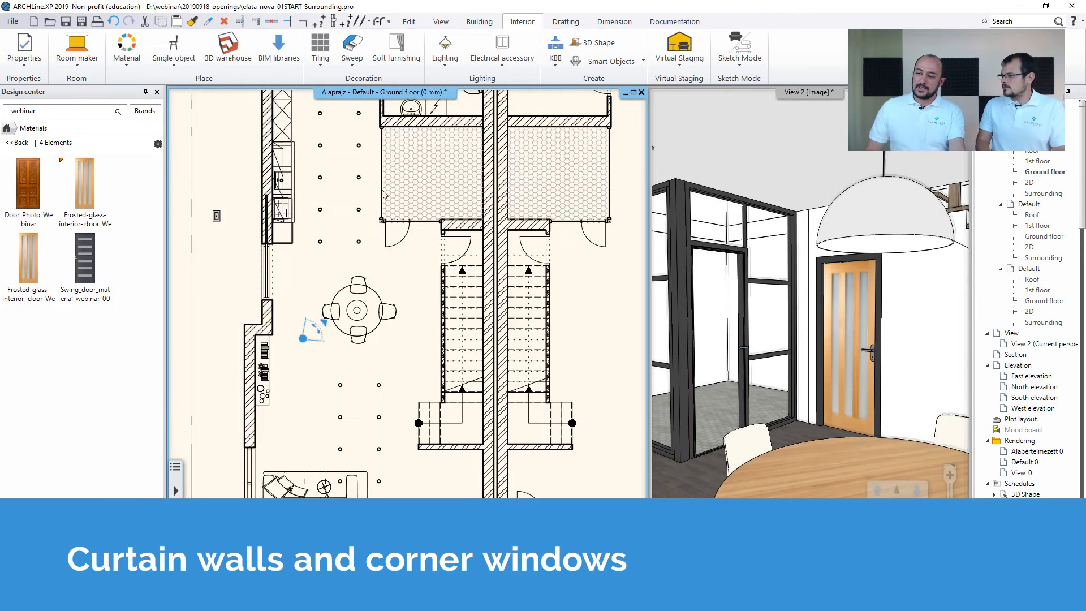
Delete the dark-framed glazed curtain wall at the edge of the 1st floor in the View 2 perspective
{"action": "left_click", "coordinate": [695, 214]}
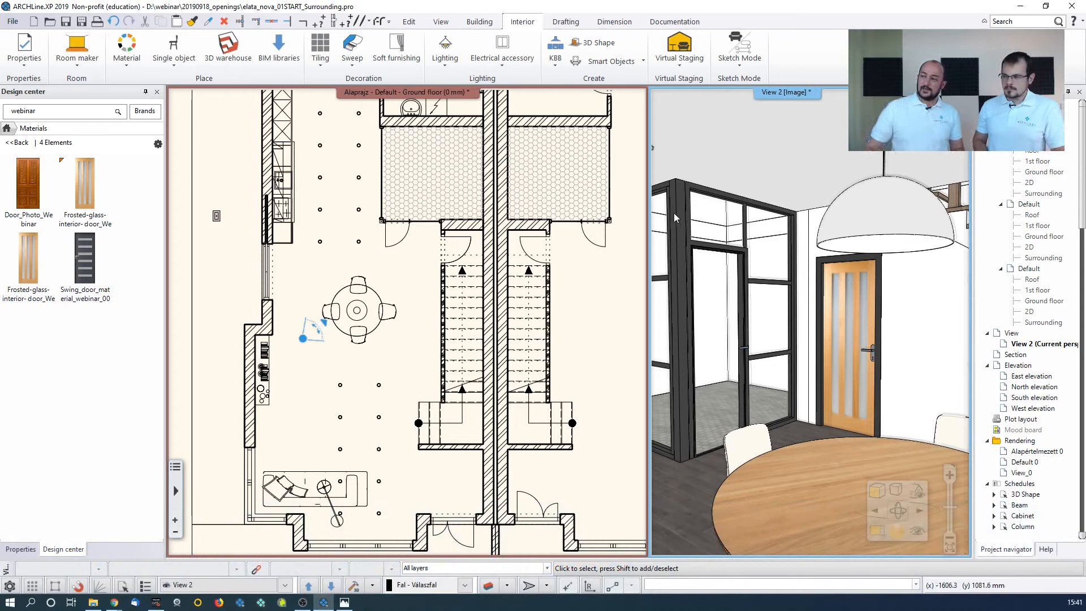
{"action": "left_click_drag", "start_coordinate": [768, 179], "coordinate": [842, 308]}
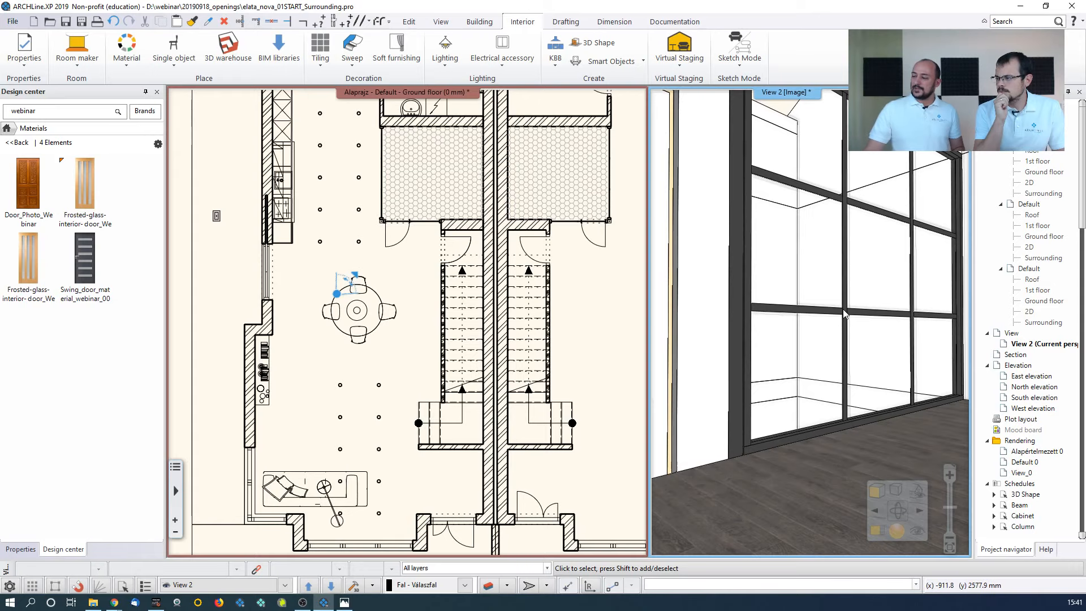
{"action": "left_click", "coordinate": [843, 309]}
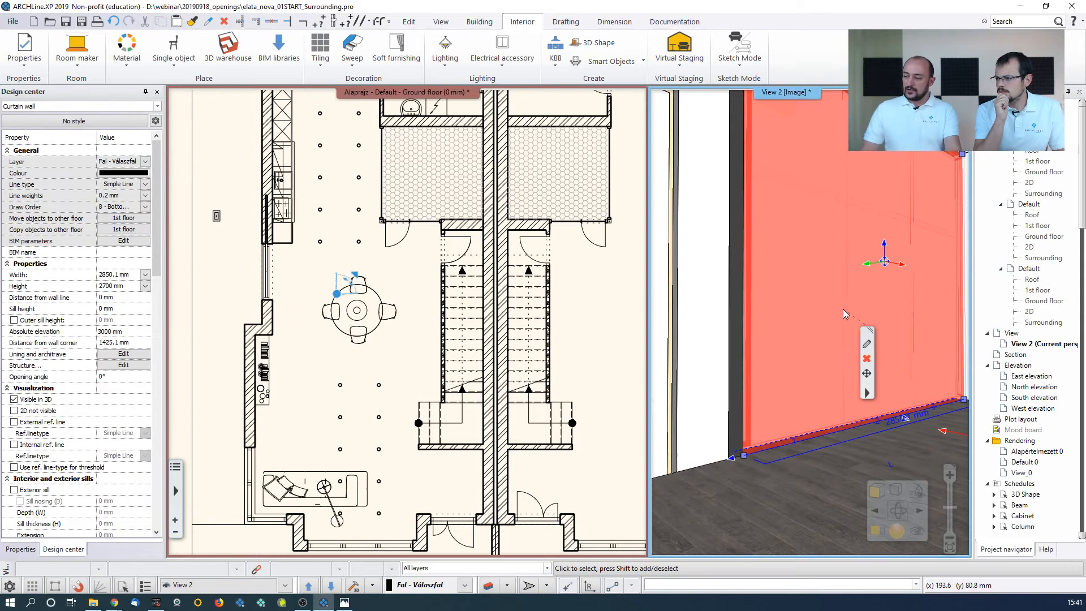
{"action": "key", "text": "Delete"}
Switch the floor plan to the 1st floor around the hexagon-patterned area
{"action": "left_click", "coordinate": [452, 266]}
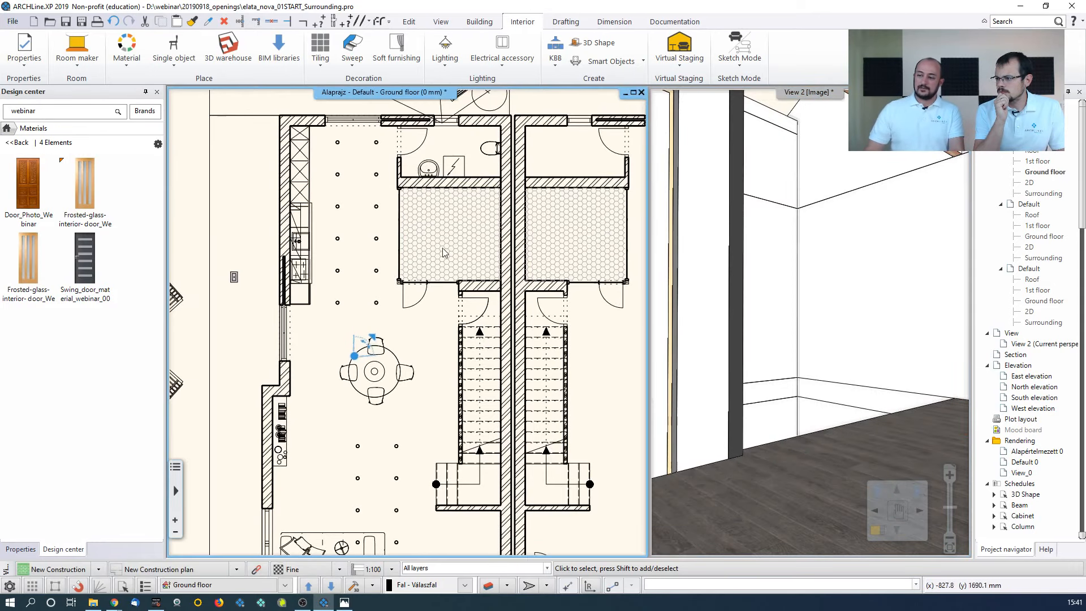
{"action": "key", "text": "Page_Up"}
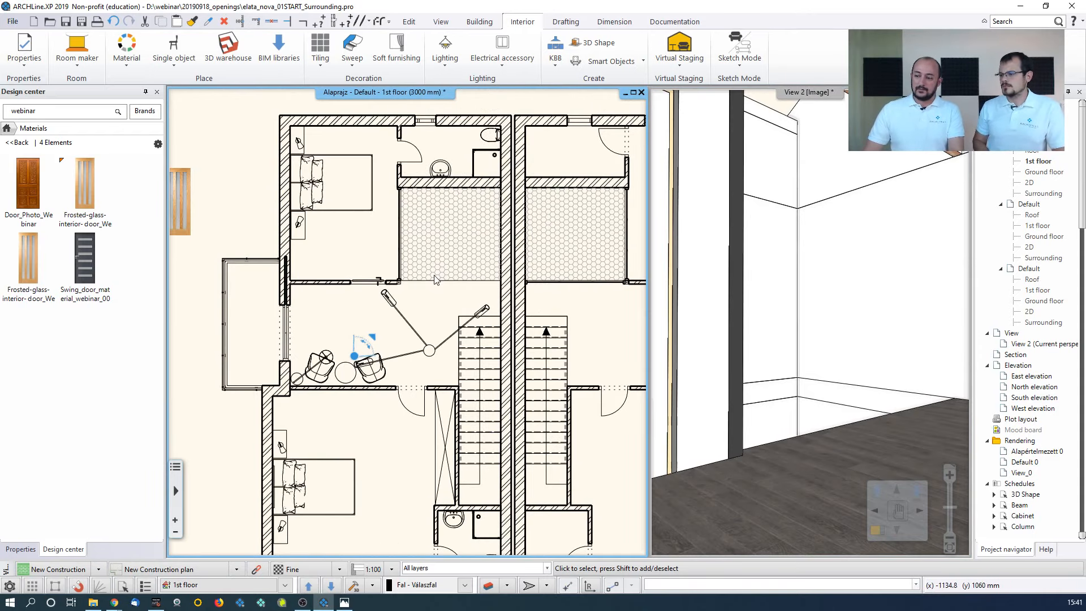
{"action": "scroll", "coordinate": [427, 240], "scroll_direction": "up", "scroll_amount": 2}
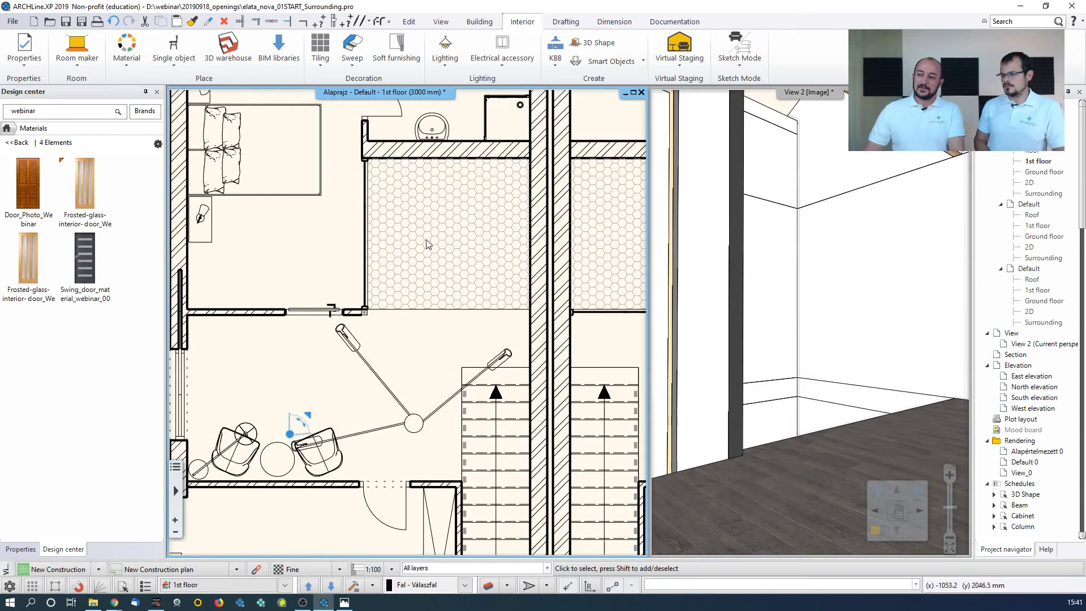
Review the default curtain wall properties and close them without changes
{"action": "left_click", "coordinate": [479, 22]}
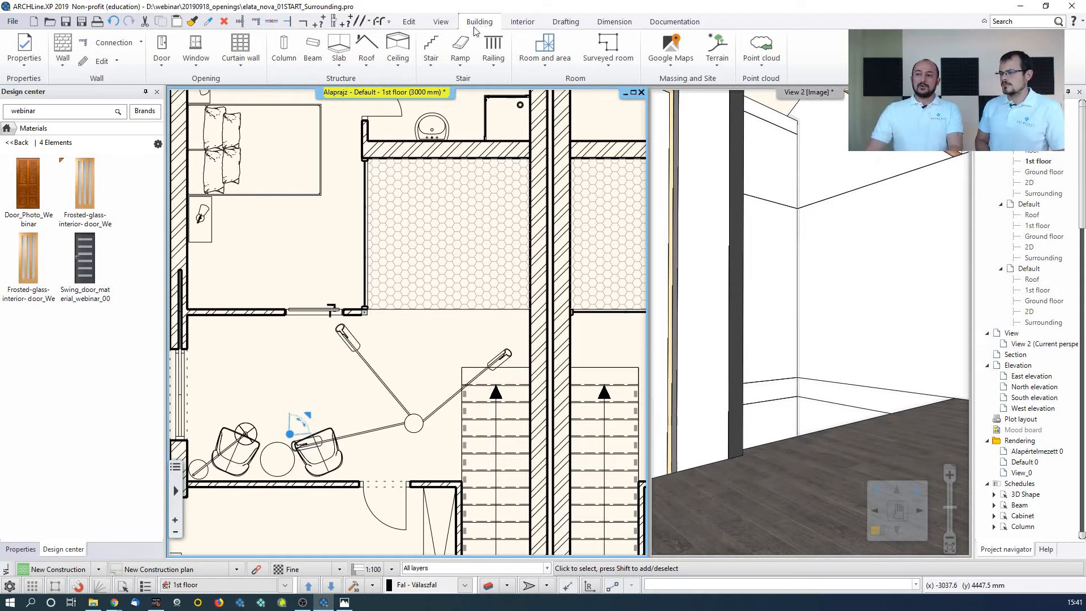
{"action": "right_click", "coordinate": [239, 50]}
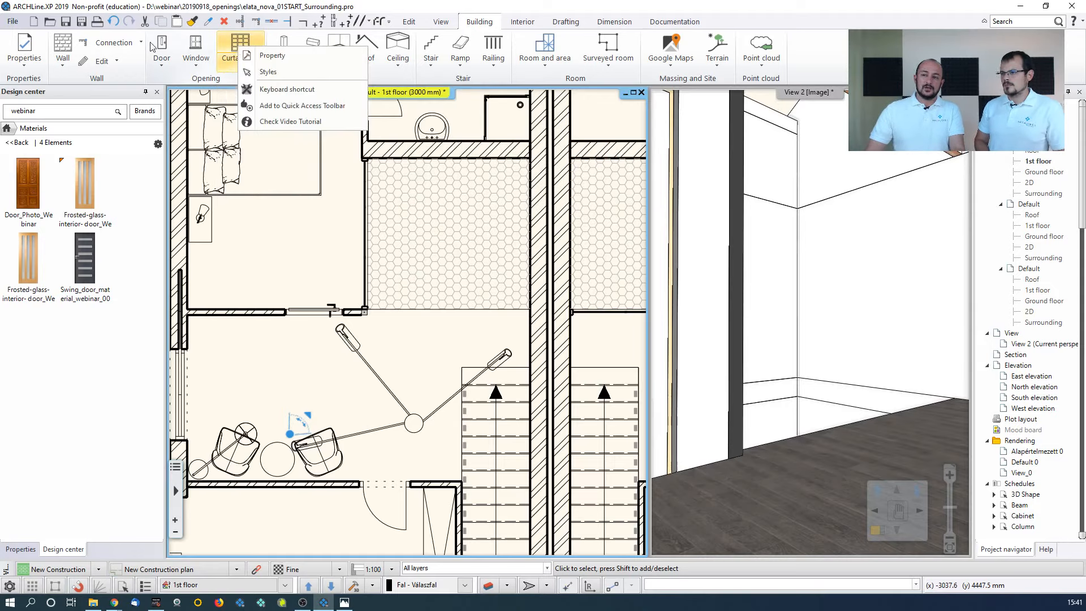
{"action": "left_click", "coordinate": [257, 57]}
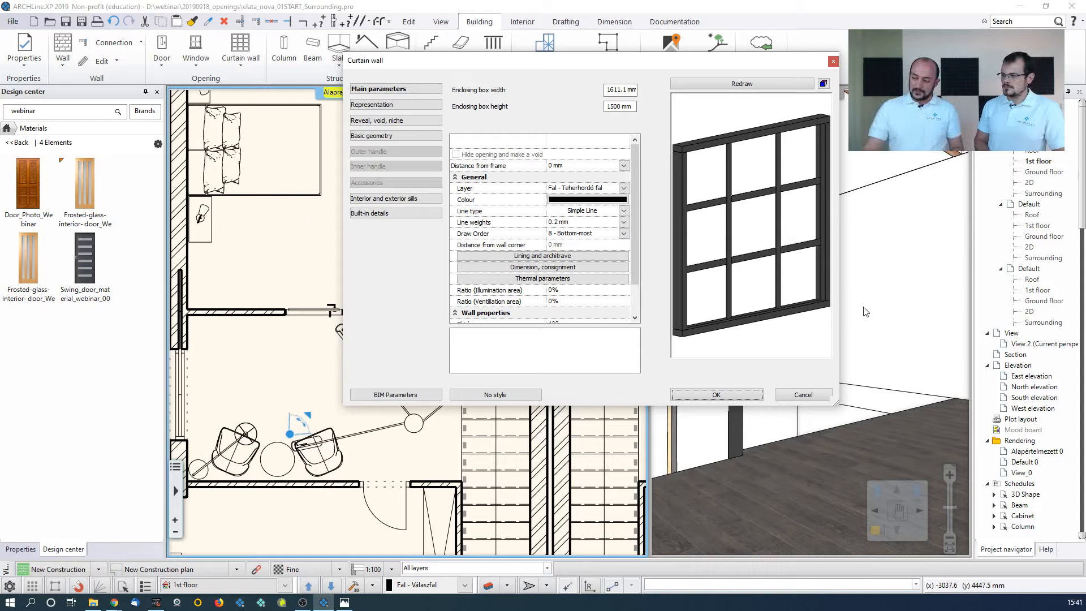
{"action": "left_click", "coordinate": [803, 395]}
Draw a curtain wall about 2858 mm long on the 1st floor from the corner column perpendicular to the opposite hatched wall
{"action": "left_click", "coordinate": [244, 62]}
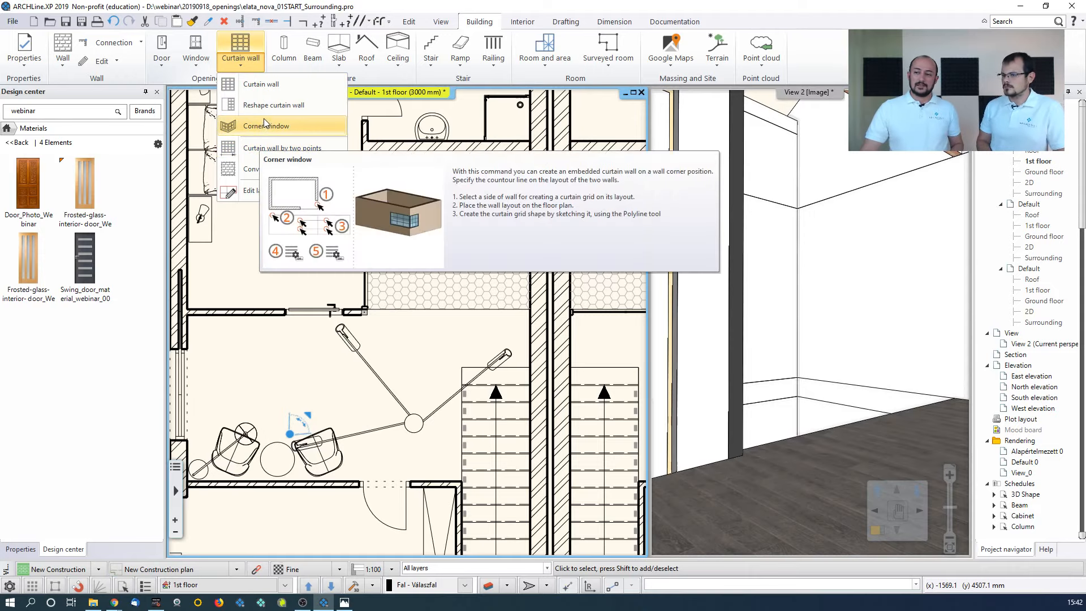
{"action": "left_click", "coordinate": [256, 91]}
{"action": "scroll", "coordinate": [362, 305], "scroll_direction": "up", "scroll_amount": 4}
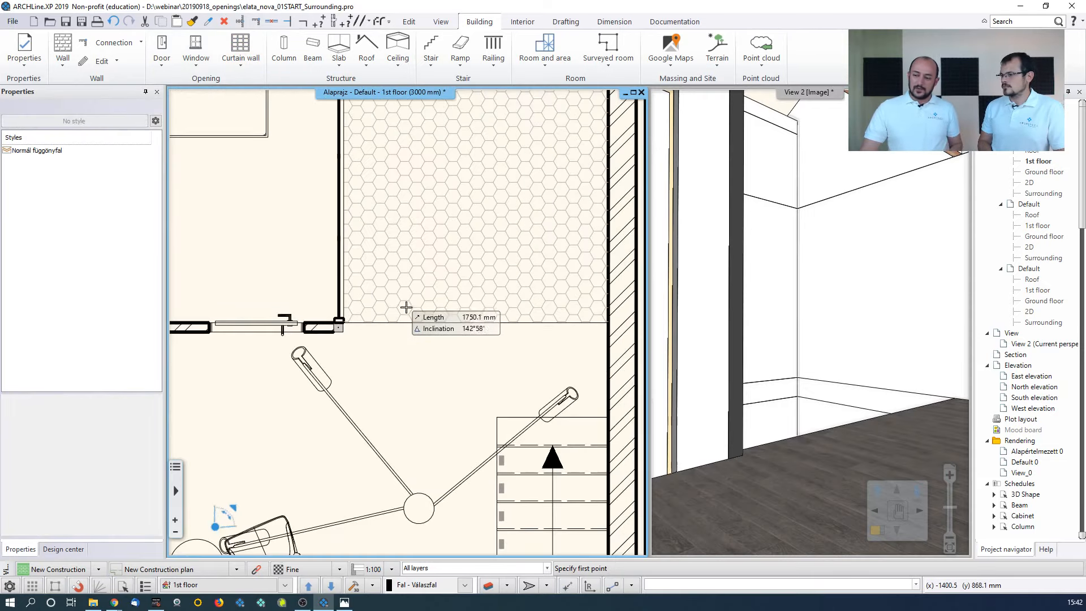
{"action": "left_click", "coordinate": [322, 340]}
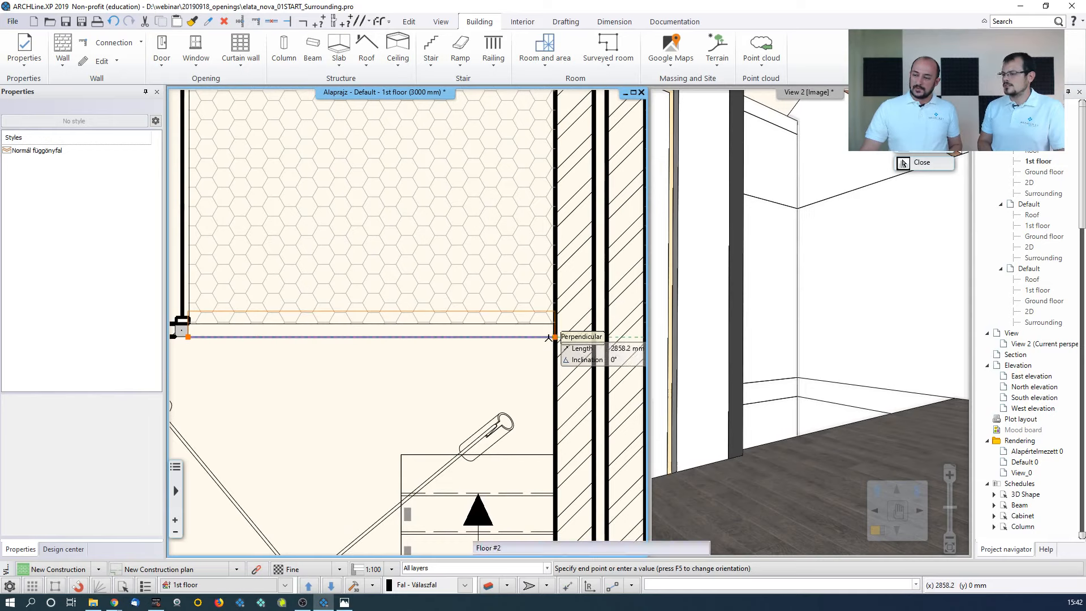
{"action": "left_click", "coordinate": [553, 337]}
{"action": "key", "text": "Escape"}
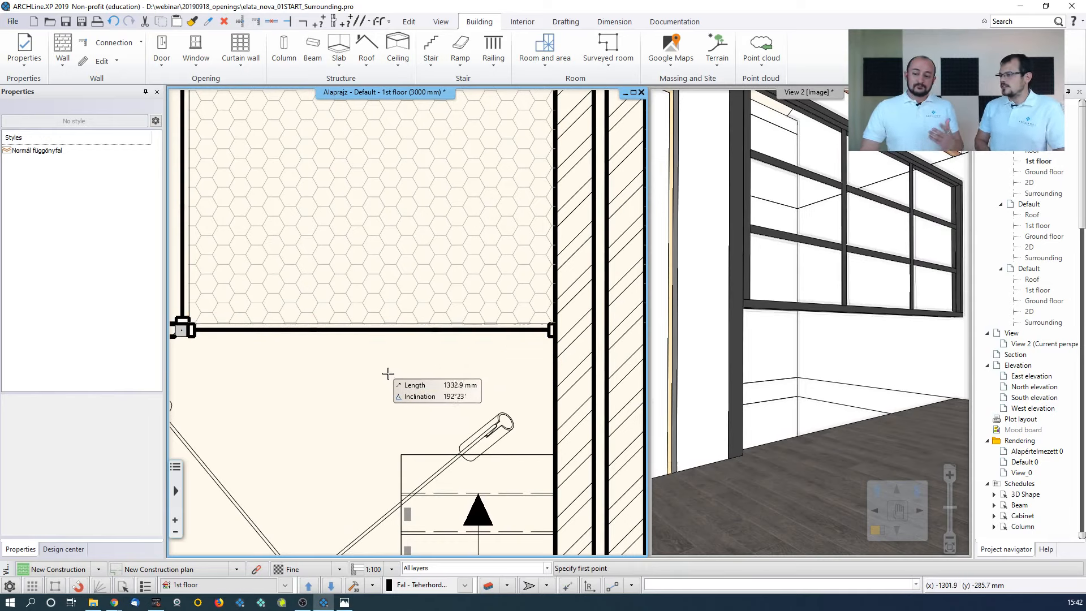
Make View 2 the main view and set the new curtain wall's sill height to 0 mm
{"action": "left_click", "coordinate": [831, 284]}
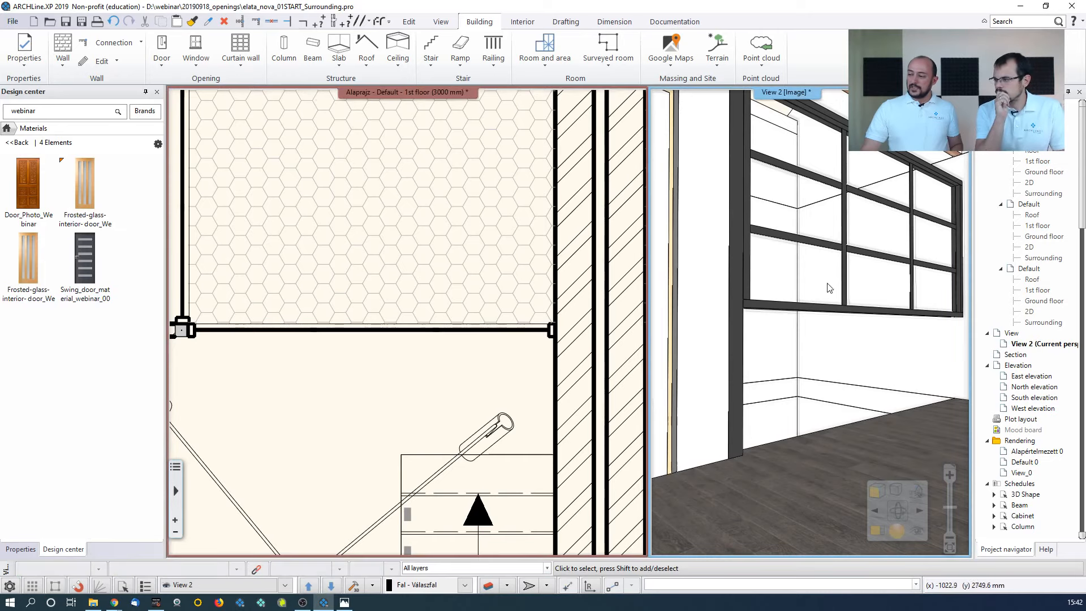
{"action": "left_click", "coordinate": [884, 533]}
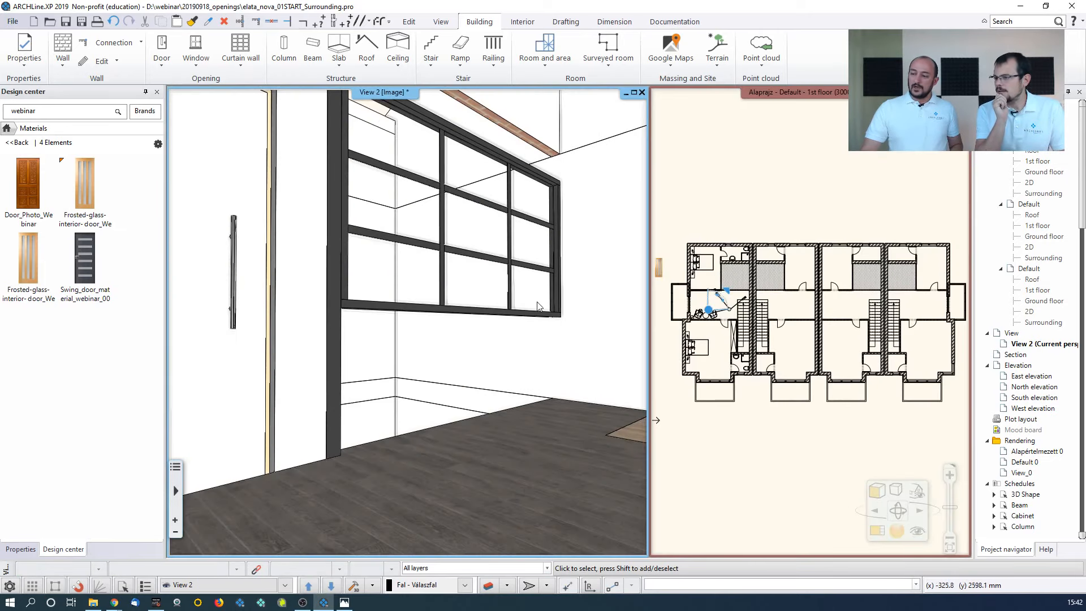
{"action": "left_click", "coordinate": [447, 299]}
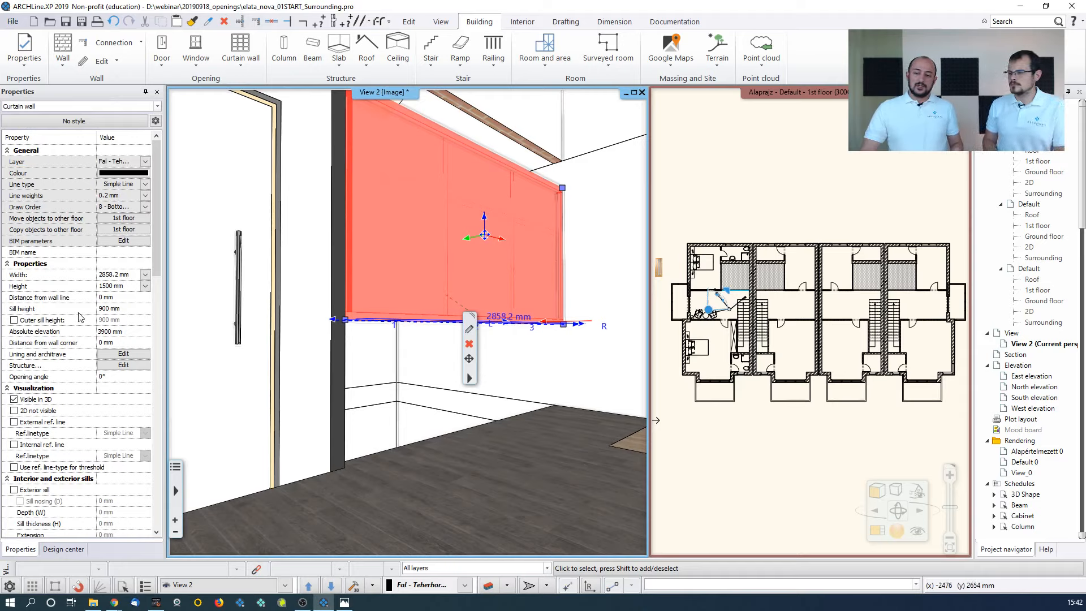
{"action": "left_click", "coordinate": [120, 309]}
{"action": "type", "text": "0"}
{"action": "key", "text": "Return"}
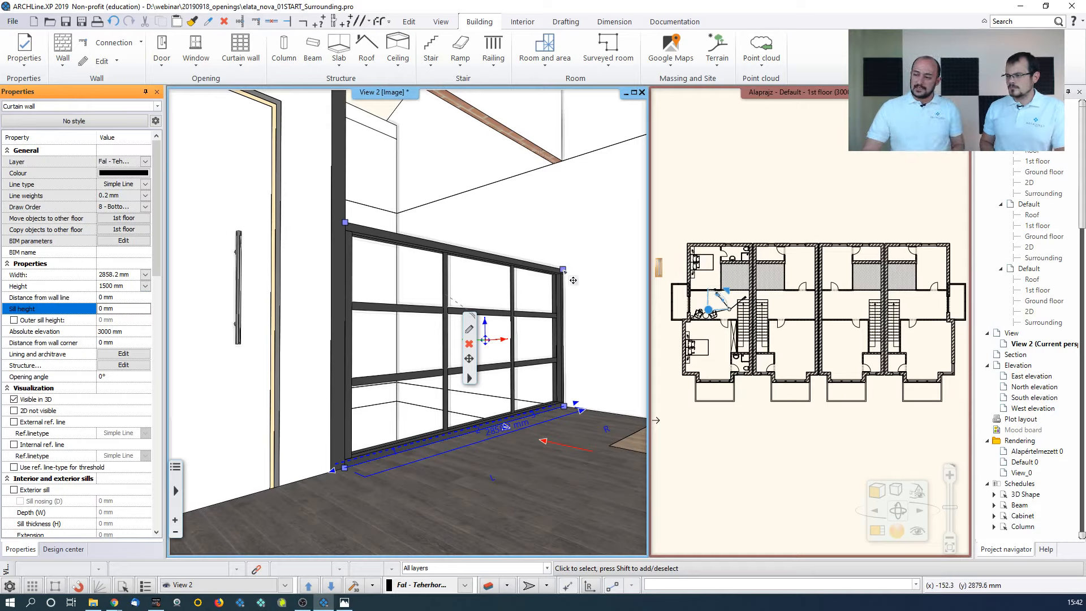
Stretch the curtain wall's top edge up to the ceiling corner endpoint, for a height of 2700 mm
{"action": "left_click", "coordinate": [586, 277]}
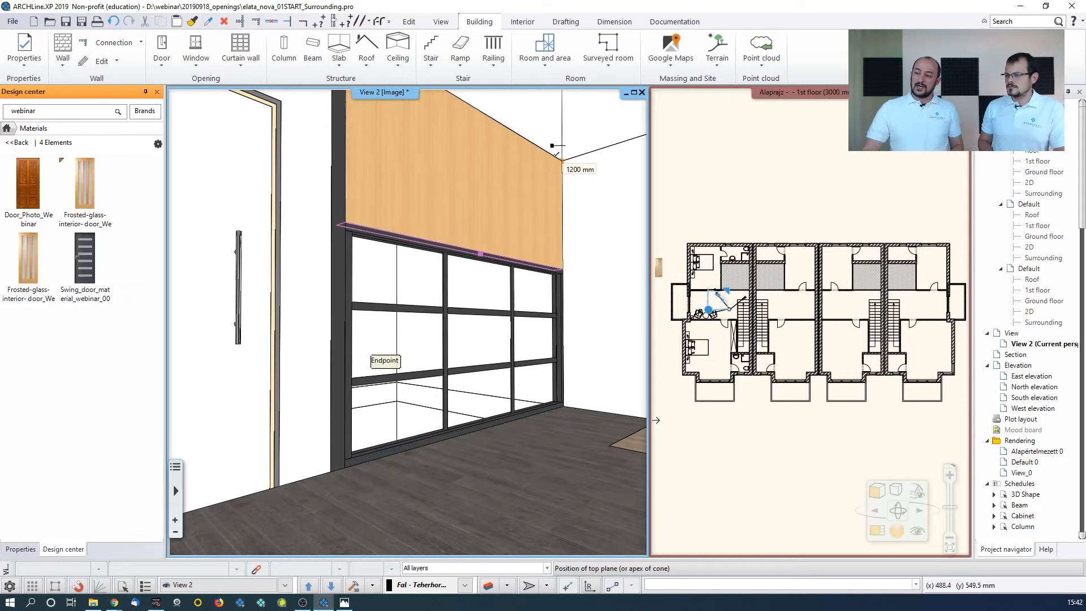
{"action": "left_click", "coordinate": [563, 167]}
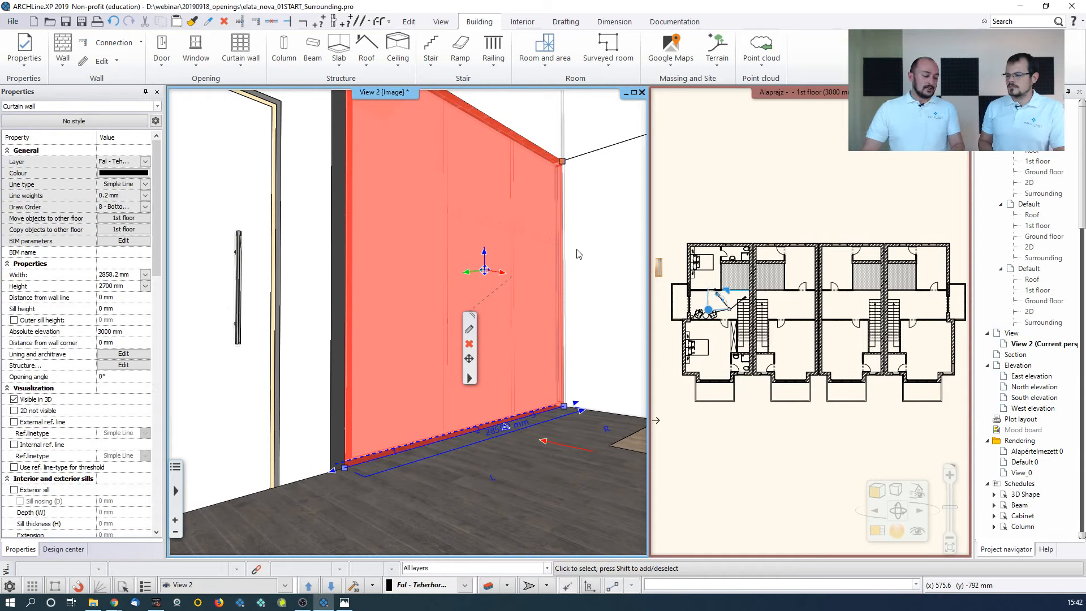
{"action": "type", "text": "0"}
{"action": "key", "text": "Return"}
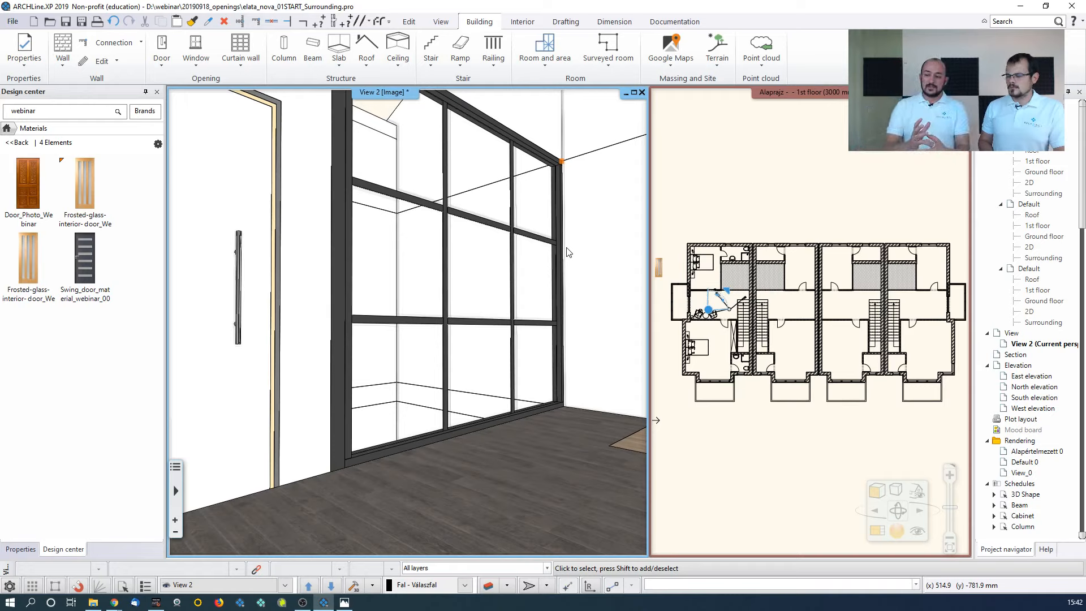
Set the new 1st-floor curtain wall's number of horizontal glasses to 2 in its basic geometry and apply it
{"action": "left_click", "coordinate": [444, 285]}
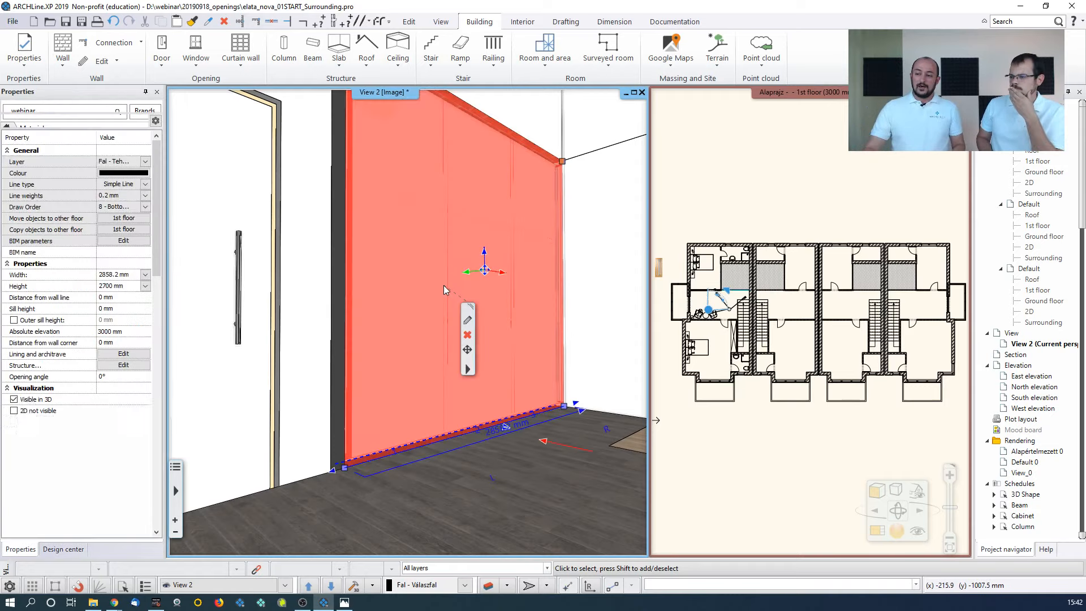
{"action": "left_click", "coordinate": [469, 321]}
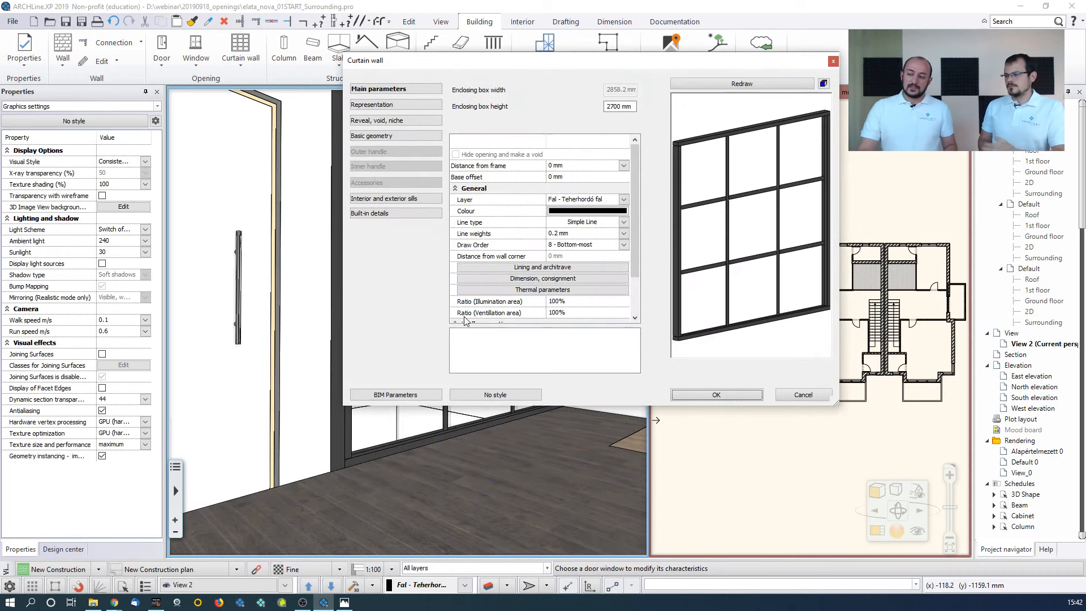
{"action": "left_click", "coordinate": [421, 105]}
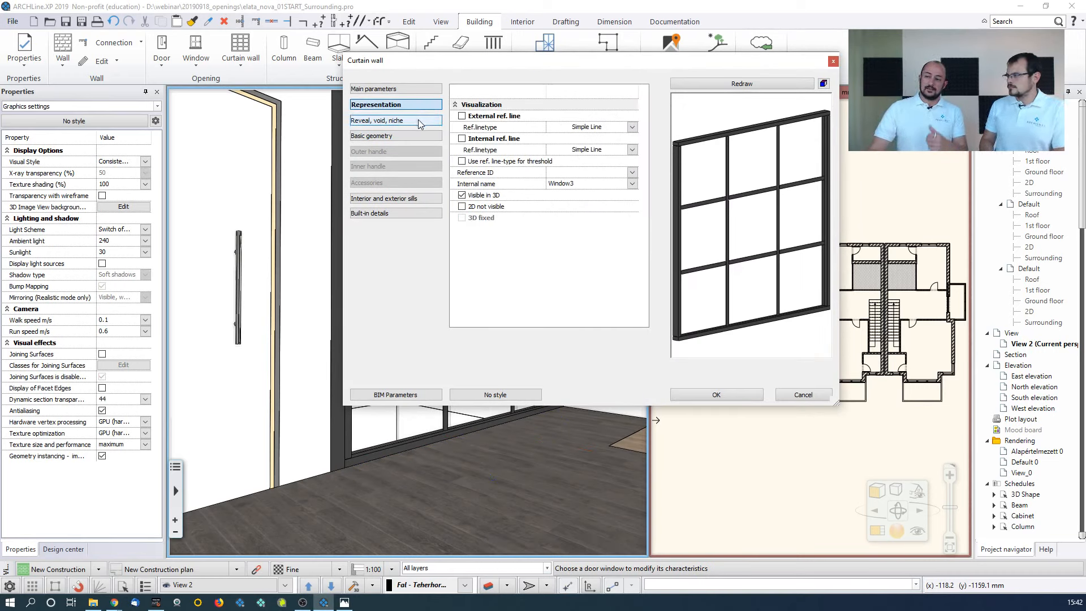
{"action": "left_click", "coordinate": [418, 122]}
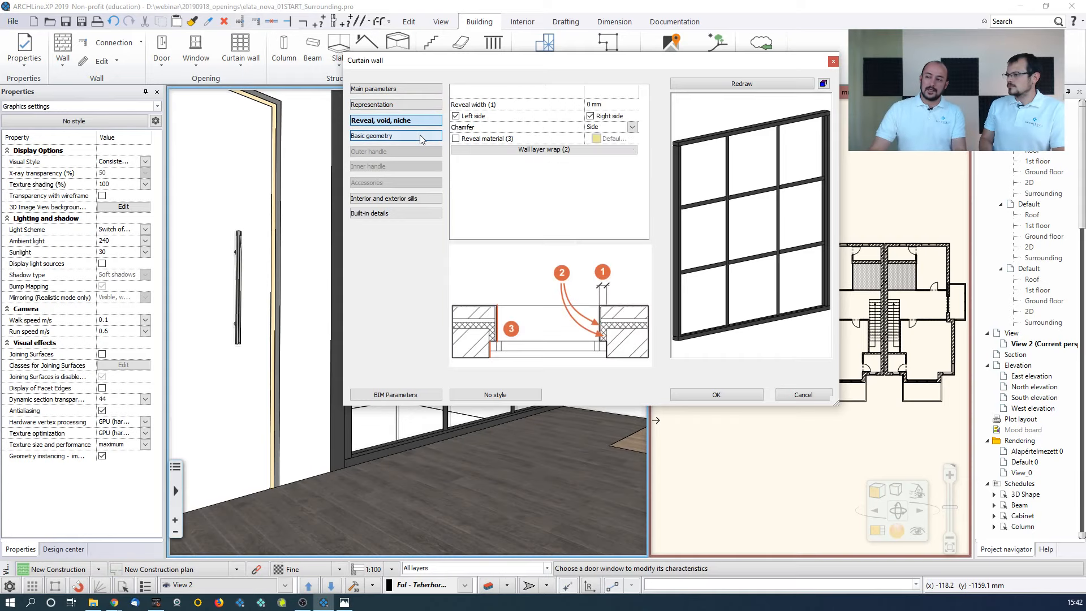
{"action": "left_click", "coordinate": [423, 138]}
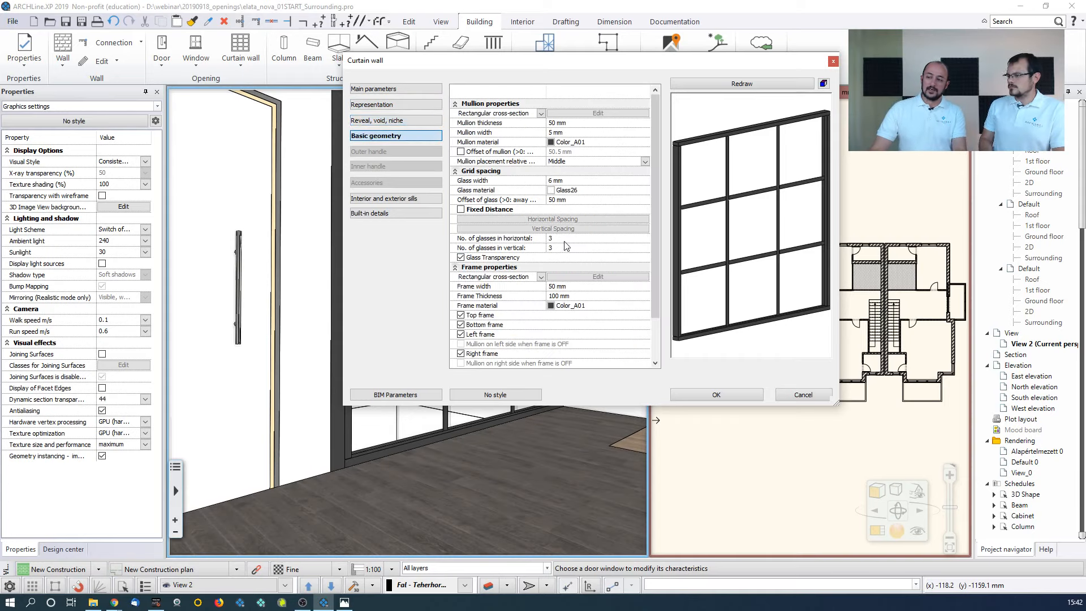
{"action": "left_click", "coordinate": [566, 240]}
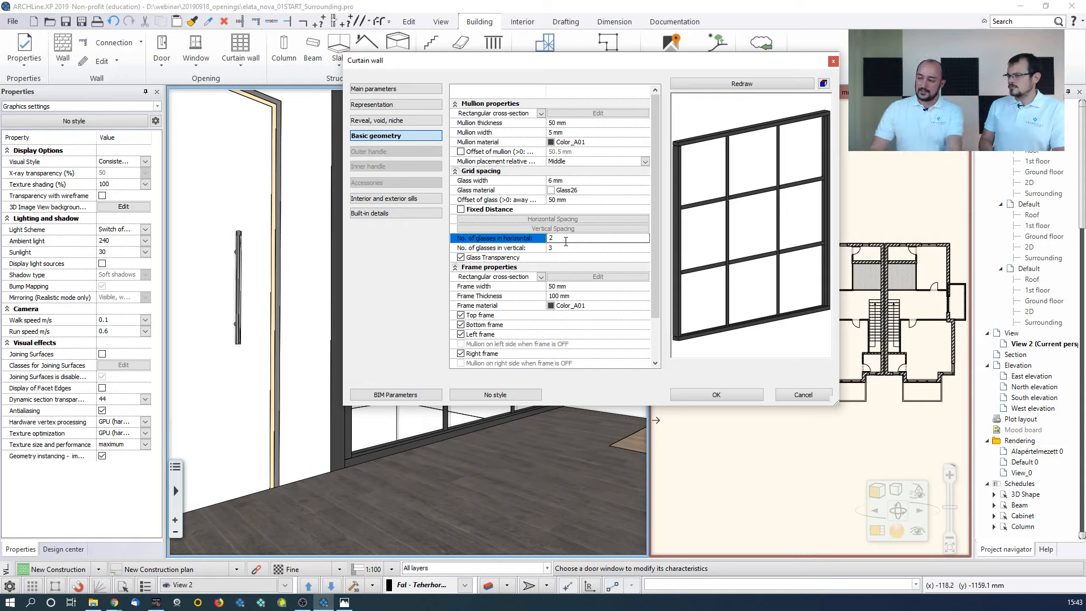
{"action": "type", "text": "2"}
{"action": "left_click", "coordinate": [730, 84]}
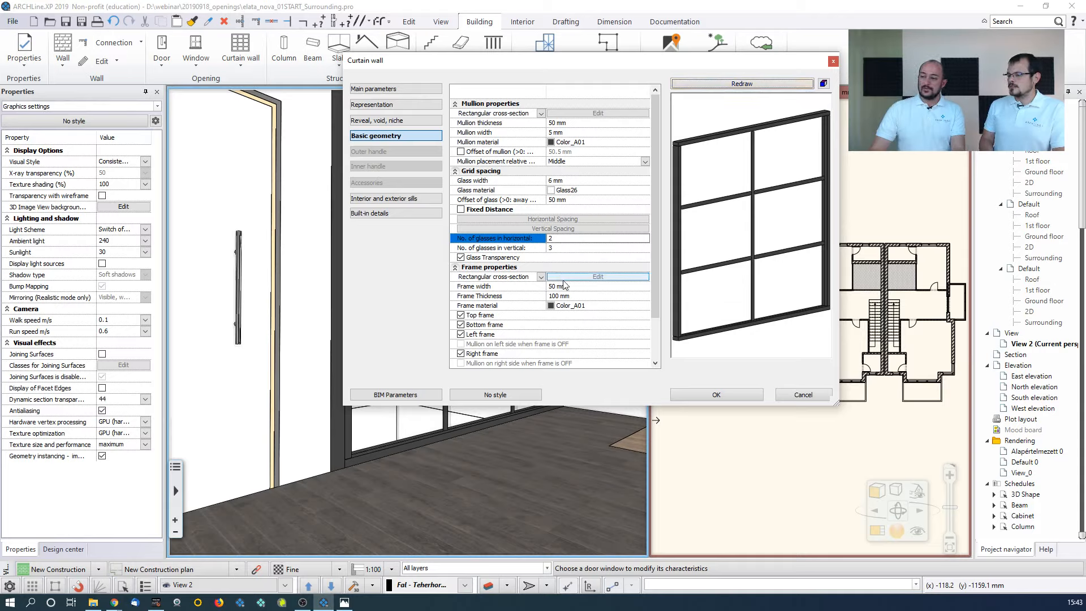
{"action": "left_click", "coordinate": [714, 396]}
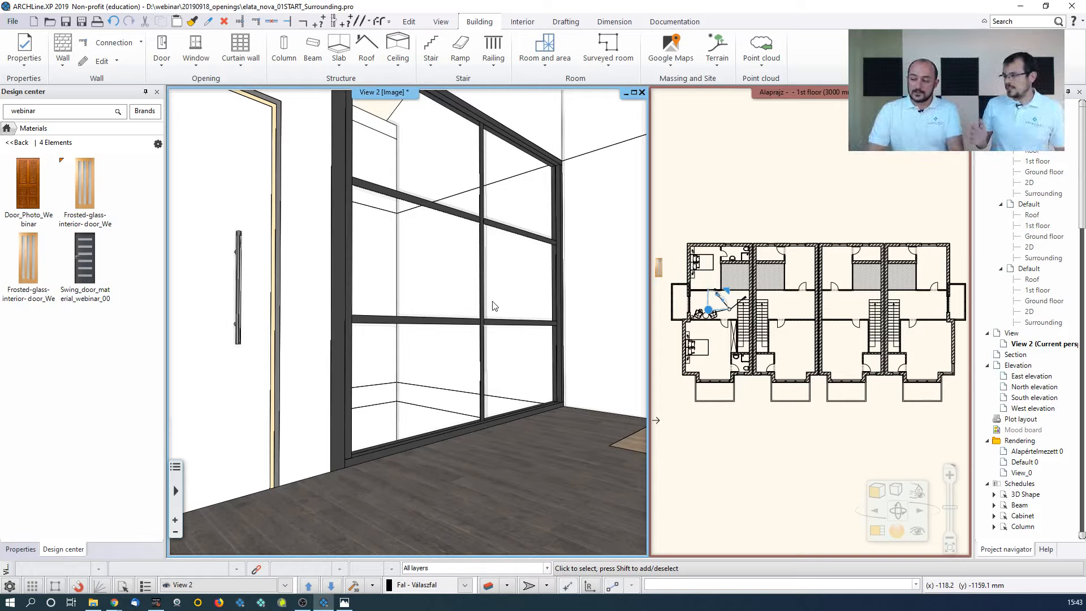
Open the 1st-floor curtain wall's layout for editing, place it in the empty area beside the plan, and leave it unchanged
{"action": "middle_click_drag", "start_coordinate": [484, 447], "coordinate": [475, 378]}
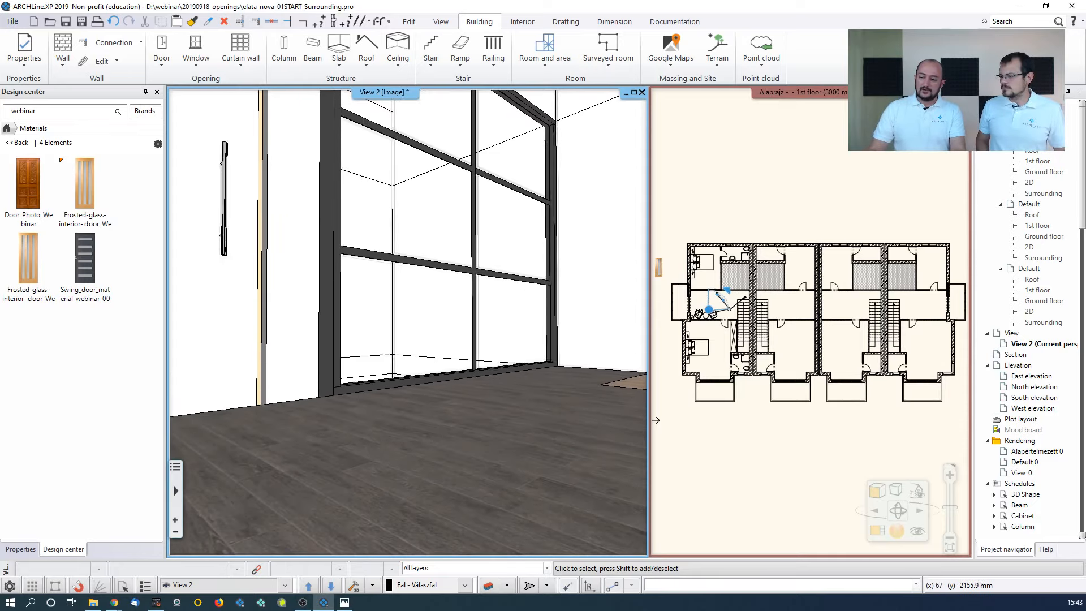
{"action": "middle_click_drag", "start_coordinate": [492, 507], "coordinate": [487, 113]}
{"action": "middle_click_drag", "start_coordinate": [488, 452], "coordinate": [467, 243]}
{"action": "scroll", "coordinate": [697, 271], "scroll_direction": "up", "scroll_amount": 8}
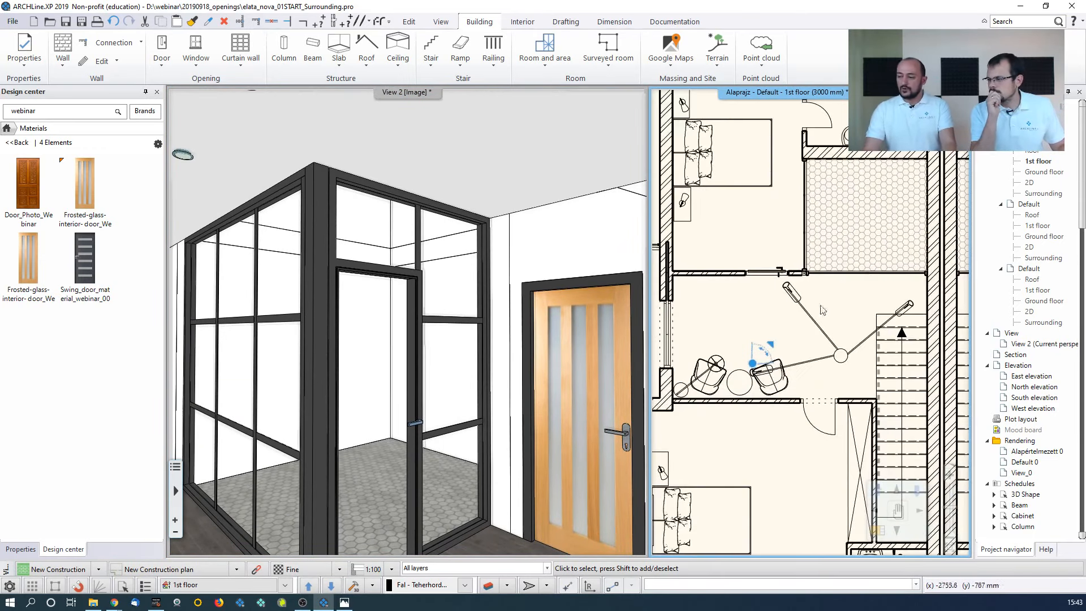
{"action": "left_click", "coordinate": [822, 273]}
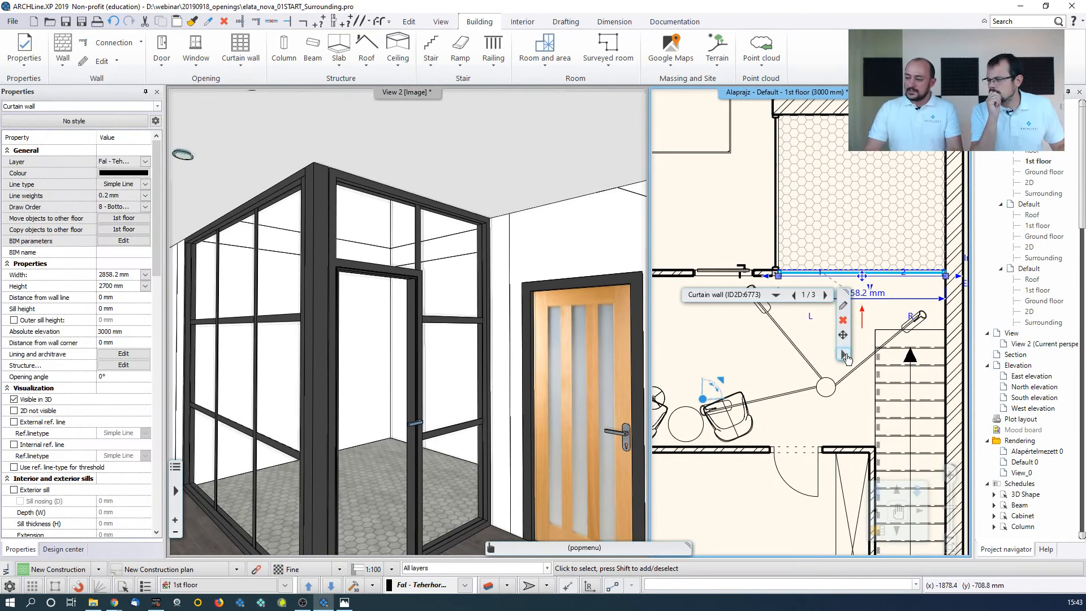
{"action": "left_click", "coordinate": [844, 354]}
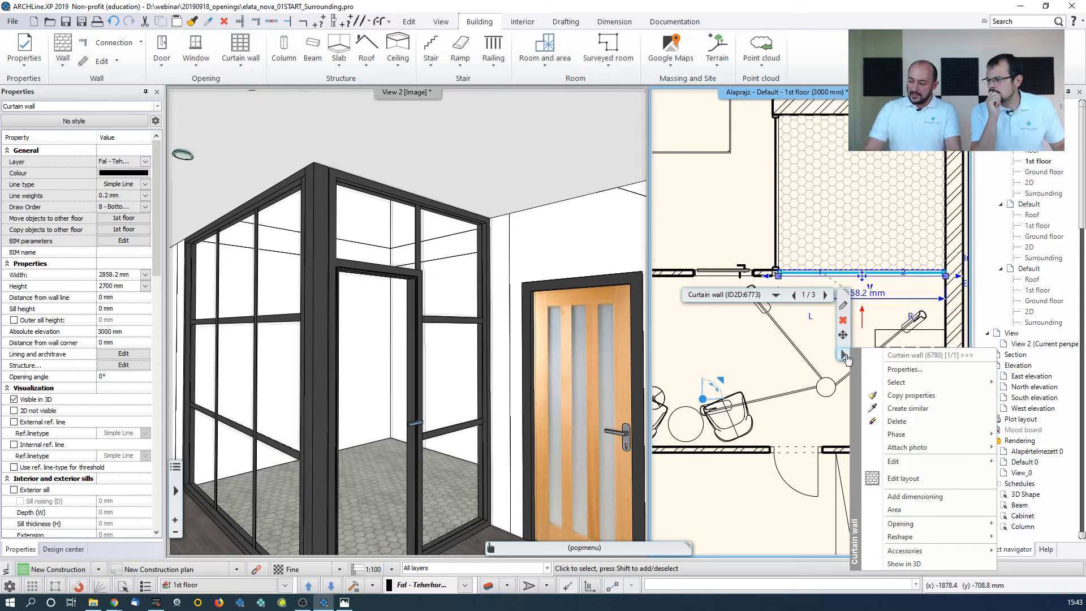
{"action": "left_click", "coordinate": [933, 482]}
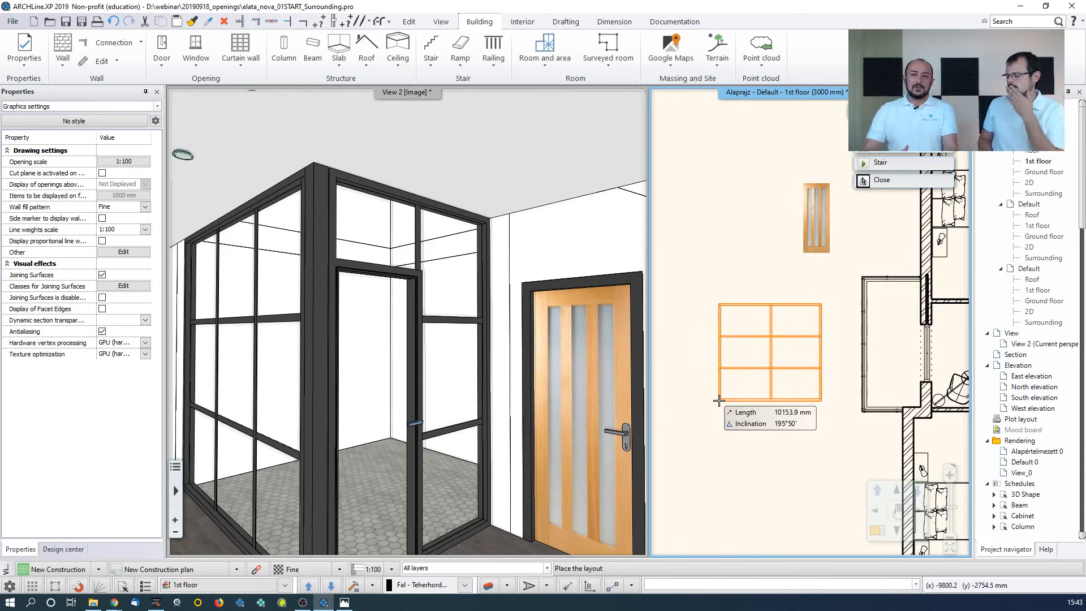
{"action": "left_click", "coordinate": [719, 400]}
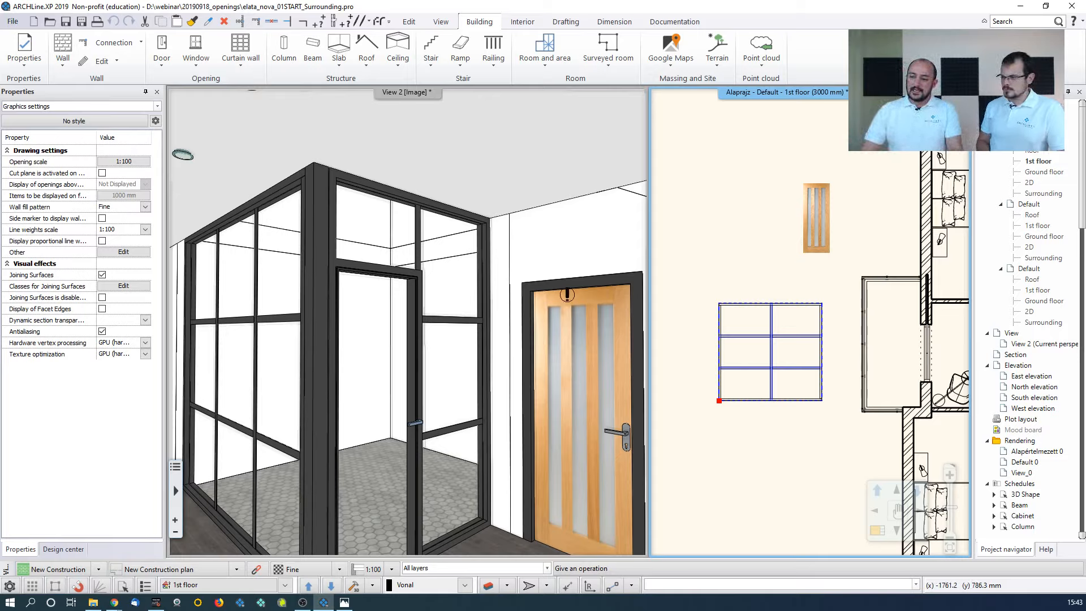
{"action": "scroll", "coordinate": [839, 396], "scroll_direction": "up", "scroll_amount": 2}
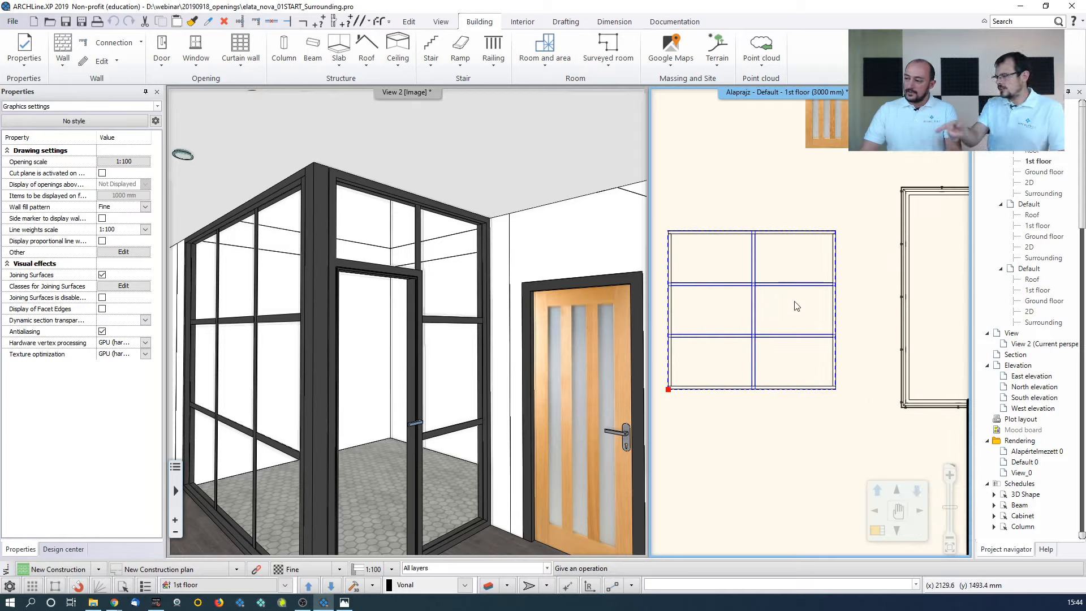
{"action": "scroll", "coordinate": [796, 306], "scroll_direction": "down", "scroll_amount": 1}
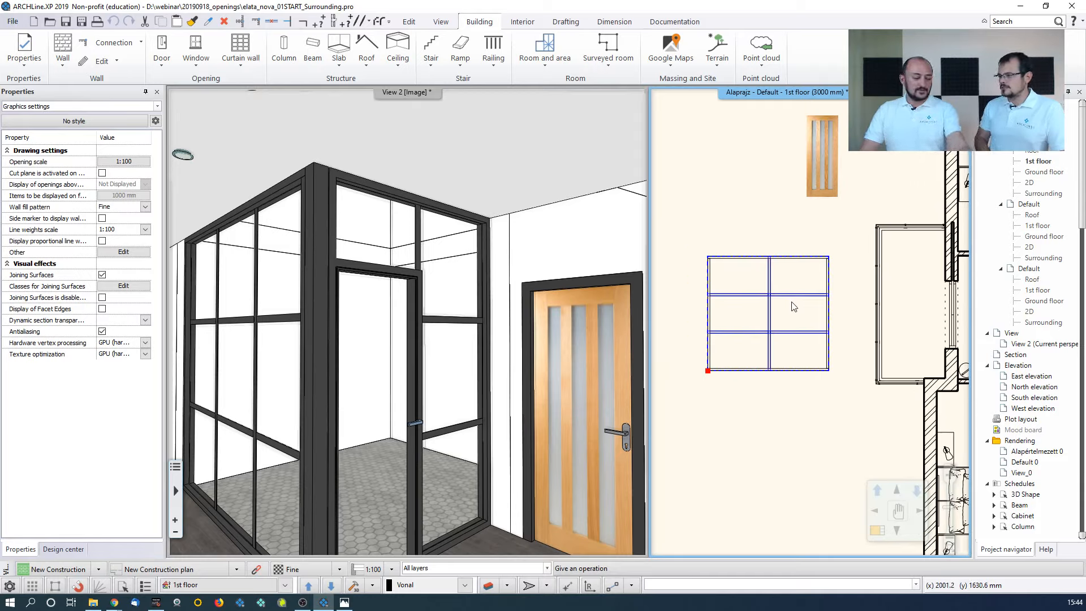
{"action": "left_click", "coordinate": [809, 296]}
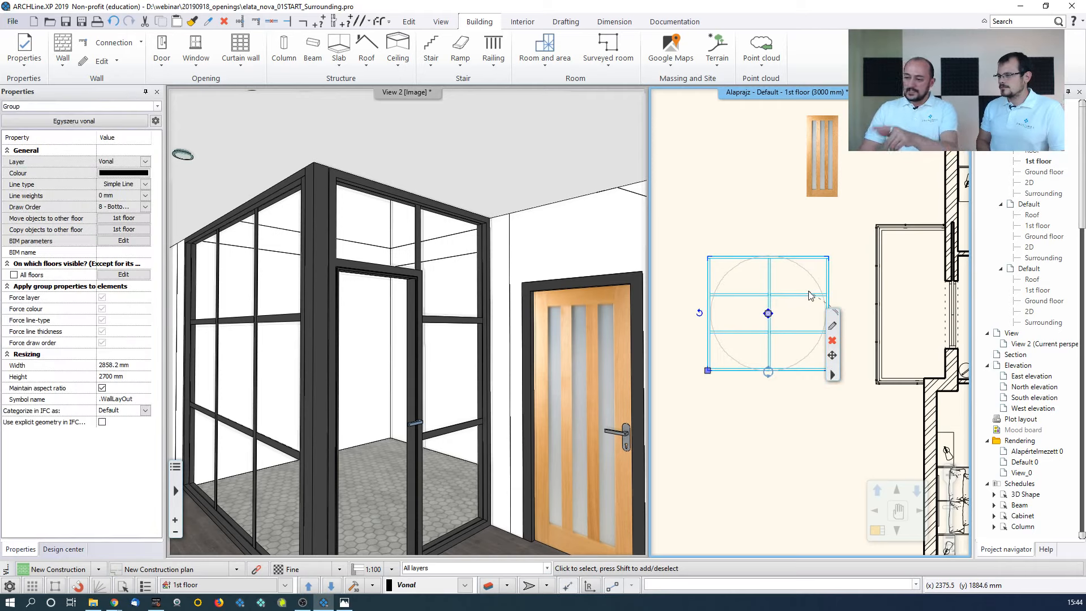
{"action": "key", "text": "Escape"}
Switch the plan to the ground floor and place the editable layout of the curtain wall with the door outside the building
{"action": "middle_click_drag", "start_coordinate": [816, 307], "coordinate": [733, 295]}
{"action": "middle_click_drag", "start_coordinate": [782, 270], "coordinate": [788, 271]}
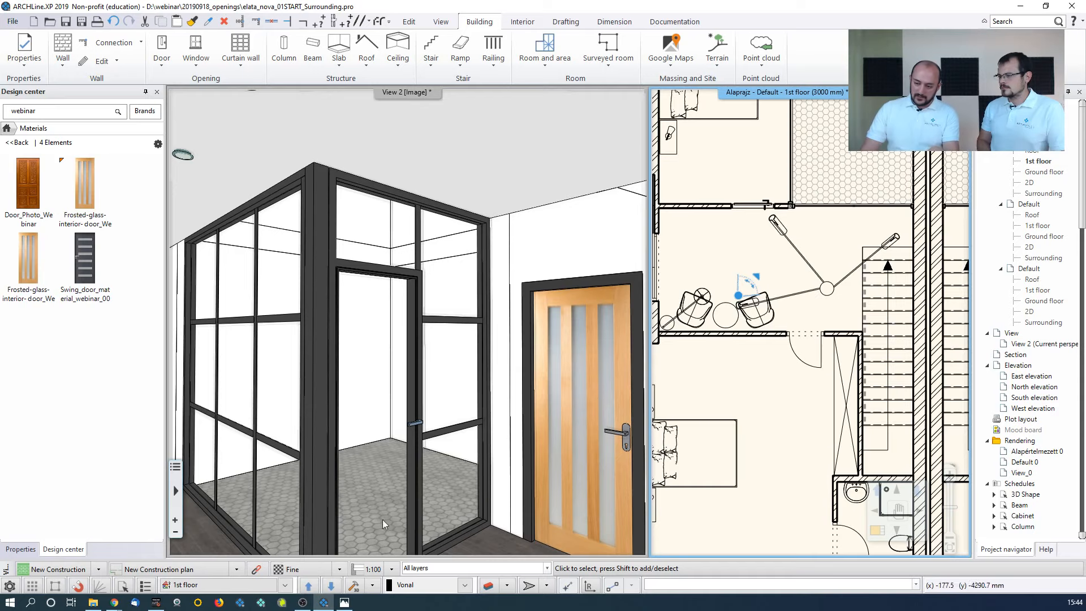
{"action": "left_click", "coordinate": [332, 584]}
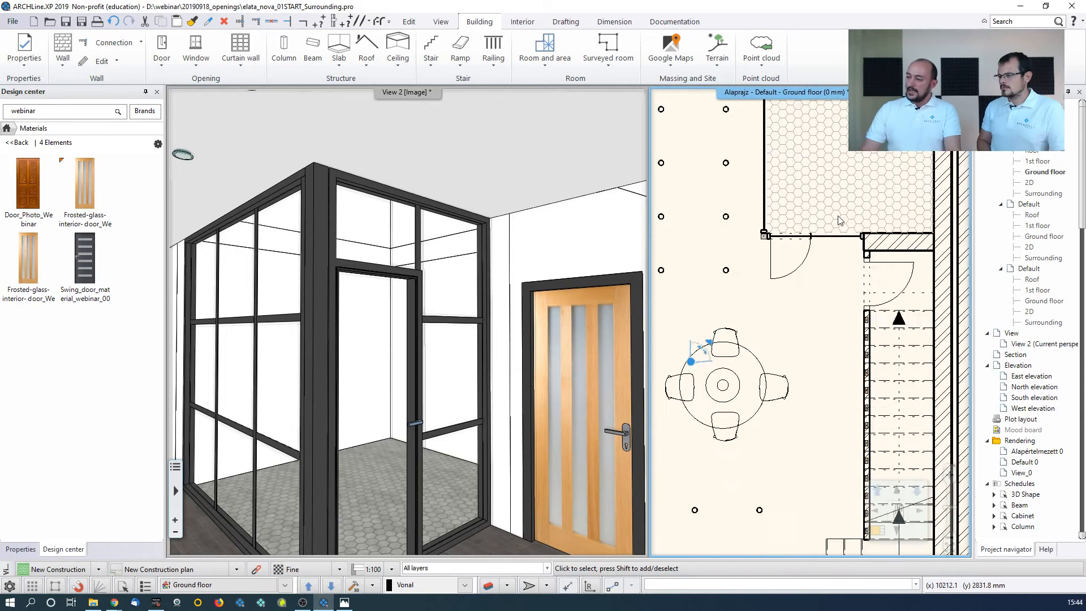
{"action": "scroll", "coordinate": [822, 293], "scroll_direction": "up", "scroll_amount": 3}
{"action": "left_click", "coordinate": [827, 293]}
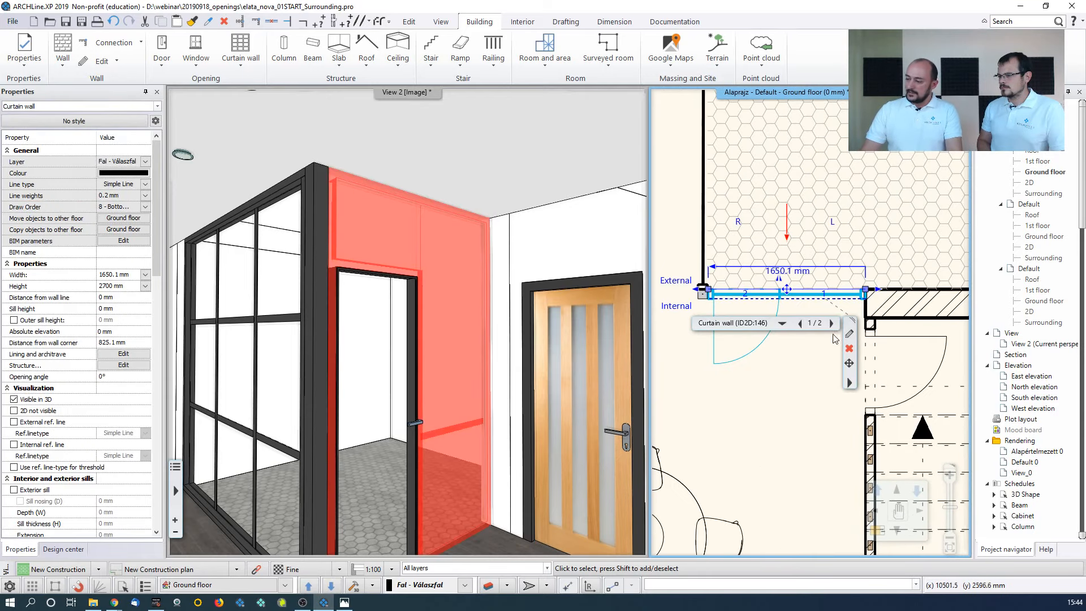
{"action": "left_click", "coordinate": [849, 383]}
{"action": "left_click", "coordinate": [899, 300]}
{"action": "scroll", "coordinate": [809, 329], "scroll_direction": "down", "scroll_amount": 5}
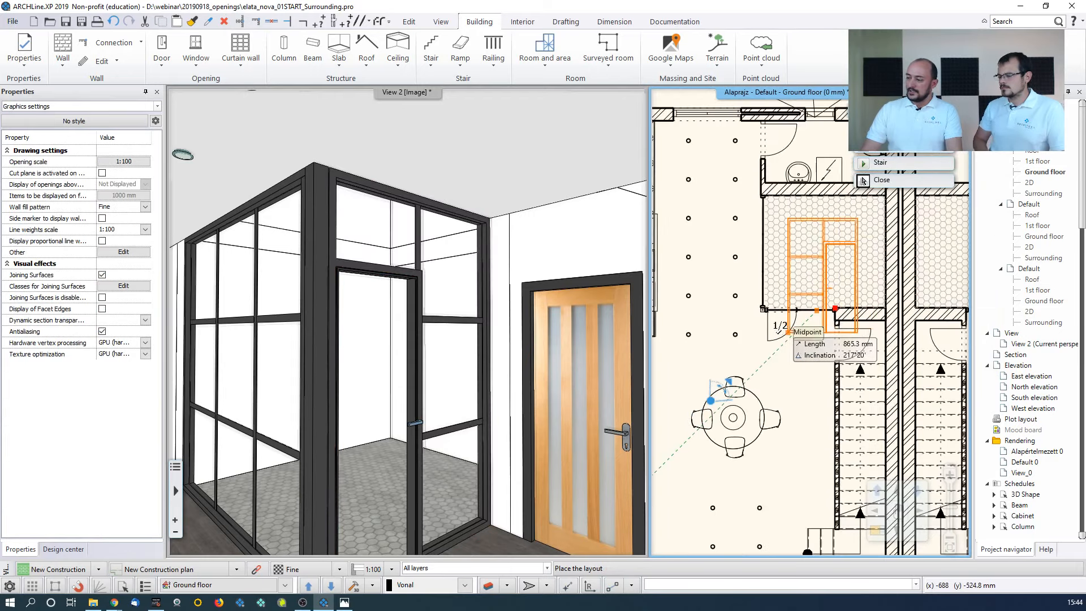
{"action": "left_click", "coordinate": [812, 302]}
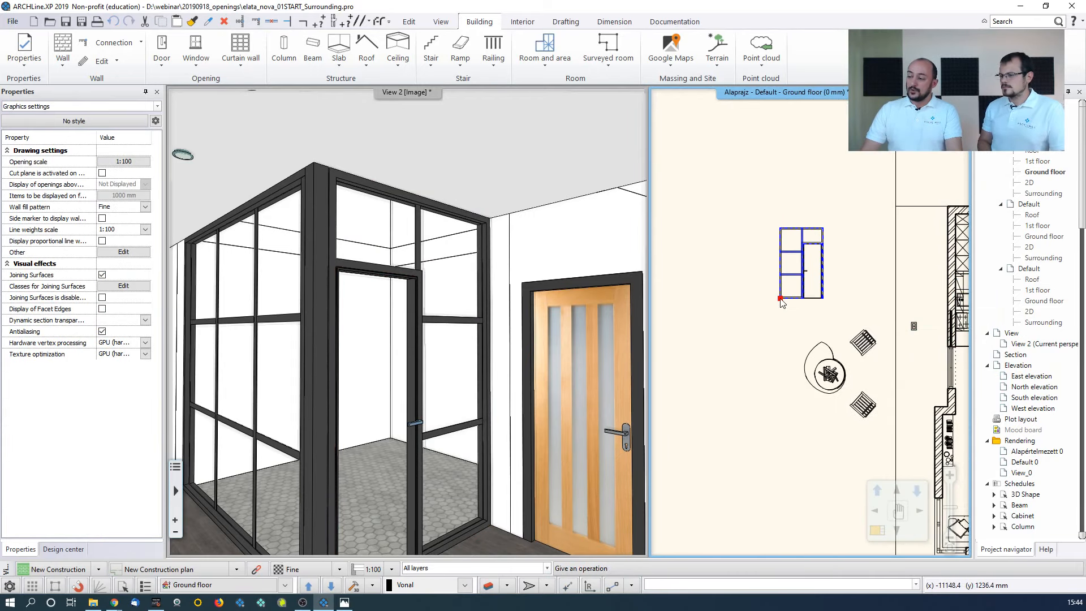
Move the upper horizontal mullion beside the door up to the door frame's top endpoint and finish the layout edit
{"action": "scroll", "coordinate": [814, 311], "scroll_direction": "up", "scroll_amount": 5}
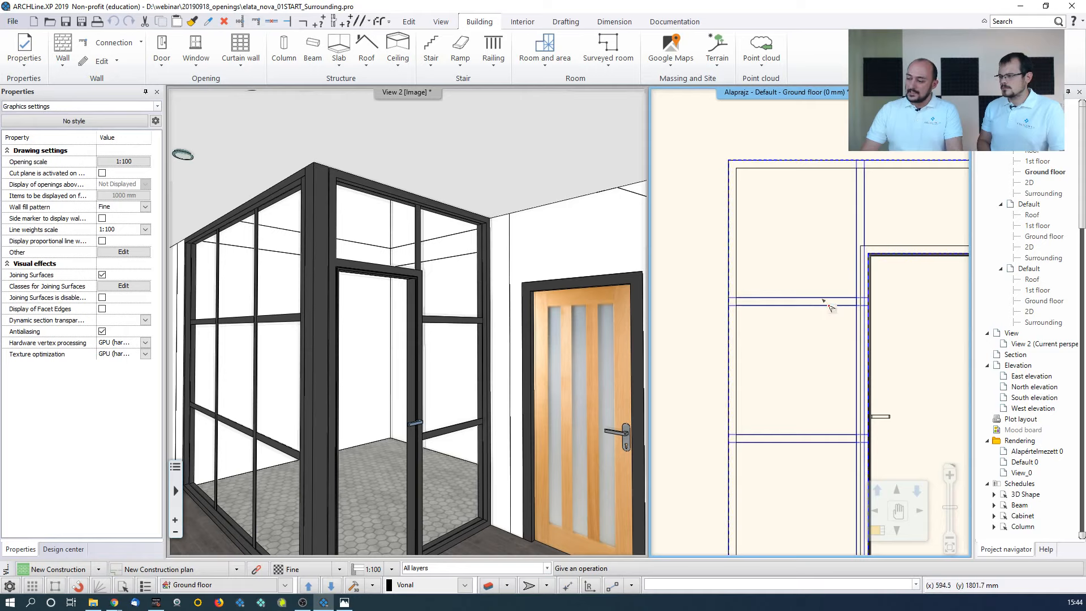
{"action": "right_click", "coordinate": [822, 298]}
{"action": "left_click", "coordinate": [831, 306]}
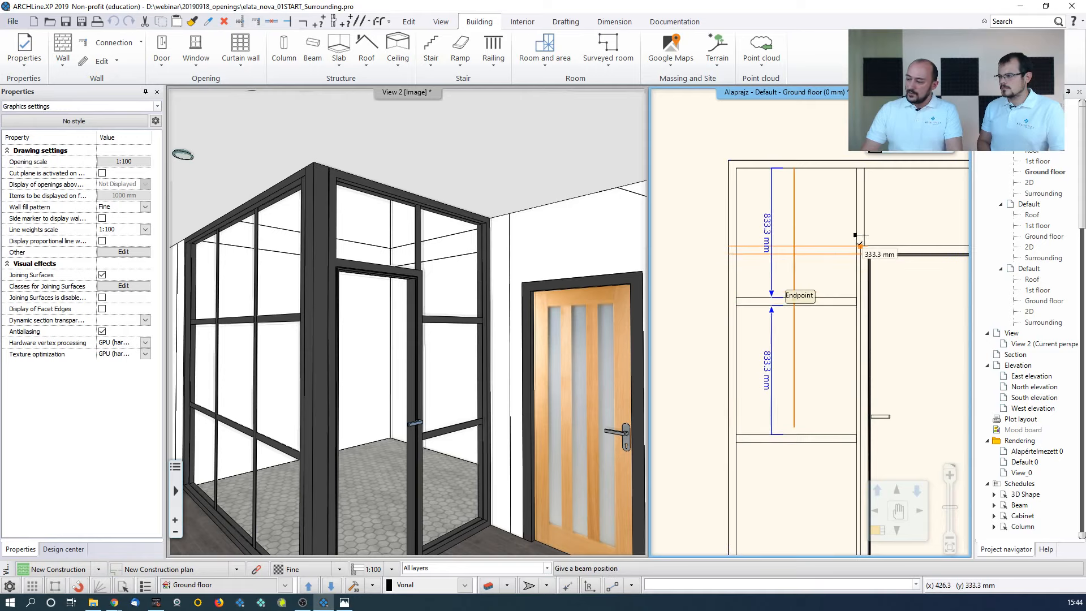
{"action": "left_click", "coordinate": [860, 237]}
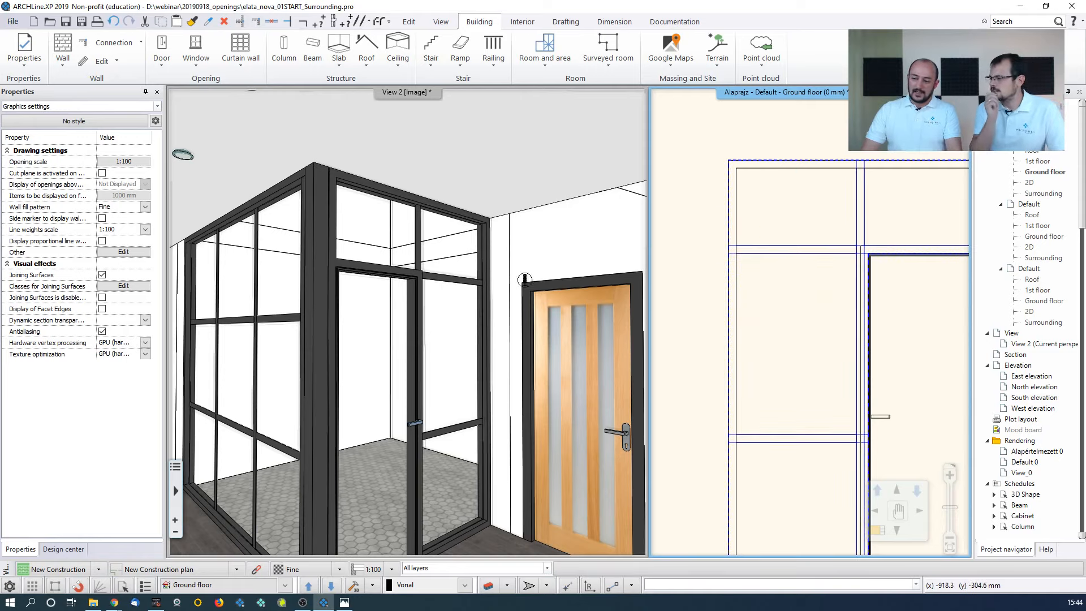
{"action": "left_click", "coordinate": [807, 308]}
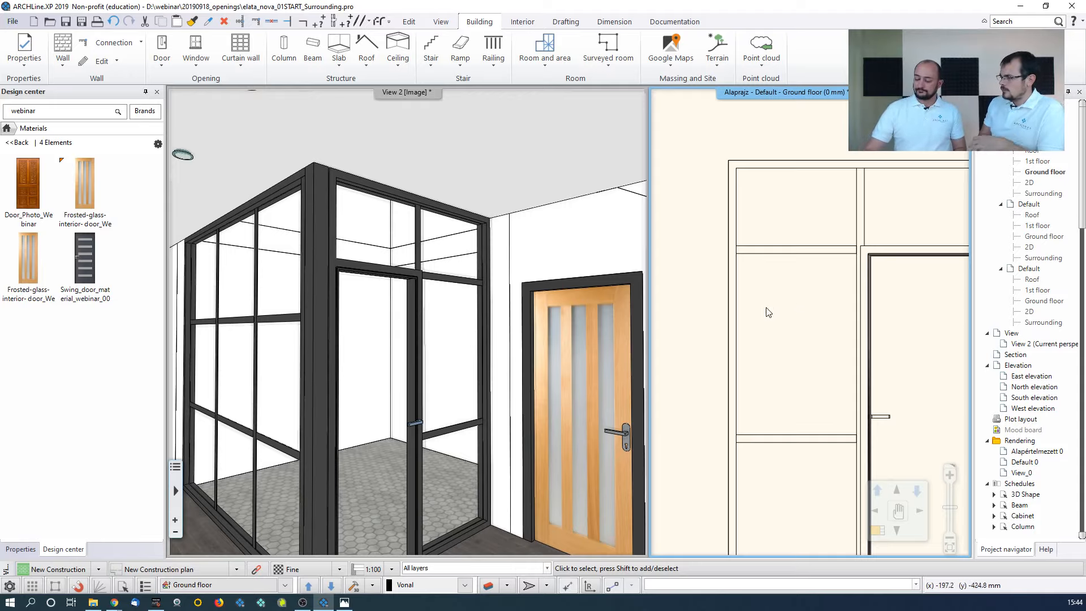
Examine the edited curtain wall, the ground-floor corner glazing and the blank facade corner above it in View 2
{"action": "scroll", "coordinate": [798, 328], "scroll_direction": "down", "scroll_amount": 5}
{"action": "scroll", "coordinate": [800, 336], "scroll_direction": "down", "scroll_amount": 5}
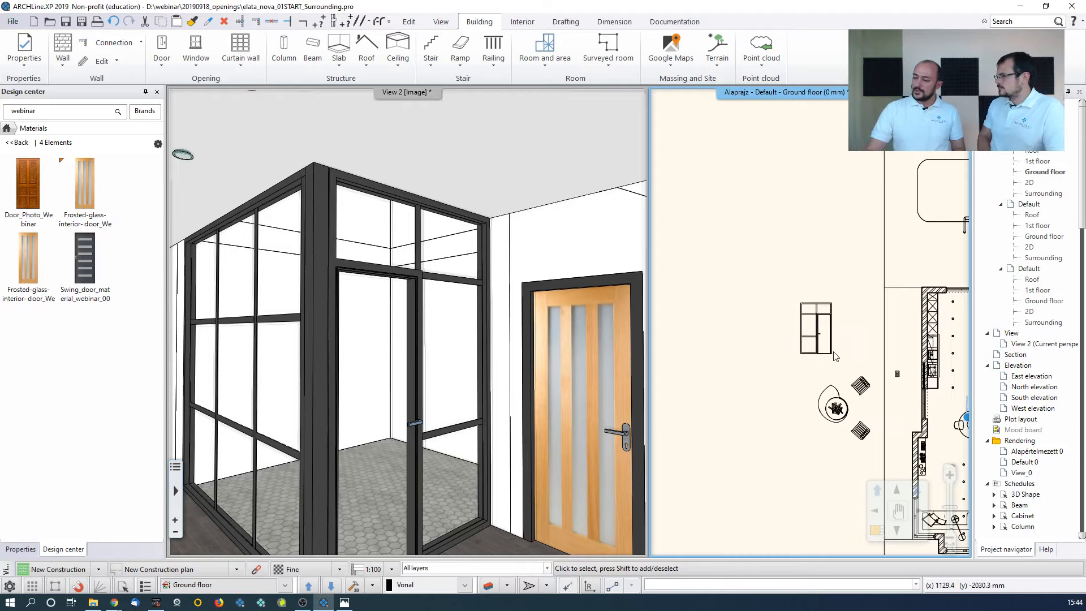
{"action": "scroll", "coordinate": [839, 423], "scroll_direction": "up", "scroll_amount": 5}
{"action": "scroll", "coordinate": [840, 424], "scroll_direction": "down", "scroll_amount": 2}
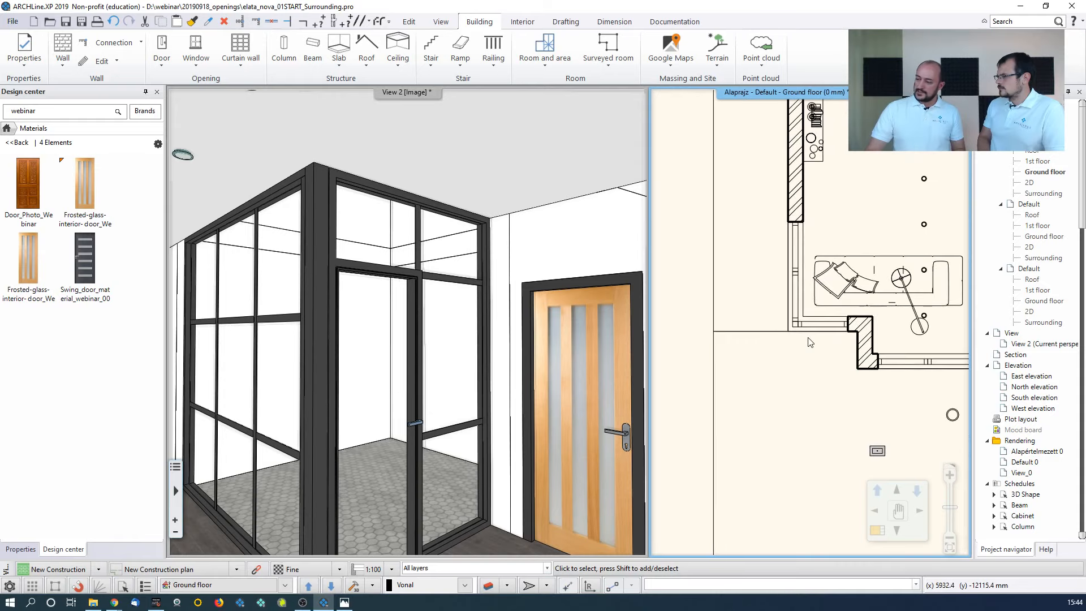
{"action": "left_click", "coordinate": [436, 310]}
{"action": "scroll", "coordinate": [436, 310], "scroll_direction": "down", "scroll_amount": 10}
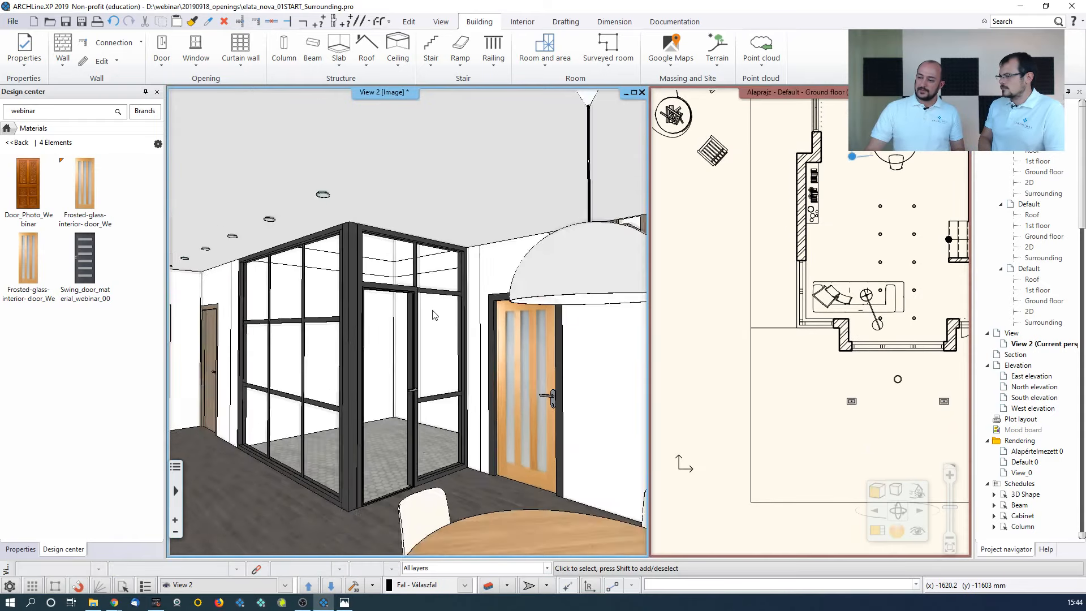
{"action": "scroll", "coordinate": [421, 308], "scroll_direction": "up", "scroll_amount": 6}
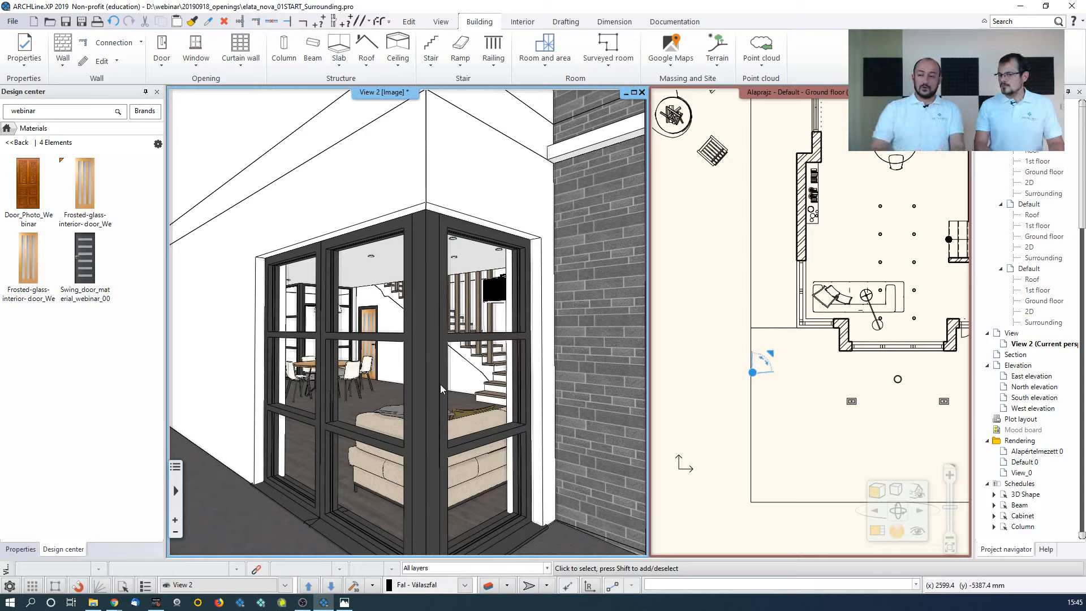
{"action": "left_click", "coordinate": [727, 340]}
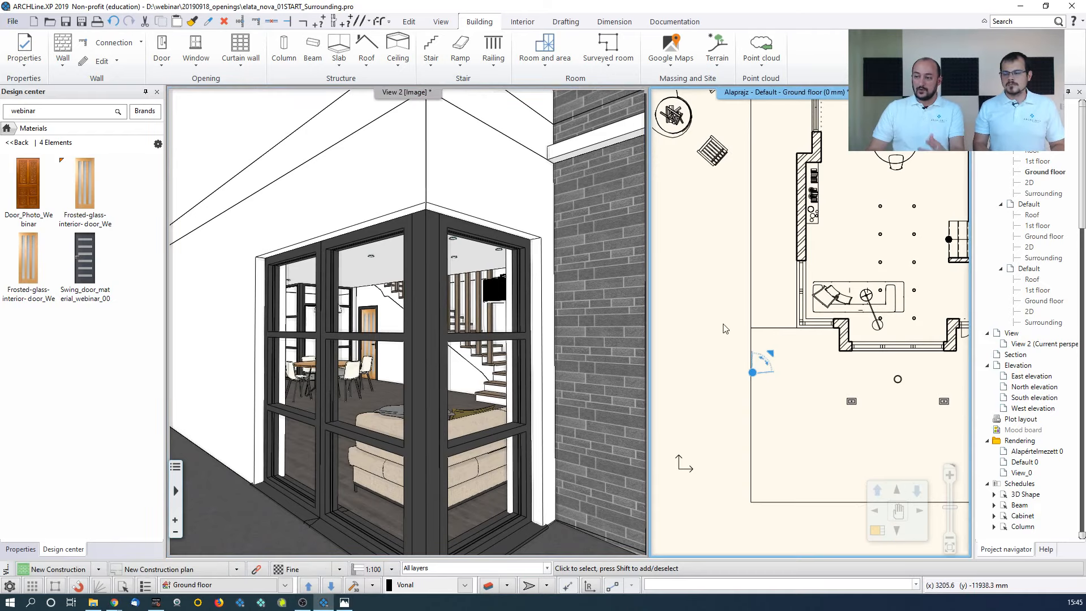
{"action": "left_click", "coordinate": [437, 192]}
{"action": "scroll", "coordinate": [419, 191], "scroll_direction": "down", "scroll_amount": 5}
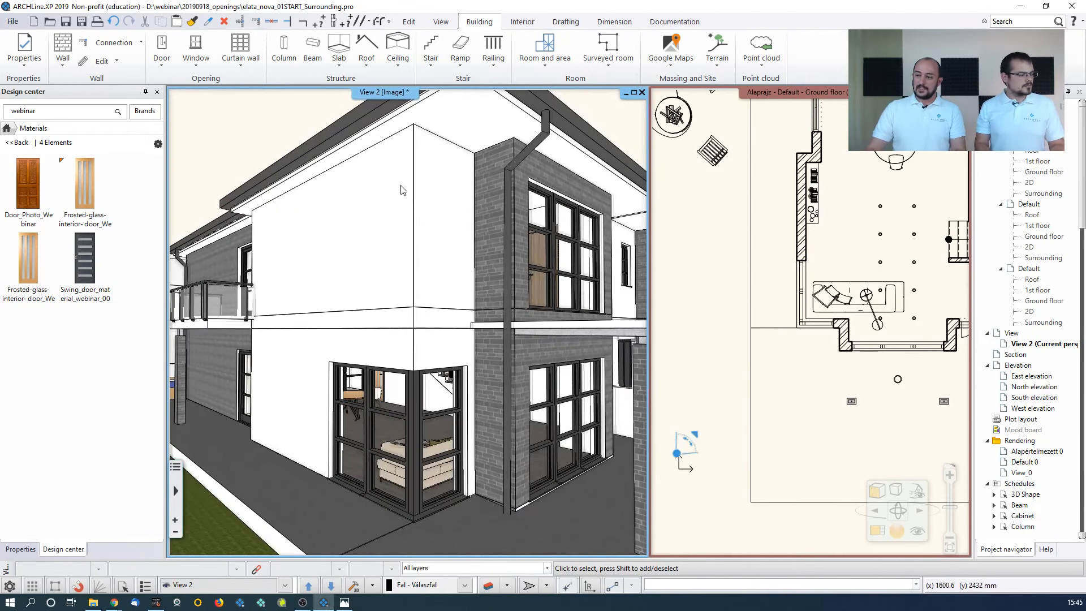
Switch the plan to the 1st floor and place two windows similar to the existing 1000 mm wide one, one on each wall beside the facade corner
{"action": "left_click", "coordinate": [821, 362]}
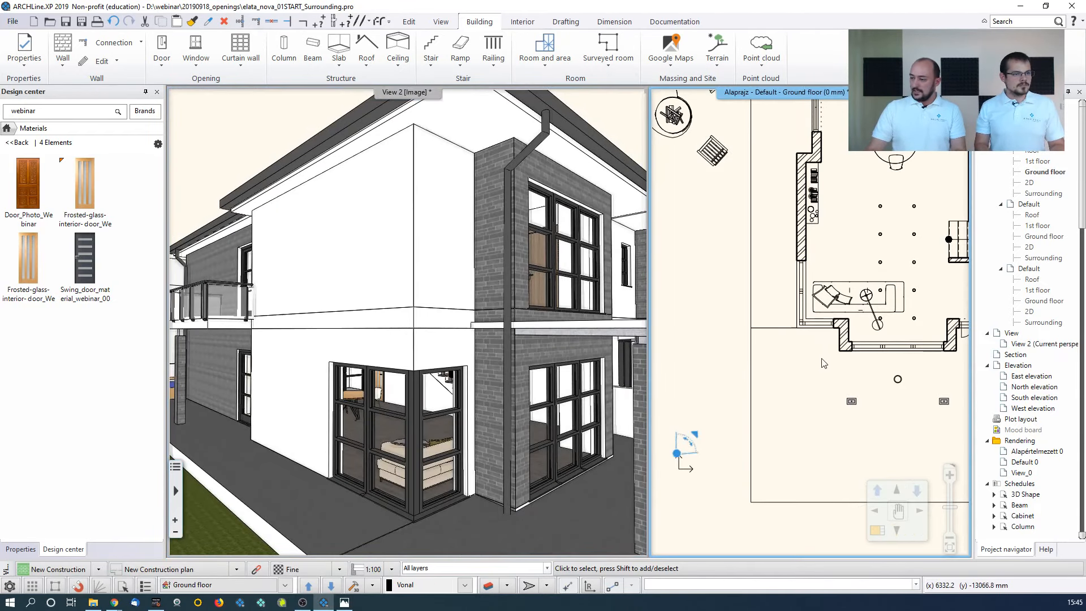
{"action": "left_click", "coordinate": [308, 586]}
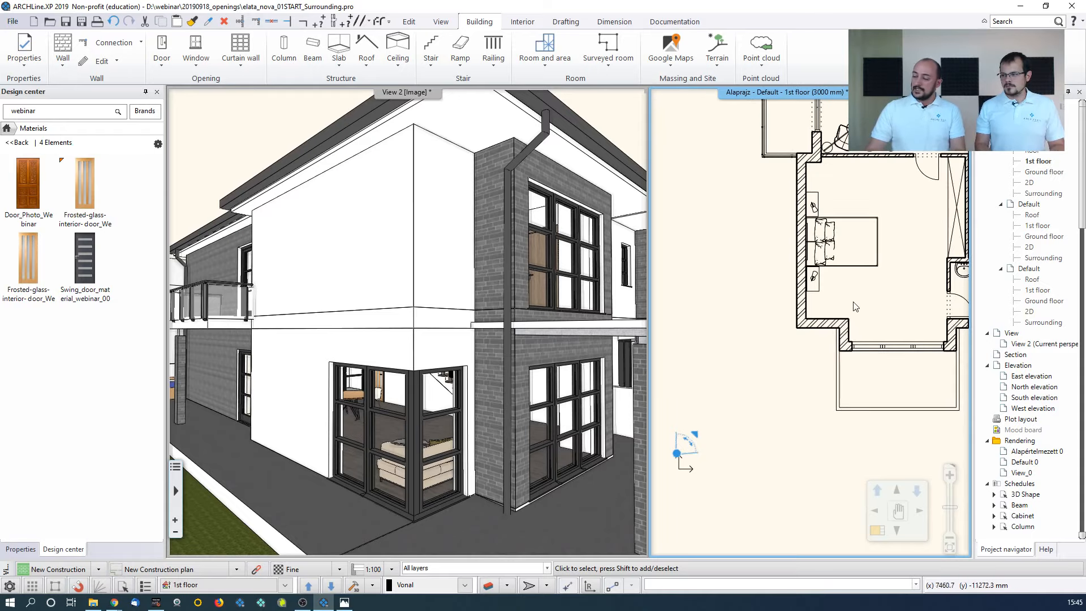
{"action": "middle_click_drag", "start_coordinate": [819, 343], "coordinate": [803, 358]}
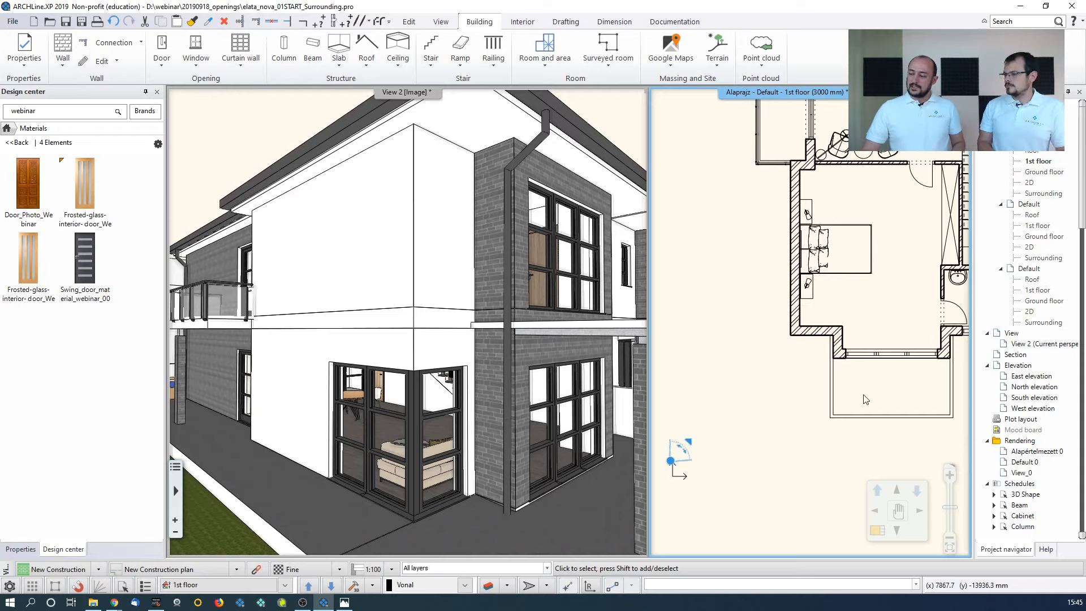
{"action": "scroll", "coordinate": [853, 359], "scroll_direction": "up", "scroll_amount": 2}
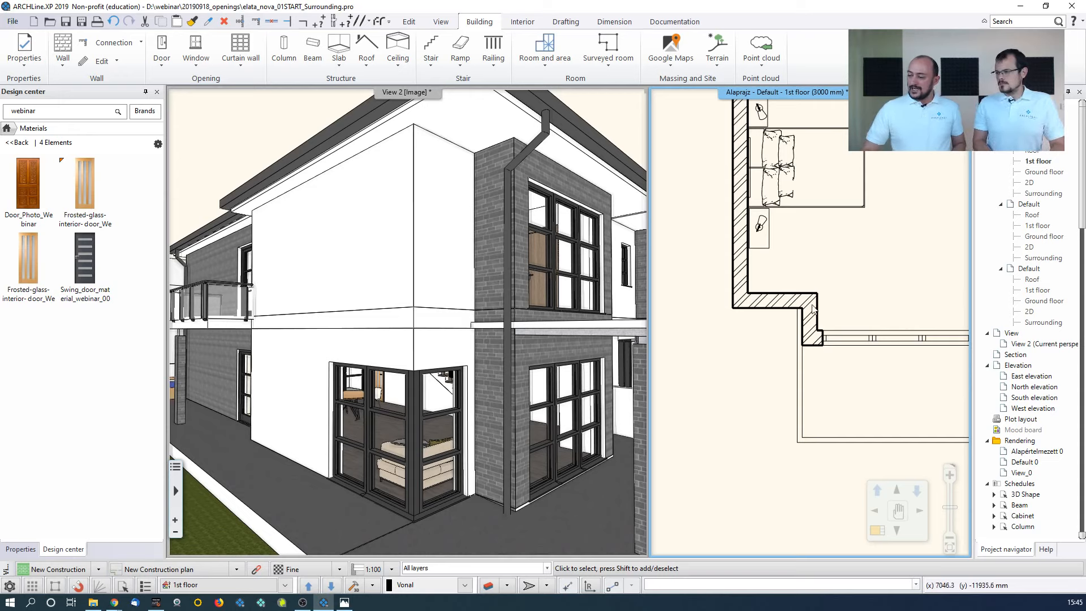
{"action": "left_click", "coordinate": [847, 340]}
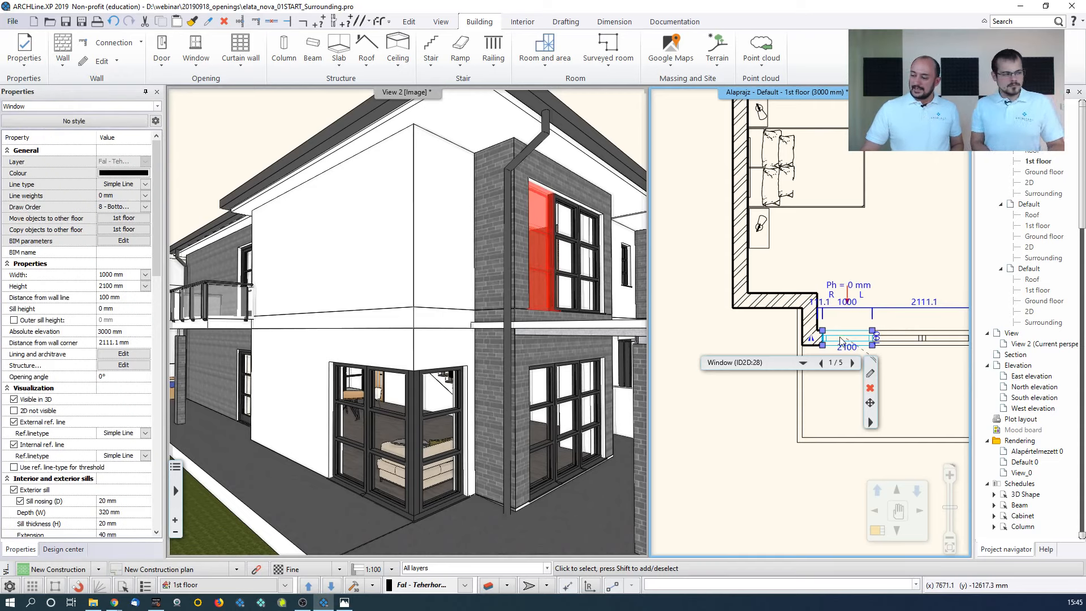
{"action": "left_click", "coordinate": [870, 422]}
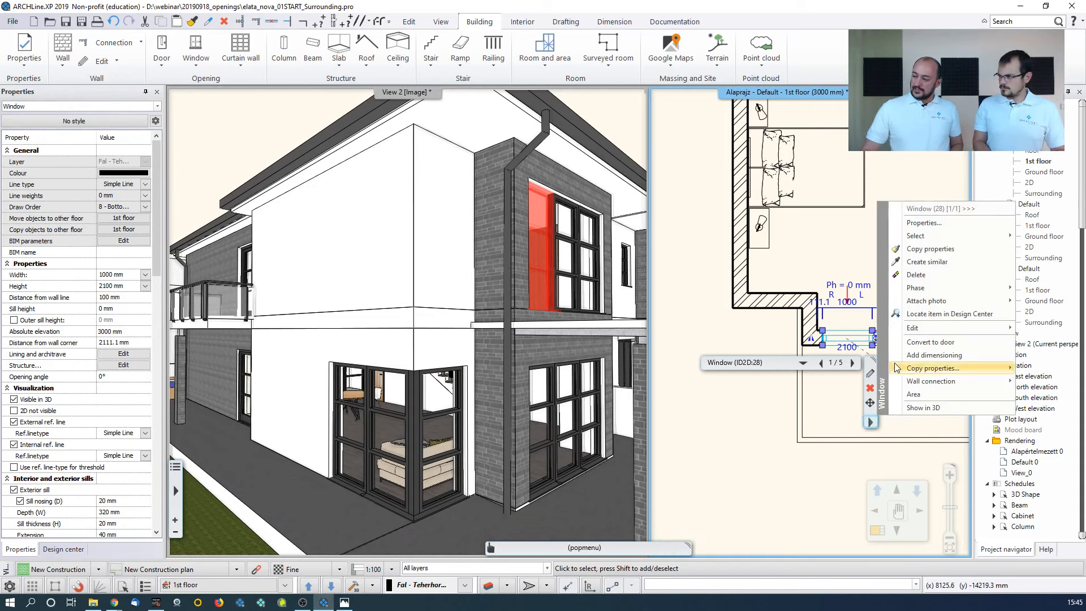
{"action": "left_click", "coordinate": [928, 262]}
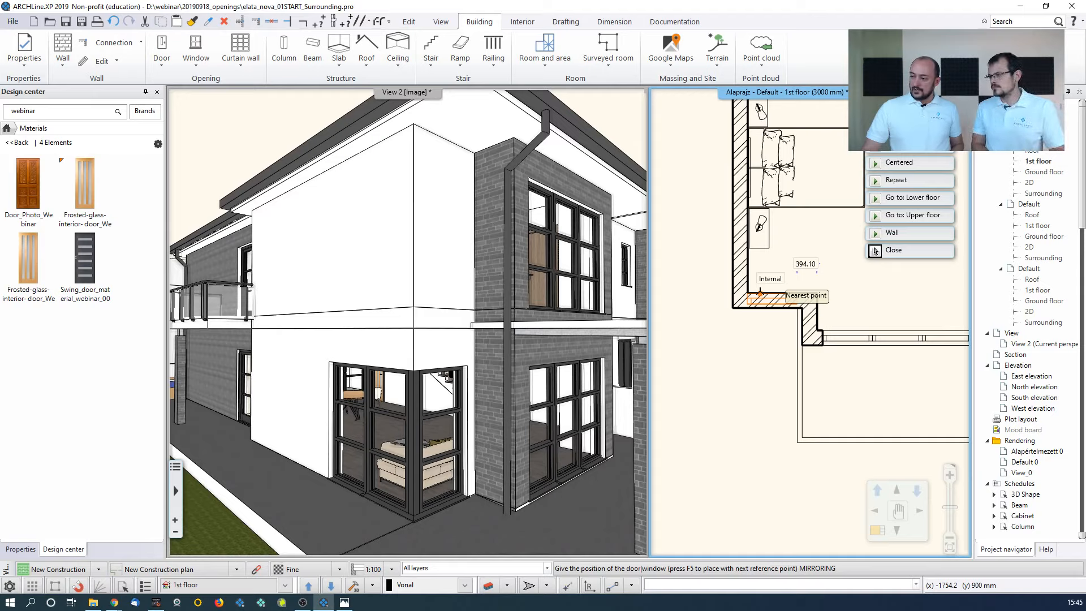
{"action": "left_click", "coordinate": [760, 295]}
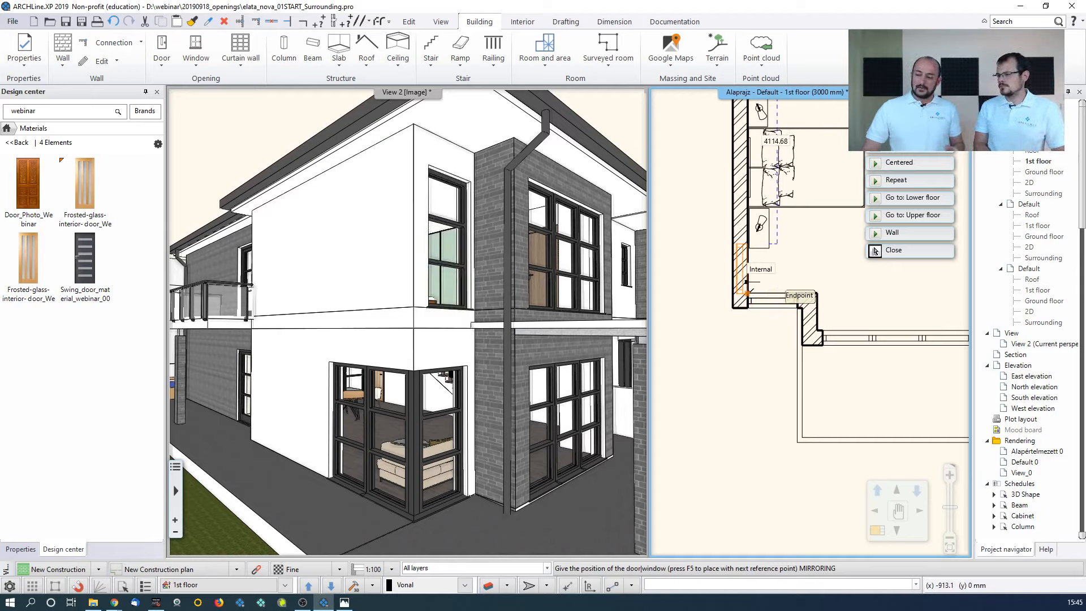
{"action": "left_click", "coordinate": [875, 251]}
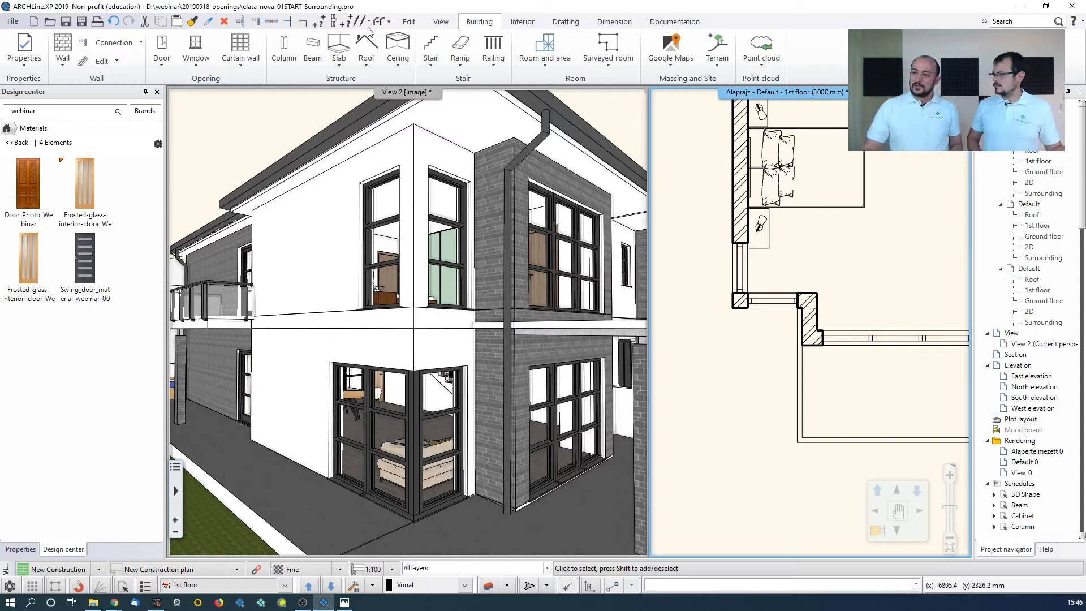
Join the two new 1st-floor windows into a corner window using Join two openings on wall corner
{"action": "left_click", "coordinate": [238, 67]}
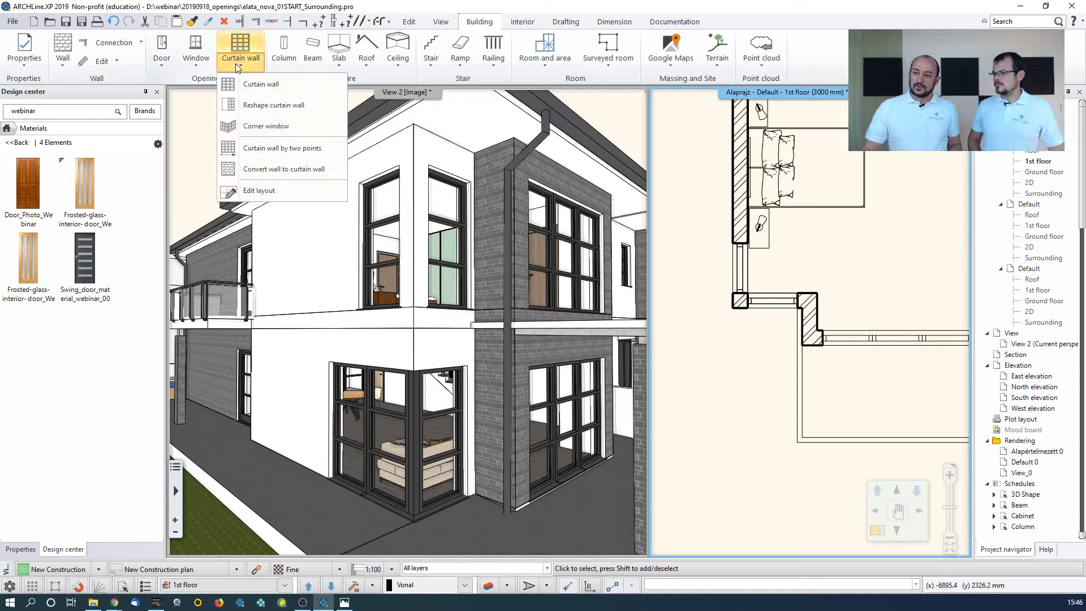
{"action": "left_click", "coordinate": [201, 64]}
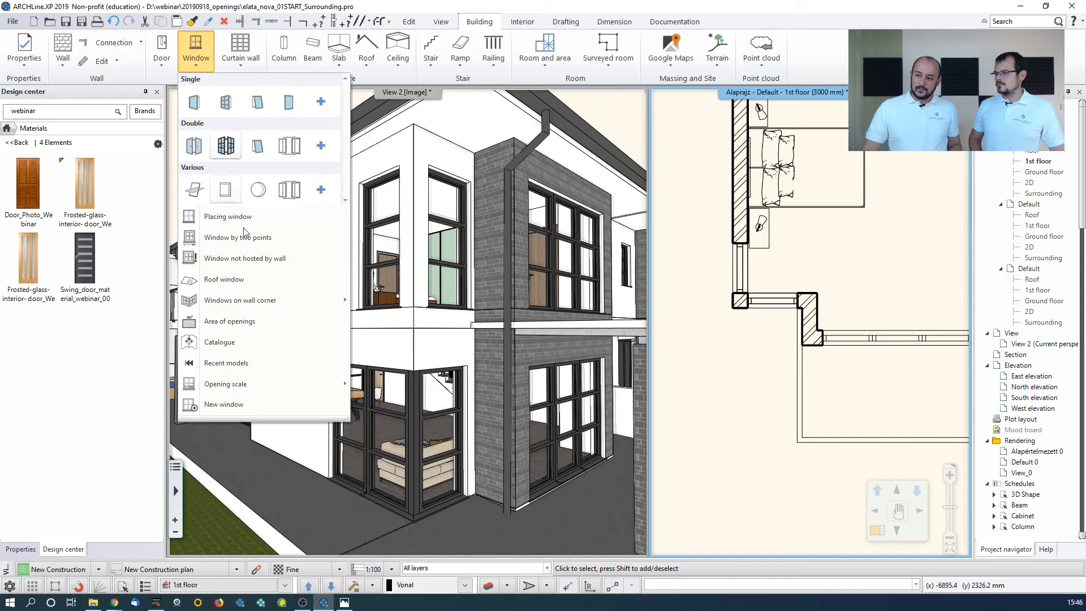
{"action": "mouse_move", "coordinate": [243, 303]}
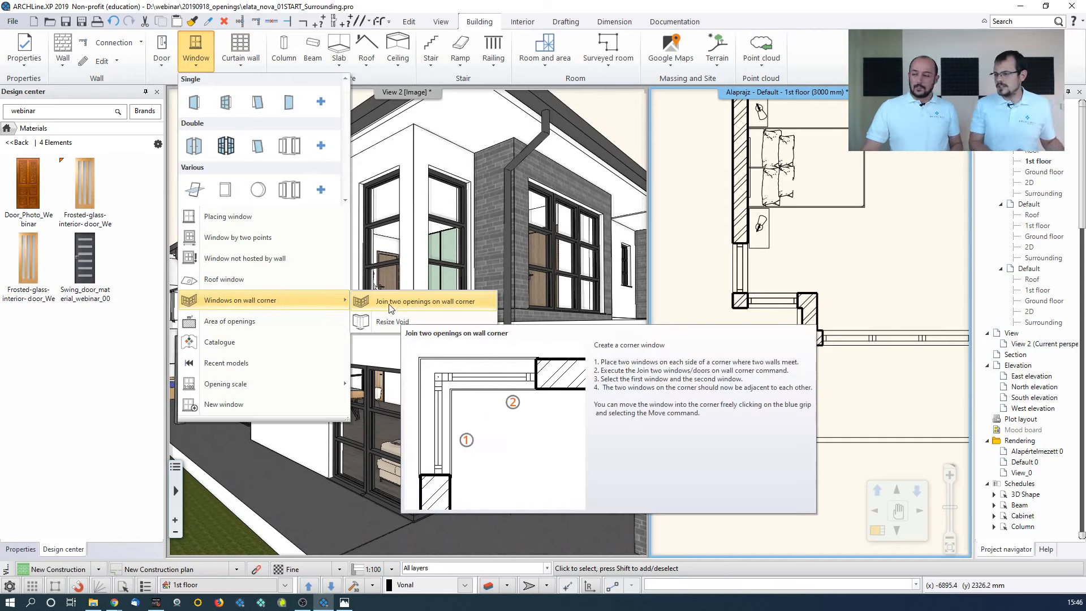
{"action": "left_click", "coordinate": [404, 303]}
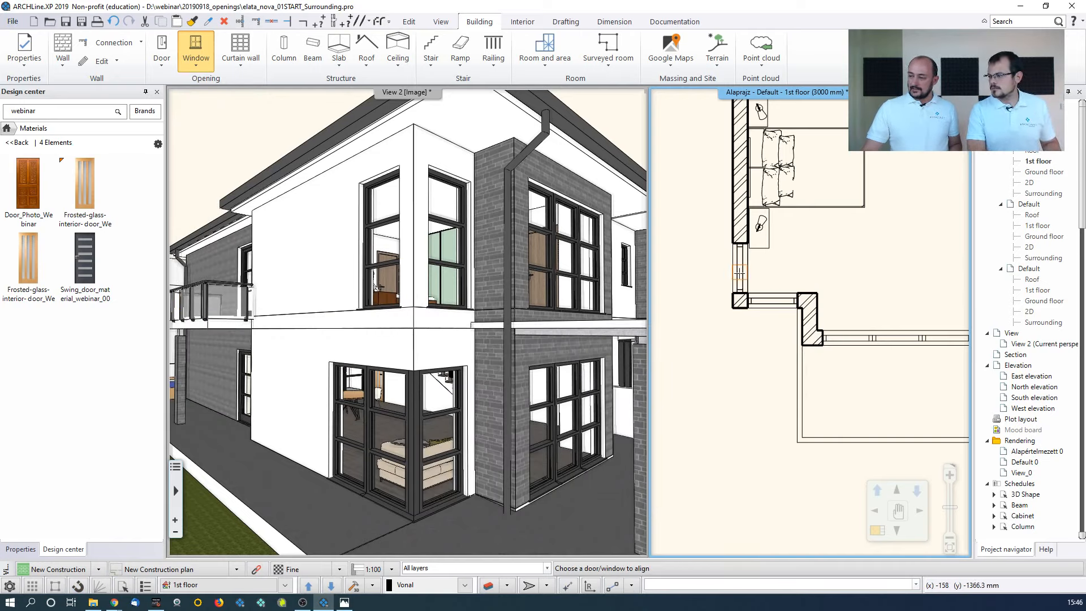
{"action": "scroll", "coordinate": [735, 297], "scroll_direction": "up", "scroll_amount": 2}
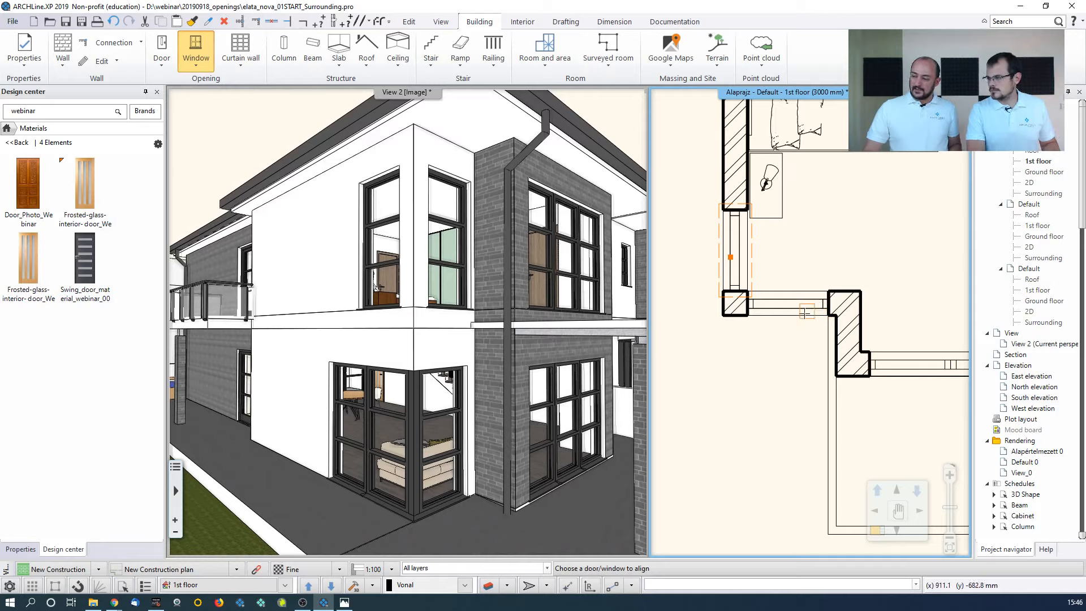
{"action": "left_click", "coordinate": [764, 305]}
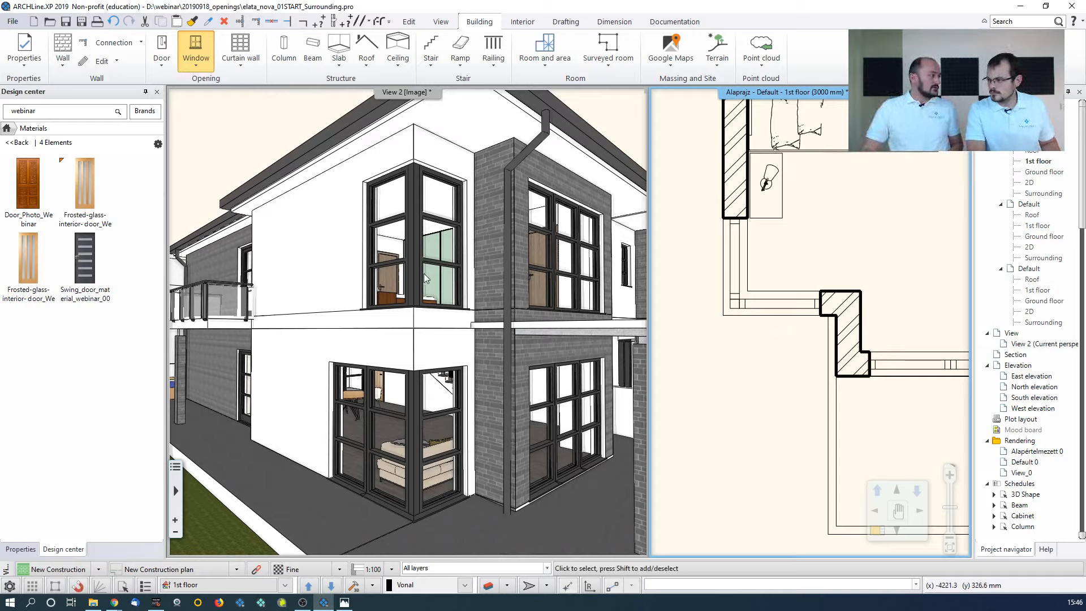
Change the size of the corner window's lower plan segment, stretching its wall-side end to make it about 1094 mm wide
{"action": "left_click", "coordinate": [803, 309]}
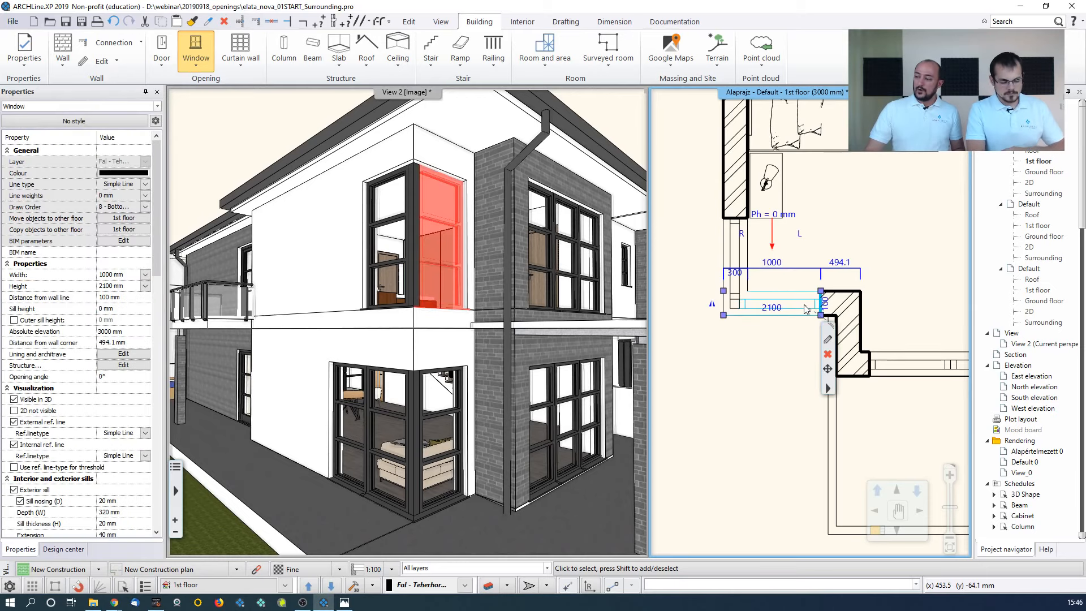
{"action": "left_click", "coordinate": [828, 326]}
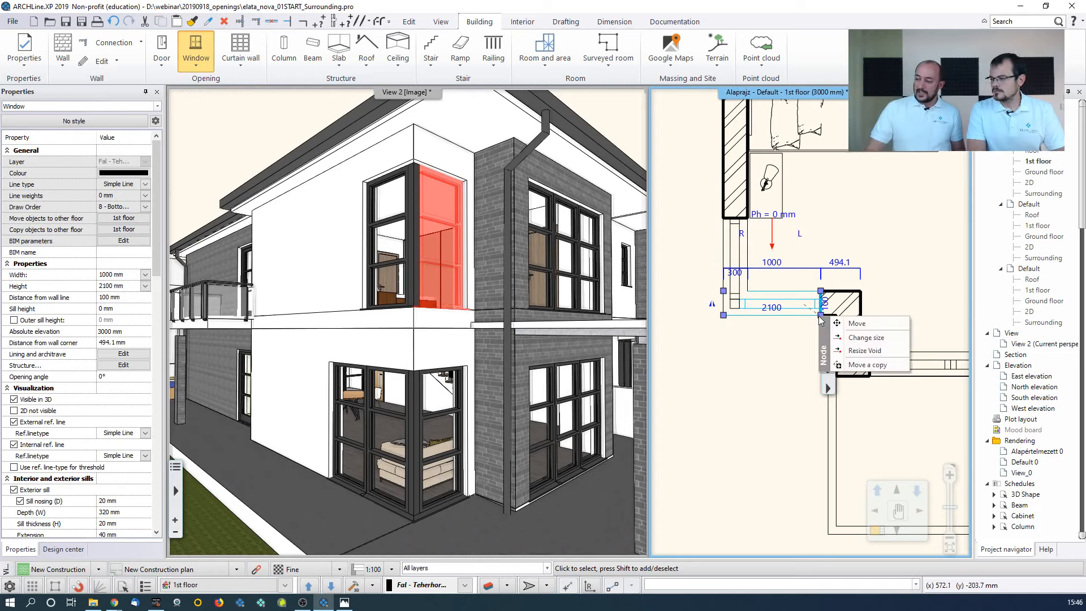
{"action": "left_click", "coordinate": [866, 337]}
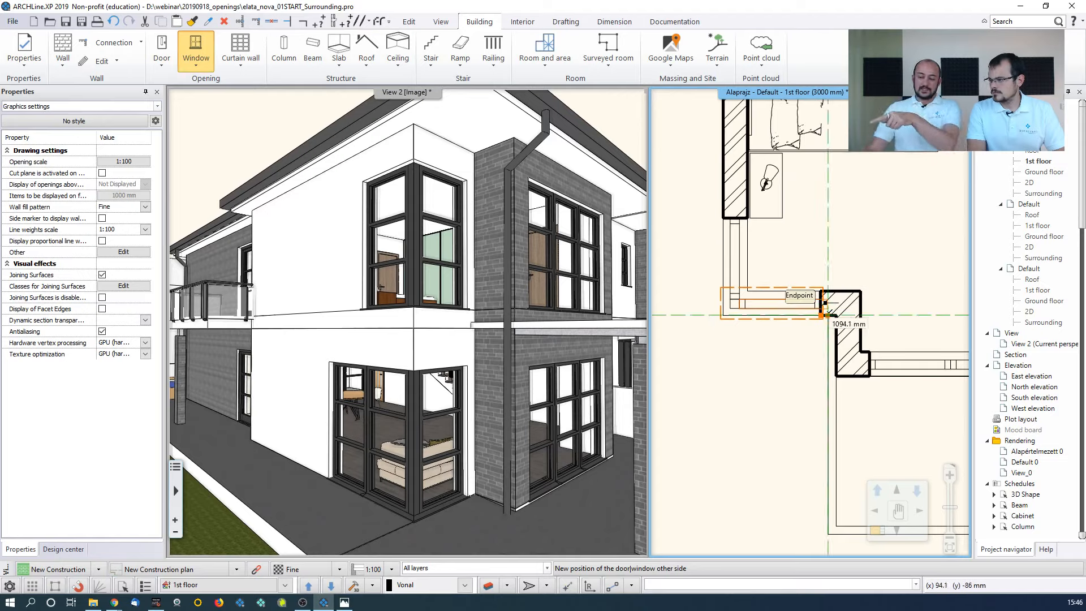
{"action": "left_click", "coordinate": [823, 304]}
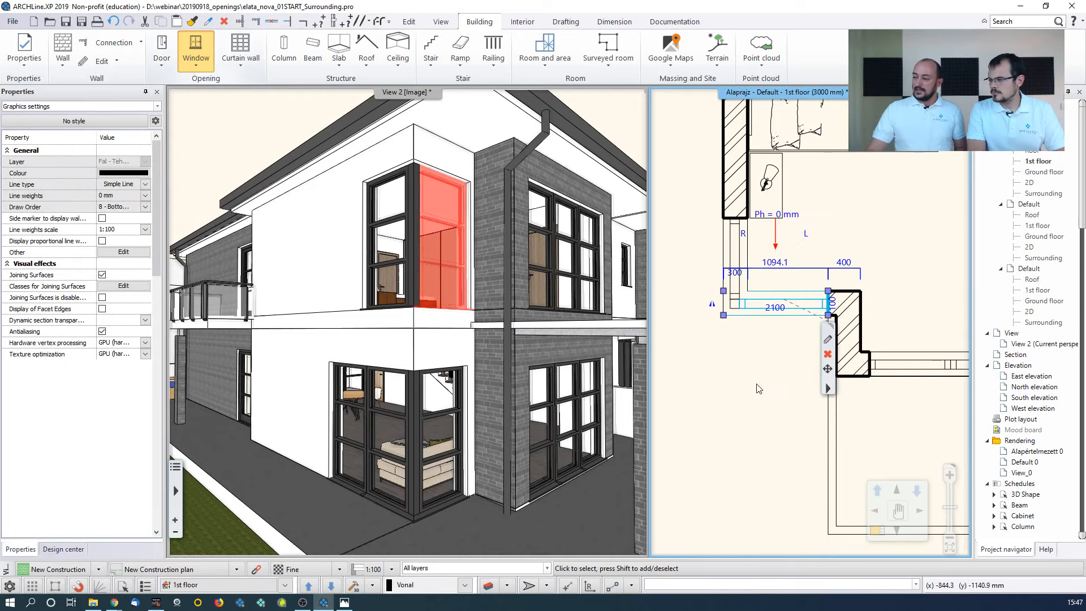
{"action": "left_click", "coordinate": [756, 401]}
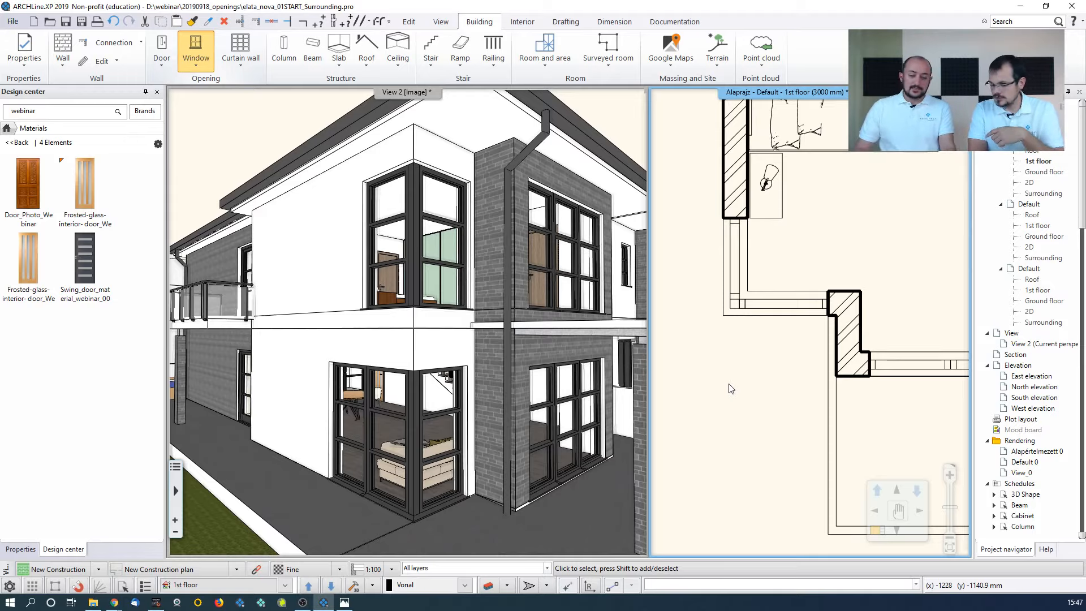
Bring the skylight on the roof into view in View 2 and switch the plan to the roof level
{"action": "middle_click_drag", "start_coordinate": [405, 257], "coordinate": [445, 374]}
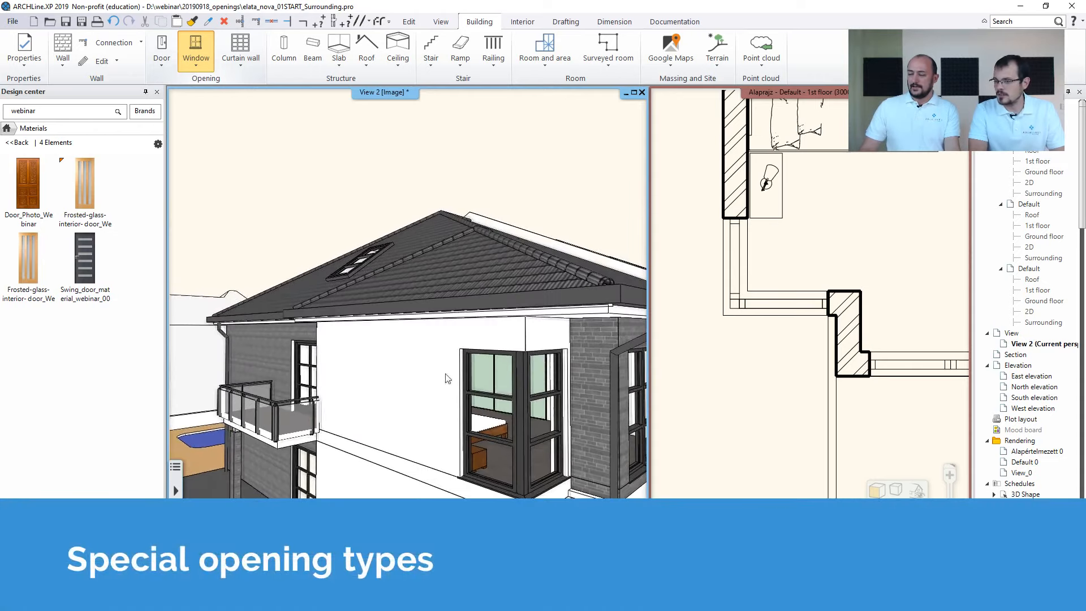
{"action": "middle_click_drag", "start_coordinate": [440, 323], "coordinate": [473, 356]}
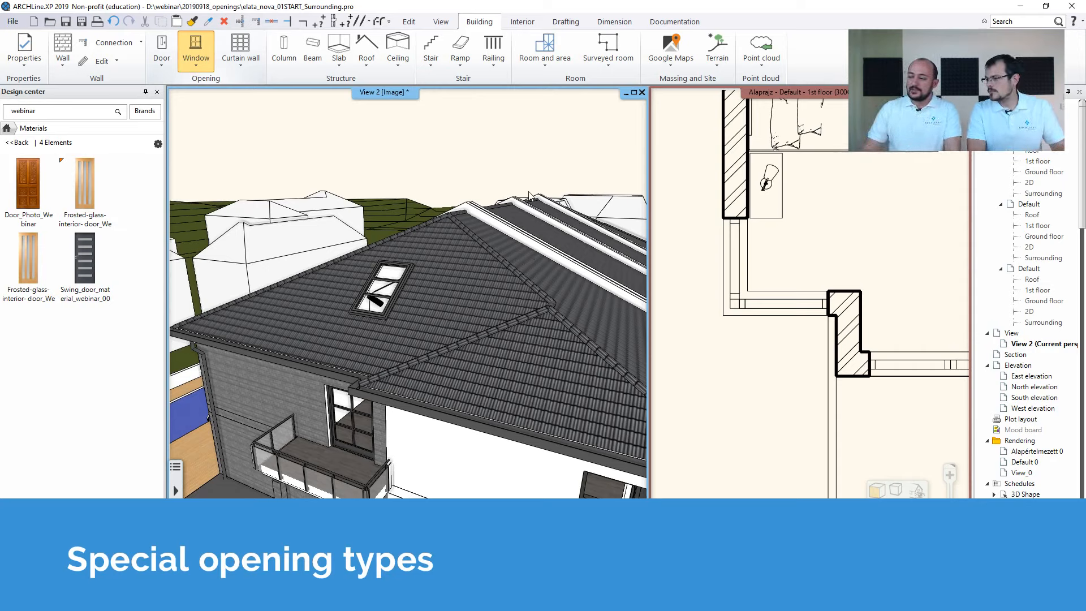
{"action": "scroll", "coordinate": [699, 273], "scroll_direction": "down", "scroll_amount": 3}
{"action": "scroll", "coordinate": [692, 272], "scroll_direction": "down", "scroll_amount": 2}
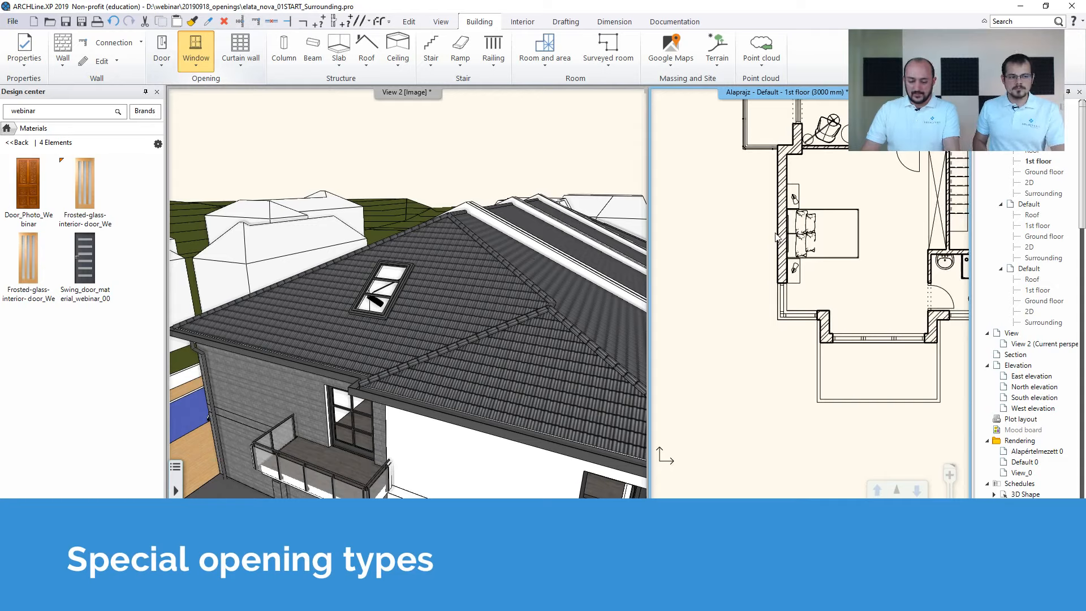
{"action": "key", "text": "Page_Up"}
{"action": "middle_click_drag", "start_coordinate": [786, 186], "coordinate": [759, 246]}
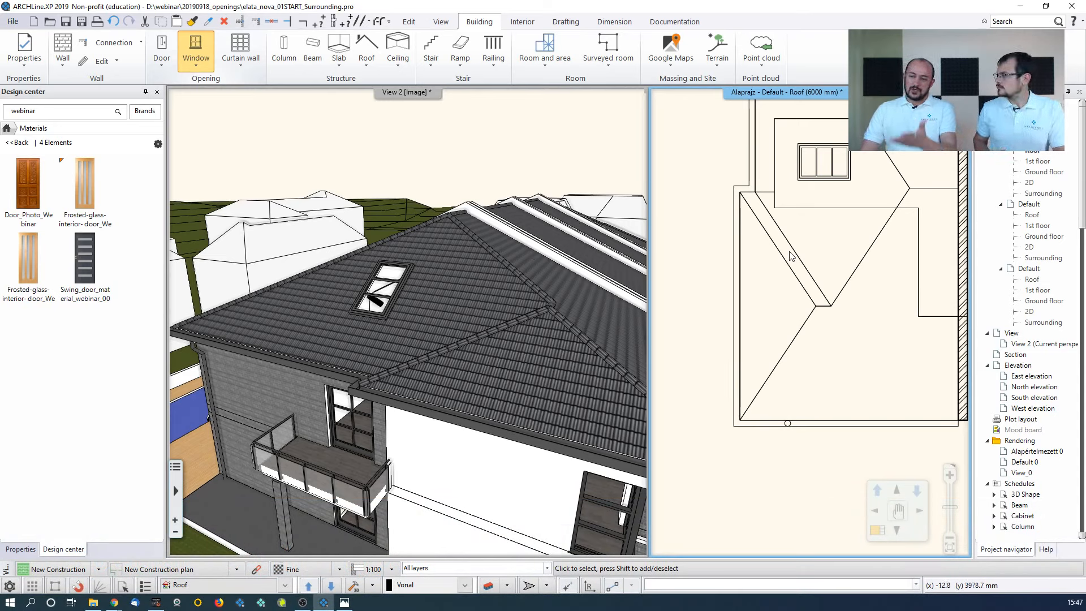
Examine the existing roof window's main parameters, roof connection settings and the available skylight shapes, leaving everything unchanged
{"action": "left_click", "coordinate": [781, 266]}
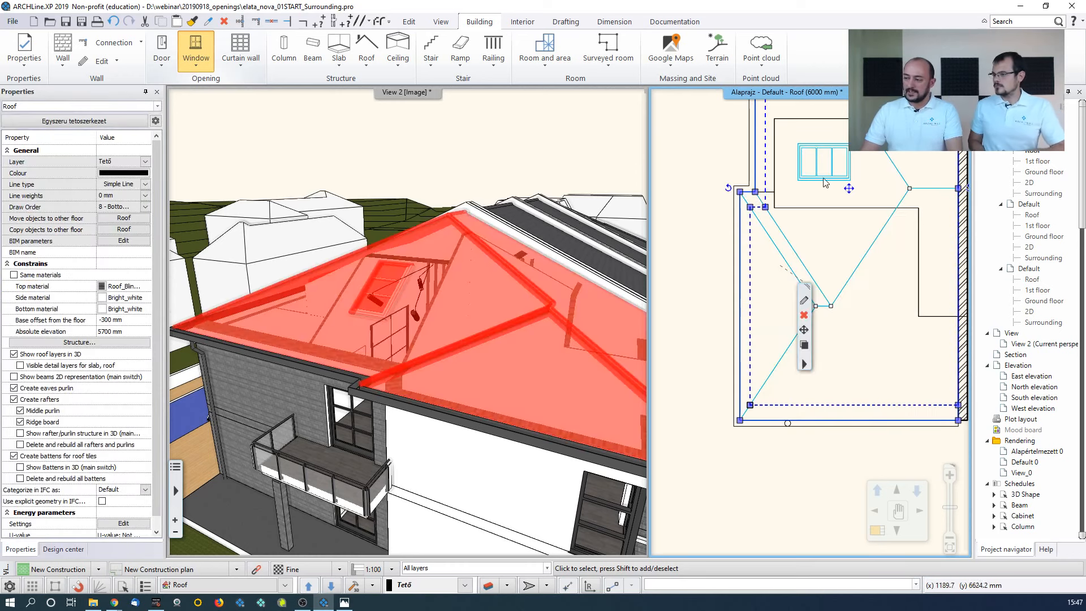
{"action": "left_click", "coordinate": [827, 172]}
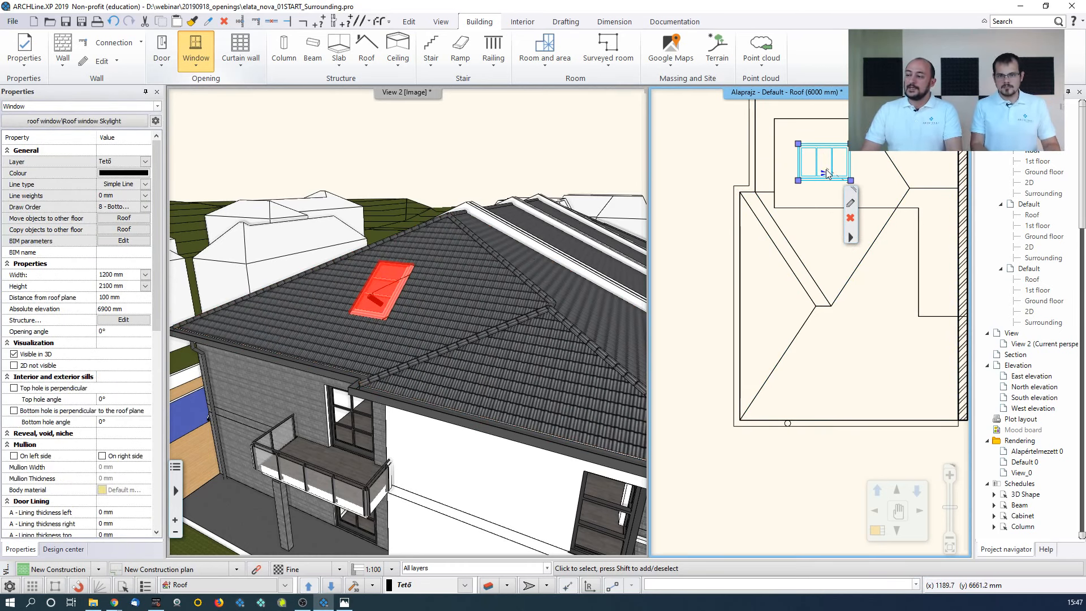
{"action": "left_click", "coordinate": [851, 208]}
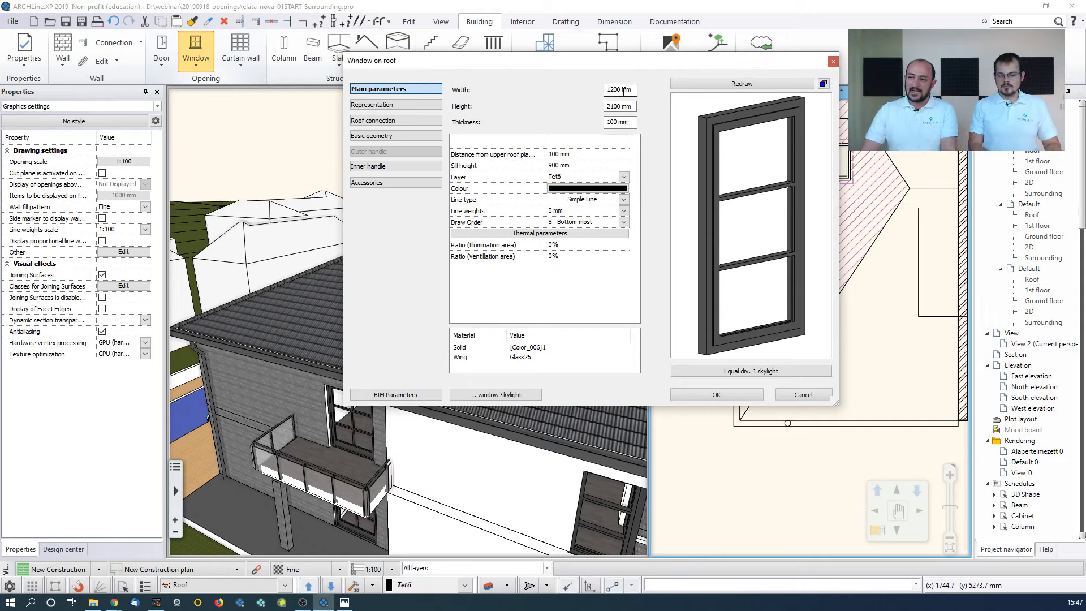
{"action": "left_click", "coordinate": [627, 108]}
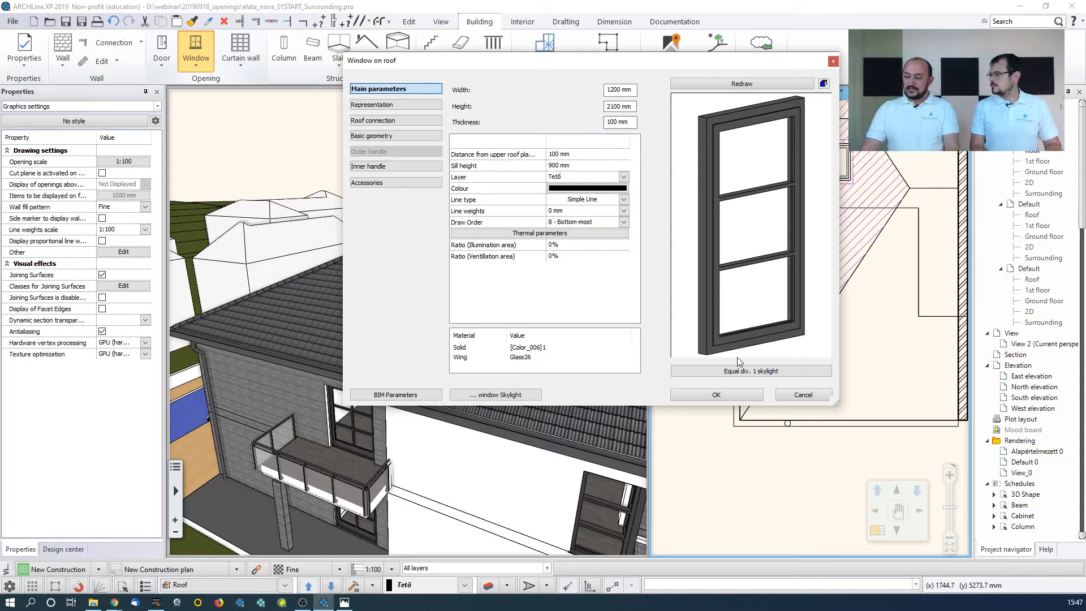
{"action": "left_click", "coordinate": [399, 122]}
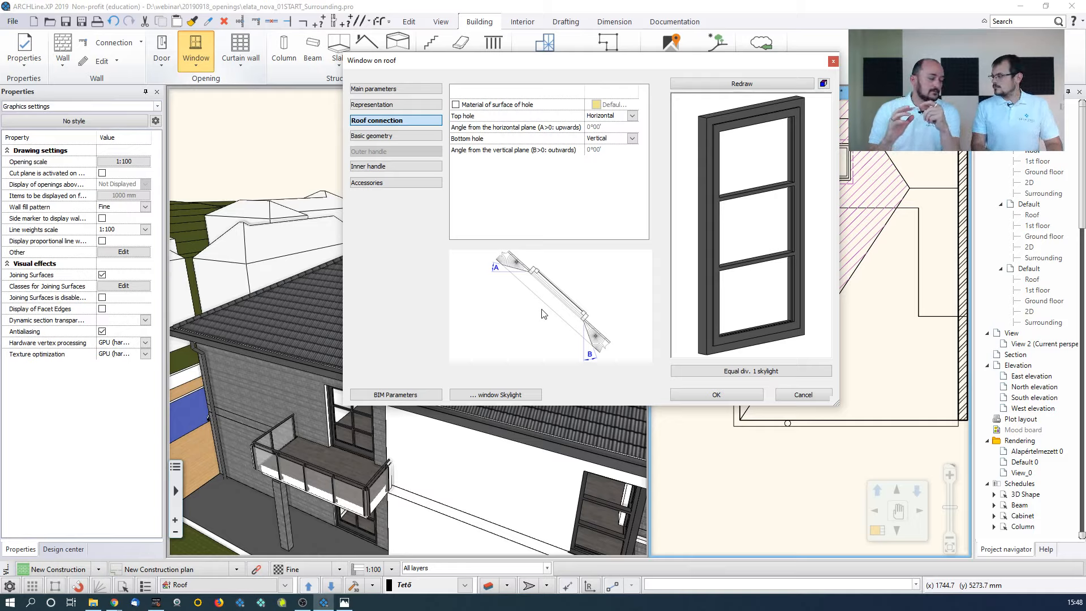
{"action": "left_click", "coordinate": [716, 371]}
{"action": "mouse_move", "coordinate": [700, 372]}
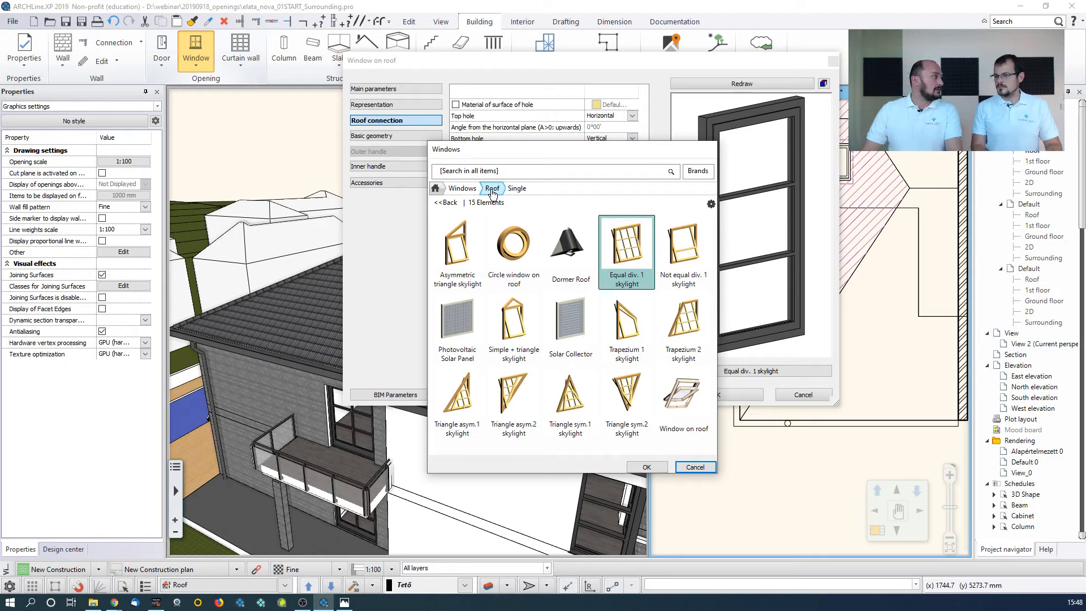
{"action": "left_click", "coordinate": [690, 465]}
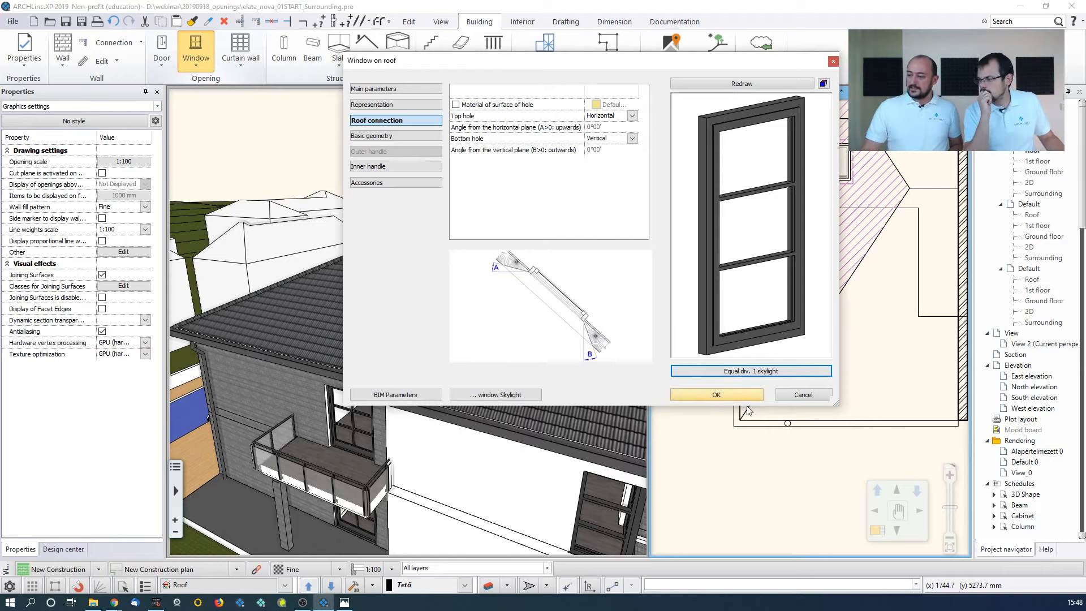
{"action": "left_click", "coordinate": [800, 394]}
Try to place a new 1200 × 2100 mm Equal div. 1 skylight on the existing roof window's roof plane in View 2
{"action": "left_click", "coordinate": [594, 288]}
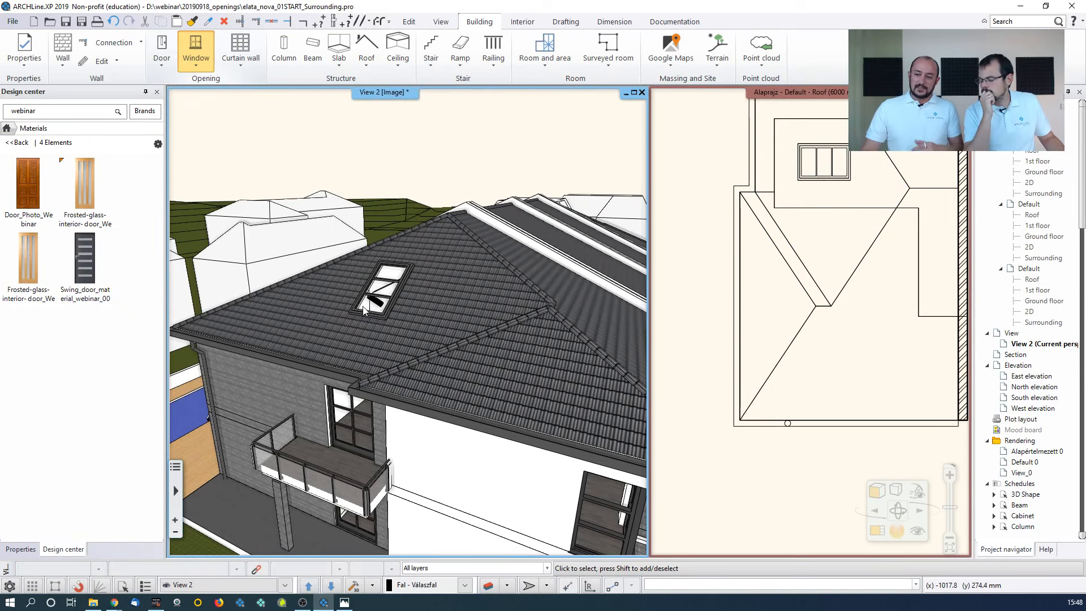
{"action": "left_click", "coordinate": [8, 129]}
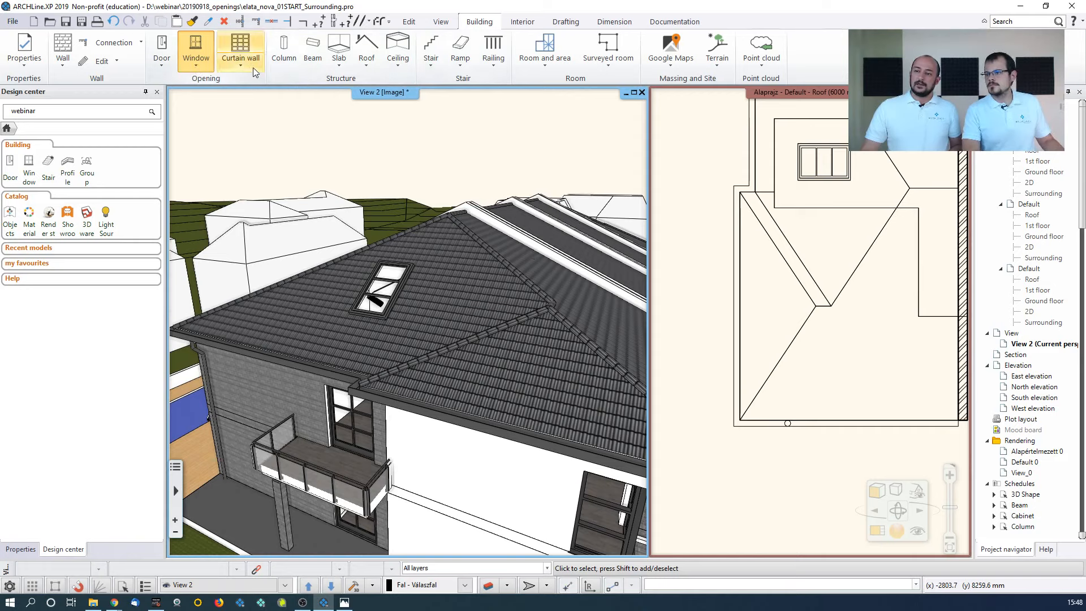
{"action": "left_click", "coordinate": [193, 62]}
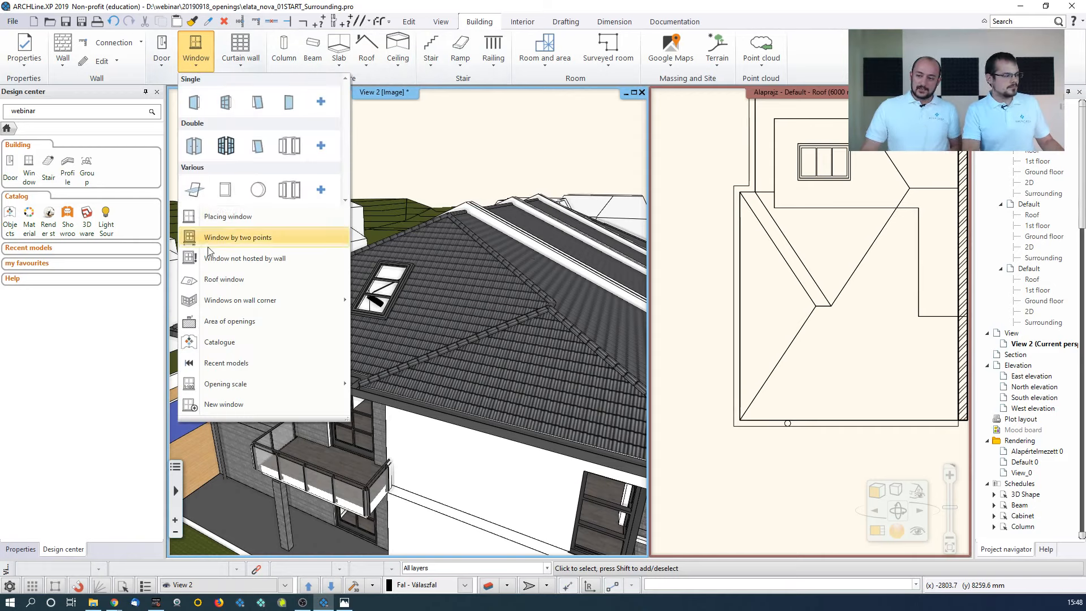
{"action": "left_click", "coordinate": [229, 286]}
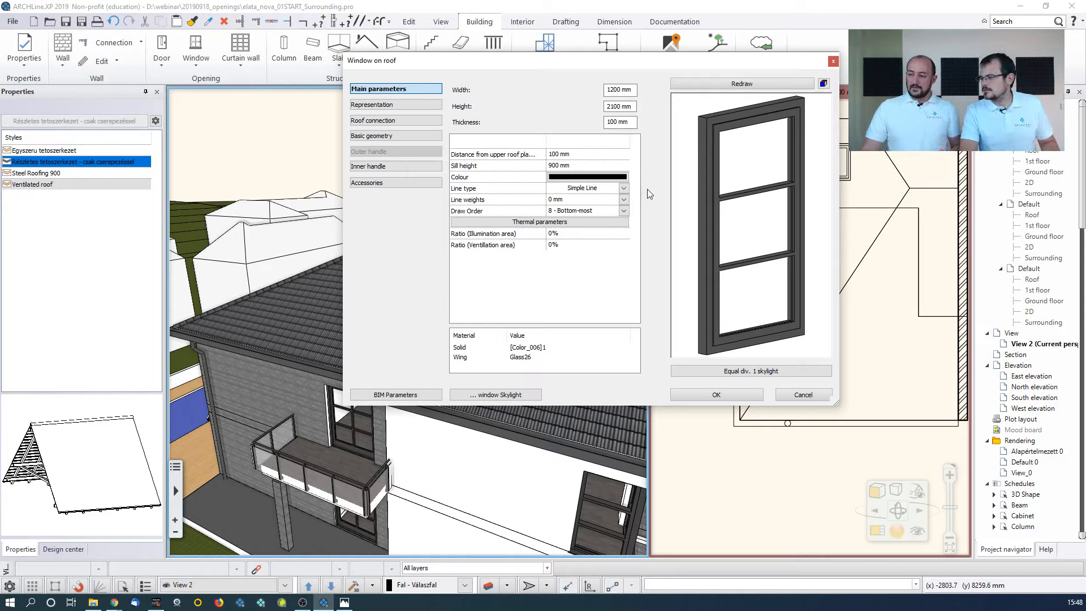
{"action": "left_click", "coordinate": [598, 179]}
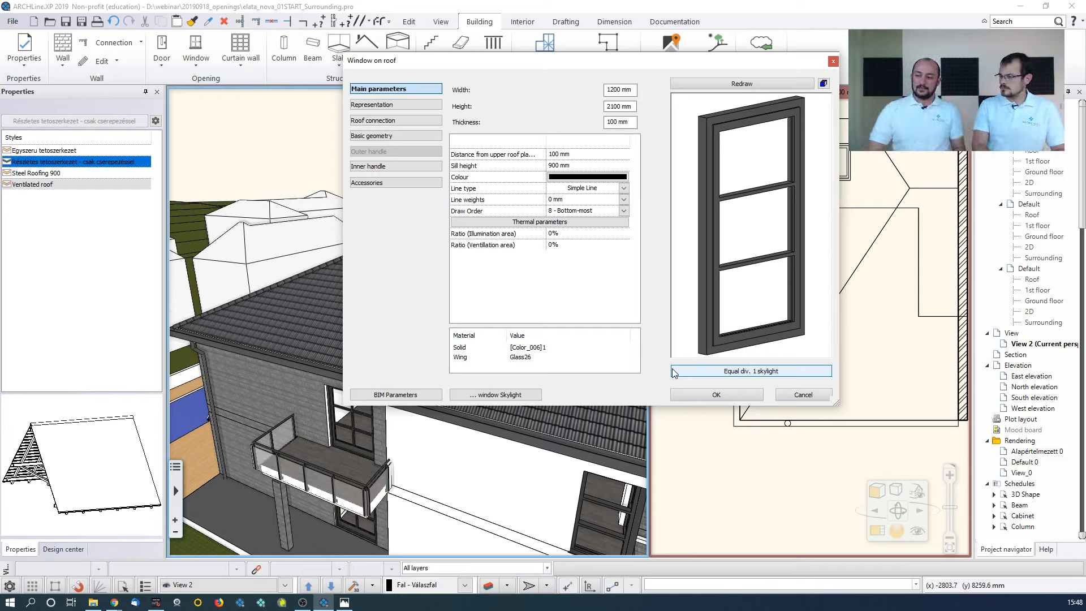
{"action": "left_click", "coordinate": [699, 394]}
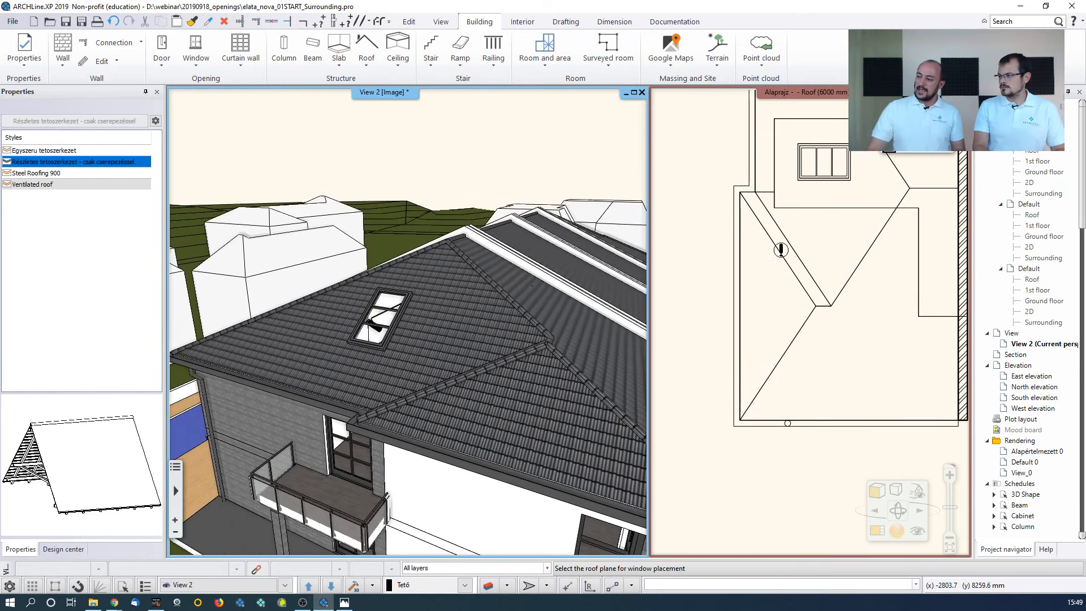
{"action": "left_click", "coordinate": [431, 349]}
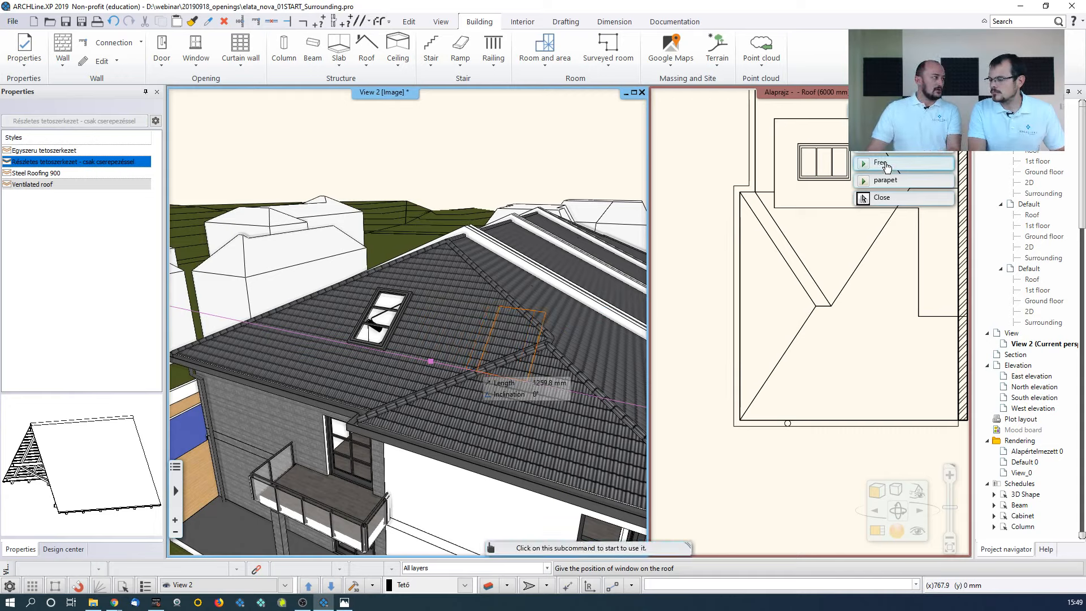
{"action": "left_click", "coordinate": [390, 342]}
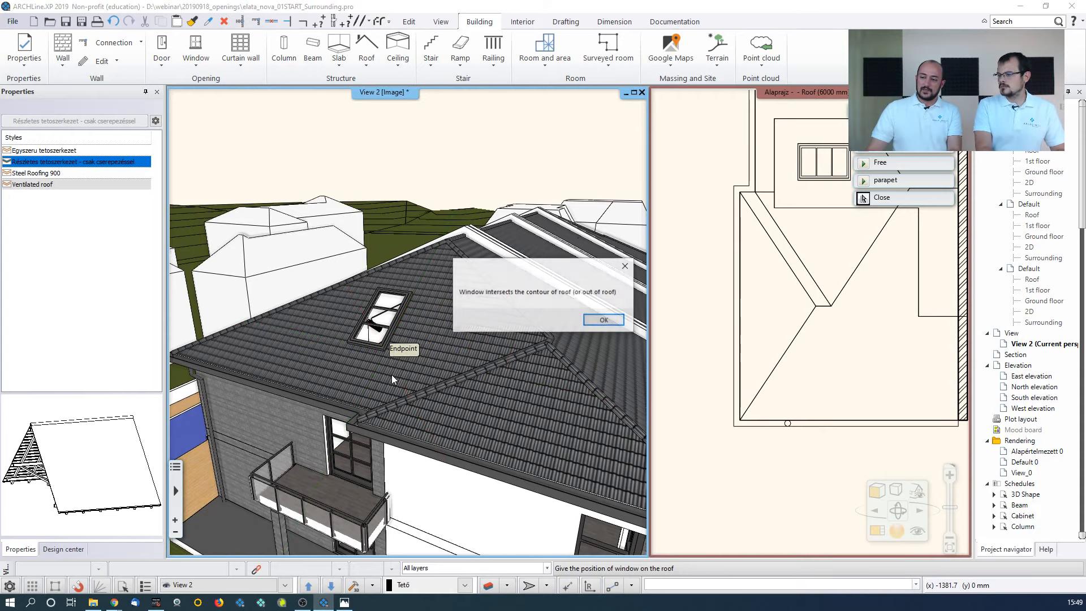
{"action": "left_click", "coordinate": [603, 320]}
Place the 1200 × 2100 mm roof window directly beside the existing one on the same roof plane and finish the placement
{"action": "scroll", "coordinate": [409, 358], "scroll_direction": "up", "scroll_amount": 3}
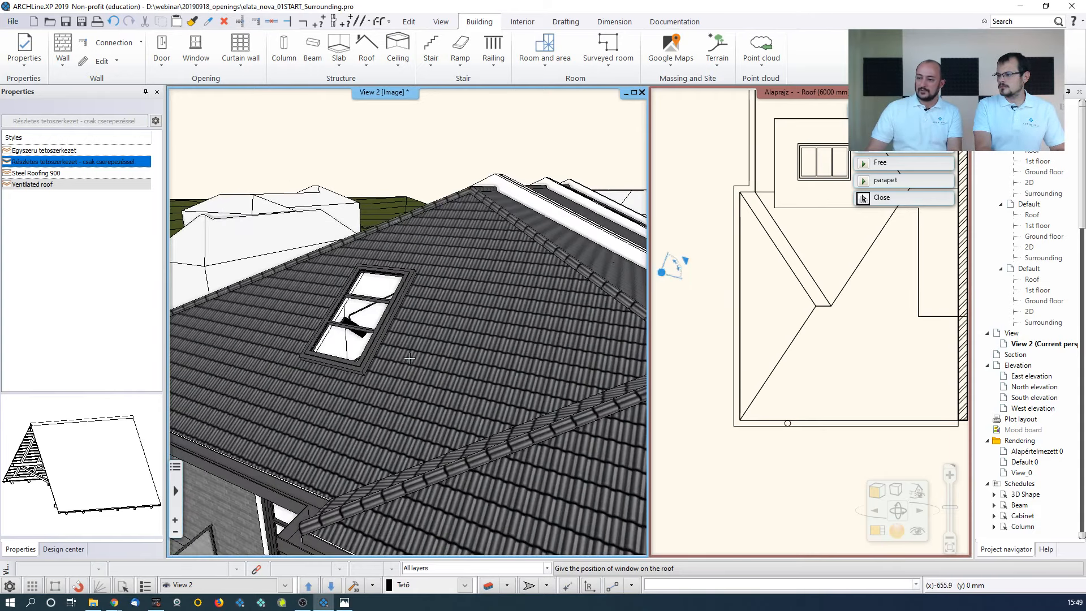
{"action": "left_click", "coordinate": [404, 418]}
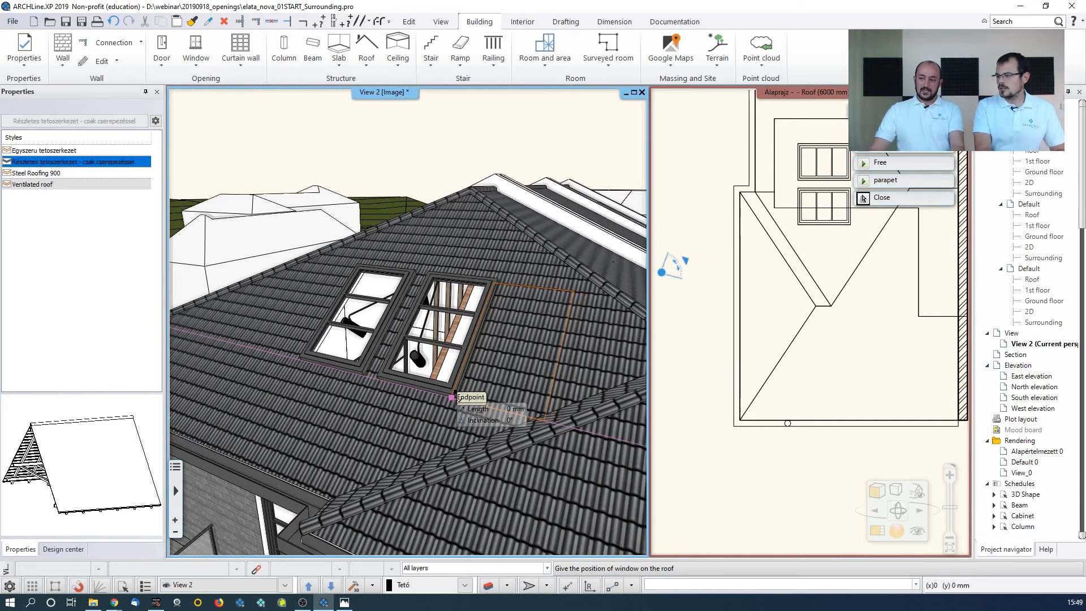
{"action": "right_click", "coordinate": [488, 380]}
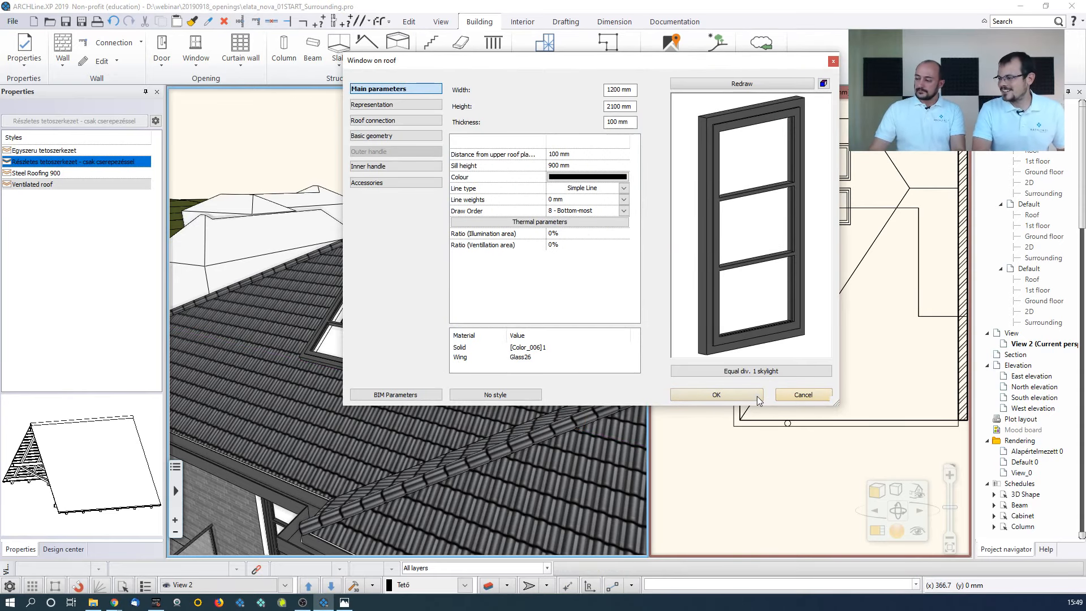
{"action": "left_click", "coordinate": [758, 397]}
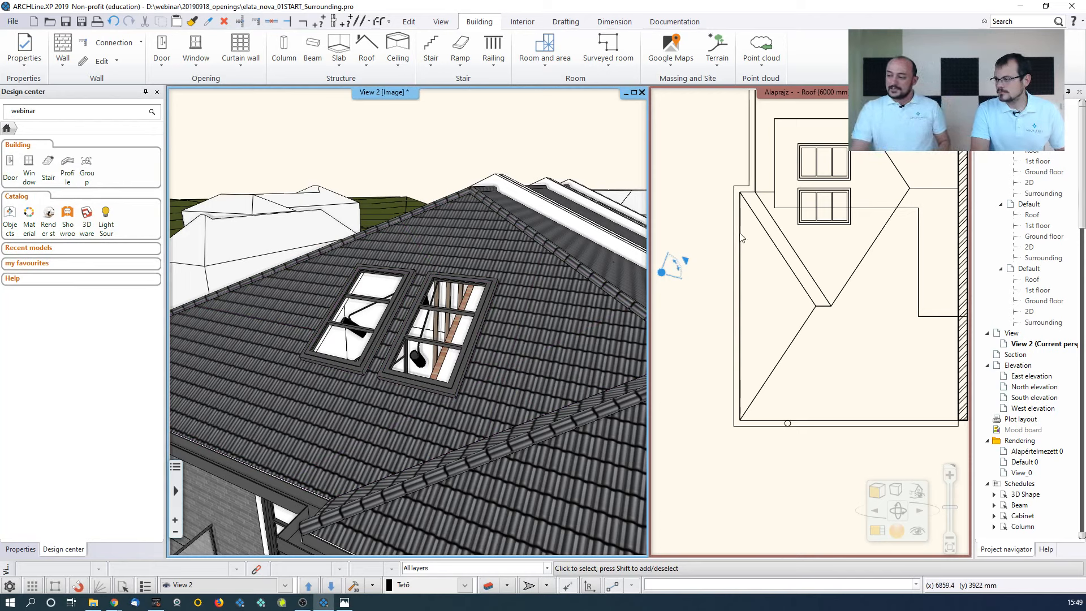
Display the 1st floor beneath the roof level in the plan as a reference for positioning the roof windows
{"action": "middle_click_drag", "start_coordinate": [837, 205], "coordinate": [836, 218]}
{"action": "scroll", "coordinate": [838, 222], "scroll_direction": "up", "scroll_amount": 2}
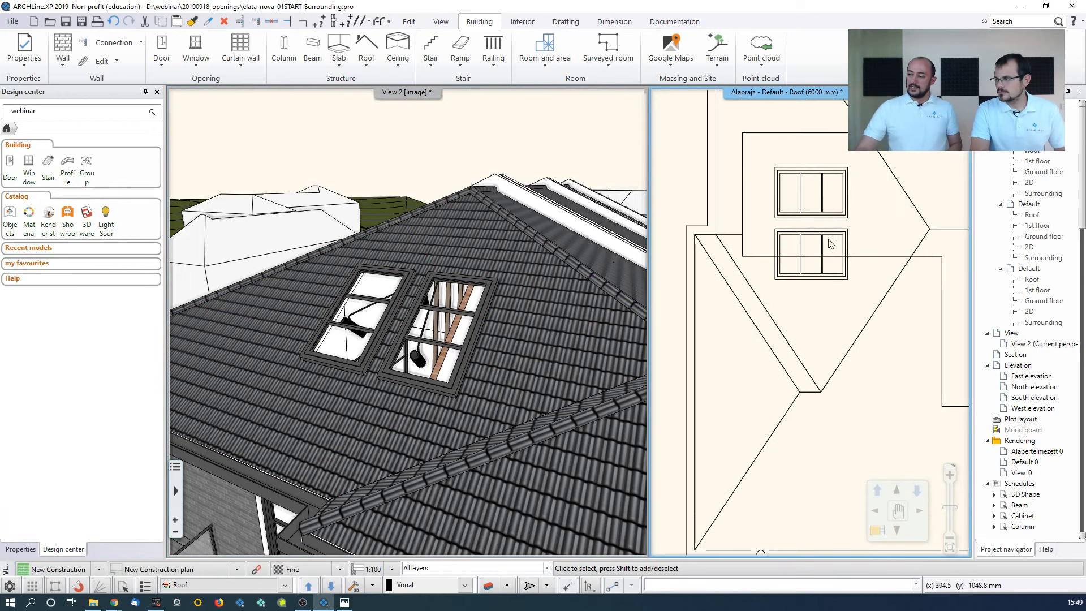
{"action": "left_click", "coordinate": [800, 246]}
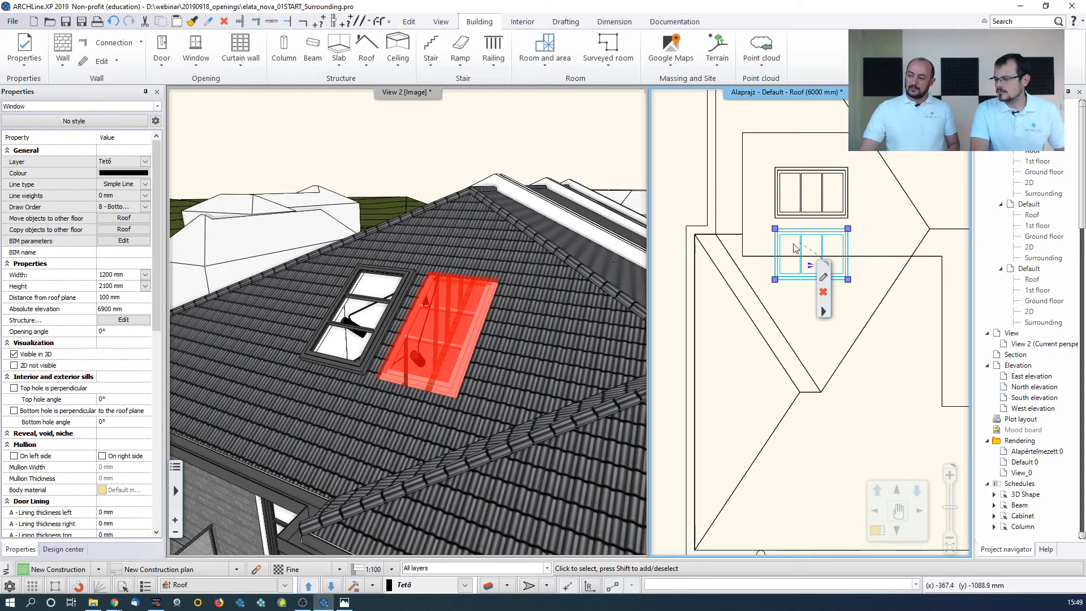
{"action": "left_click", "coordinate": [285, 585]}
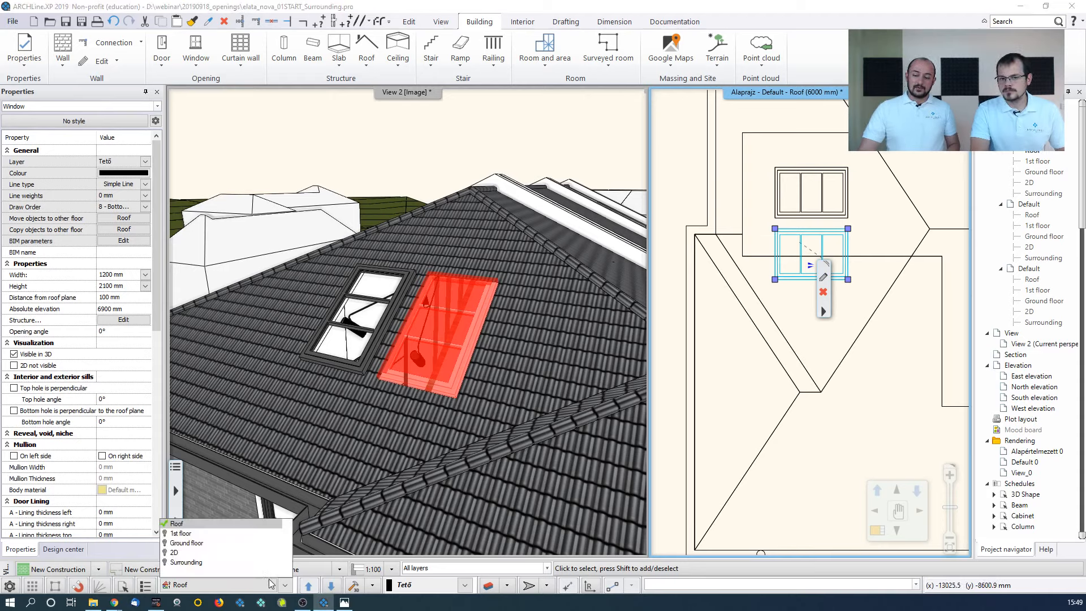
{"action": "left_click", "coordinate": [166, 534]}
{"action": "left_click", "coordinate": [763, 319]}
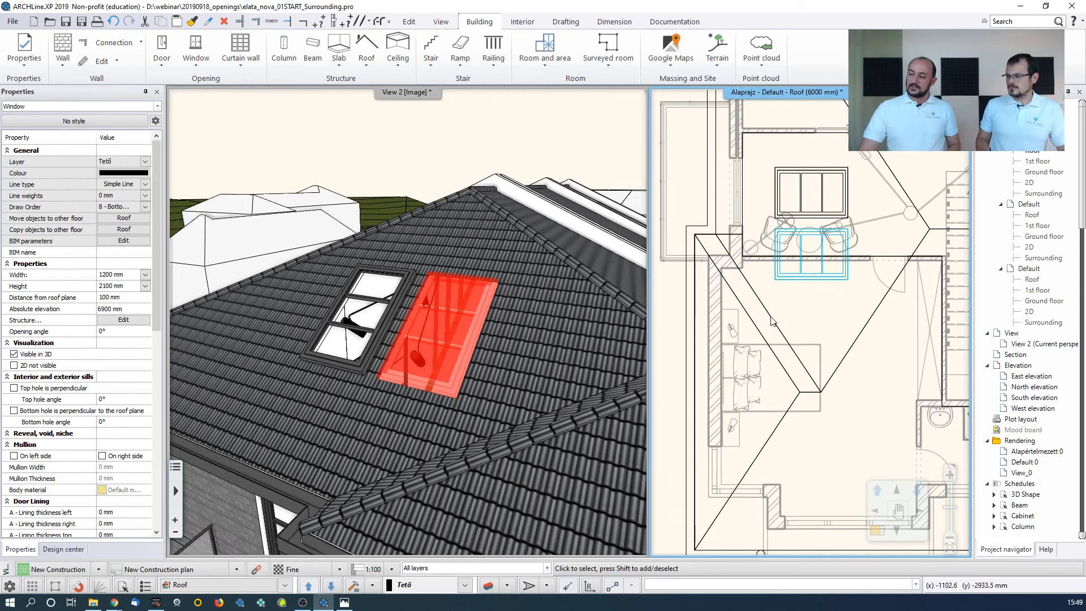
Delete the second roof window, the one overlapping the partition wall below the armchairs in the plan
{"action": "left_click", "coordinate": [804, 298]}
{"action": "left_click", "coordinate": [801, 274]}
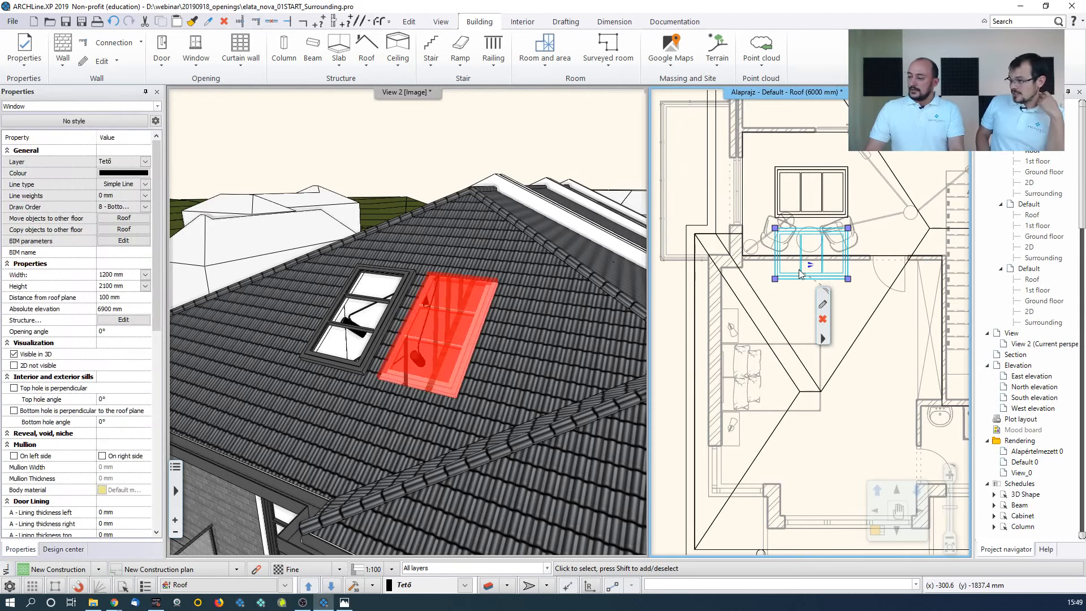
{"action": "key", "text": "Delete"}
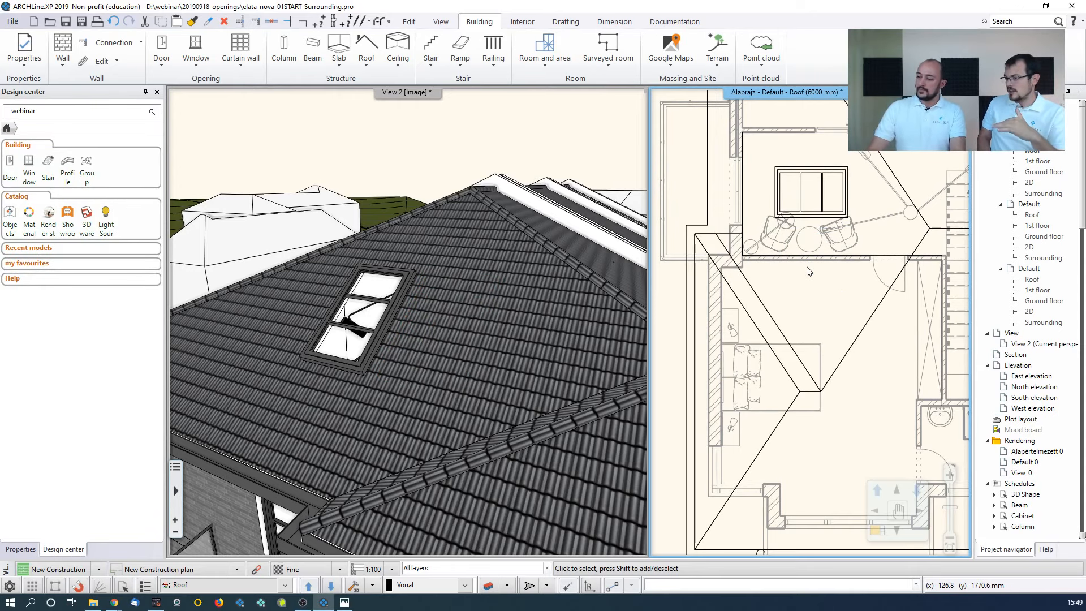
Place a 1200 × 2100 mm roof window with free positioning on the adjacent roof plane, beside the bathroom in the plan, and check it in View 2
{"action": "left_click", "coordinate": [364, 67]}
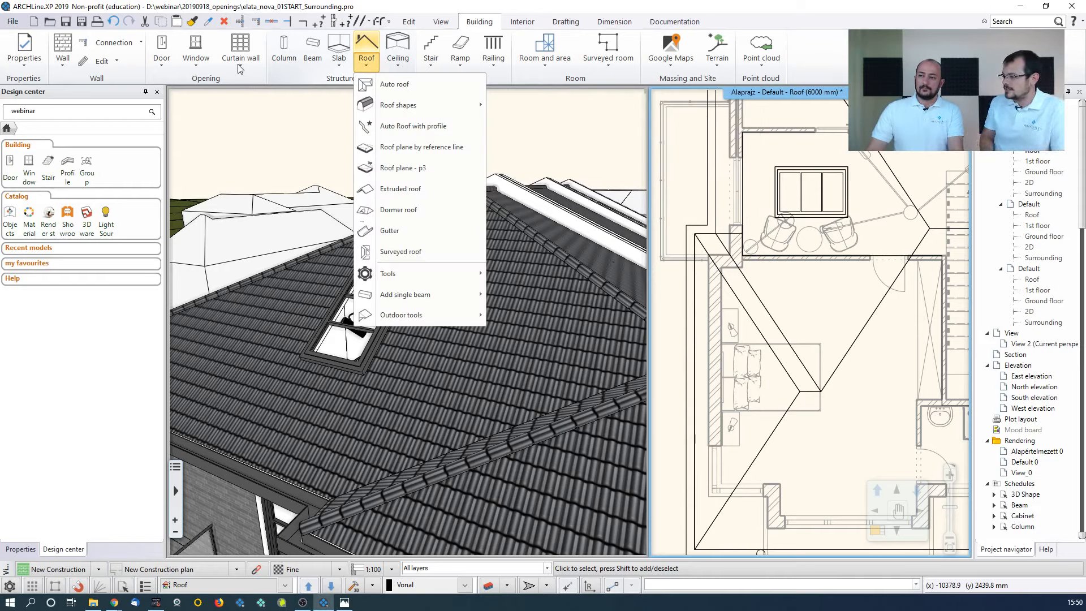
{"action": "left_click", "coordinate": [198, 68]}
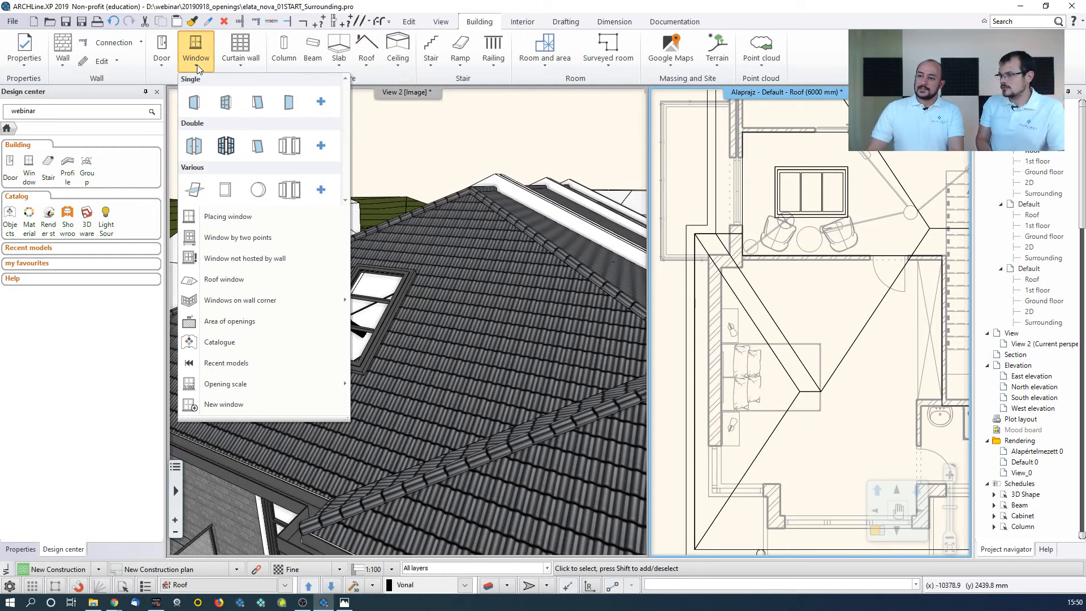
{"action": "left_click", "coordinate": [220, 279]}
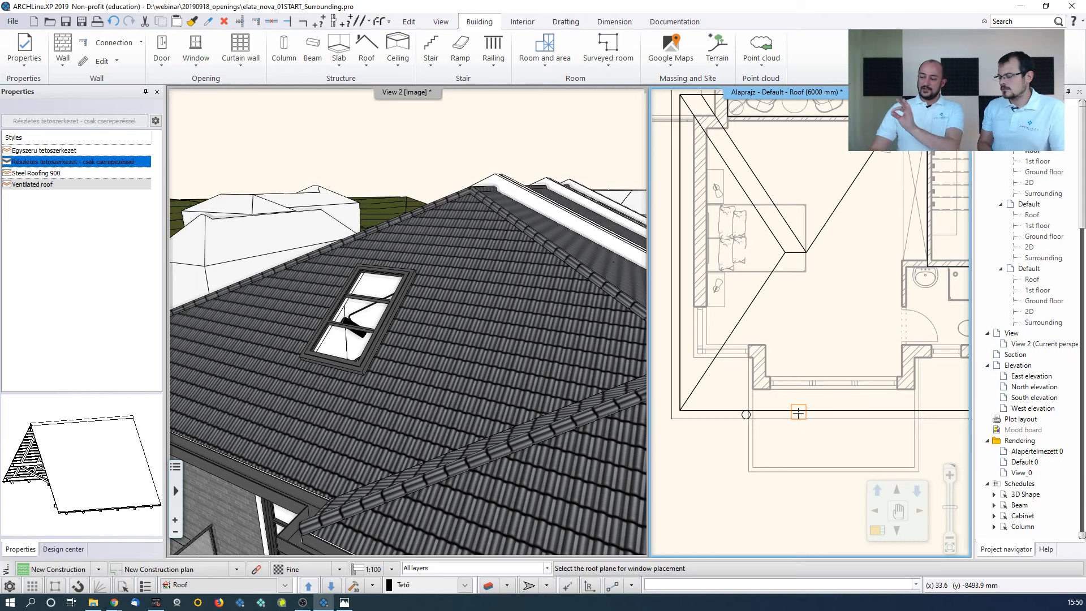
{"action": "left_click", "coordinate": [773, 387]}
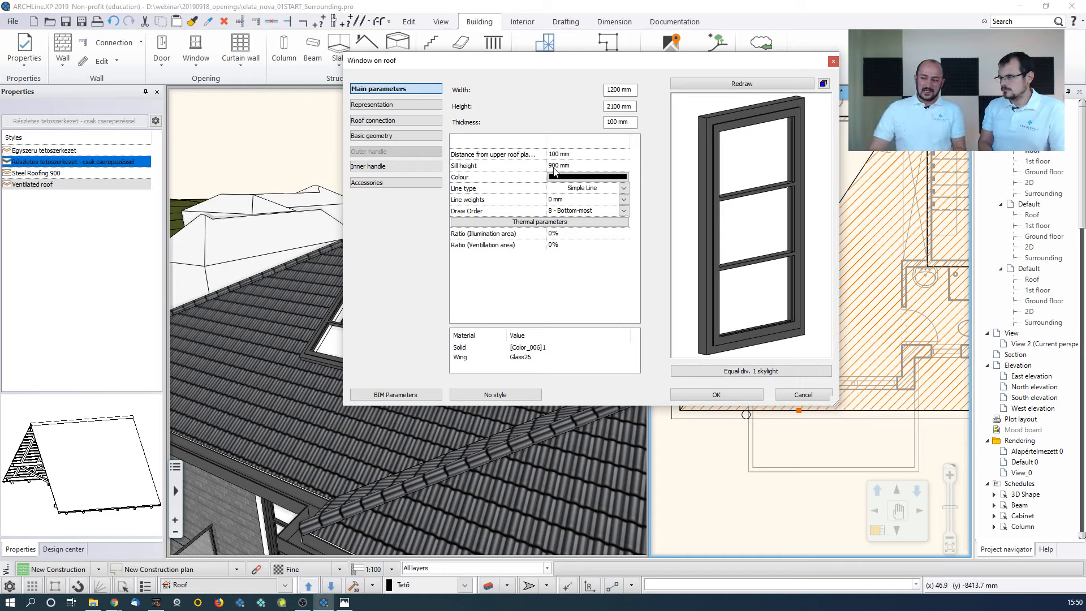
{"action": "left_click", "coordinate": [704, 396]}
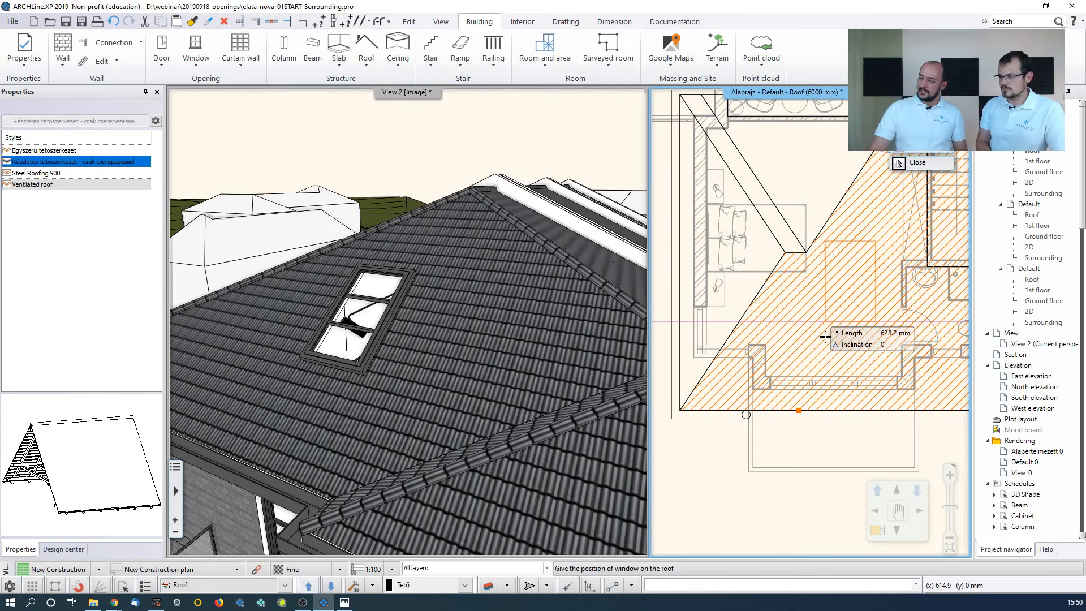
{"action": "left_click", "coordinate": [899, 164]}
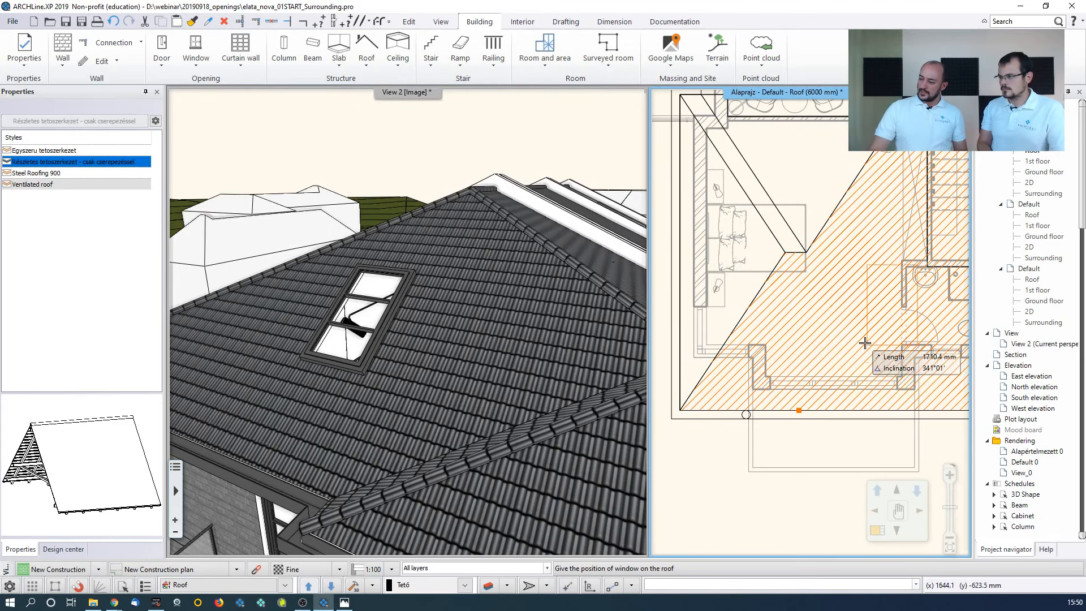
{"action": "left_click", "coordinate": [836, 374]}
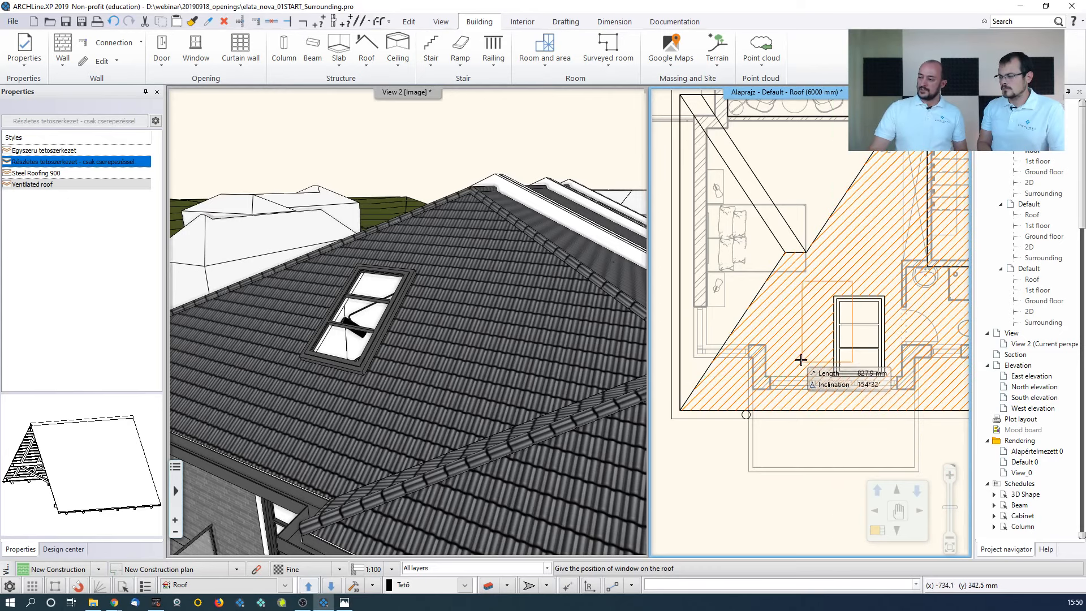
{"action": "key", "text": "Escape"}
{"action": "scroll", "coordinate": [484, 258], "scroll_direction": "down", "scroll_amount": 3}
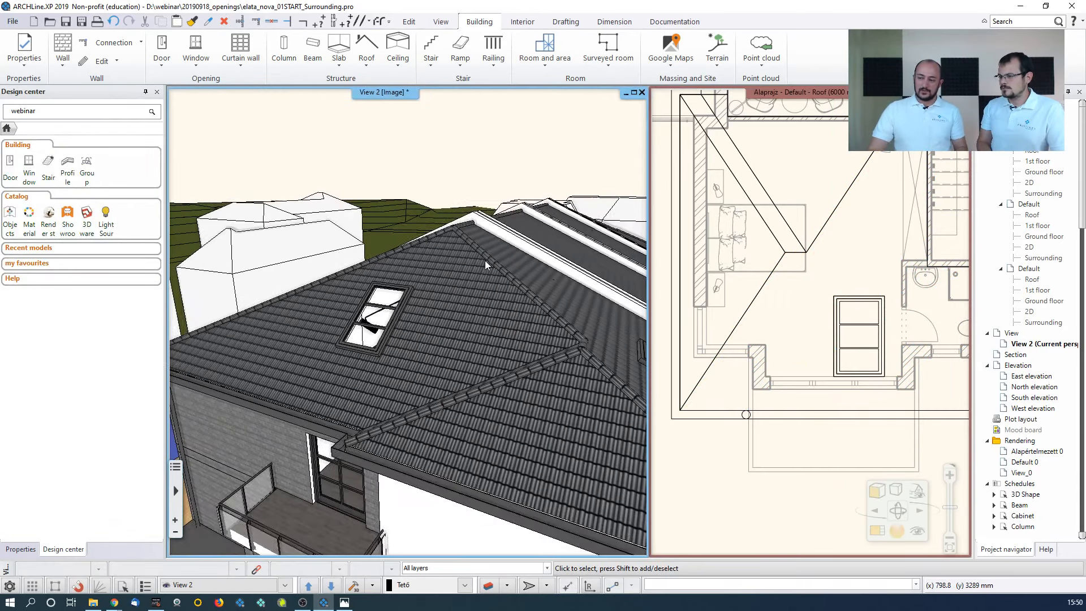
{"action": "scroll", "coordinate": [594, 316], "scroll_direction": "up", "scroll_amount": 1}
{"action": "middle_click_drag", "start_coordinate": [473, 303], "coordinate": [360, 295]}
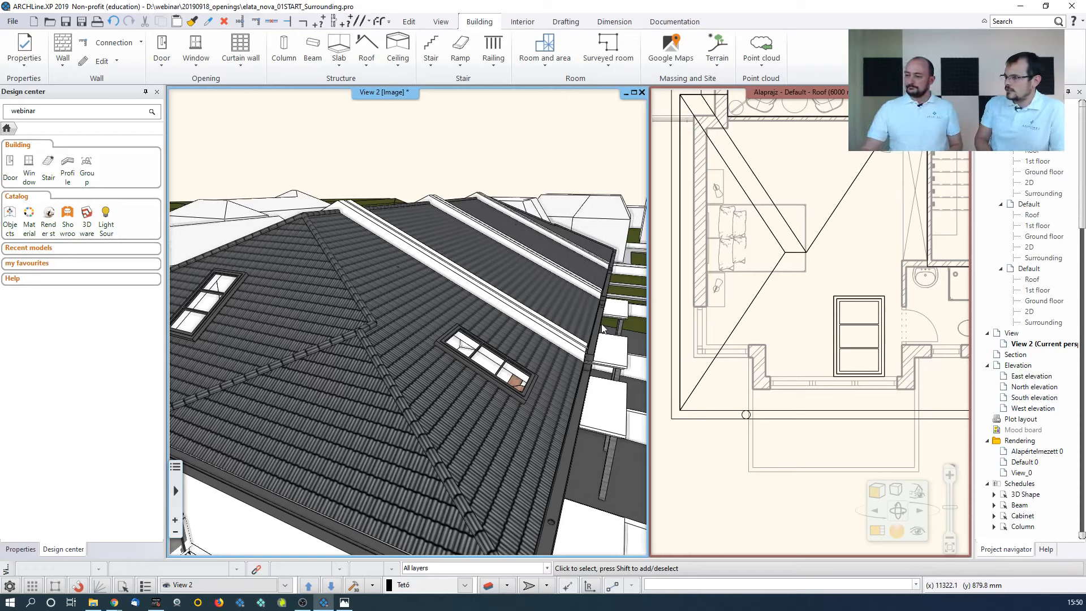
Switch the plan to the ground floor and select the 1600 × 2100 mm door in the outer wall near the house corner
{"action": "left_click", "coordinate": [698, 304]}
{"action": "scroll", "coordinate": [744, 235], "scroll_direction": "down", "scroll_amount": 3}
{"action": "scroll", "coordinate": [744, 235], "scroll_direction": "up", "scroll_amount": 2}
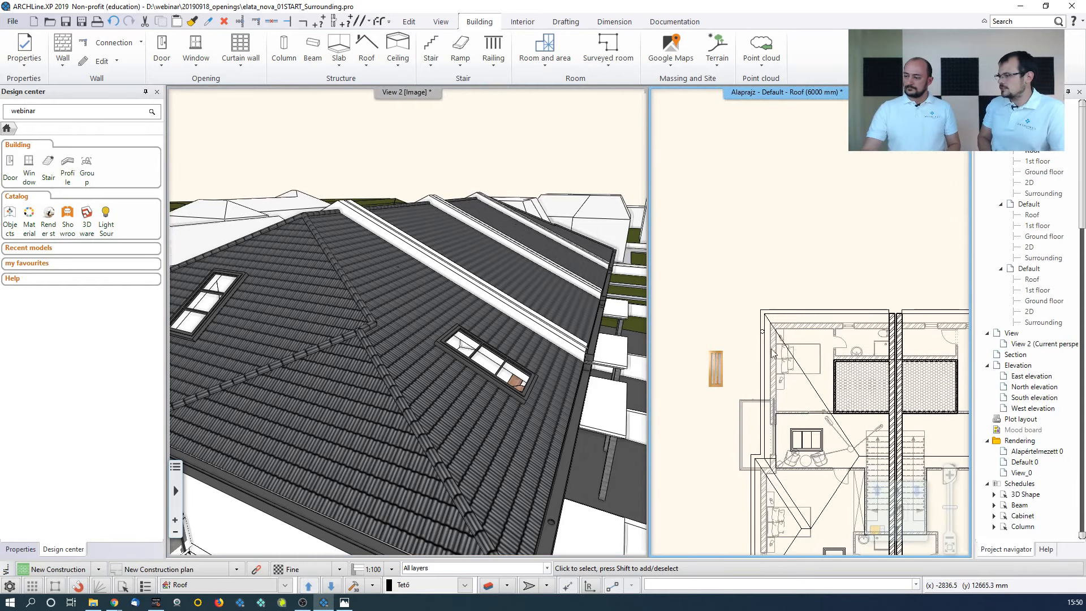
{"action": "scroll", "coordinate": [798, 371], "scroll_direction": "up", "scroll_amount": 1}
{"action": "key", "text": "Page_Down"}
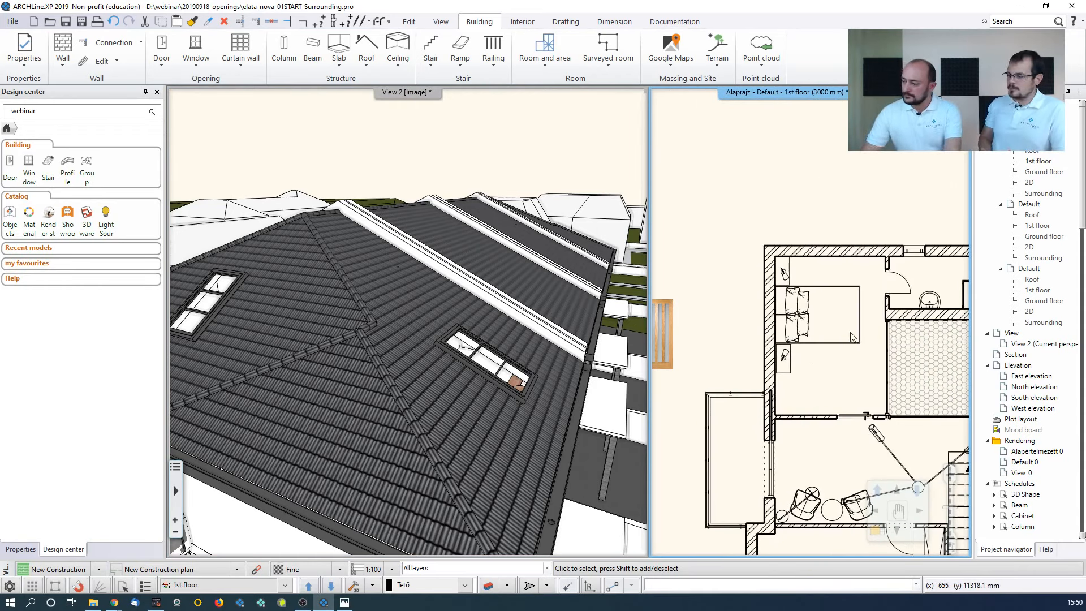
{"action": "key", "text": "Page_Down"}
{"action": "middle_click_drag", "start_coordinate": [858, 267], "coordinate": [857, 268]}
{"action": "key", "text": "Page_Up"}
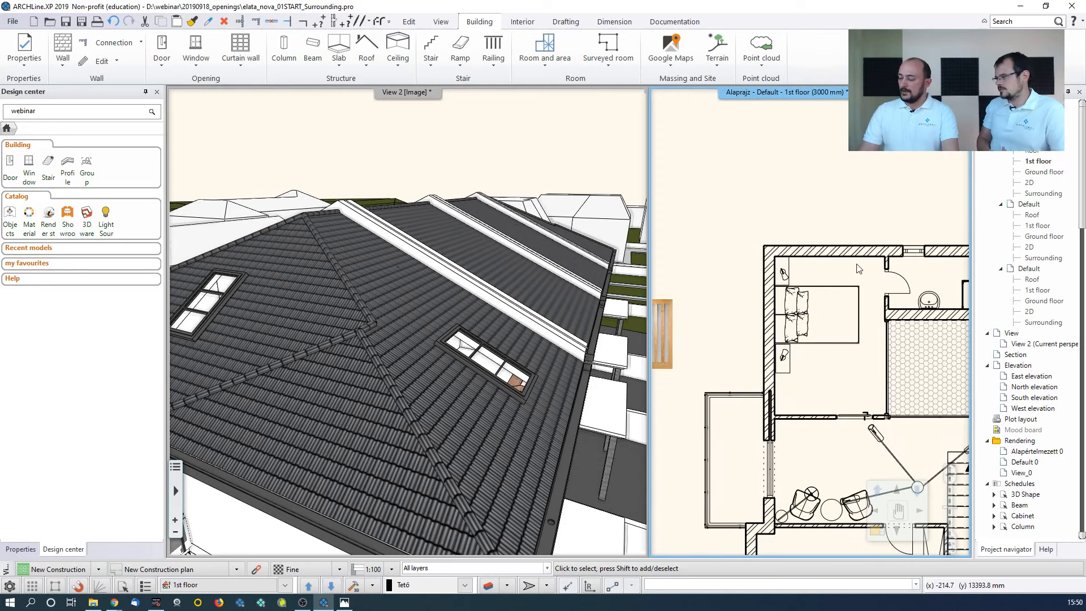
{"action": "key", "text": "Page_Down"}
{"action": "scroll", "coordinate": [819, 281], "scroll_direction": "up", "scroll_amount": 3}
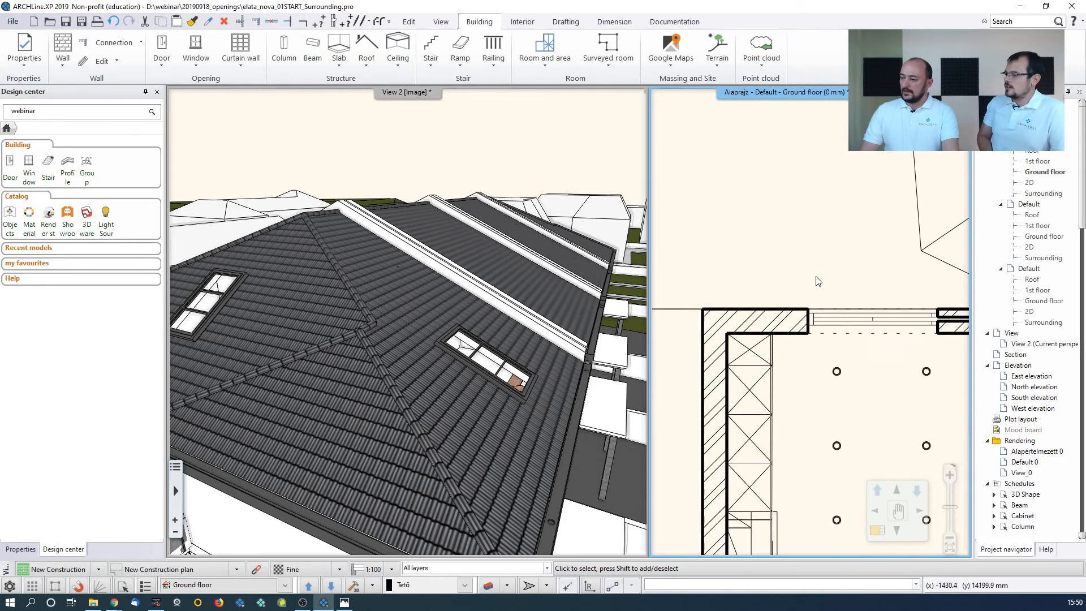
{"action": "left_click", "coordinate": [827, 327]}
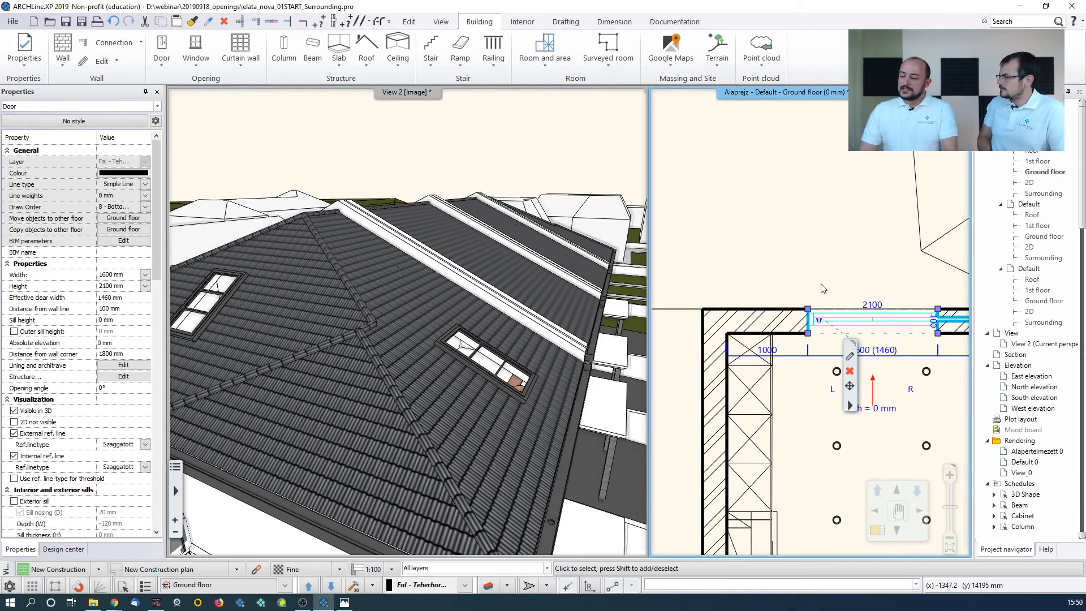
Examine the 1600 × 2100 mm terrace door beside the pool deck from the outside in View 2
{"action": "middle_click_drag", "start_coordinate": [362, 325], "coordinate": [426, 398]}
{"action": "key", "text": "Escape"}
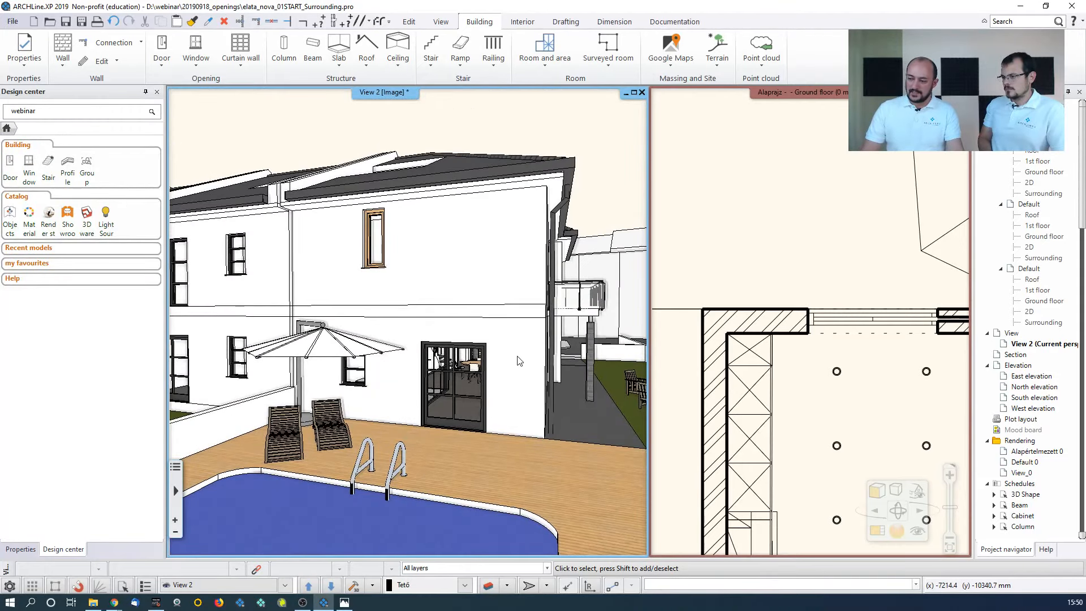
{"action": "scroll", "coordinate": [483, 404], "scroll_direction": "up", "scroll_amount": 5}
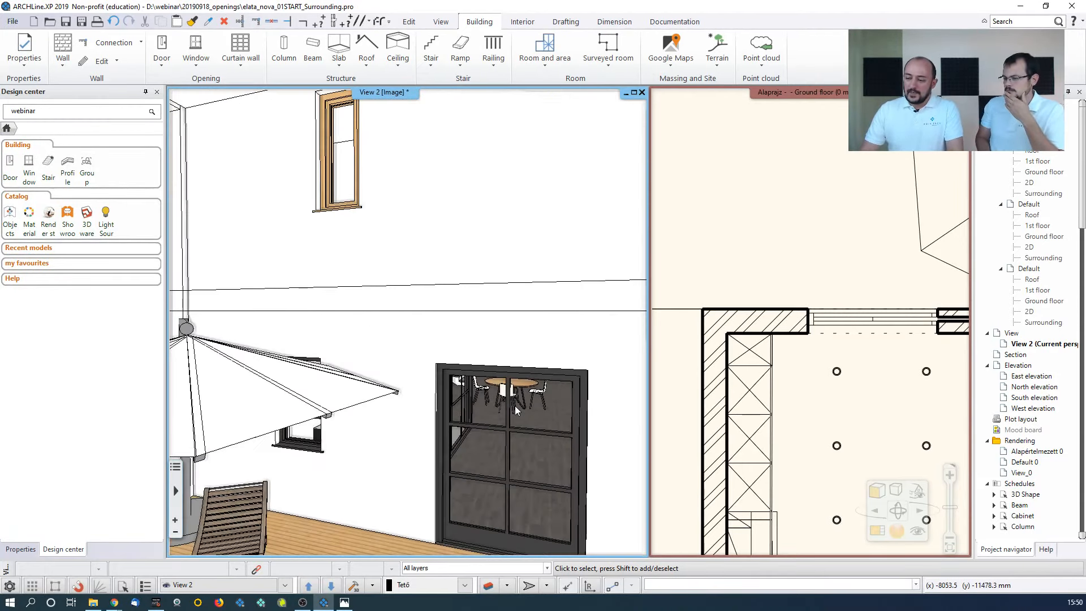
{"action": "left_click", "coordinate": [422, 377]}
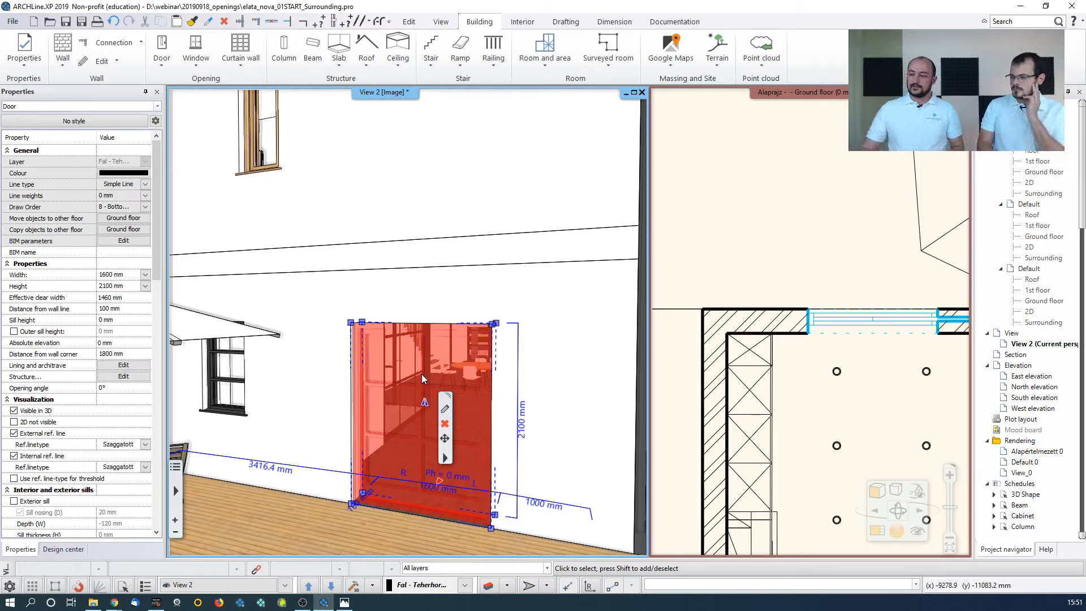
{"action": "left_click", "coordinate": [827, 259]}
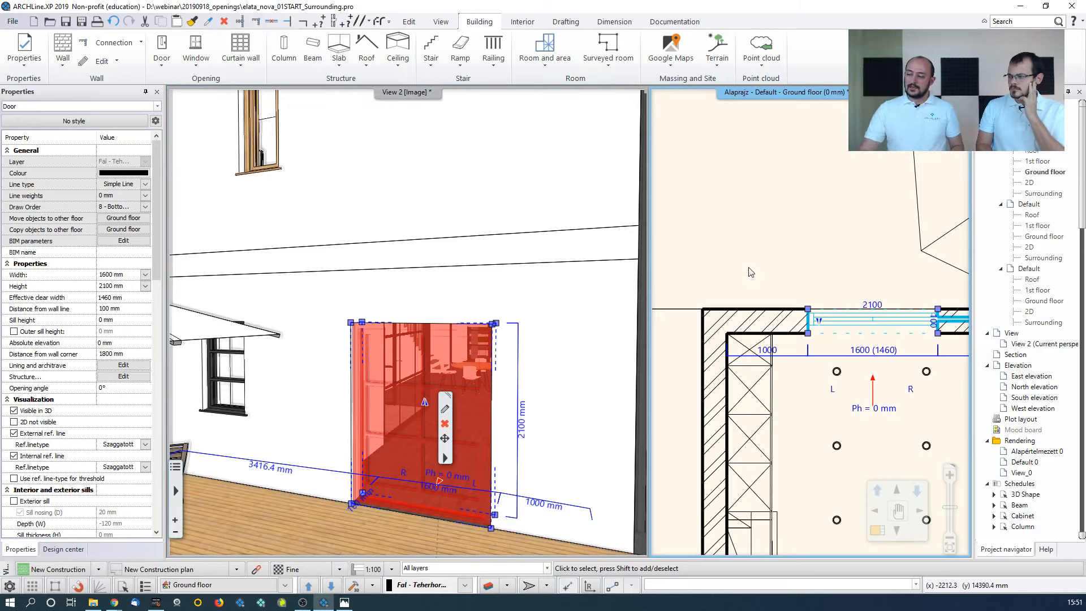
{"action": "key", "text": "Escape"}
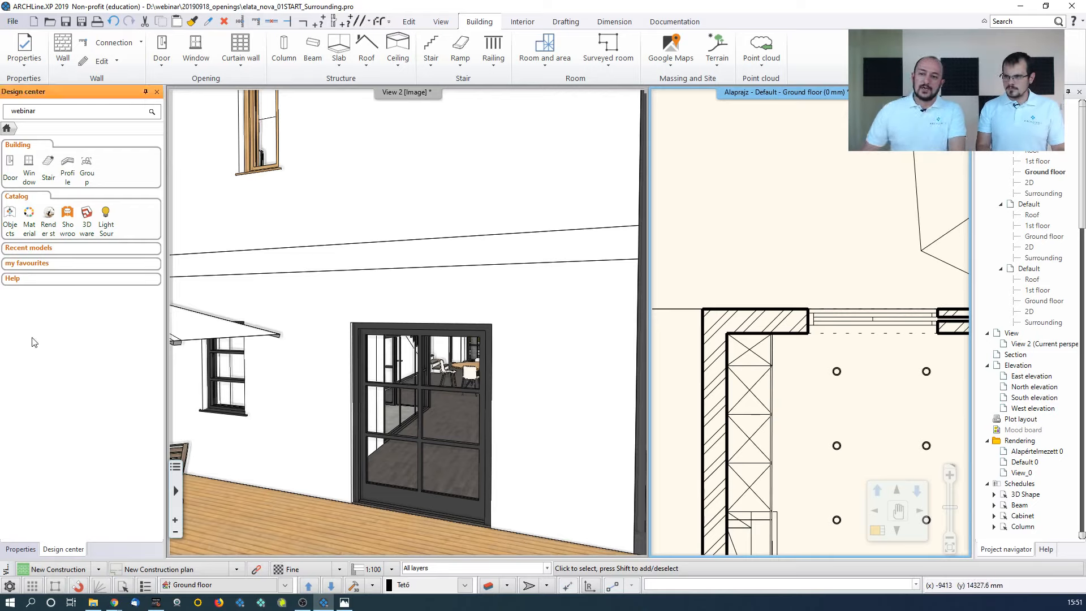
Search the object library for "shutter" and open the details of the Shutter 1 leaf model
{"action": "left_click", "coordinate": [12, 217]}
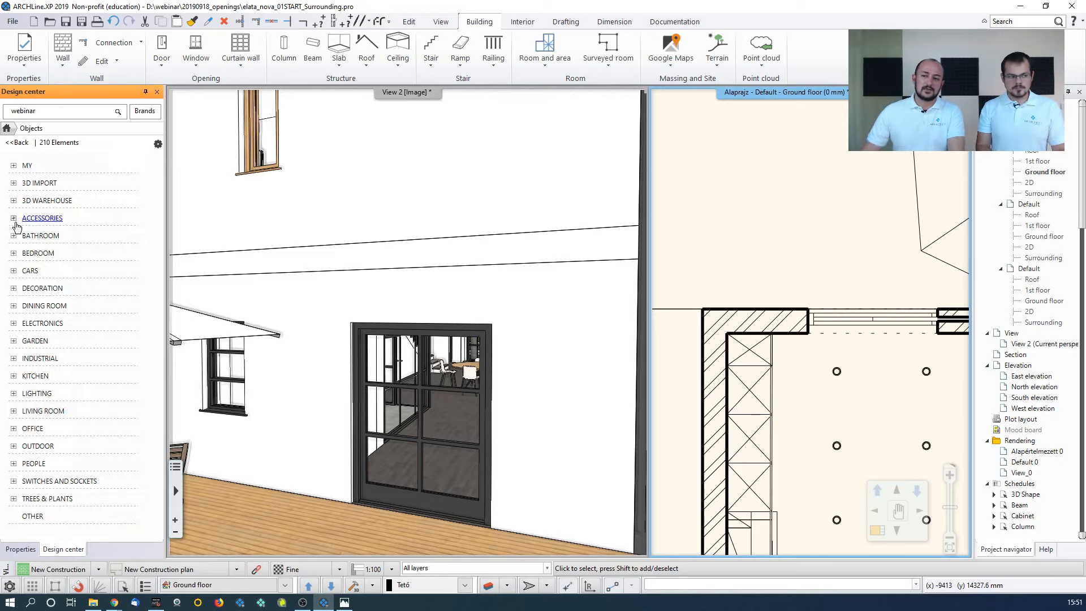
{"action": "double_click", "coordinate": [59, 112]}
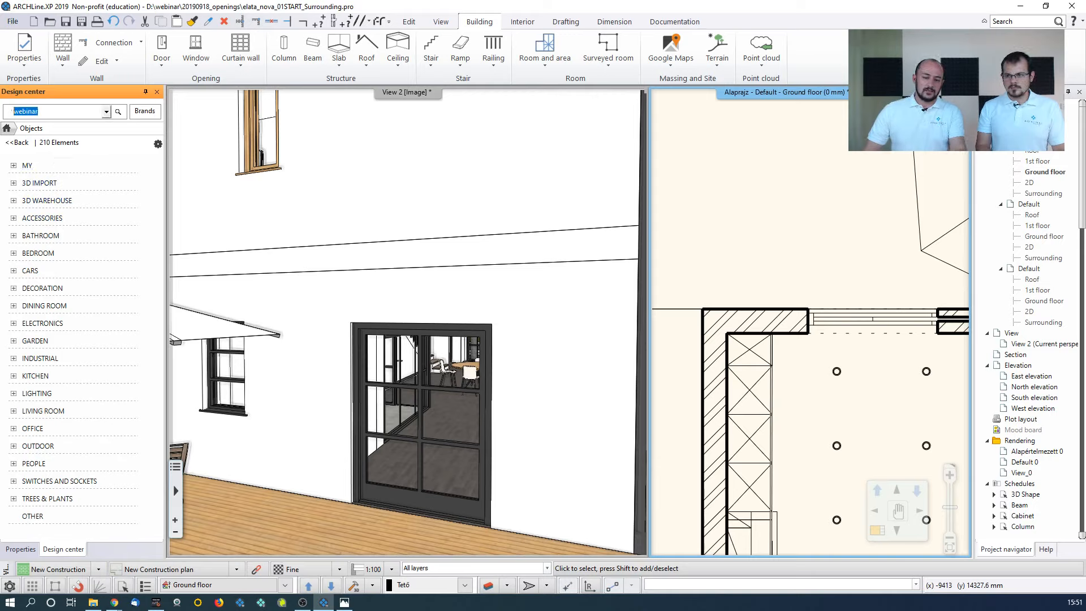
{"action": "type", "text": "shutter"}
{"action": "key", "text": "Return"}
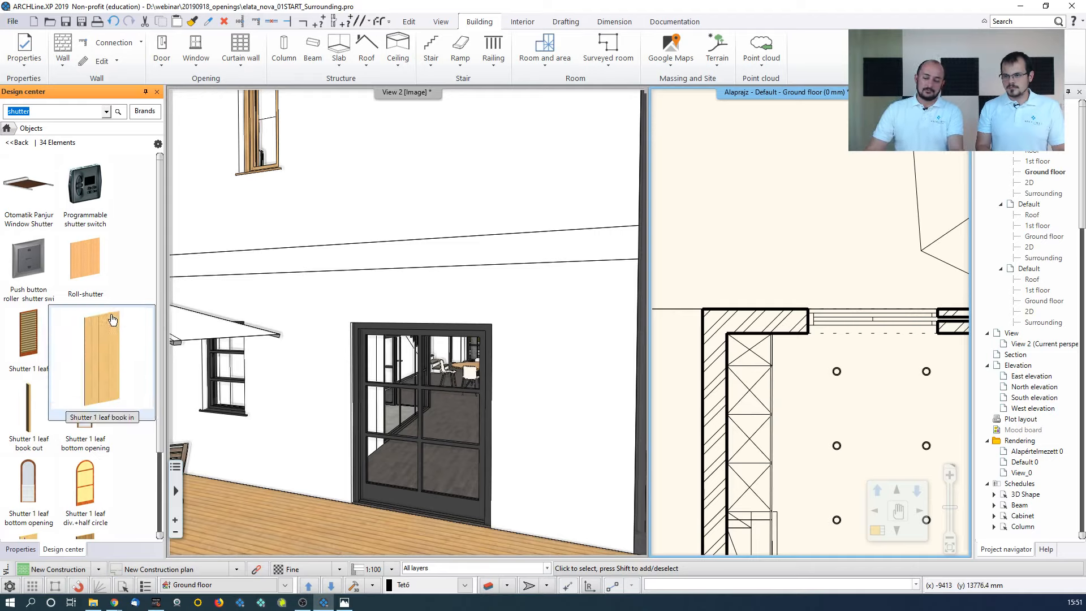
{"action": "mouse_move", "coordinate": [98, 276]}
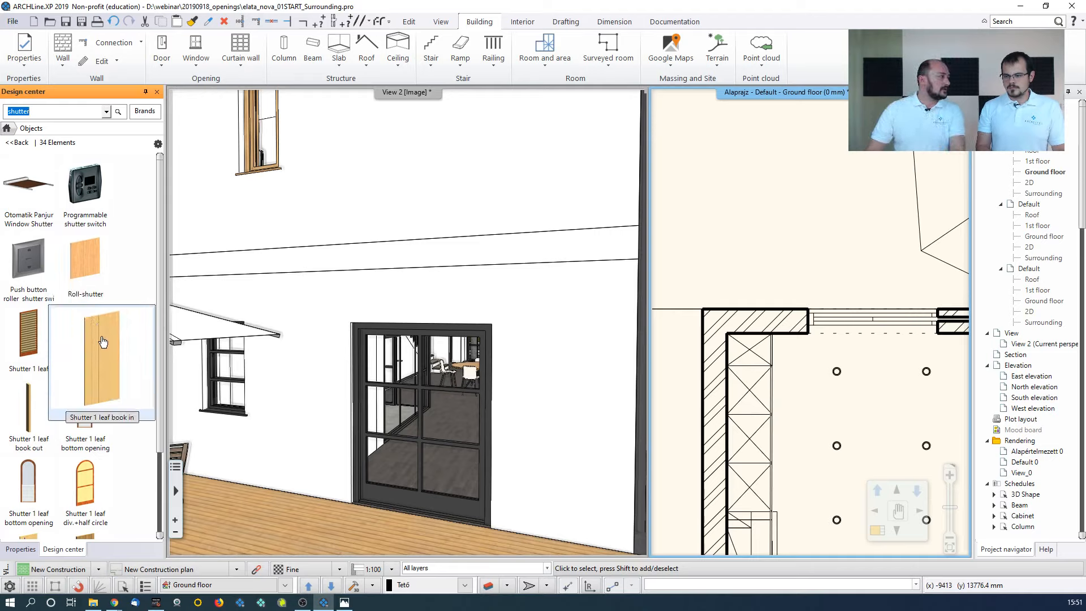
{"action": "mouse_move", "coordinate": [43, 350]}
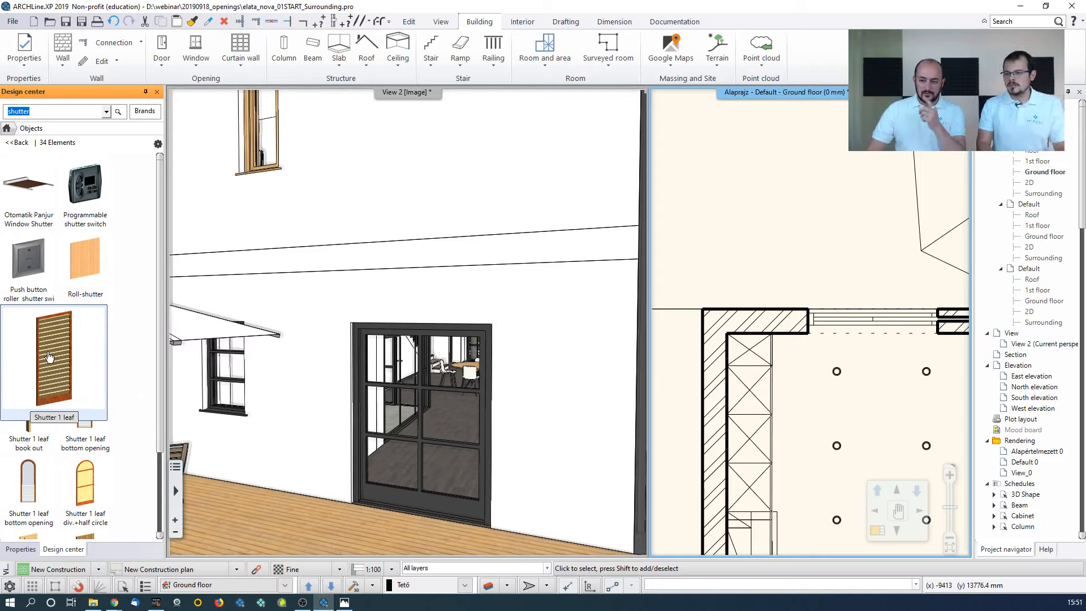
{"action": "left_click", "coordinate": [50, 357]}
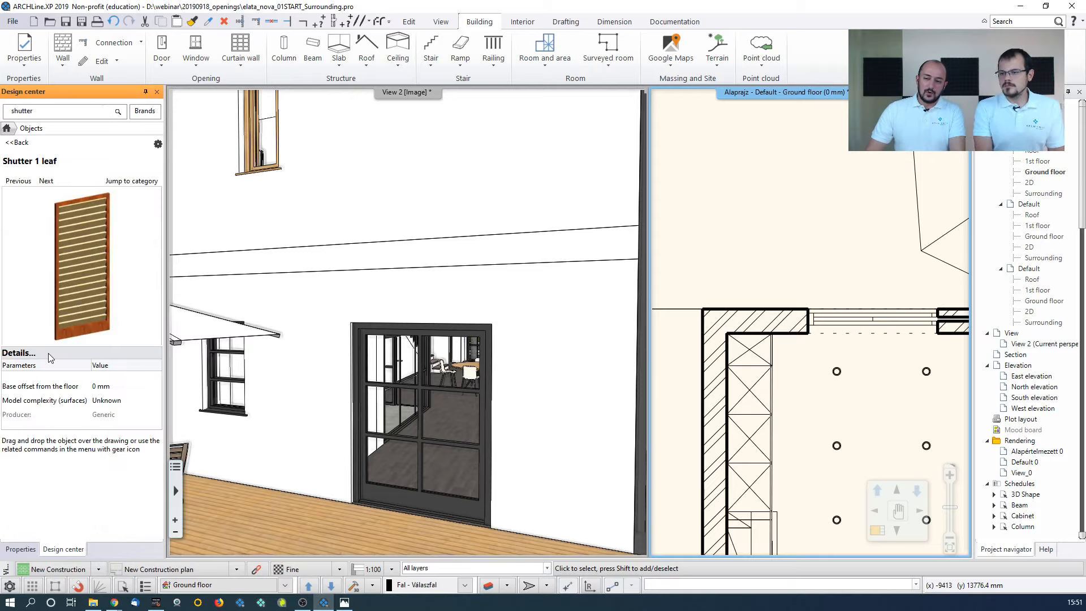
Start placing the Shutter 1 leaf object and change its frame material from Ash to Anthracite_Grey
{"action": "double_click", "coordinate": [71, 267]}
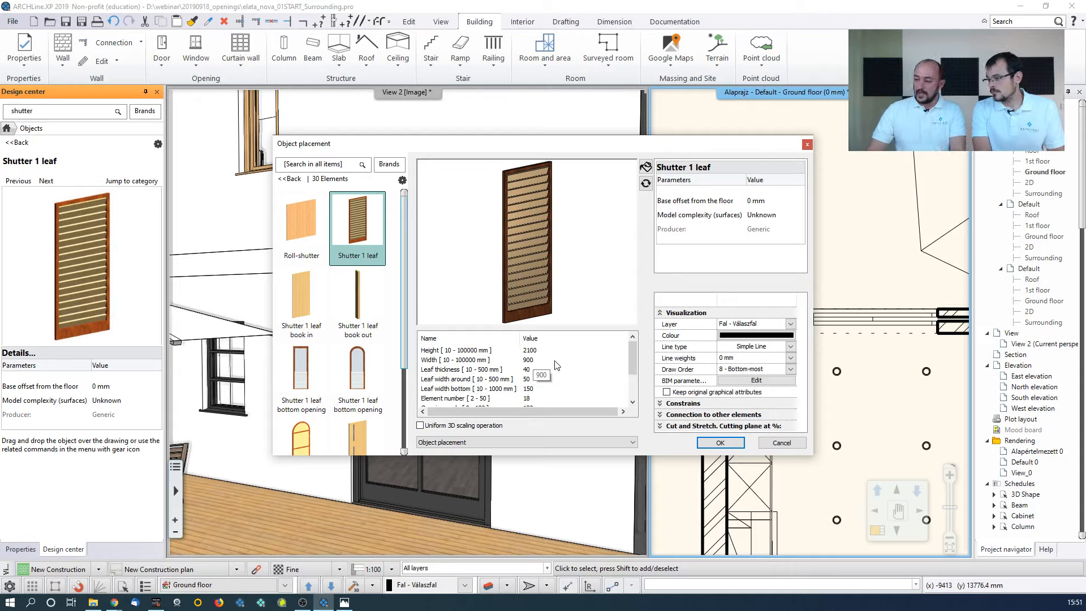
{"action": "scroll", "coordinate": [560, 373], "scroll_direction": "down", "scroll_amount": 2}
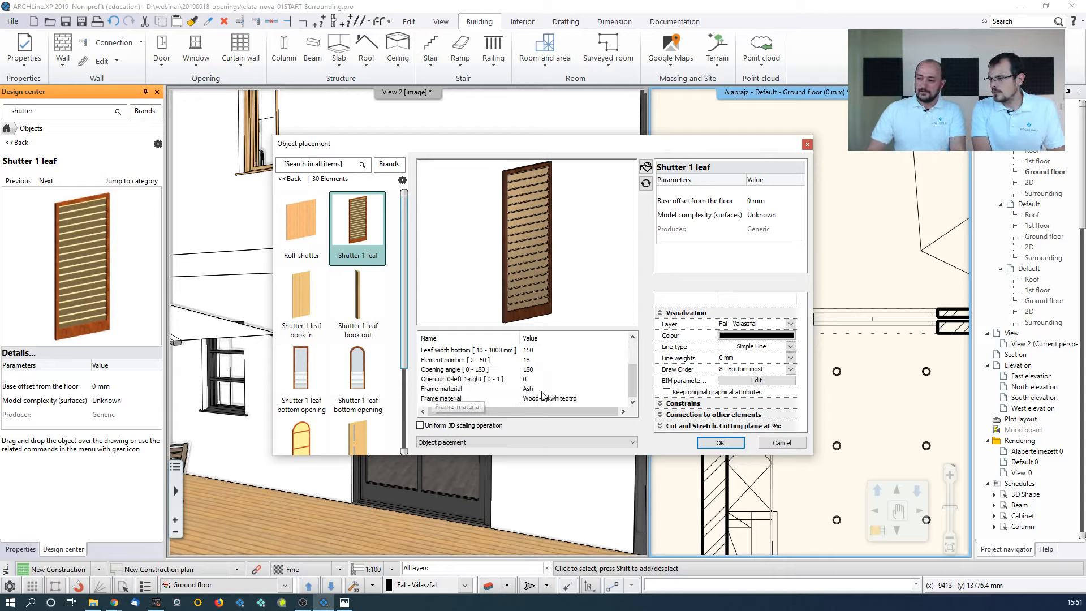
{"action": "scroll", "coordinate": [534, 395], "scroll_direction": "up", "scroll_amount": 2}
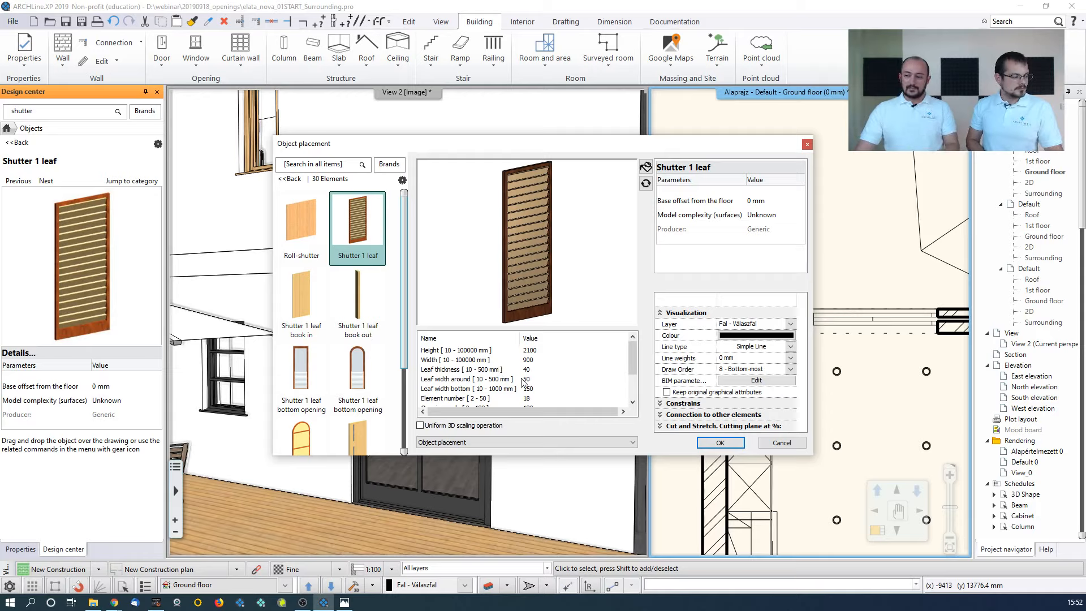
{"action": "scroll", "coordinate": [524, 383], "scroll_direction": "down", "scroll_amount": 2}
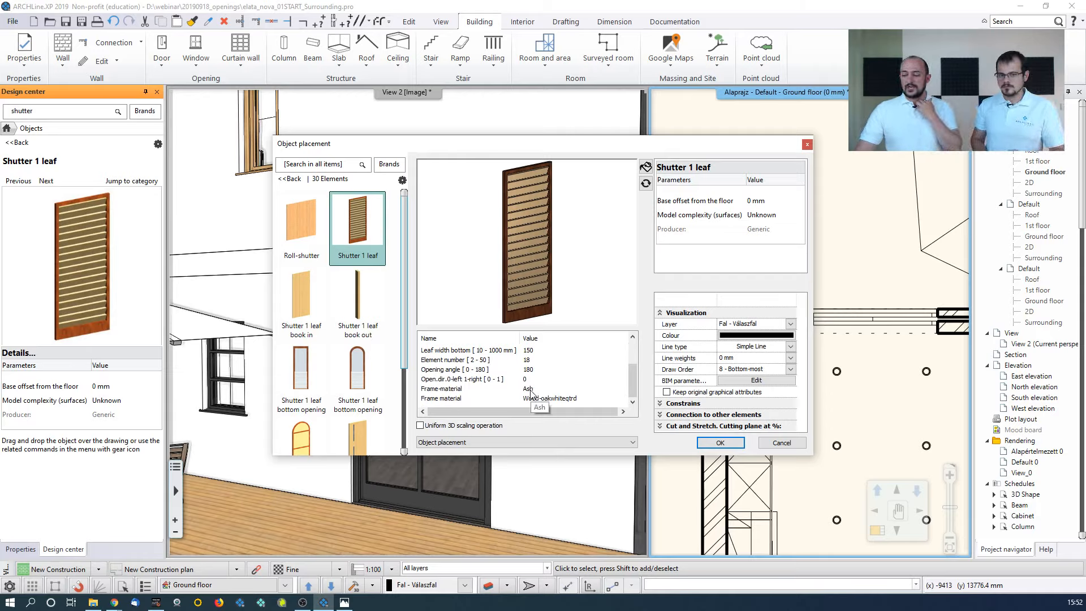
{"action": "double_click", "coordinate": [528, 388]}
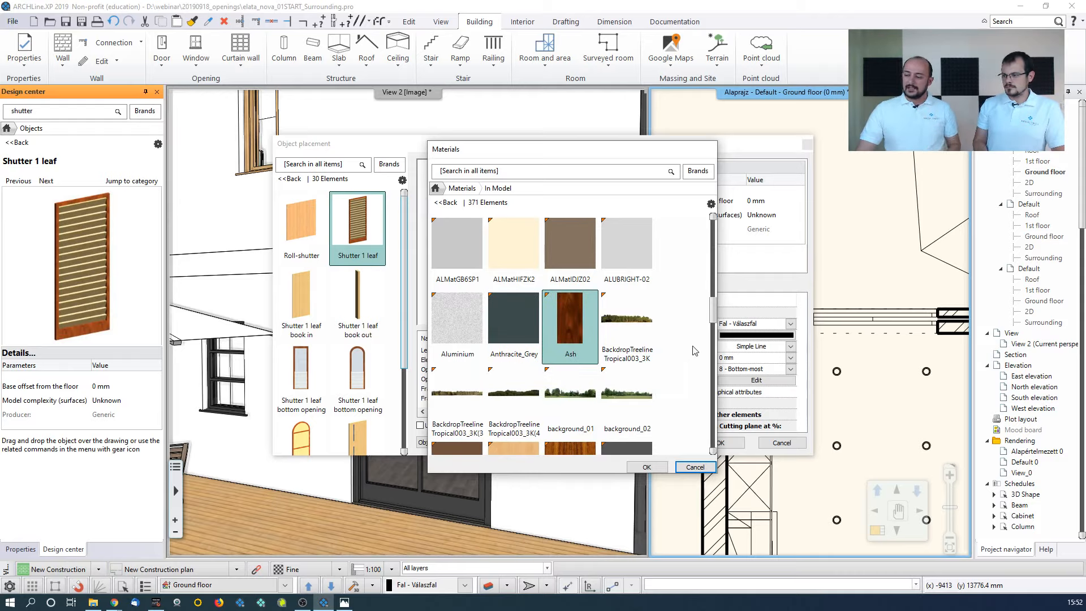
{"action": "left_click", "coordinate": [513, 326]}
{"action": "left_click", "coordinate": [646, 467]}
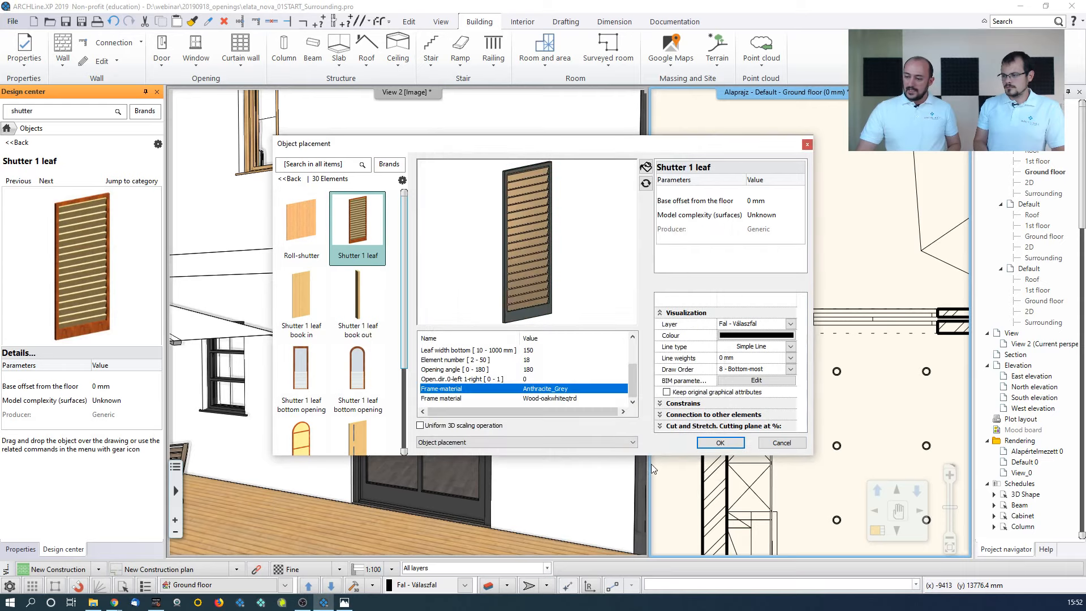
Replace the shutter's Wood-oakwhiteqtrd material with Anthracite_Grey, searching the materials for "anth"
{"action": "double_click", "coordinate": [539, 399]}
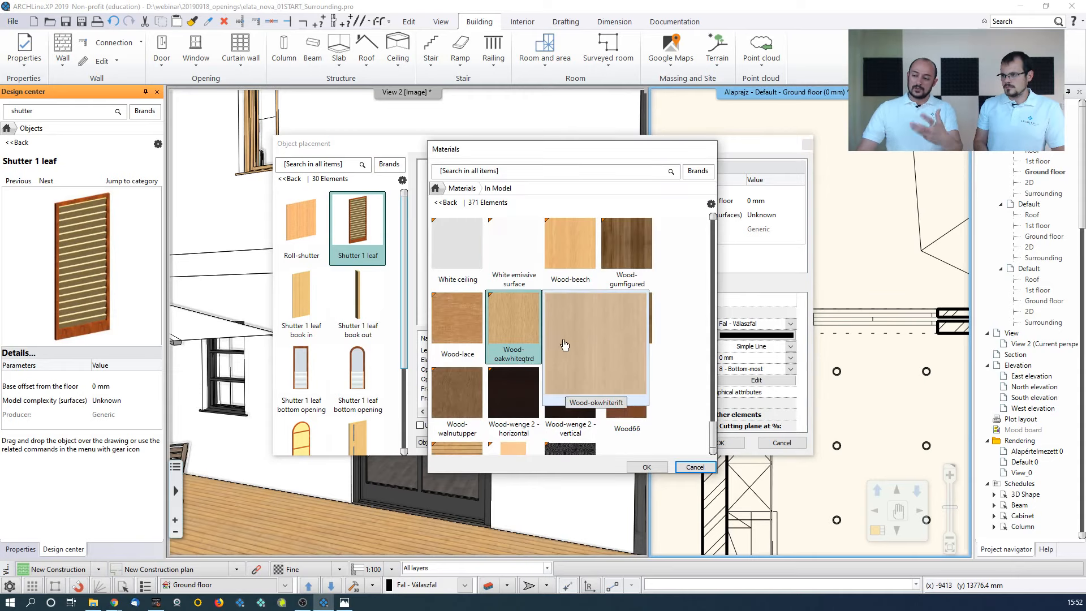
{"action": "scroll", "coordinate": [586, 387], "scroll_direction": "down", "scroll_amount": 1}
{"action": "scroll", "coordinate": [613, 385], "scroll_direction": "up", "scroll_amount": 5}
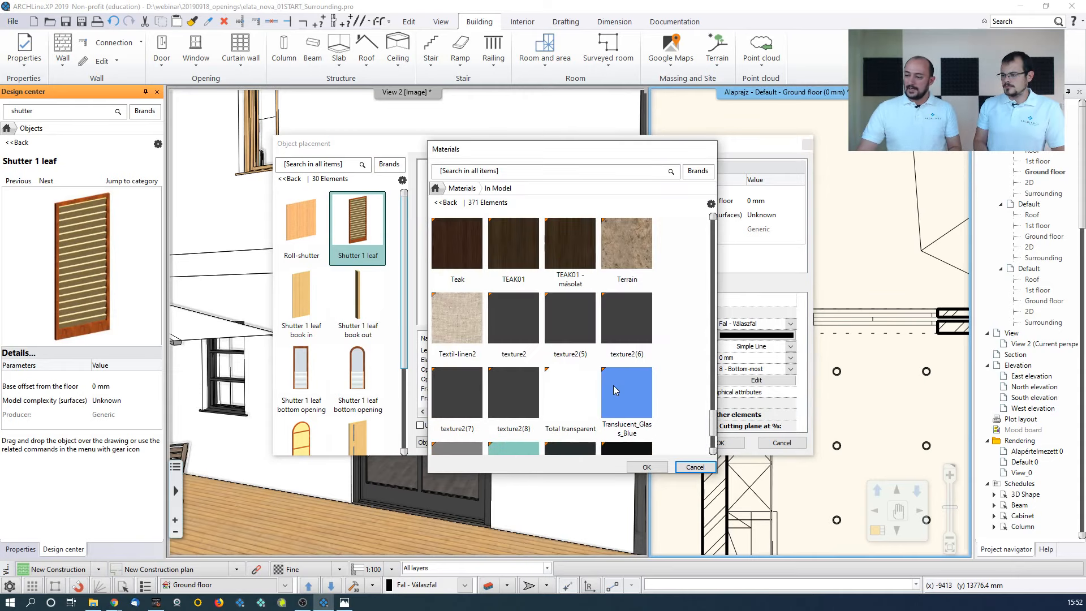
{"action": "scroll", "coordinate": [637, 393], "scroll_direction": "up", "scroll_amount": 5}
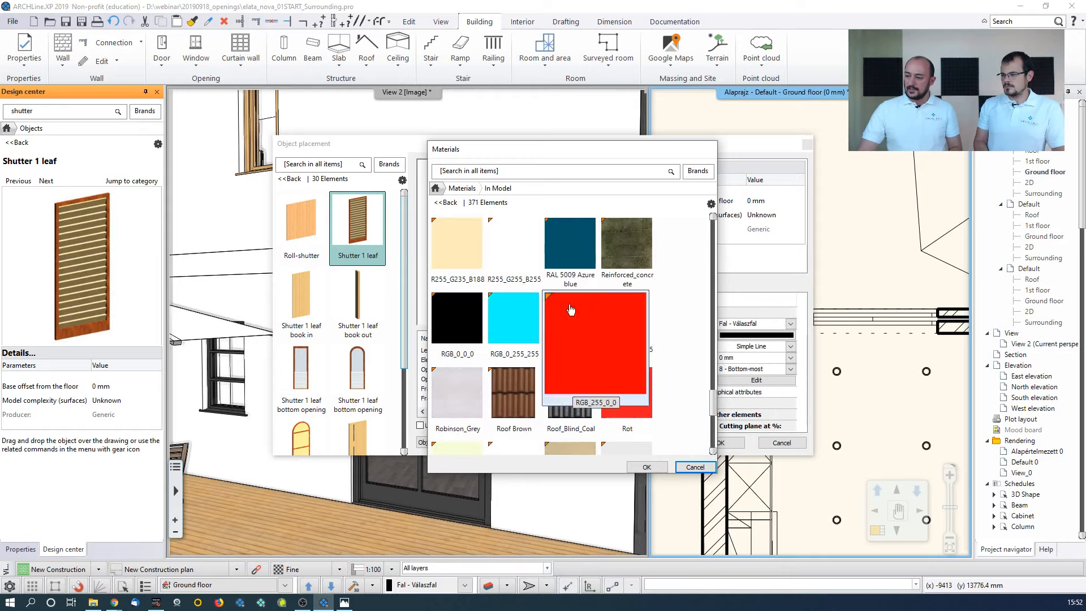
{"action": "left_click", "coordinate": [513, 173]}
{"action": "type", "text": "anth"}
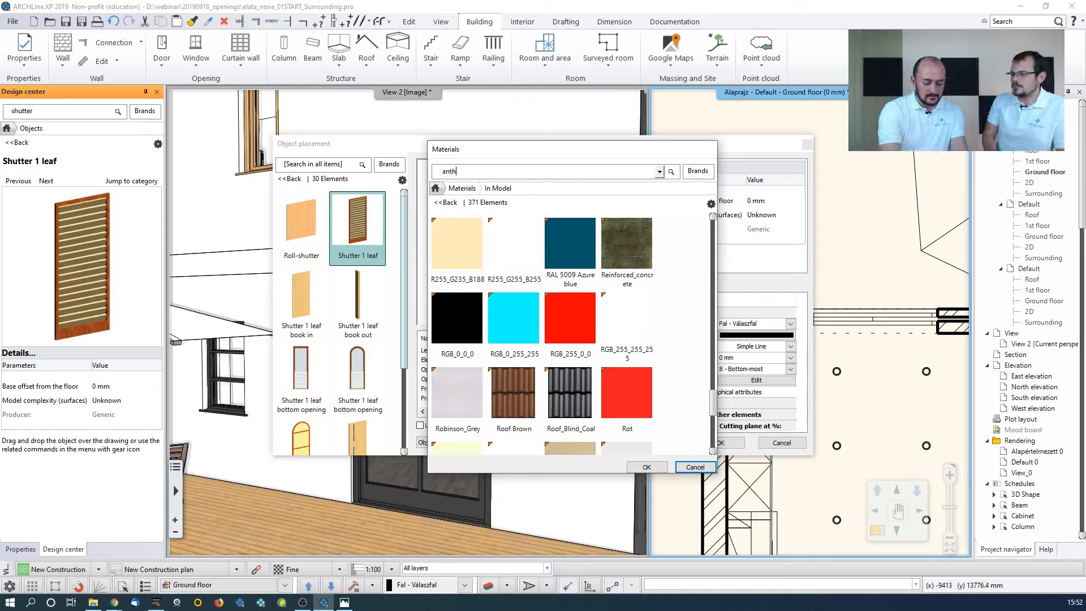
{"action": "key", "text": "Return"}
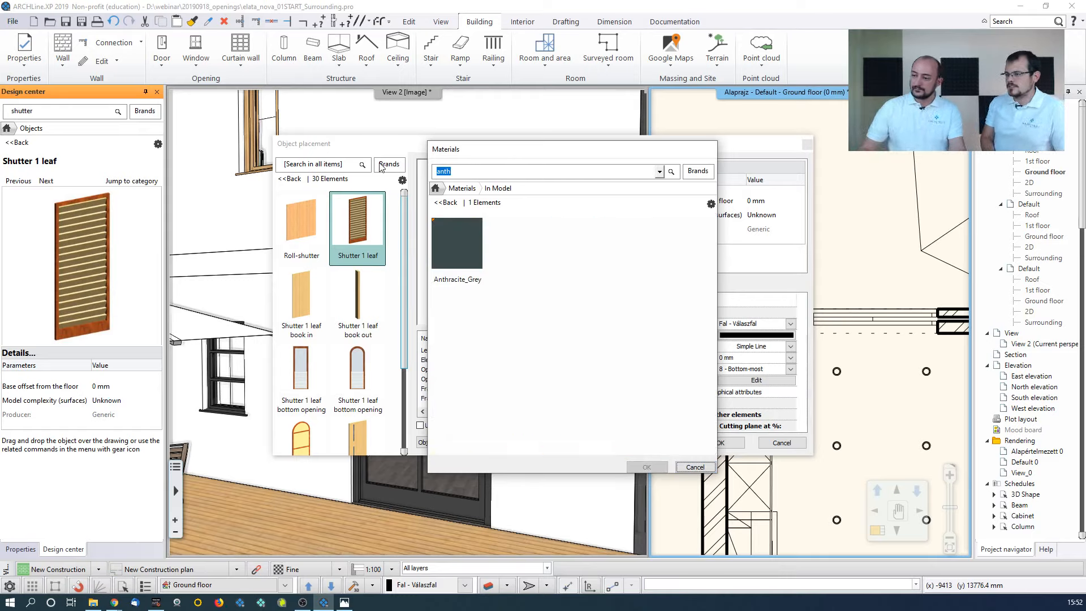
{"action": "left_click", "coordinate": [468, 248]}
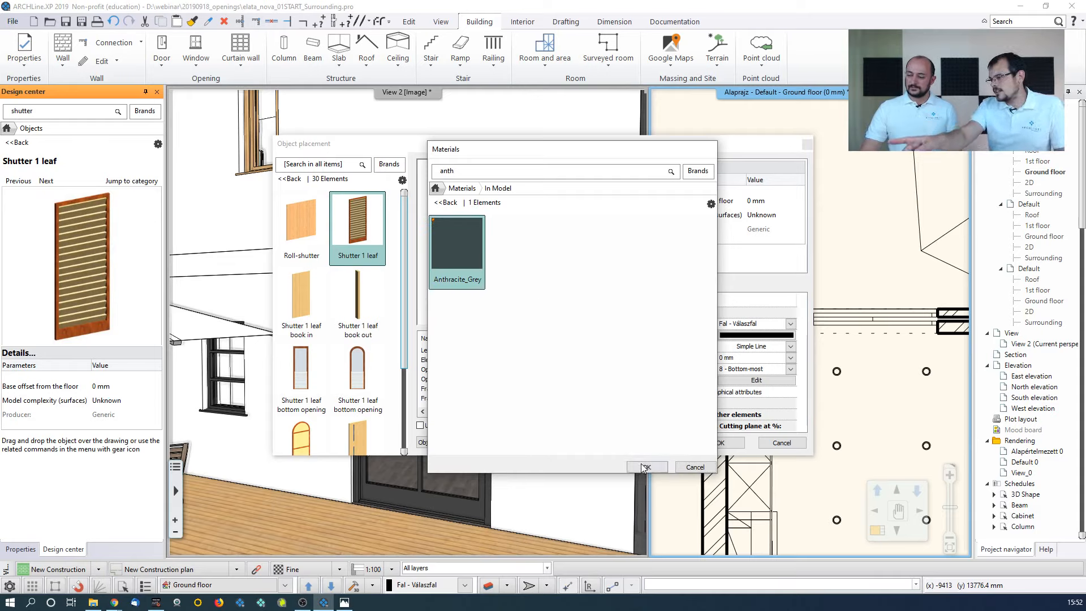
{"action": "mouse_move", "coordinate": [441, 228]}
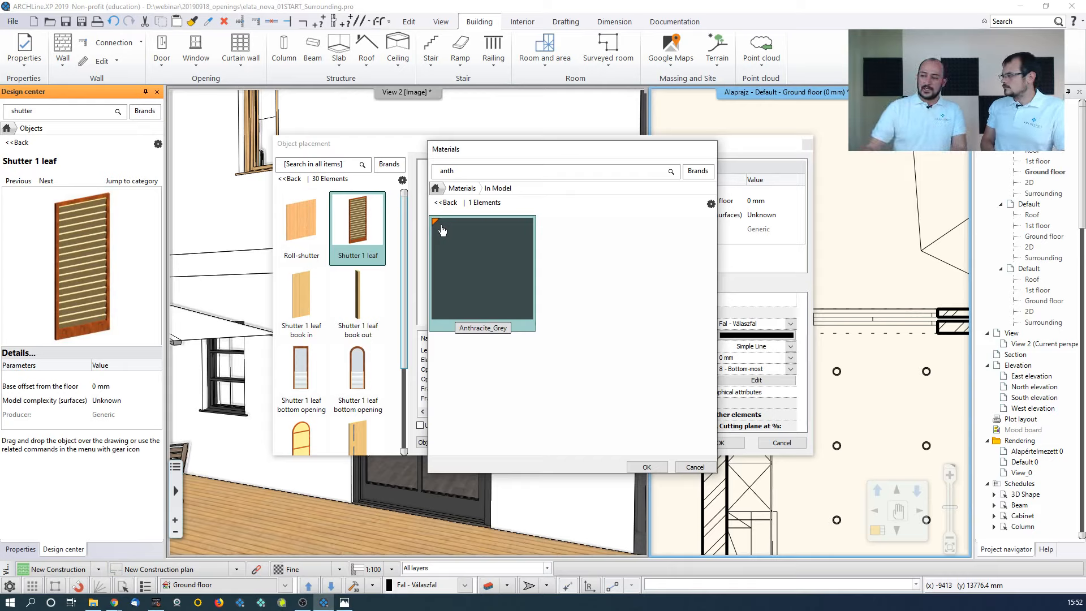
{"action": "mouse_move", "coordinate": [472, 253]}
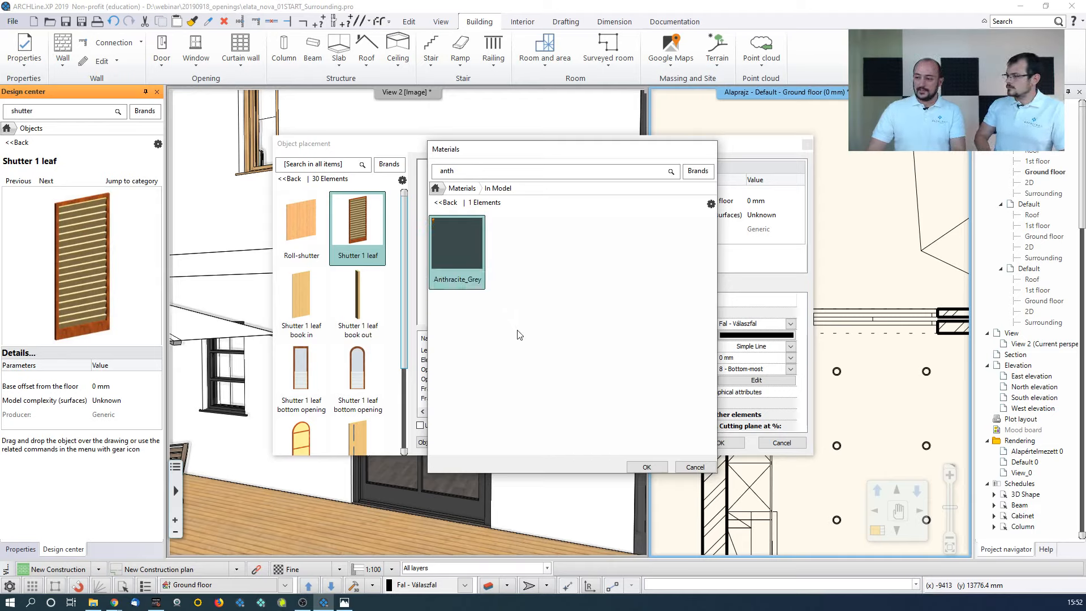
{"action": "left_click", "coordinate": [645, 467]}
{"action": "left_click_drag", "start_coordinate": [559, 295], "coordinate": [523, 300]}
Place the shutter in the ground-floor plan at the outer corner of the wall next to the terrace door opening
{"action": "left_click", "coordinate": [720, 443]}
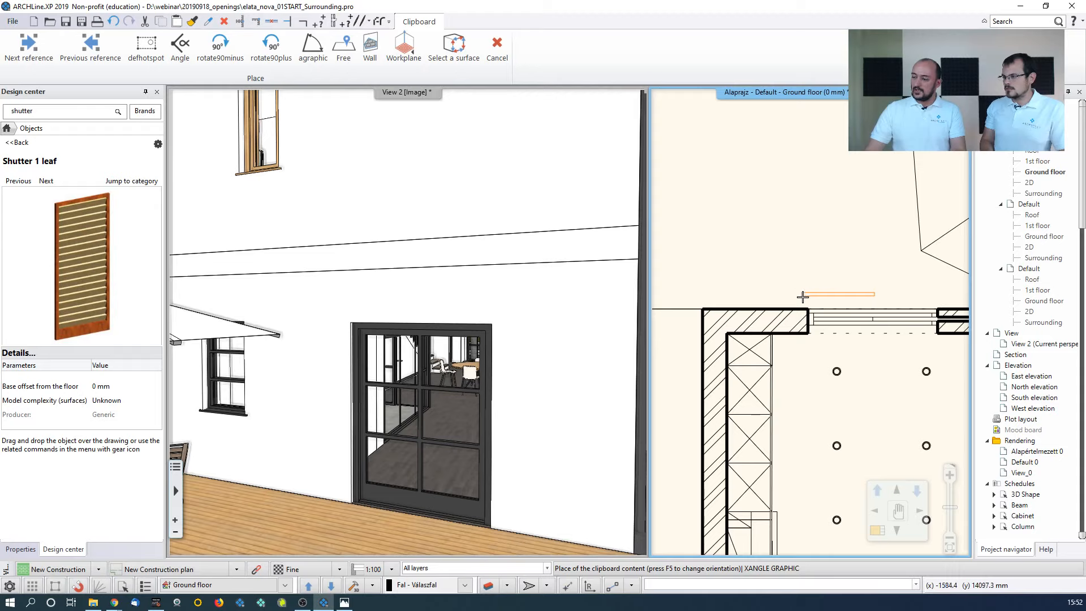
{"action": "scroll", "coordinate": [801, 309], "scroll_direction": "up", "scroll_amount": 2}
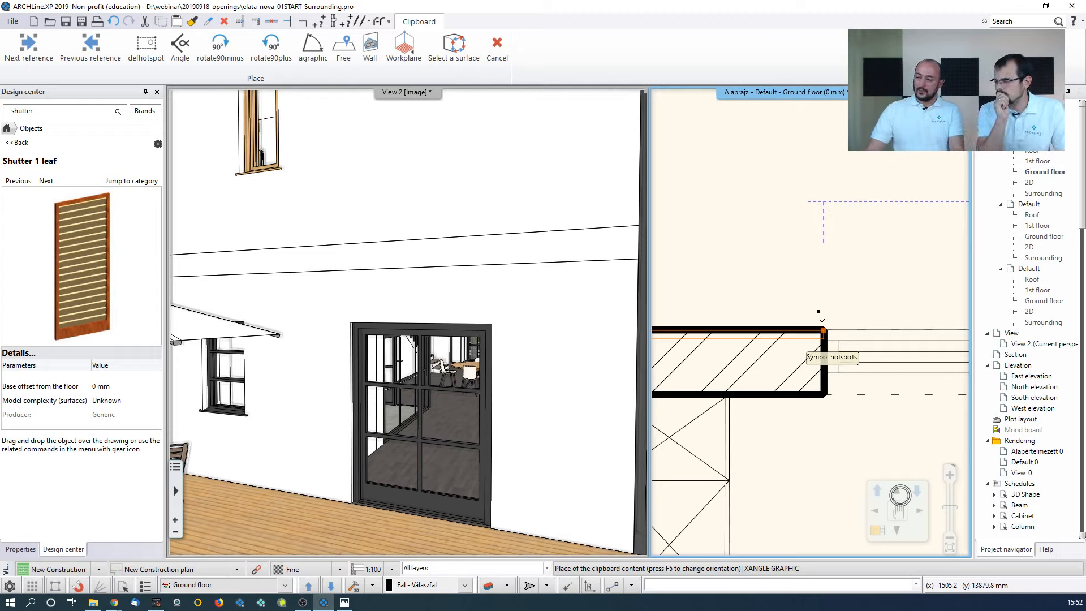
{"action": "middle_click_drag", "start_coordinate": [809, 285], "coordinate": [908, 299]}
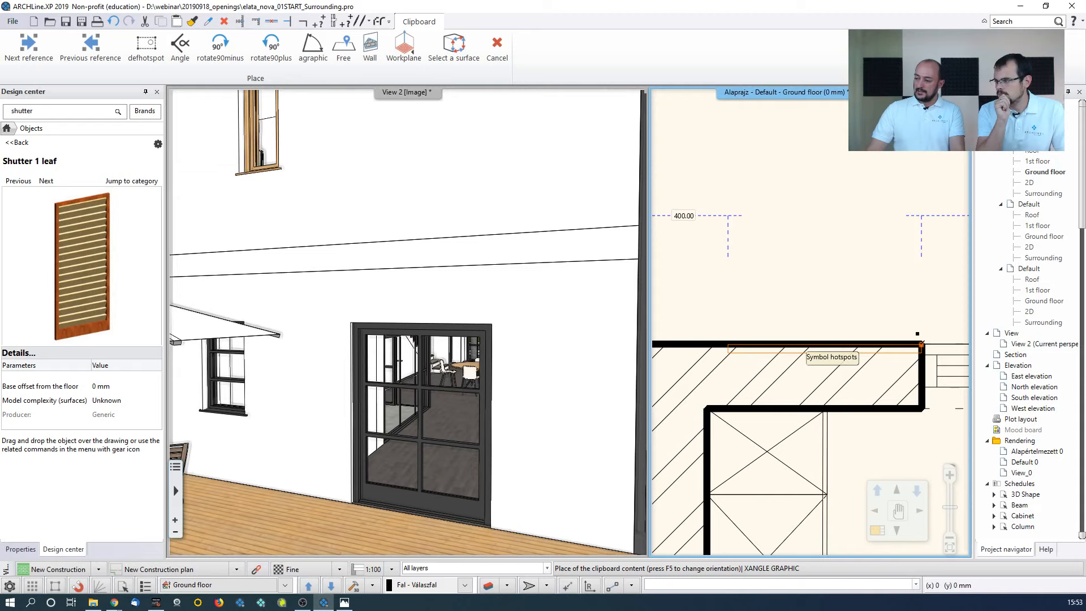
{"action": "left_click", "coordinate": [921, 343]}
{"action": "key", "text": "Escape"}
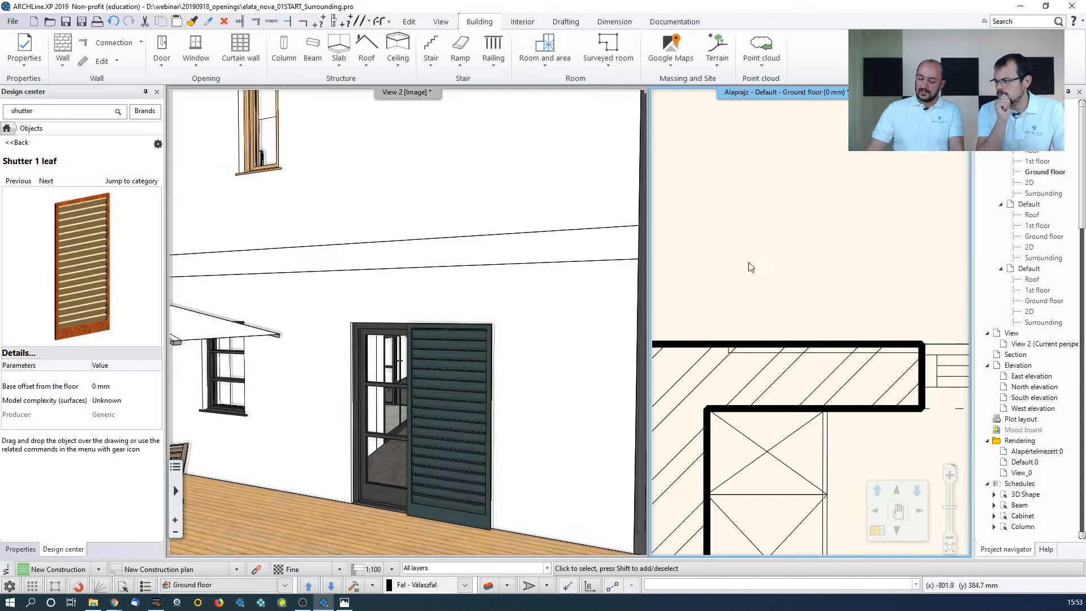
Move the shutter in View 2 along the outer wall toward the house corner, leaving it partly overlapping the terrace door
{"action": "left_click", "coordinate": [454, 391]}
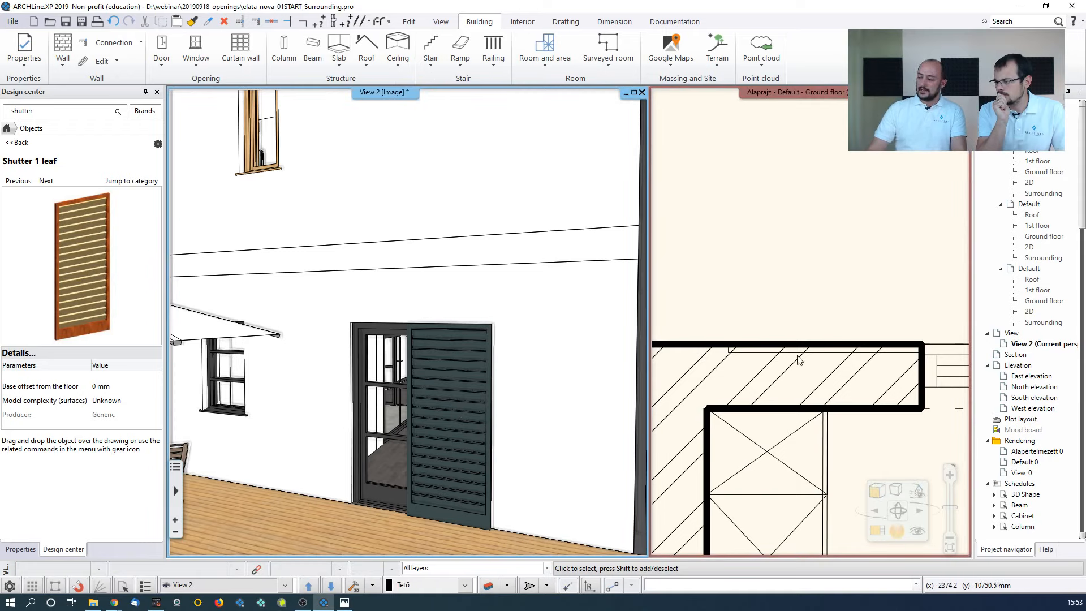
{"action": "left_click", "coordinate": [456, 379]}
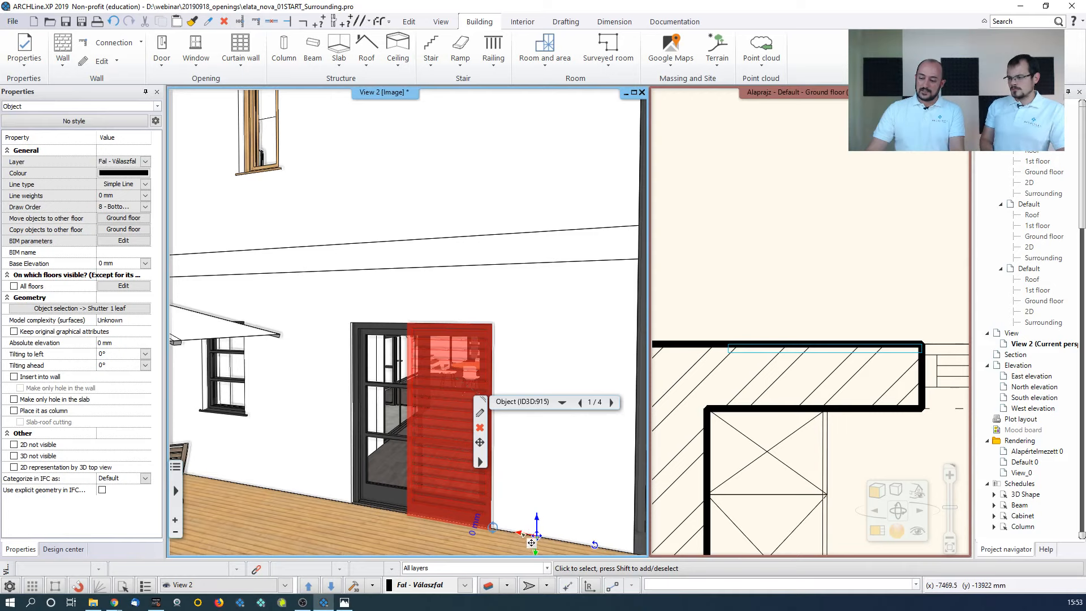
{"action": "left_click", "coordinate": [520, 530]}
{"action": "left_click", "coordinate": [577, 469]}
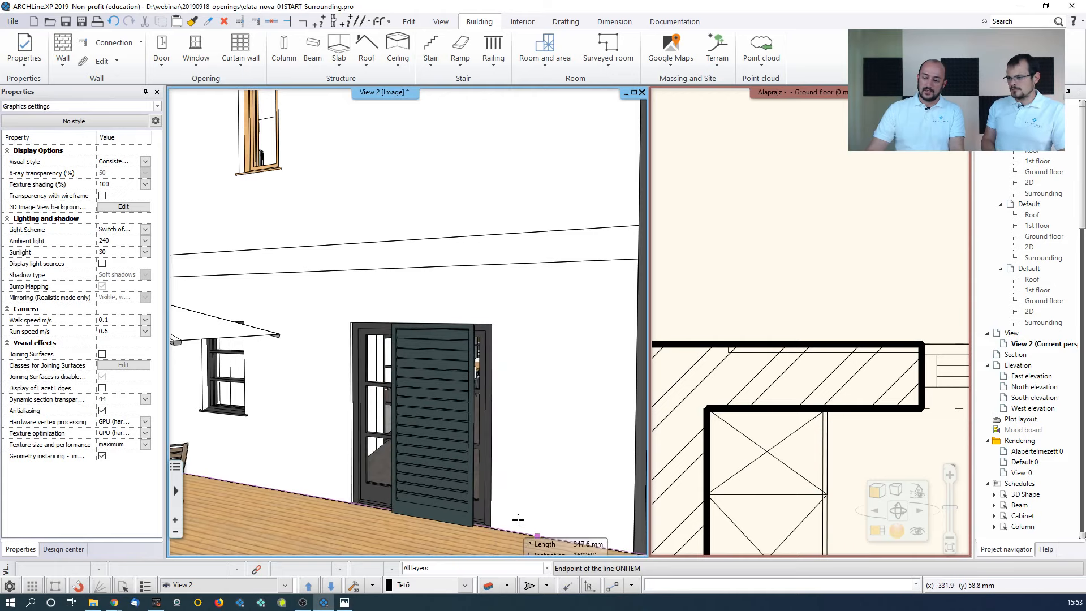
{"action": "left_click", "coordinate": [589, 529]}
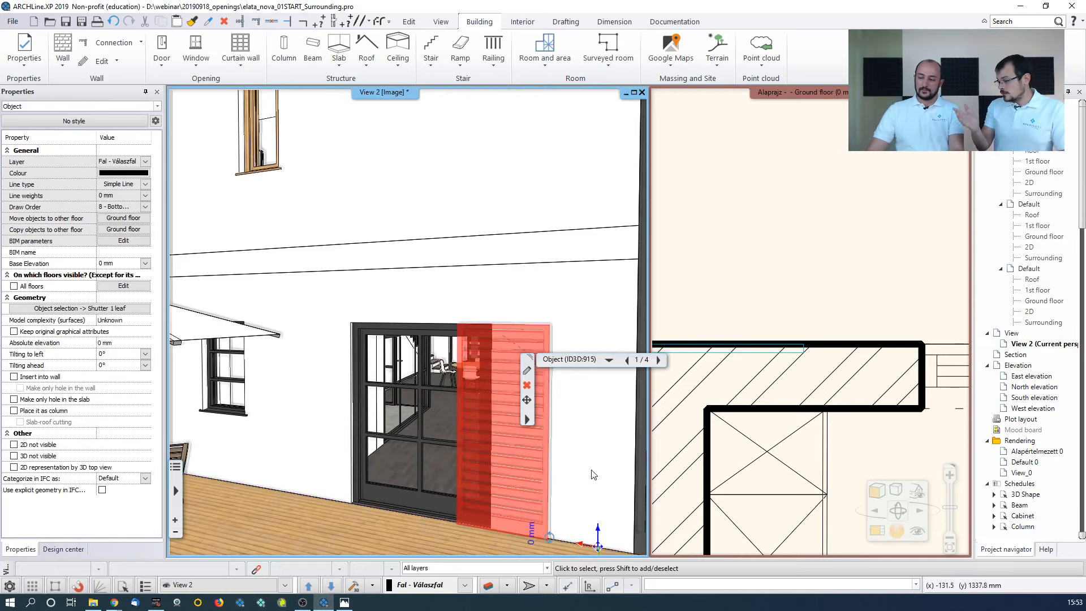
{"action": "left_click", "coordinate": [782, 263]}
{"action": "left_click", "coordinate": [788, 263]}
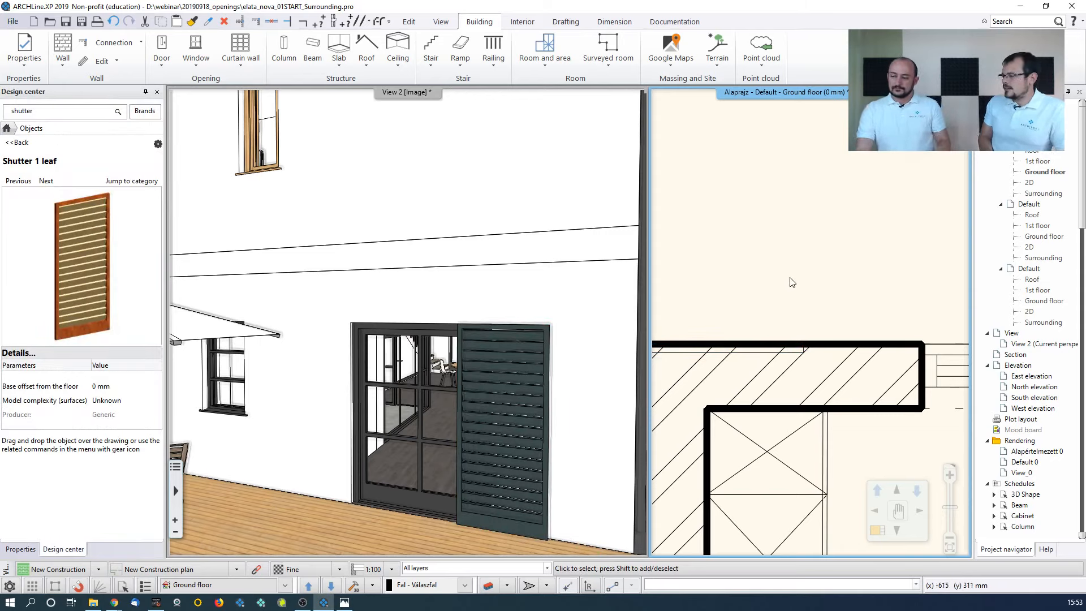
Examine the whole ground-floor plan and the house exterior from its front corner in View 2
{"action": "left_click", "coordinate": [511, 359]}
{"action": "left_click", "coordinate": [853, 371]}
{"action": "scroll", "coordinate": [853, 371], "scroll_direction": "down", "scroll_amount": 10}
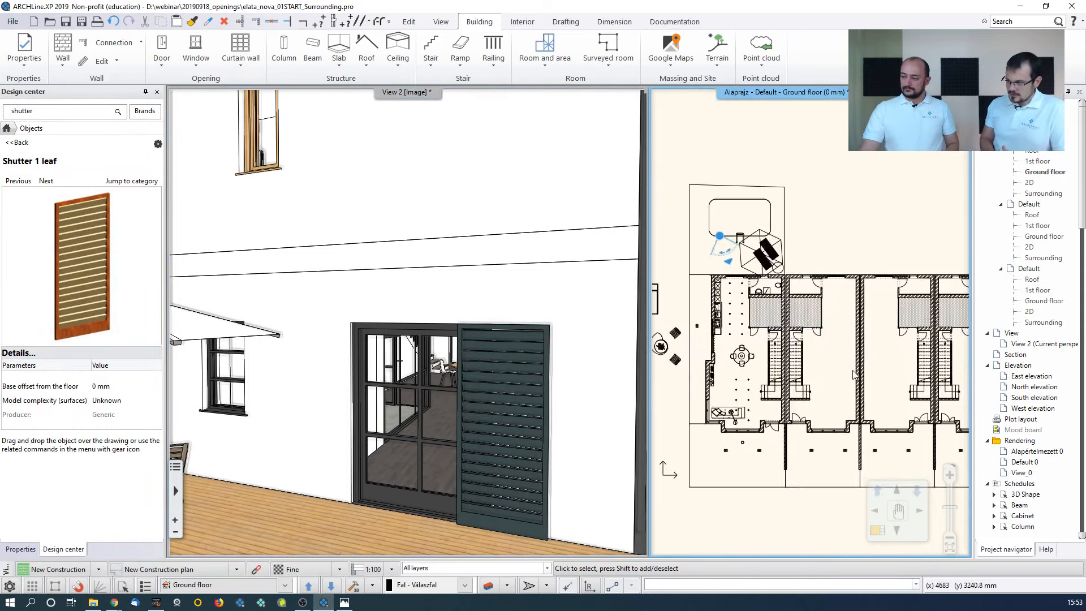
{"action": "scroll", "coordinate": [853, 374], "scroll_direction": "down", "scroll_amount": 3}
{"action": "left_click", "coordinate": [531, 376]}
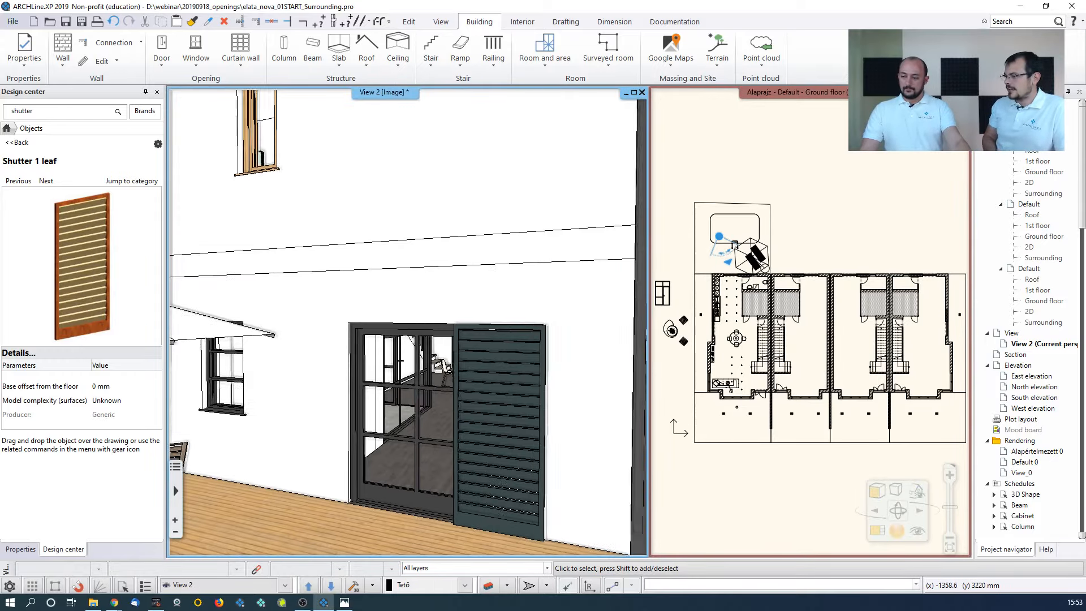
{"action": "scroll", "coordinate": [525, 374], "scroll_direction": "down", "scroll_amount": 10}
{"action": "middle_click_drag", "start_coordinate": [634, 362], "coordinate": [426, 351]}
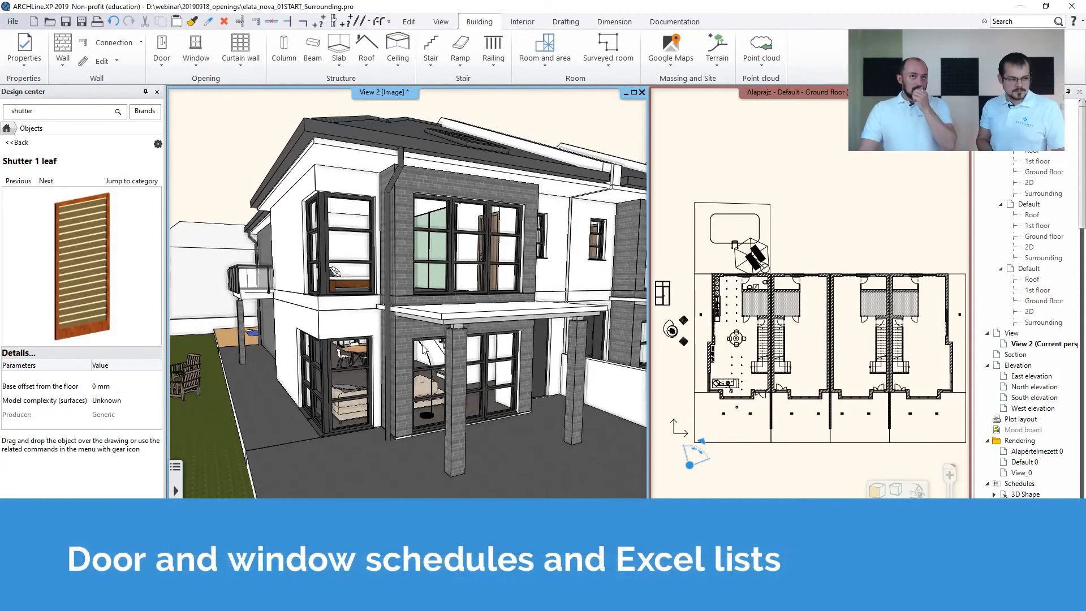
Start an Excel quantity take-off using Building calculation, limited to the Openings class
{"action": "left_click", "coordinate": [821, 255]}
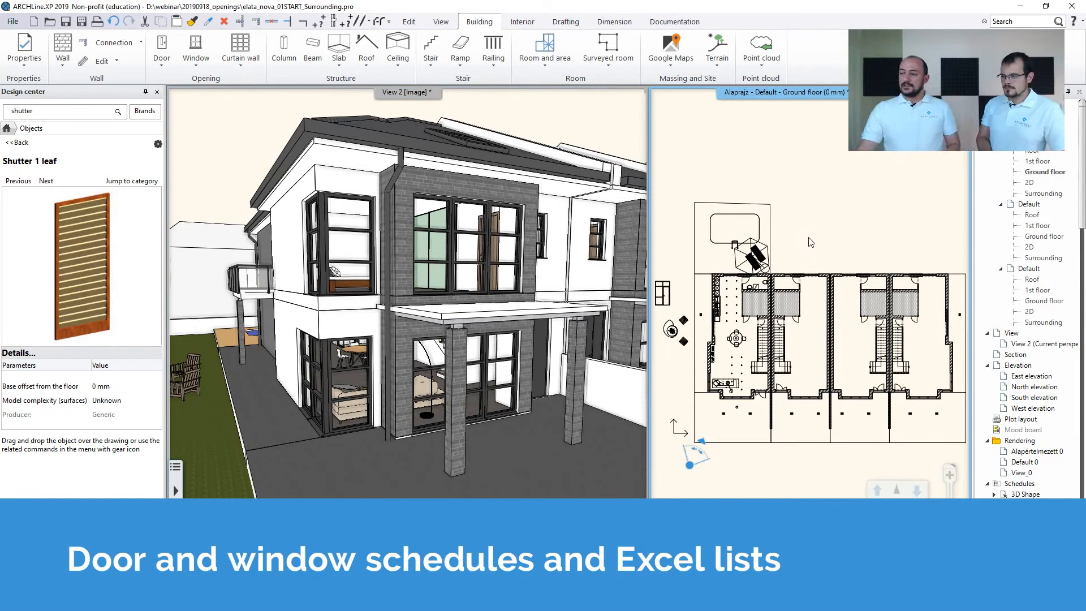
{"action": "left_click", "coordinate": [659, 22]}
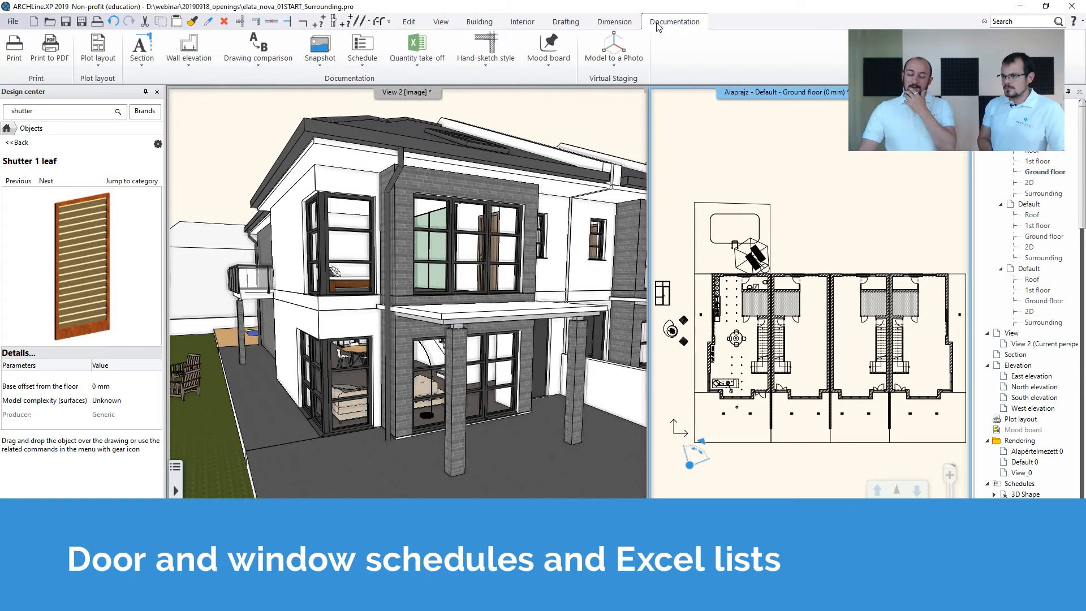
{"action": "left_click", "coordinate": [423, 67]}
{"action": "left_click", "coordinate": [438, 91]}
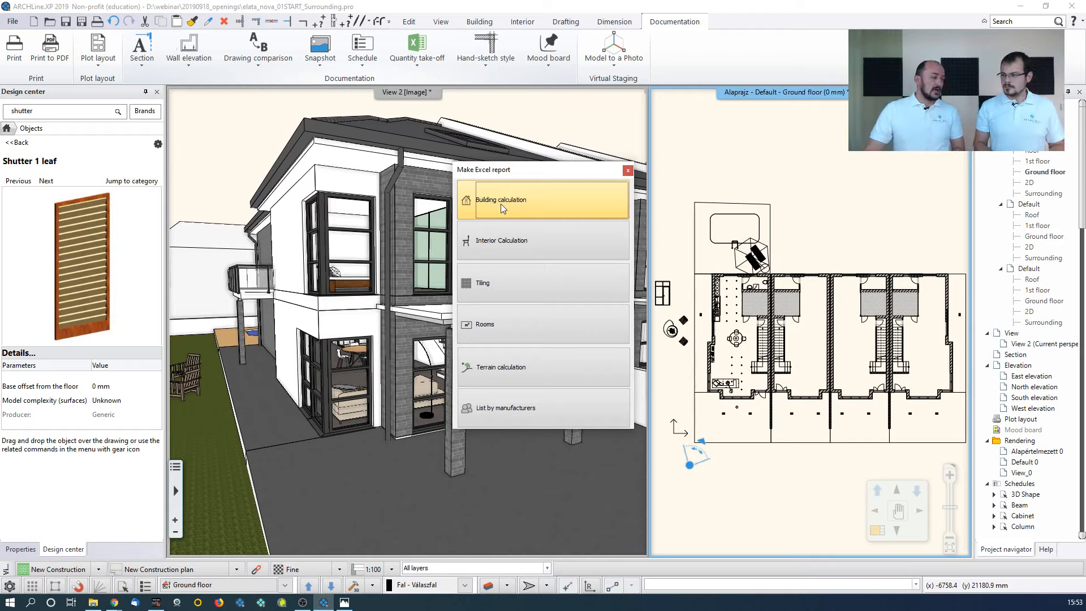
{"action": "left_click", "coordinate": [501, 203]}
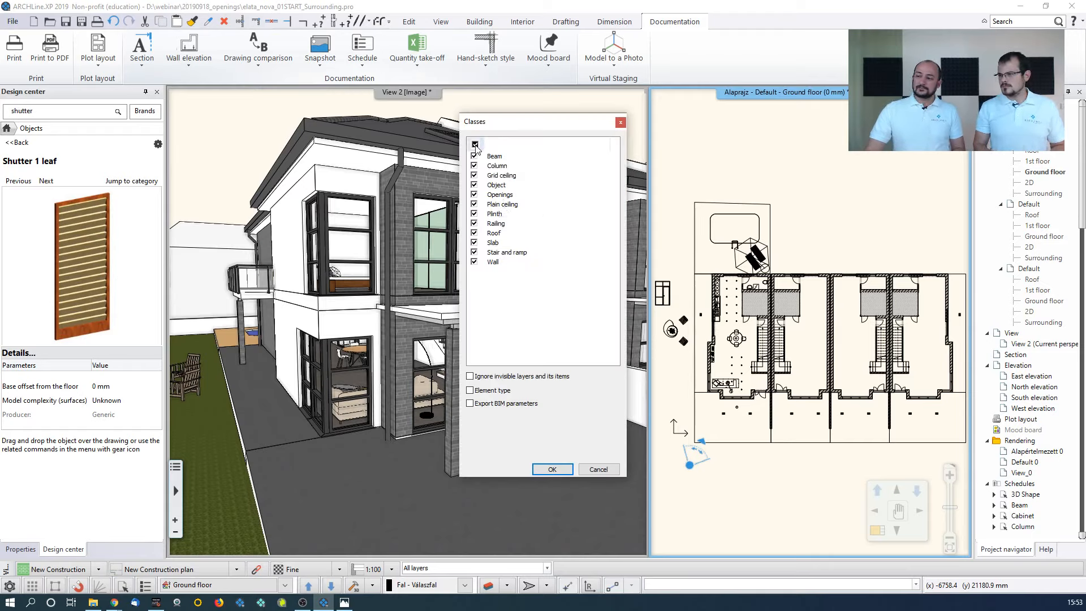
{"action": "left_click", "coordinate": [474, 198]}
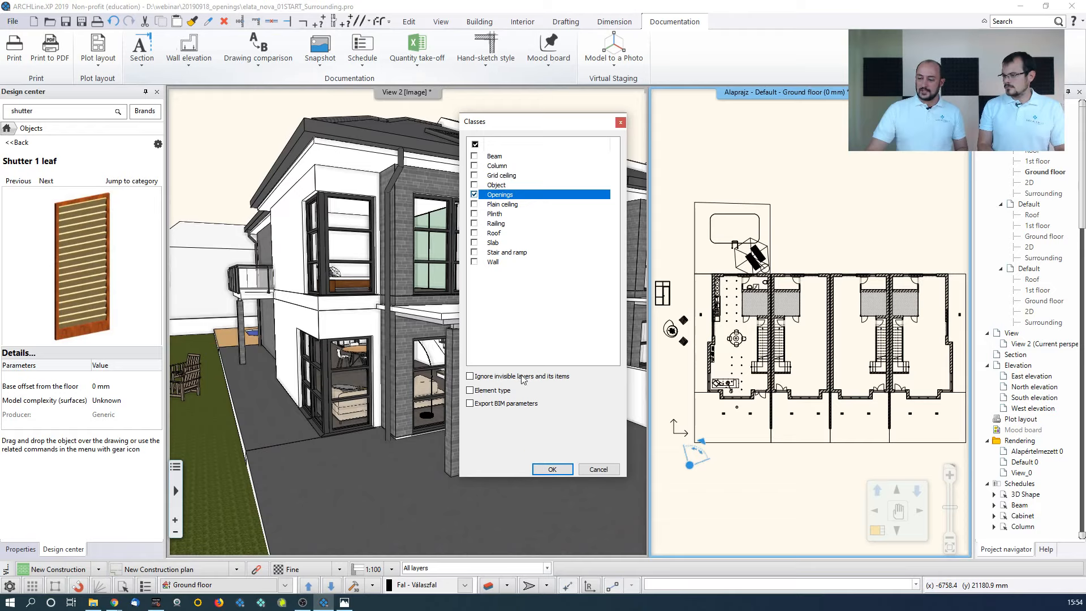
{"action": "left_click", "coordinate": [547, 470]}
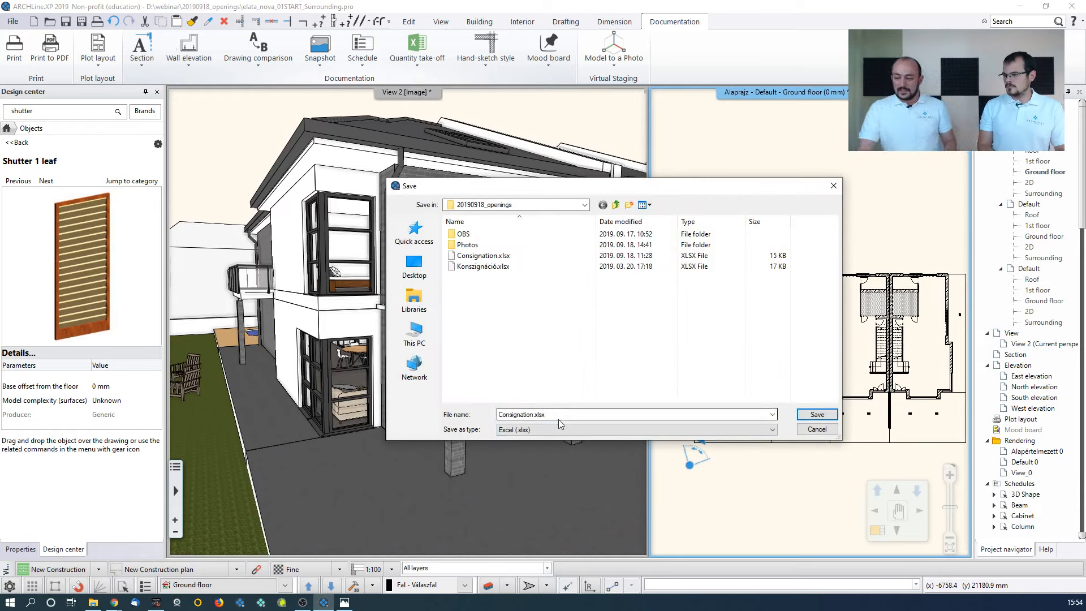
Save the Excel report in the 20190918_openings folder under the name Consignation_of_Openings
{"action": "double_click", "coordinate": [533, 415]}
{"action": "left_click_drag", "start_coordinate": [536, 416], "coordinate": [609, 417]}
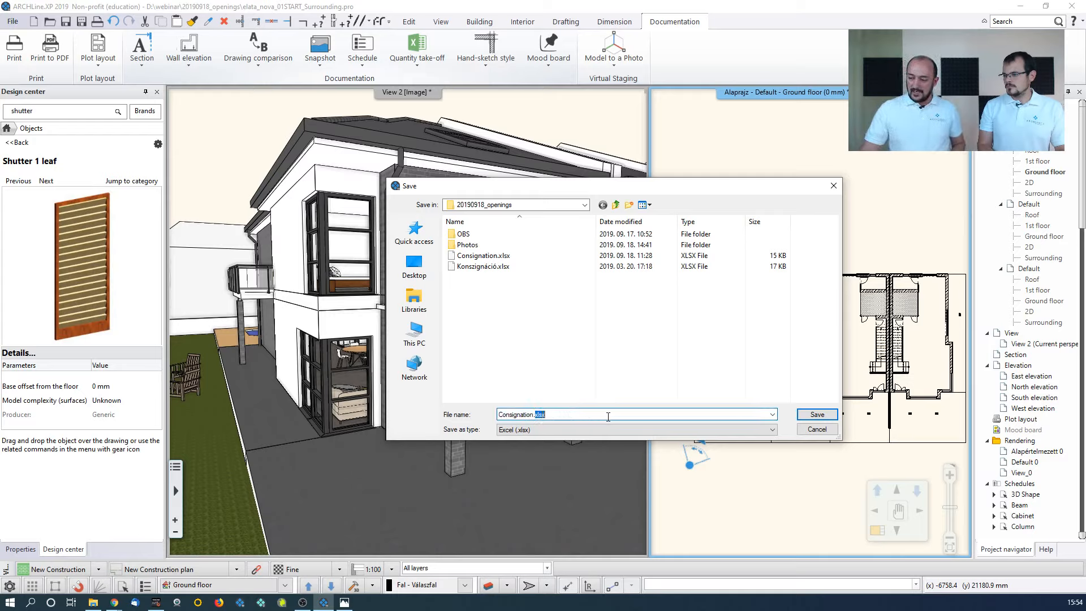
{"action": "key", "text": "BackSpace"}
{"action": "key", "text": "BackSpace"}
{"action": "type", "text": "_of_Opening"}
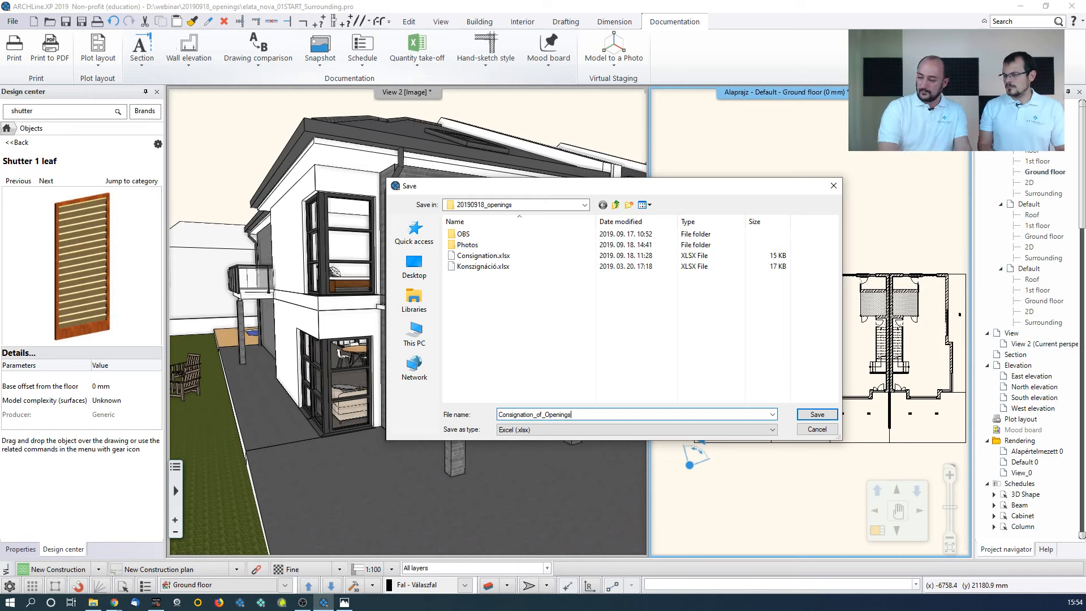
{"action": "key", "text": "Return"}
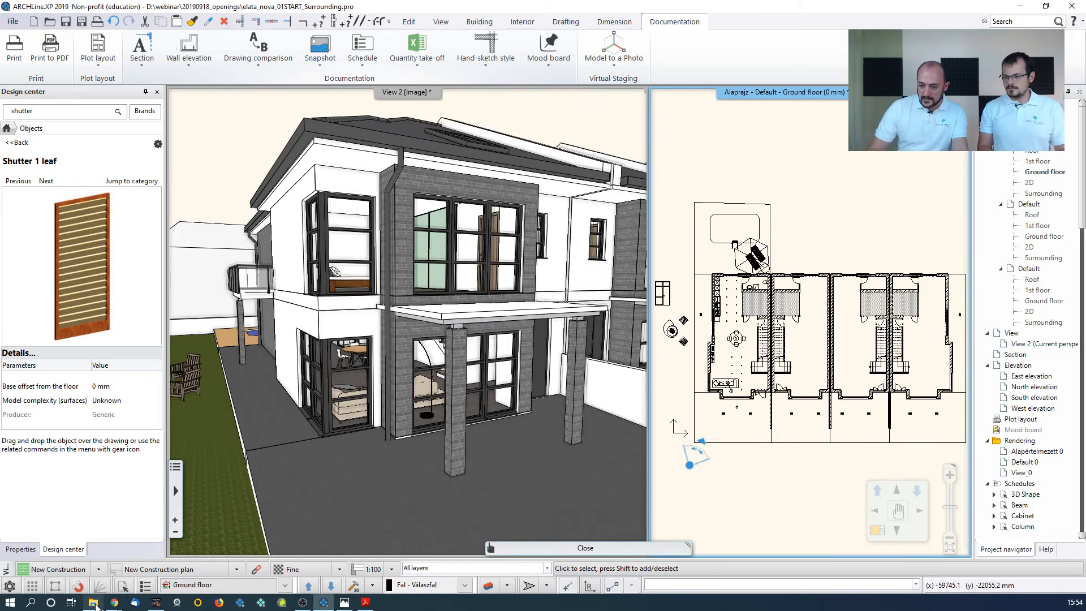
Locate Consignation_of_Openings.xlsx in the 20190918_openings folder in File Explorer and try to open it in Excel
{"action": "left_click", "coordinate": [94, 604]}
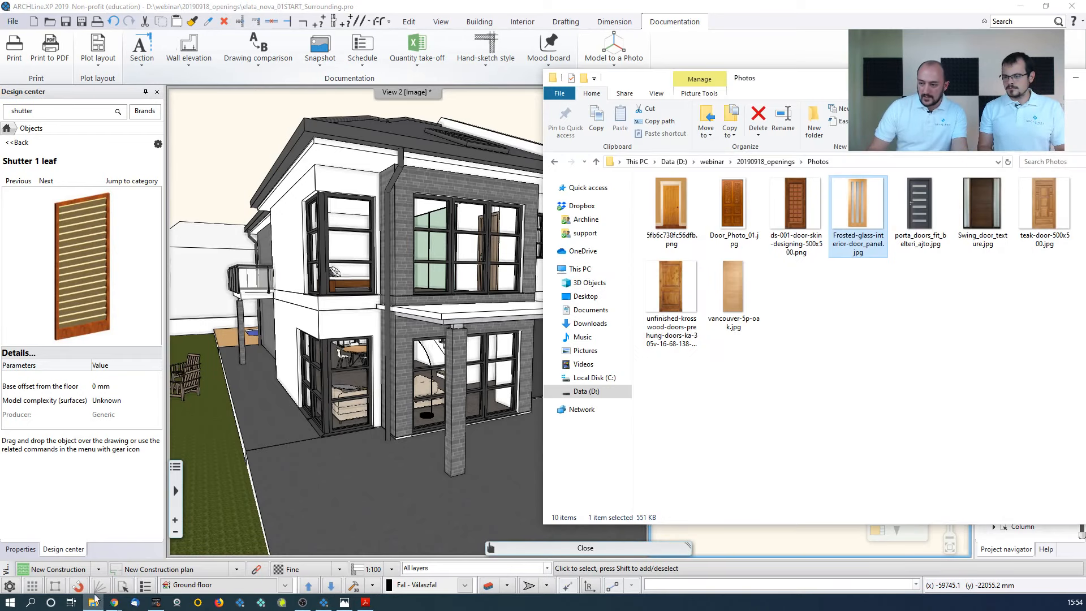
{"action": "left_click", "coordinate": [756, 163]}
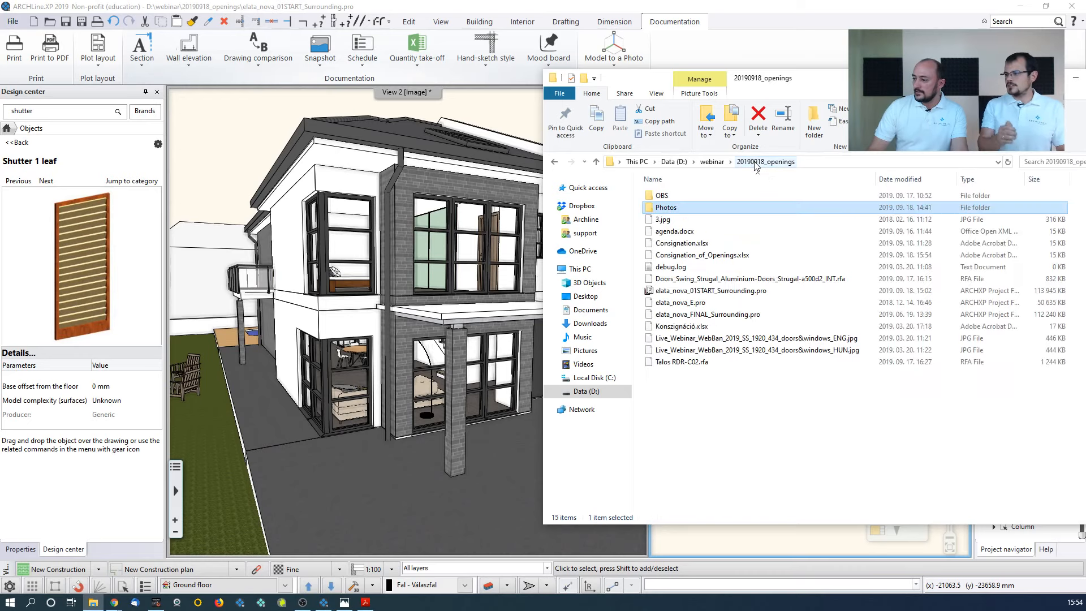
{"action": "left_click", "coordinate": [729, 260]}
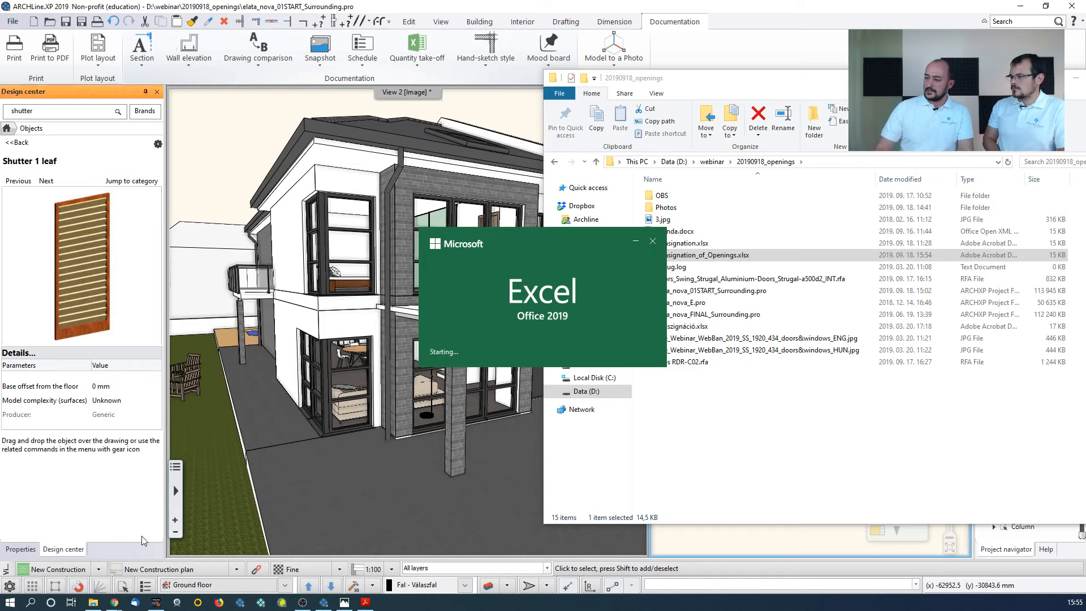
{"action": "left_click", "coordinate": [654, 242]}
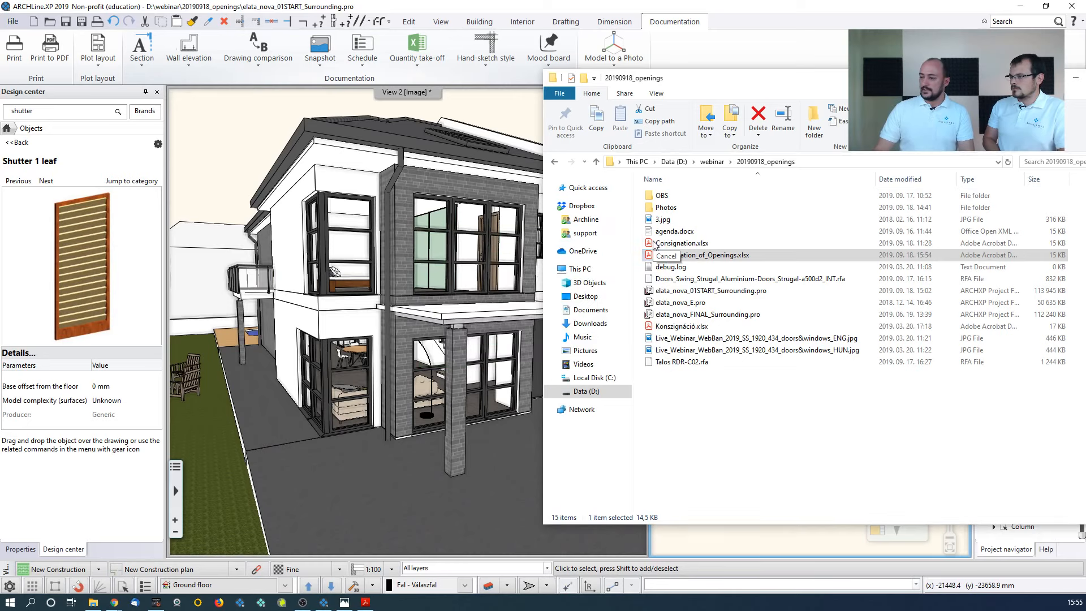
{"action": "left_click", "coordinate": [737, 430]}
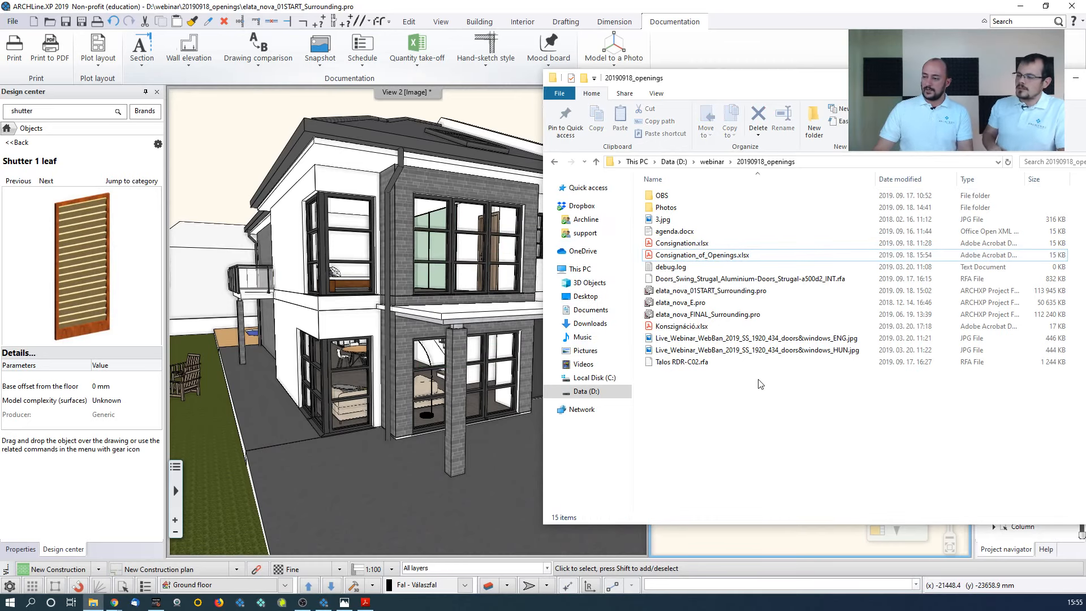
Return to ARCHLine.XP, create a Door Schedule for all floors grouped by floor, and place it above the building on the ground-floor plan
{"action": "left_click", "coordinate": [789, 17]}
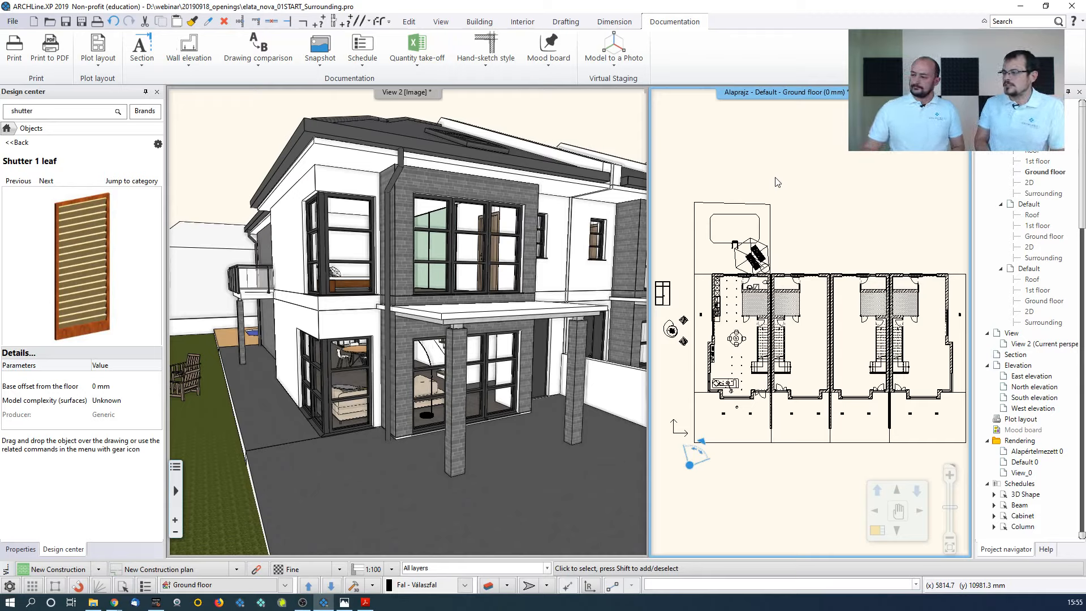
{"action": "scroll", "coordinate": [828, 229], "scroll_direction": "down", "scroll_amount": 2}
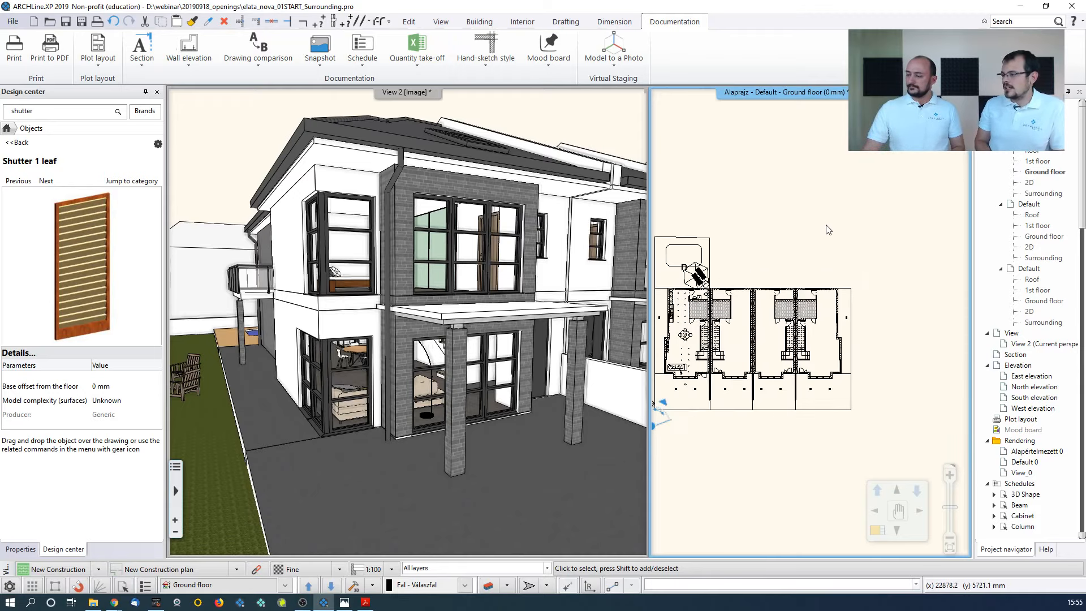
{"action": "middle_click_drag", "start_coordinate": [897, 255], "coordinate": [849, 241]}
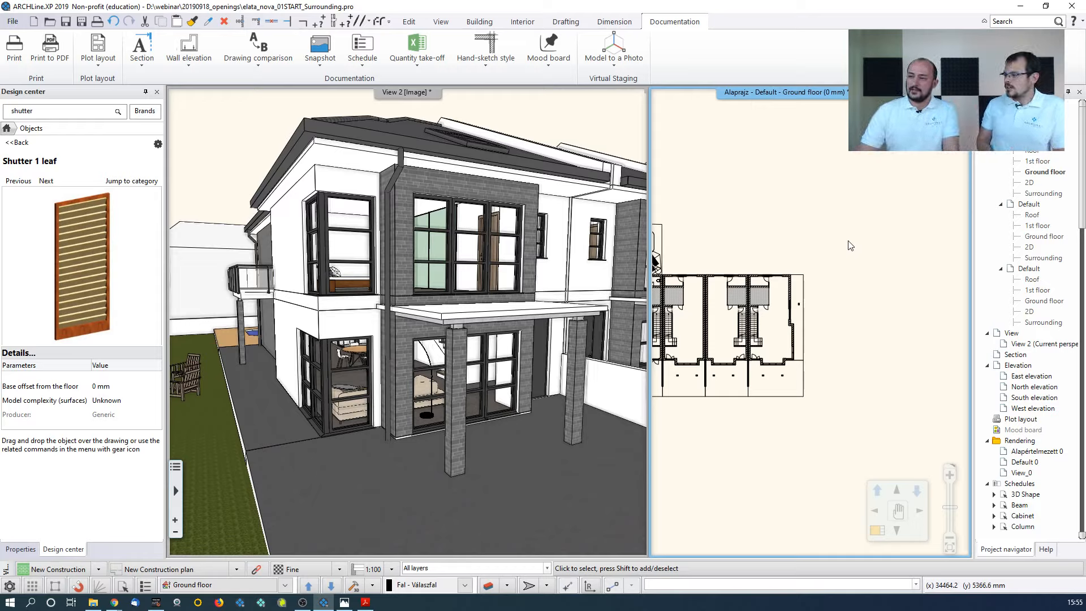
{"action": "middle_click_drag", "start_coordinate": [791, 234], "coordinate": [879, 235]}
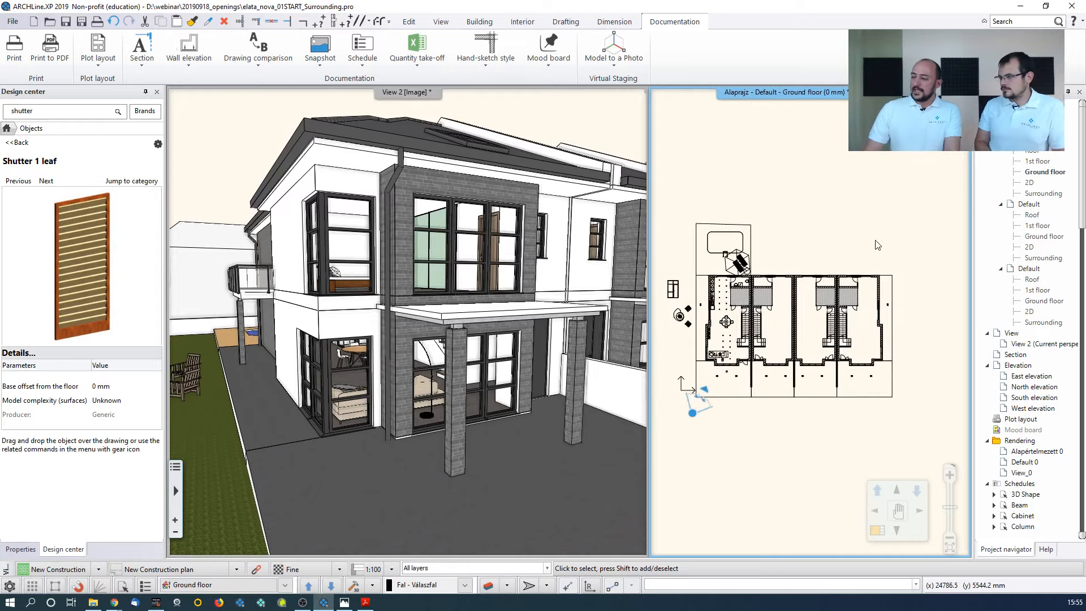
{"action": "left_click", "coordinate": [356, 63]}
{"action": "left_click", "coordinate": [396, 104]}
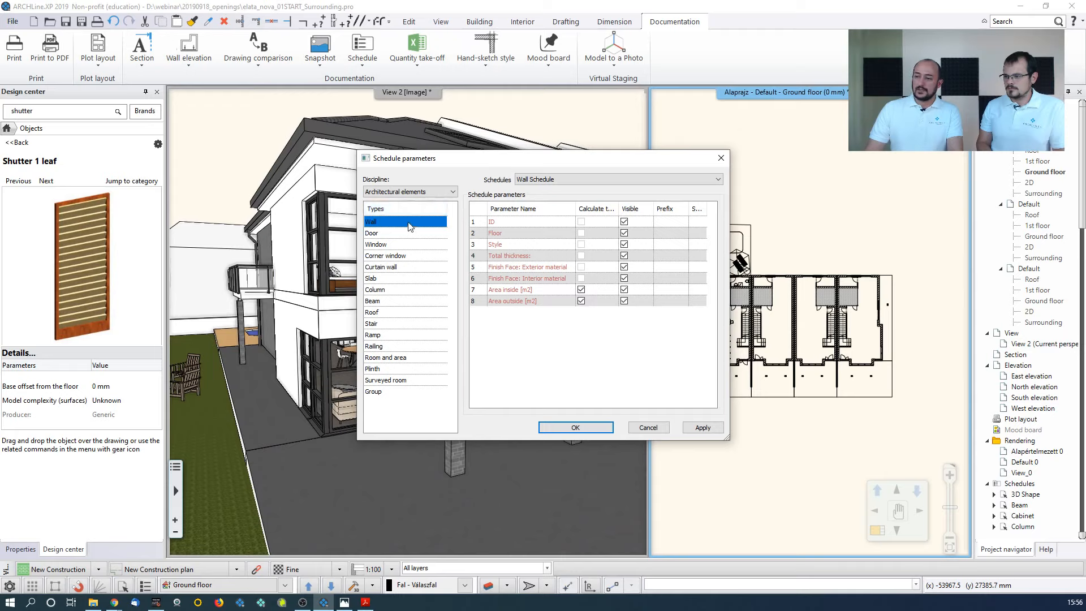
{"action": "left_click", "coordinate": [404, 233]}
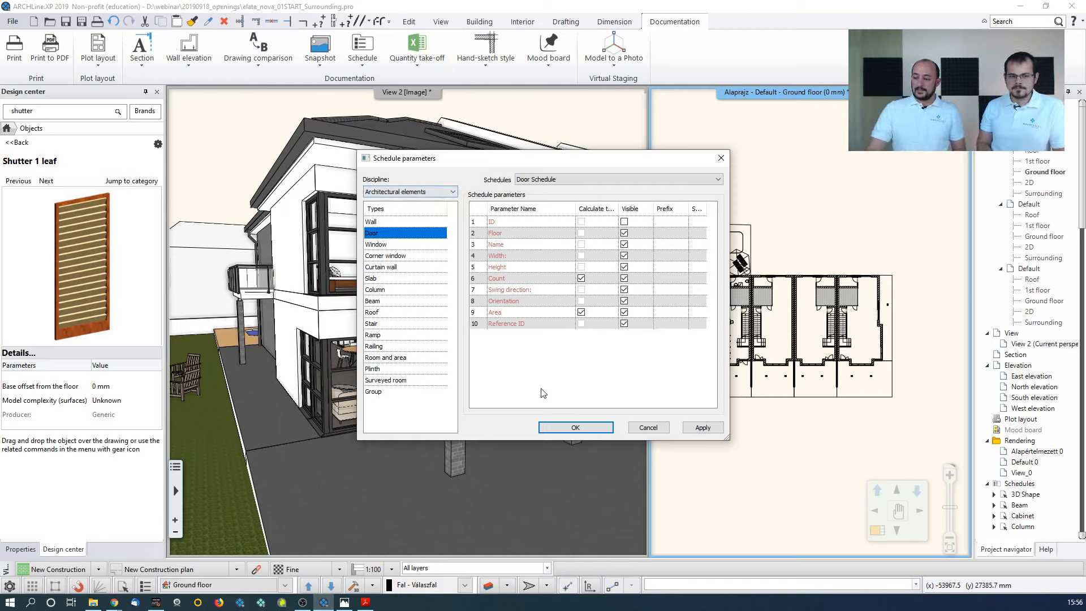
{"action": "left_click", "coordinate": [565, 431]}
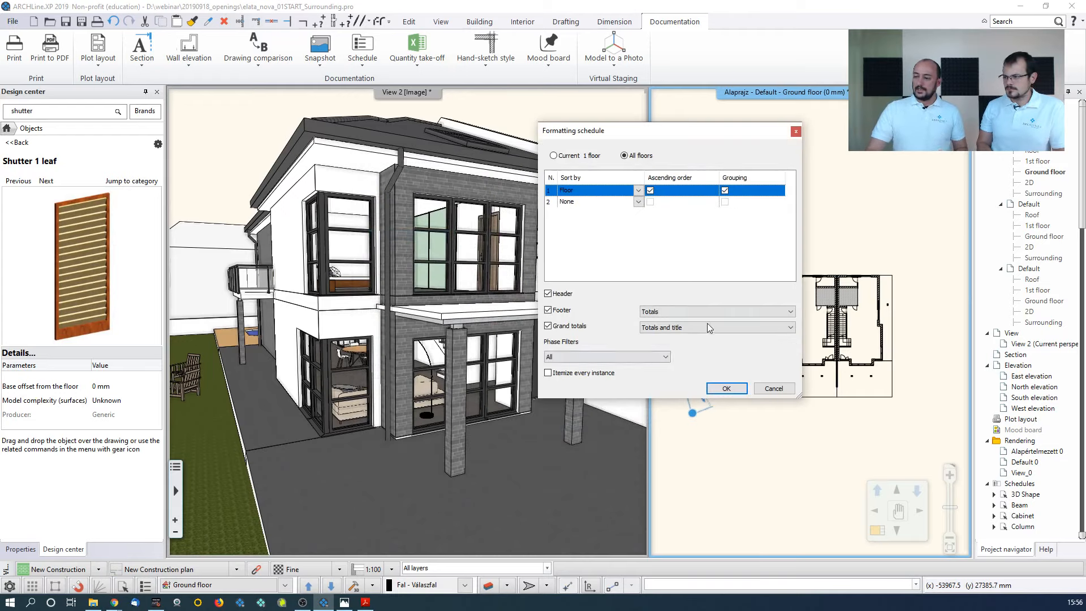
{"action": "left_click", "coordinate": [728, 388]}
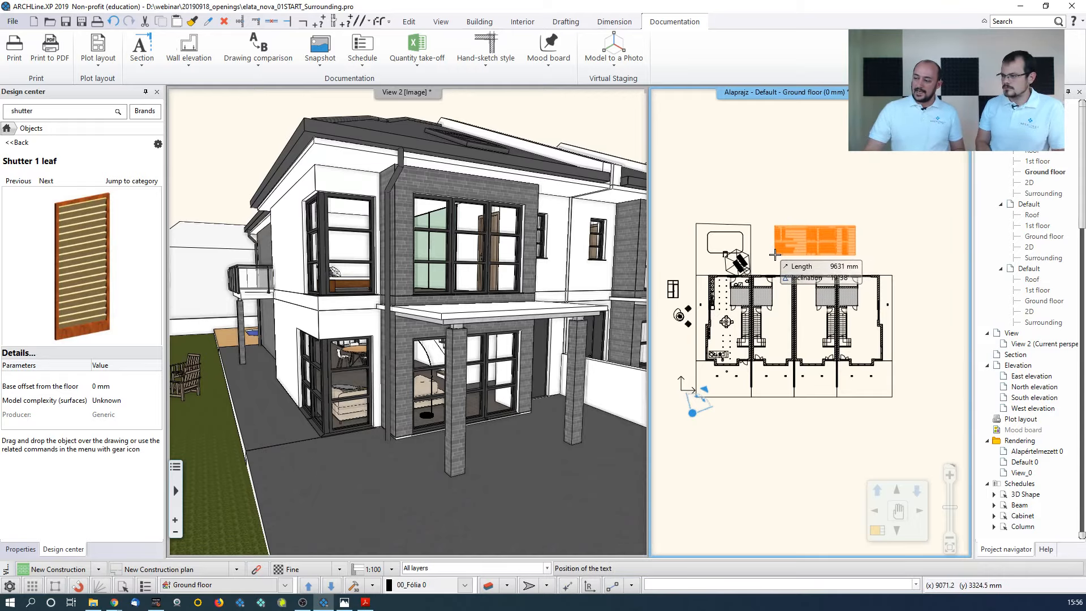
{"action": "left_click", "coordinate": [773, 254]}
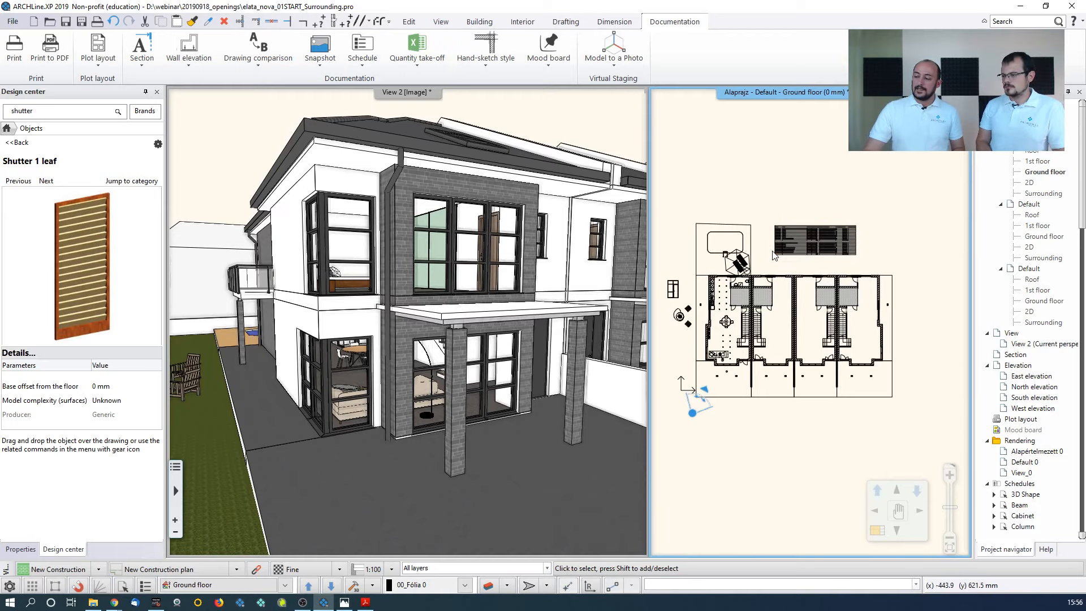
Swap the ground-floor plan into the larger window and examine the rows of the Door Schedule
{"action": "scroll", "coordinate": [785, 253], "scroll_direction": "up", "scroll_amount": 2}
{"action": "scroll", "coordinate": [844, 266], "scroll_direction": "up", "scroll_amount": 3}
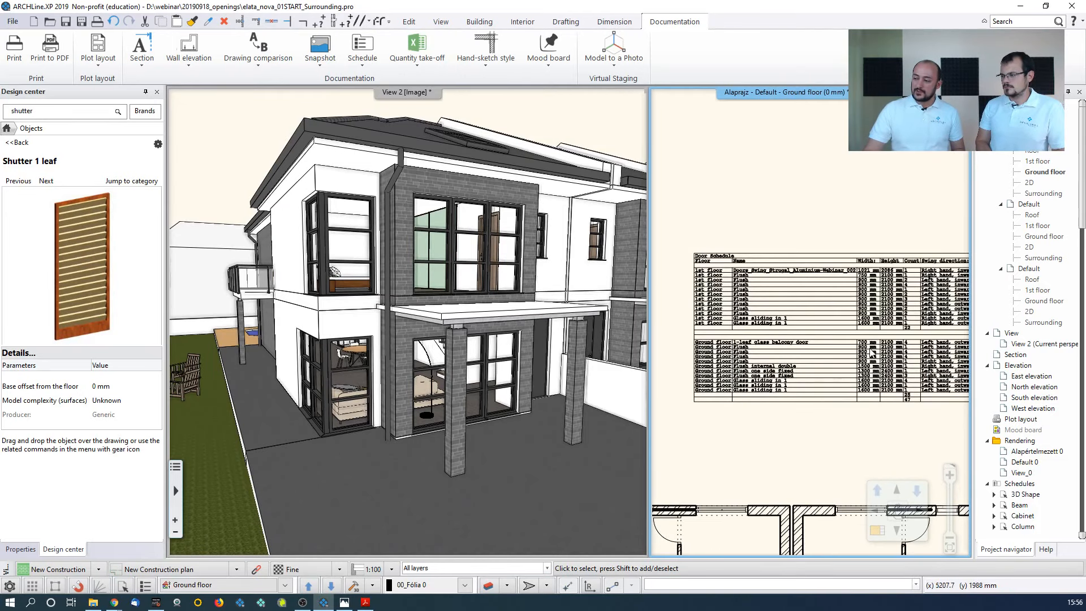
{"action": "left_click", "coordinate": [877, 530]}
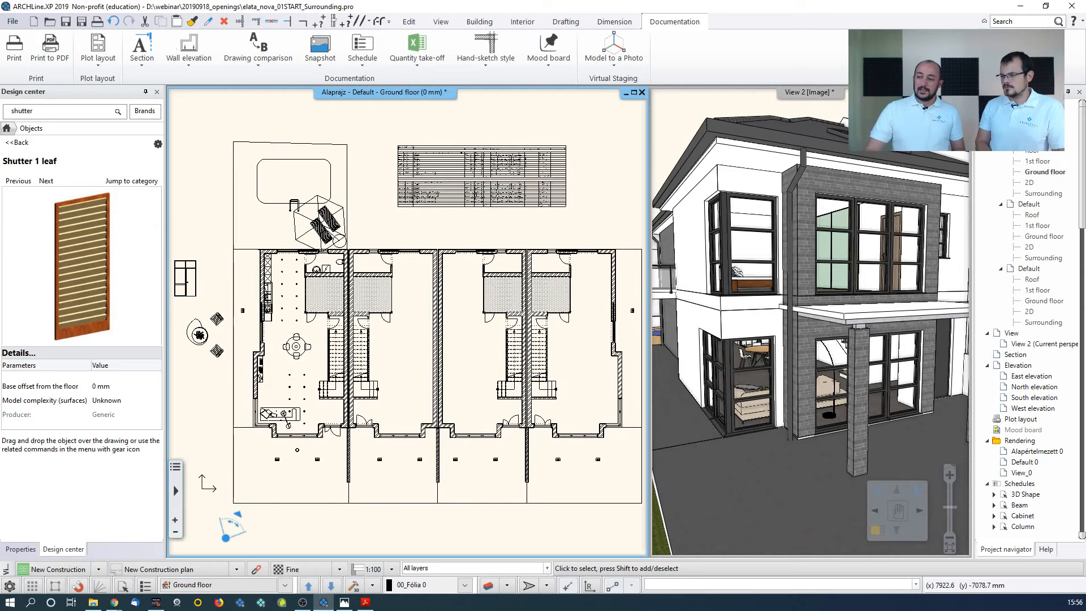
{"action": "scroll", "coordinate": [470, 252], "scroll_direction": "up", "scroll_amount": 2}
{"action": "scroll", "coordinate": [469, 251], "scroll_direction": "up", "scroll_amount": 2}
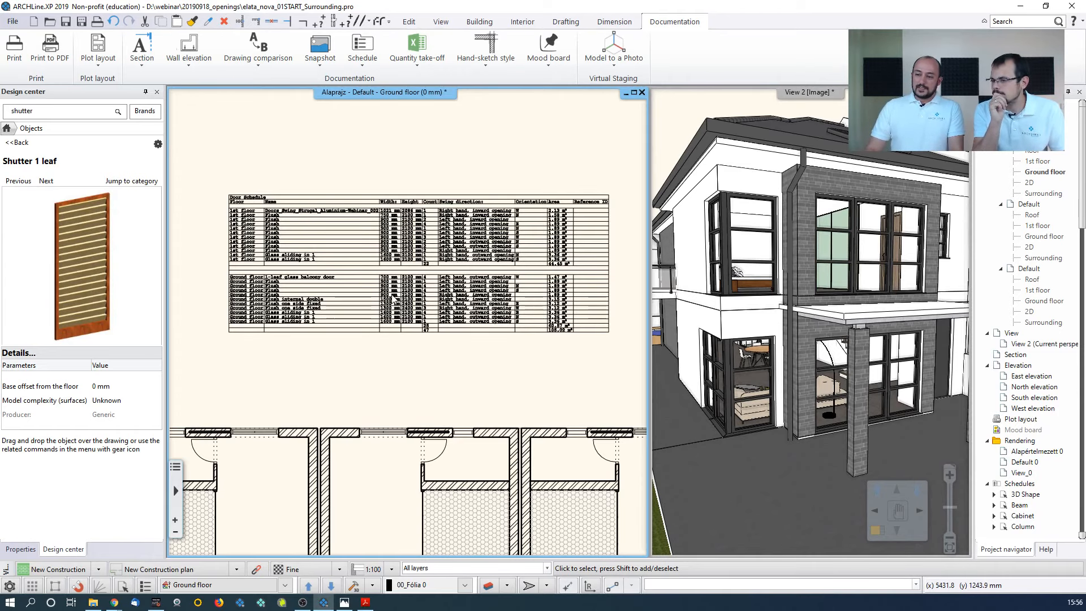
{"action": "middle_click_drag", "start_coordinate": [378, 294], "coordinate": [440, 278]}
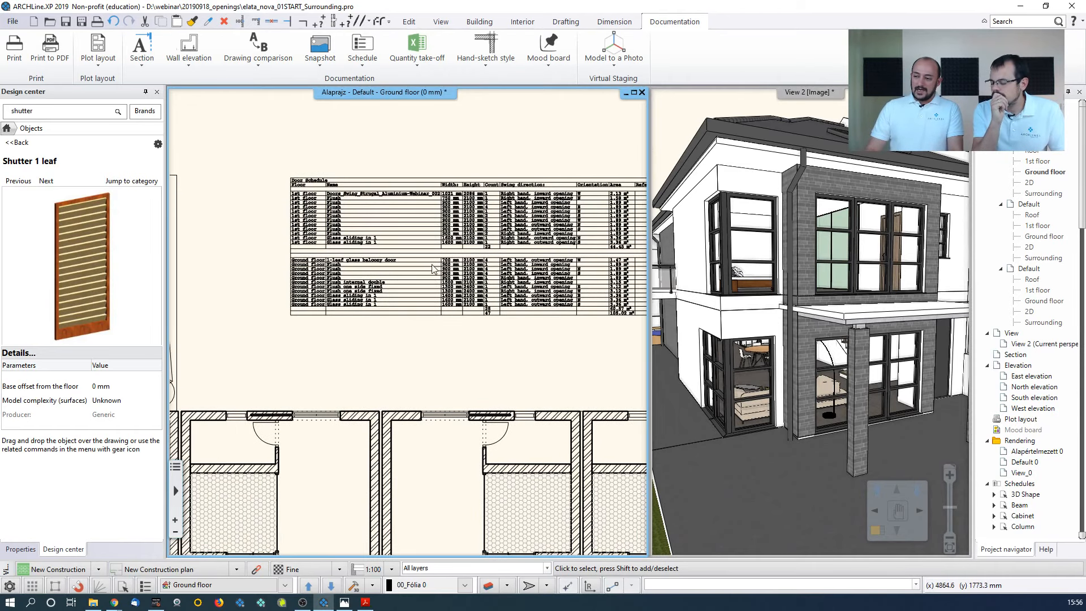
Select the Door Schedule and trace the first ground-floor Flush row to its door in the plan using the row's locator marker
{"action": "left_click", "coordinate": [371, 305]}
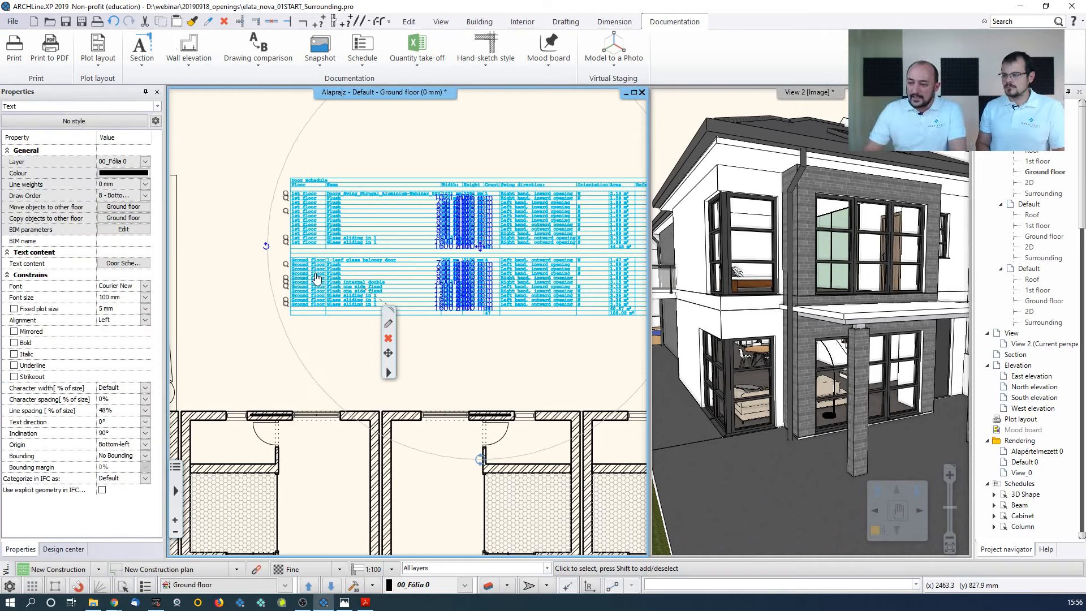
{"action": "left_click", "coordinate": [285, 265]}
{"action": "middle_click_drag", "start_coordinate": [293, 314], "coordinate": [396, 233]}
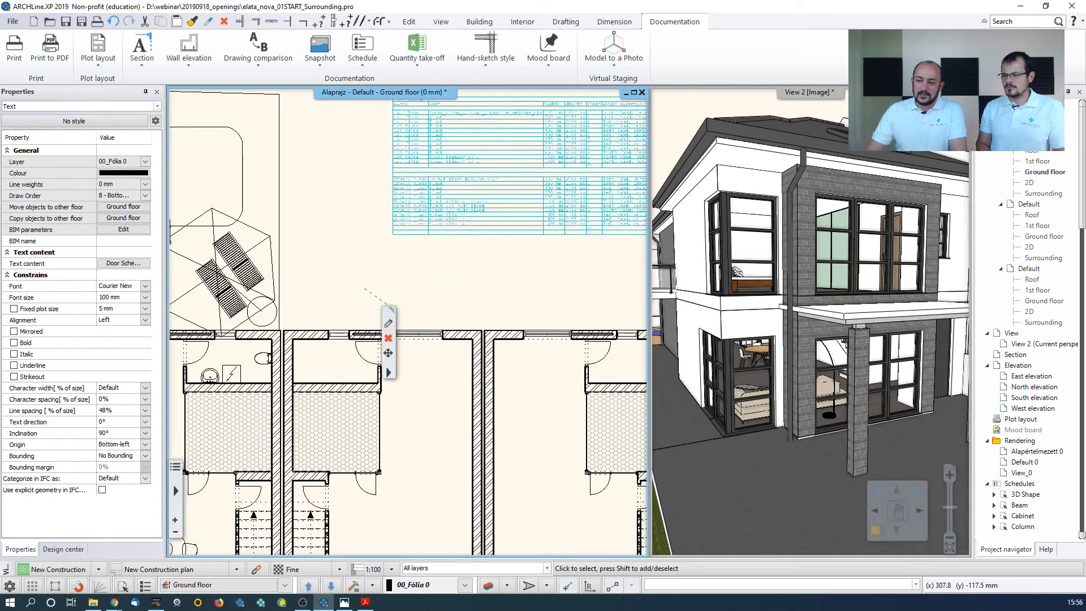
{"action": "middle_click_drag", "start_coordinate": [222, 390], "coordinate": [293, 339]}
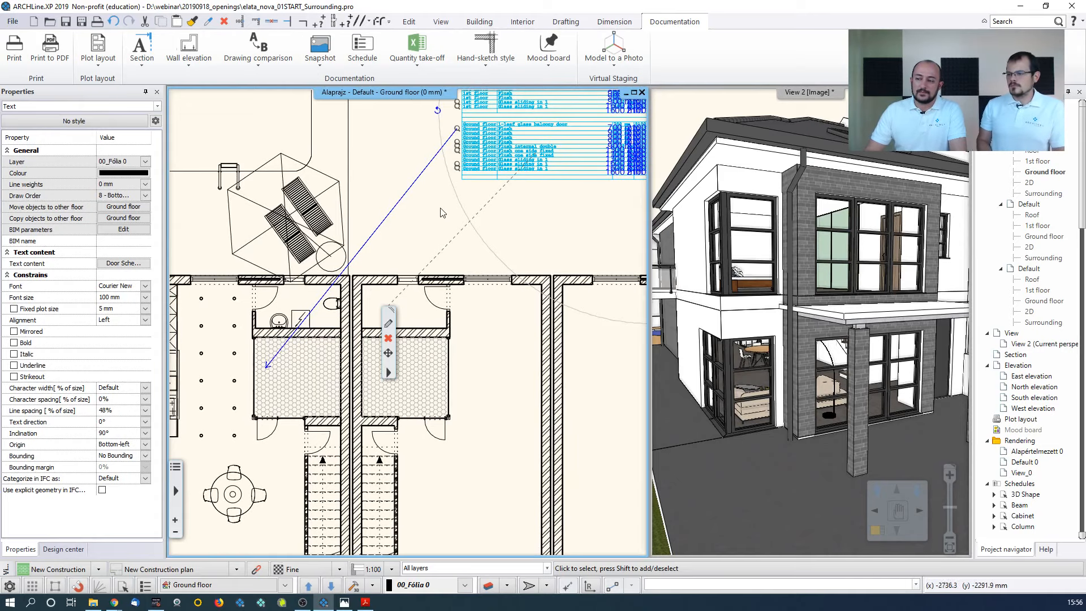
{"action": "middle_click_drag", "start_coordinate": [435, 204], "coordinate": [409, 237]}
{"action": "middle_click_drag", "start_coordinate": [482, 198], "coordinate": [449, 232]}
{"action": "scroll", "coordinate": [449, 232], "scroll_direction": "up", "scroll_amount": 4}
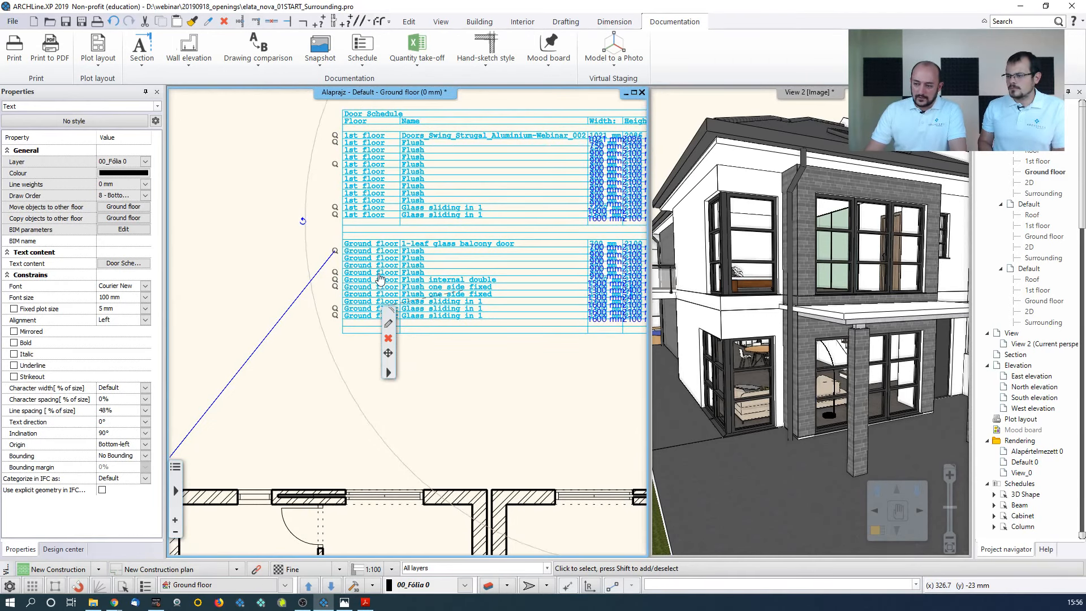
{"action": "middle_click_drag", "start_coordinate": [543, 172], "coordinate": [390, 172]}
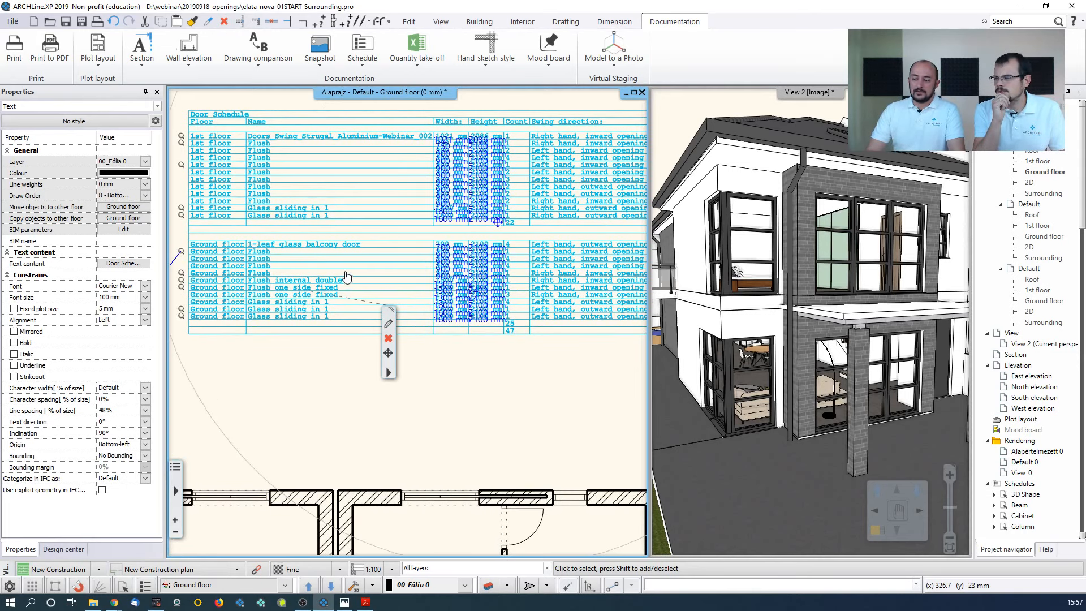
Trace the last ground-floor Flush row of the Door Schedule to its door in the plan using the row's locator marker
{"action": "middle_click_drag", "start_coordinate": [223, 289], "coordinate": [266, 257]}
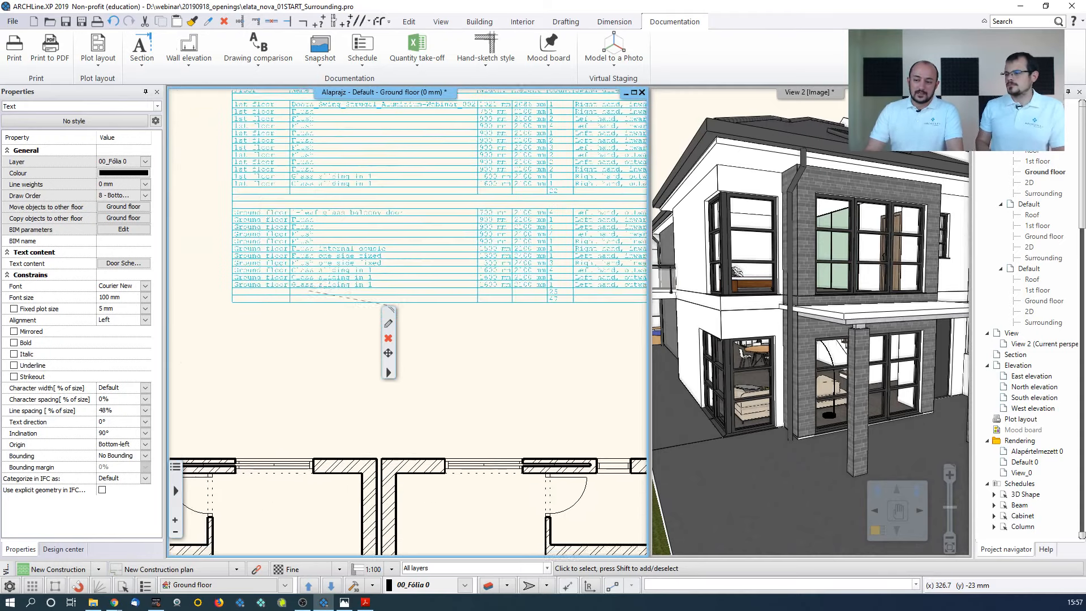
{"action": "left_click", "coordinate": [226, 242]}
{"action": "middle_click_drag", "start_coordinate": [238, 304], "coordinate": [360, 200]}
{"action": "scroll", "coordinate": [400, 256], "scroll_direction": "down", "scroll_amount": 1}
{"action": "middle_click_drag", "start_coordinate": [398, 254], "coordinate": [498, 150]}
{"action": "middle_click_drag", "start_coordinate": [458, 260], "coordinate": [484, 231]}
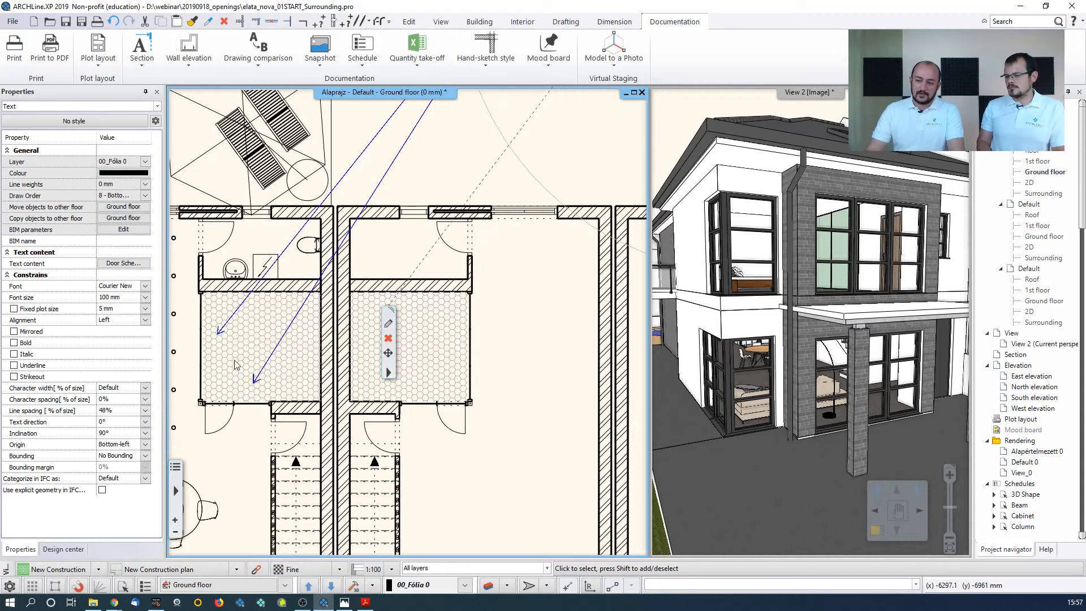
Trace the first ground-floor Flush one side fixed row to its door in the plan using the row's locator marker
{"action": "middle_click_drag", "start_coordinate": [457, 131], "coordinate": [404, 266]}
{"action": "left_click", "coordinate": [433, 172]}
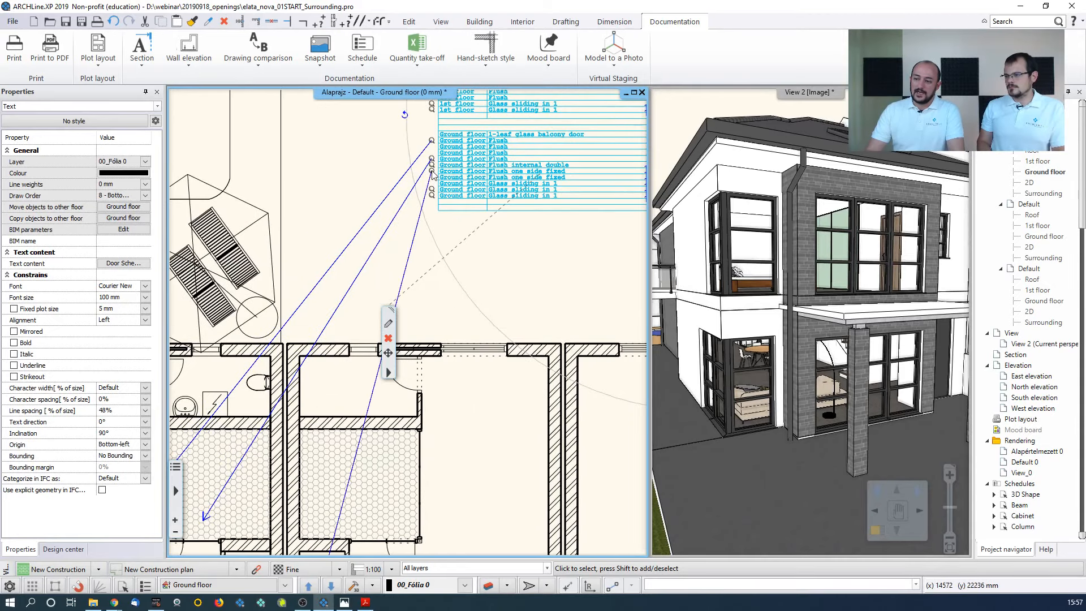
{"action": "middle_click_drag", "start_coordinate": [435, 191], "coordinate": [443, 185]}
{"action": "middle_click_drag", "start_coordinate": [443, 269], "coordinate": [461, 164]}
{"action": "scroll", "coordinate": [483, 322], "scroll_direction": "down", "scroll_amount": 2}
{"action": "middle_click_drag", "start_coordinate": [482, 325], "coordinate": [502, 255]}
{"action": "middle_click_drag", "start_coordinate": [473, 169], "coordinate": [442, 313]}
{"action": "middle_click_drag", "start_coordinate": [456, 181], "coordinate": [412, 289]}
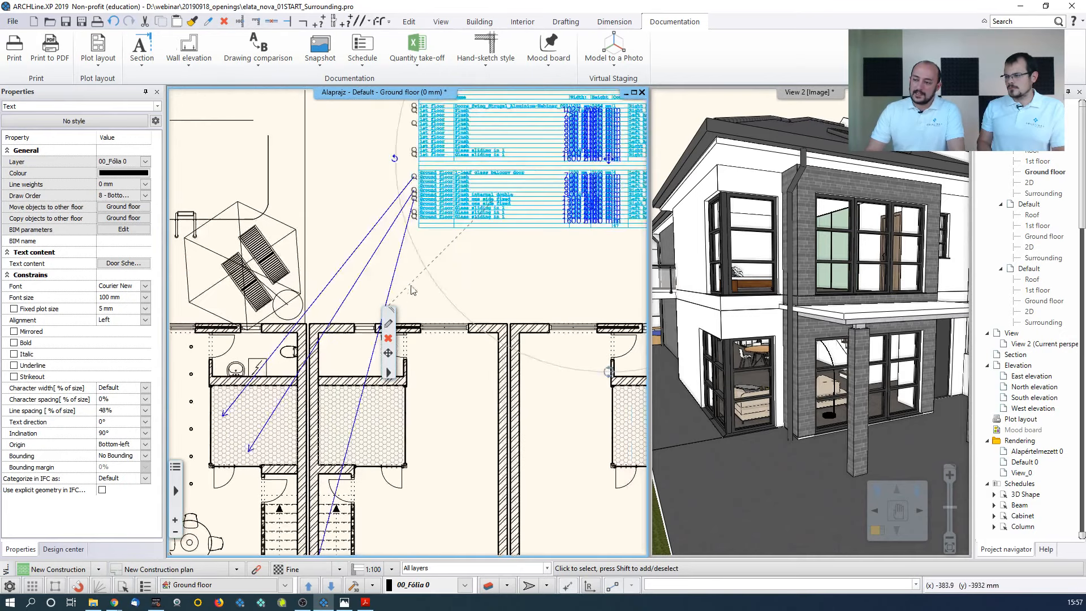
Examine the names, widths and heights in the ground-floor rows of the Door Schedule and clear the selection
{"action": "scroll", "coordinate": [421, 210], "scroll_direction": "up", "scroll_amount": 2}
{"action": "middle_click_drag", "start_coordinate": [422, 209], "coordinate": [418, 252]}
{"action": "scroll", "coordinate": [424, 235], "scroll_direction": "up", "scroll_amount": 2}
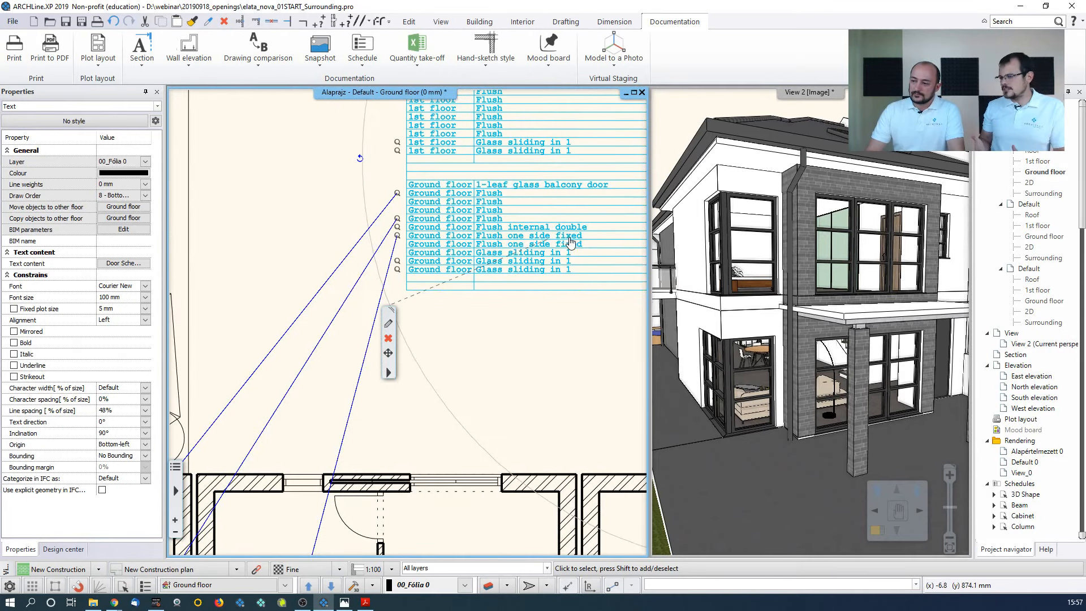
{"action": "middle_click_drag", "start_coordinate": [569, 240], "coordinate": [423, 240]}
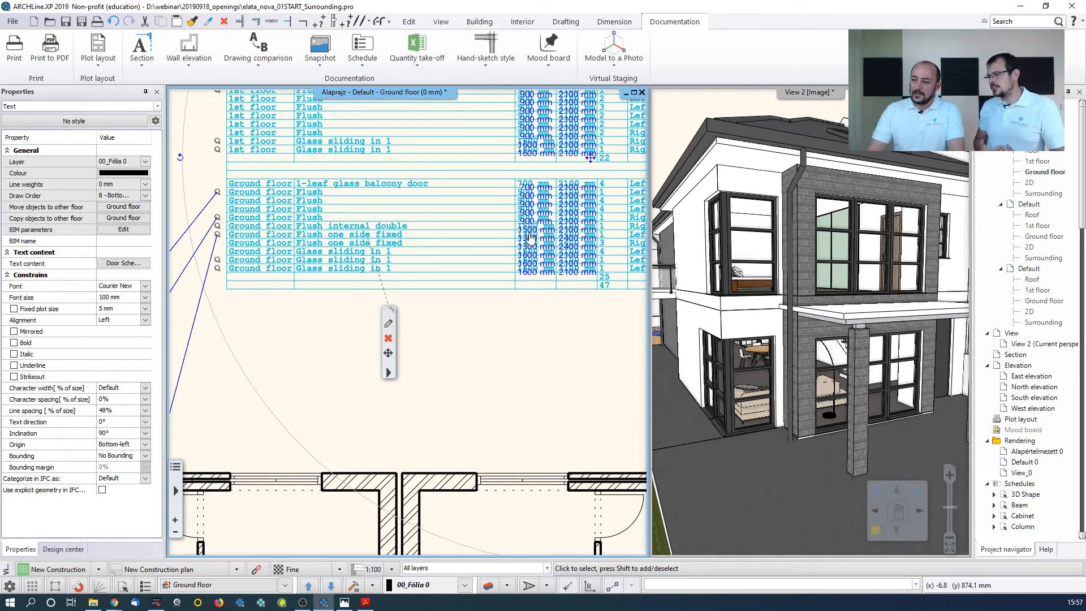
{"action": "scroll", "coordinate": [530, 240], "scroll_direction": "up", "scroll_amount": 2}
{"action": "middle_click_drag", "start_coordinate": [279, 283], "coordinate": [400, 271]}
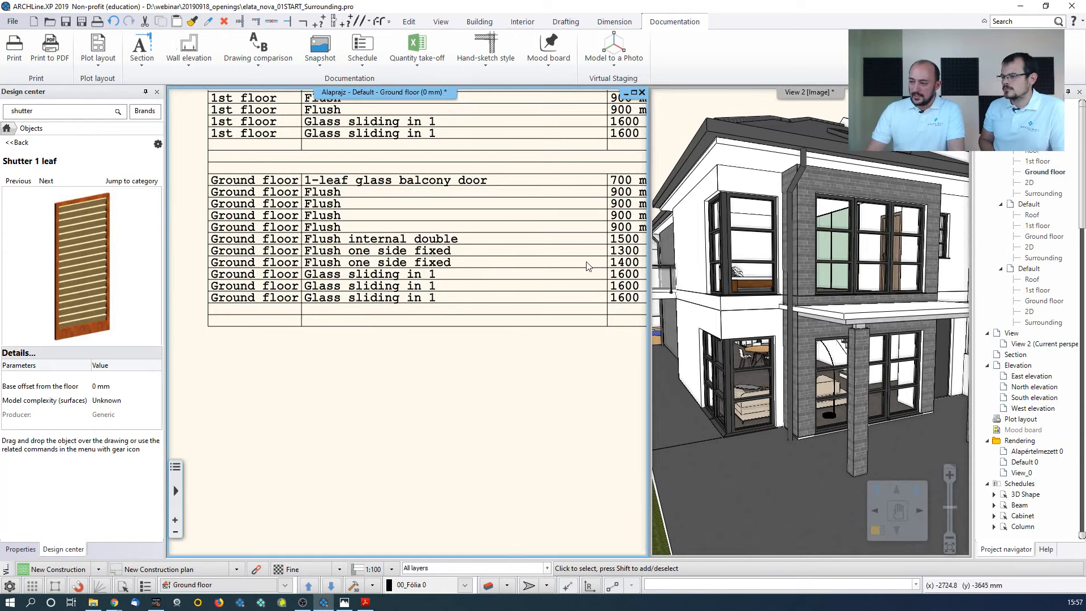
Check the commands available for the front entrance door on the ground-floor plan, dismiss them, and view the plan together with the schedule
{"action": "scroll", "coordinate": [446, 338], "scroll_direction": "down", "scroll_amount": 3}
{"action": "middle_click_drag", "start_coordinate": [317, 458], "coordinate": [540, 183]}
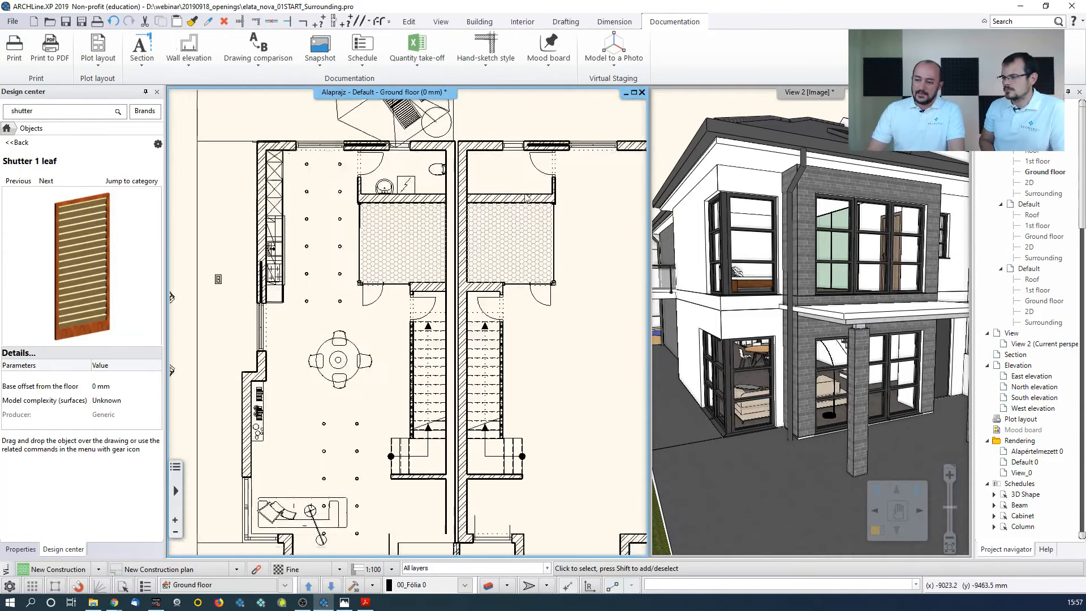
{"action": "scroll", "coordinate": [491, 288], "scroll_direction": "down", "scroll_amount": 1}
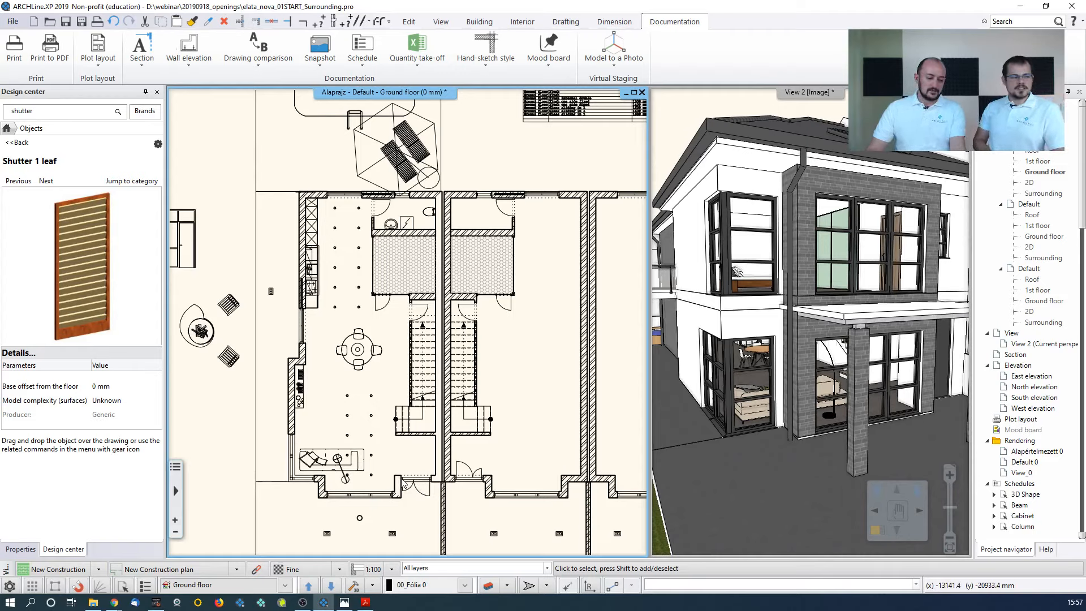
{"action": "right_click", "coordinate": [422, 487]}
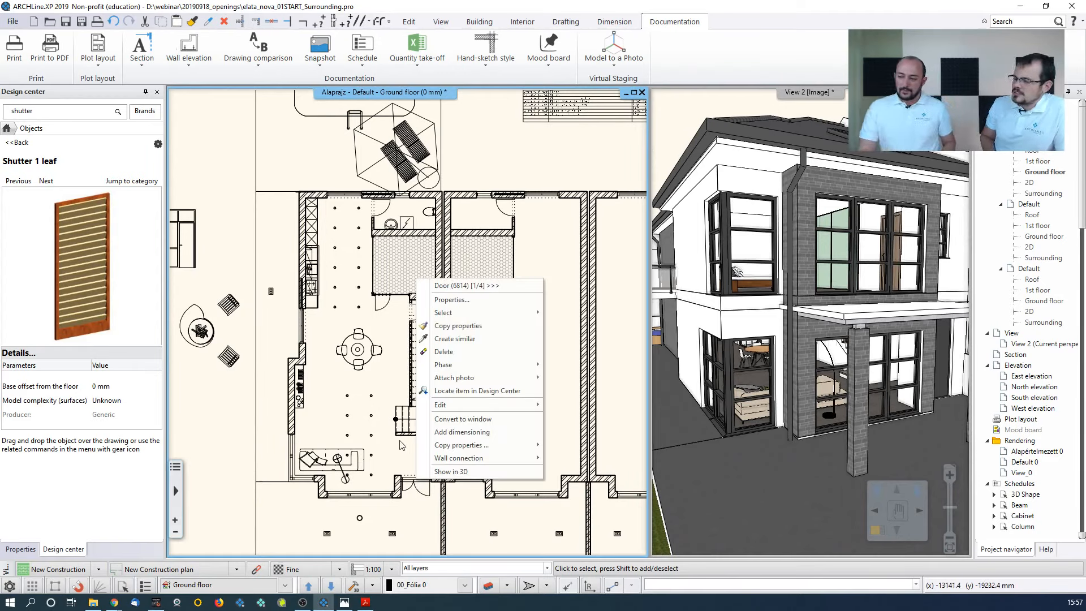
{"action": "left_click", "coordinate": [378, 404]}
{"action": "scroll", "coordinate": [390, 396], "scroll_direction": "down", "scroll_amount": 2}
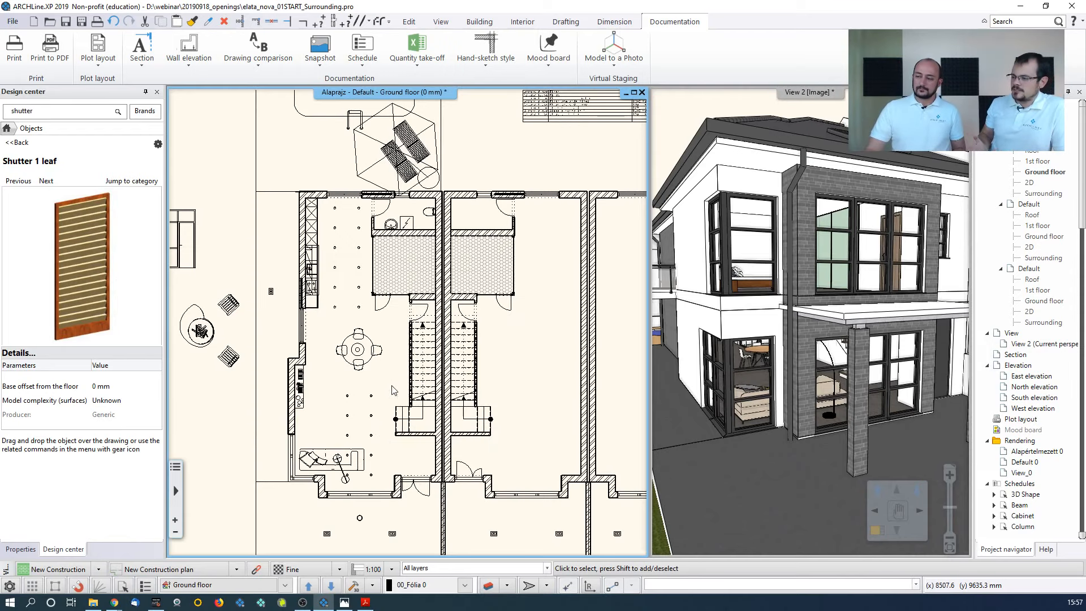
{"action": "middle_click_drag", "start_coordinate": [396, 388], "coordinate": [371, 414]}
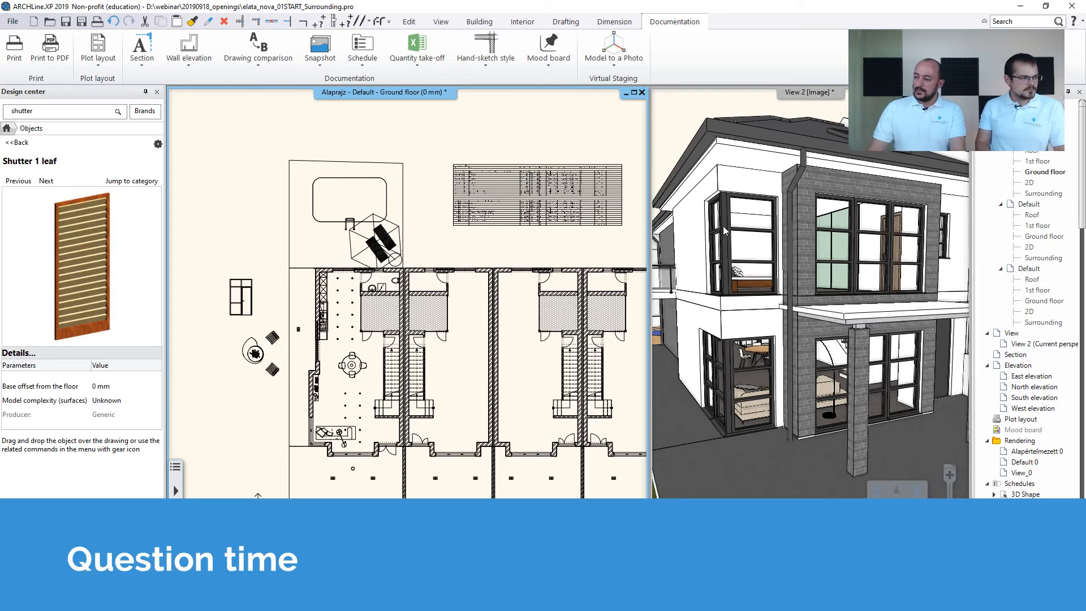
Inspect the main parameters of the front-facing first-floor corner window from the 3D view and close its settings without changes
{"action": "left_click", "coordinate": [738, 238]}
{"action": "left_click", "coordinate": [748, 260]}
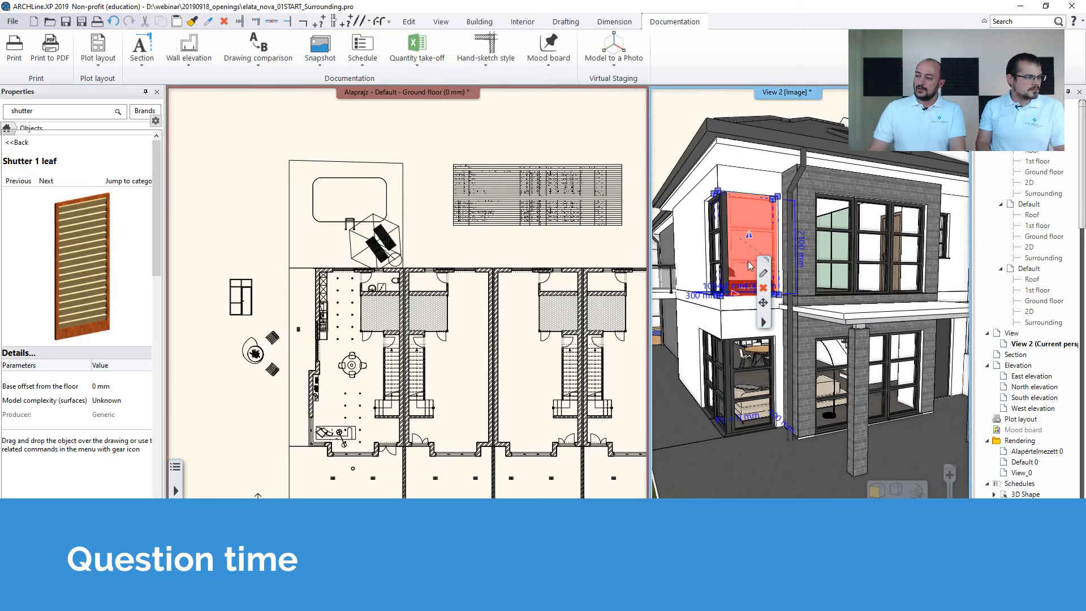
{"action": "left_click", "coordinate": [763, 274]}
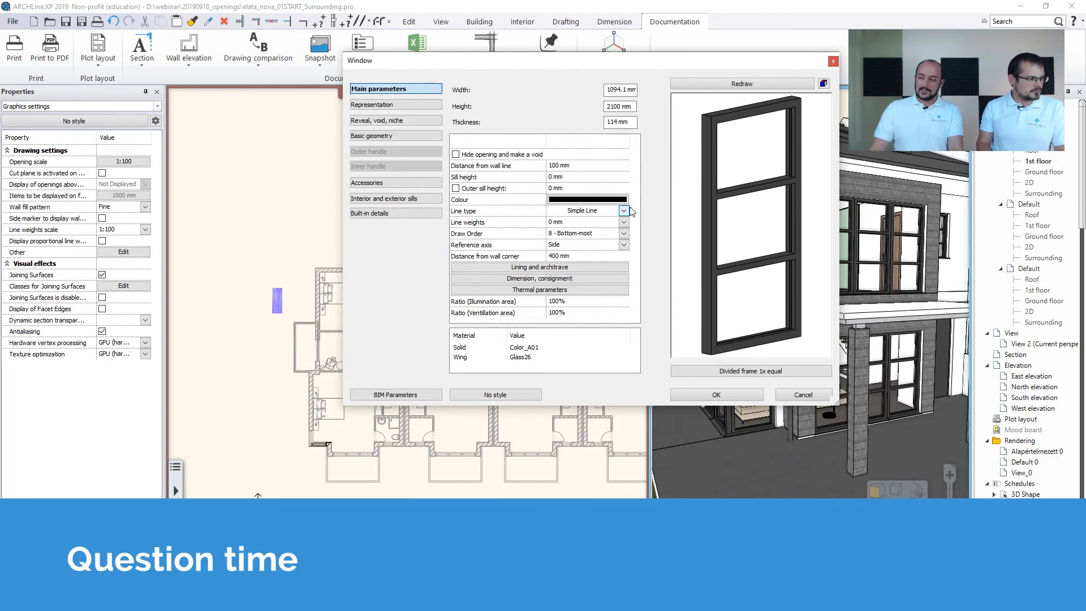
{"action": "left_click", "coordinate": [834, 61]}
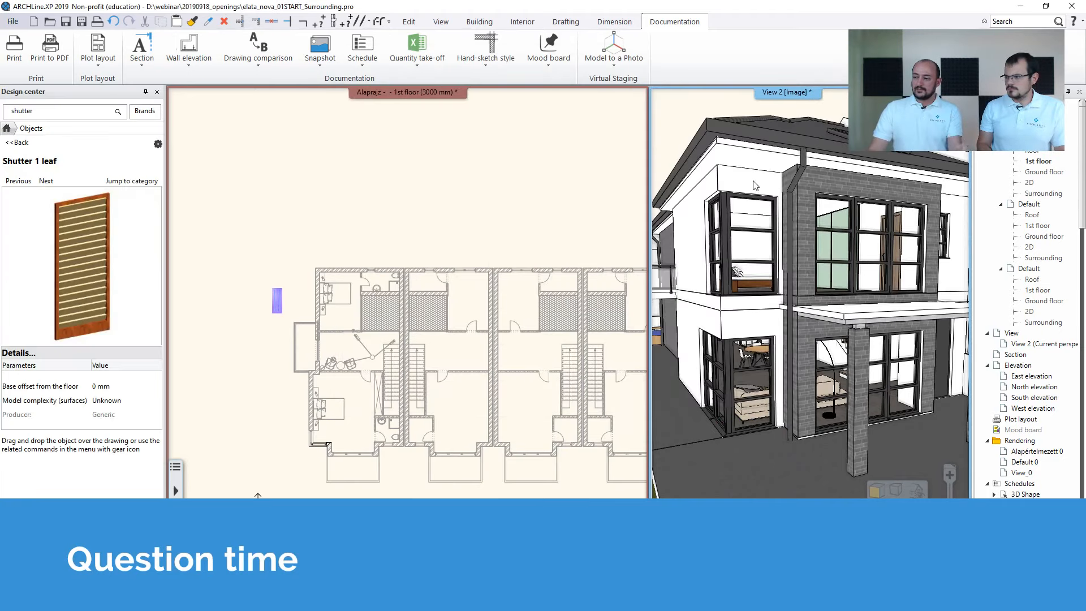
Open the settings of the side-facing first-floor corner window and review its reveal, basic geometry, sill and built-in details
{"action": "scroll", "coordinate": [495, 271], "scroll_direction": "up", "scroll_amount": 6}
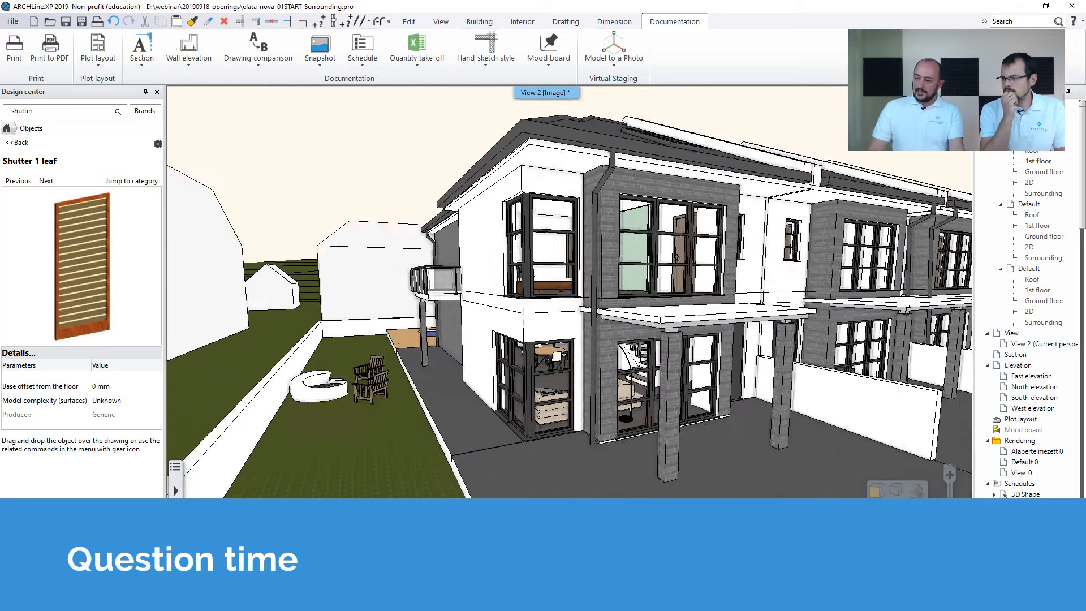
{"action": "left_click", "coordinate": [608, 214]}
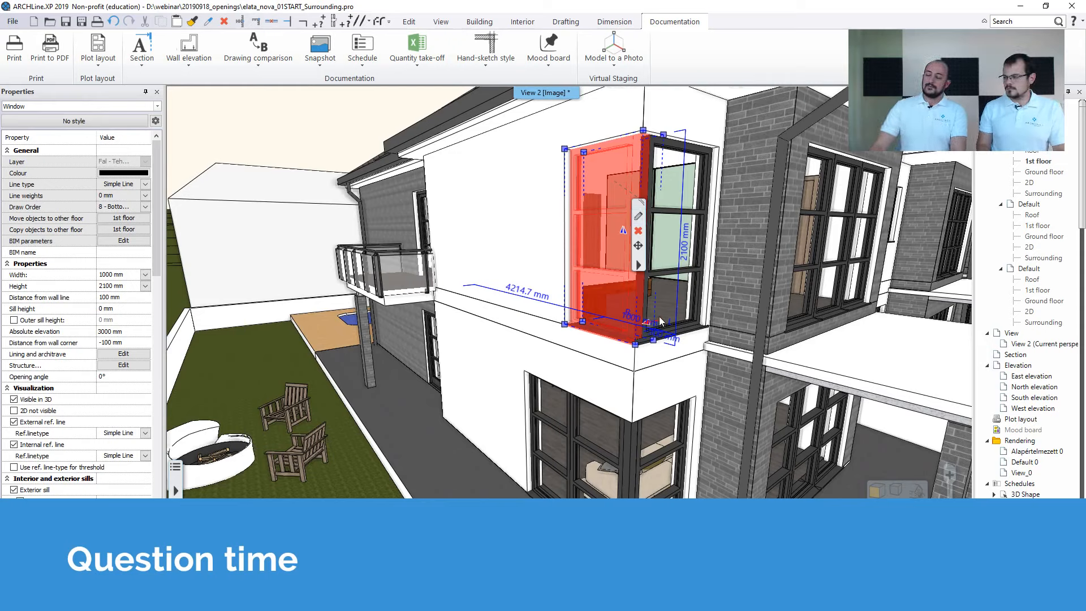
{"action": "left_click", "coordinate": [638, 216]}
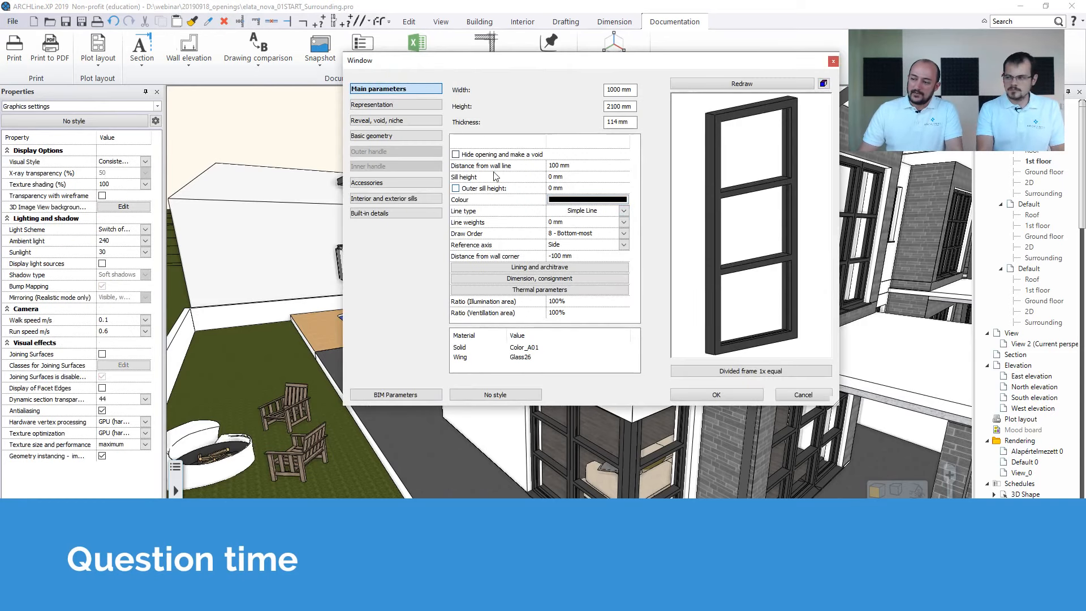
{"action": "left_click", "coordinate": [390, 121]}
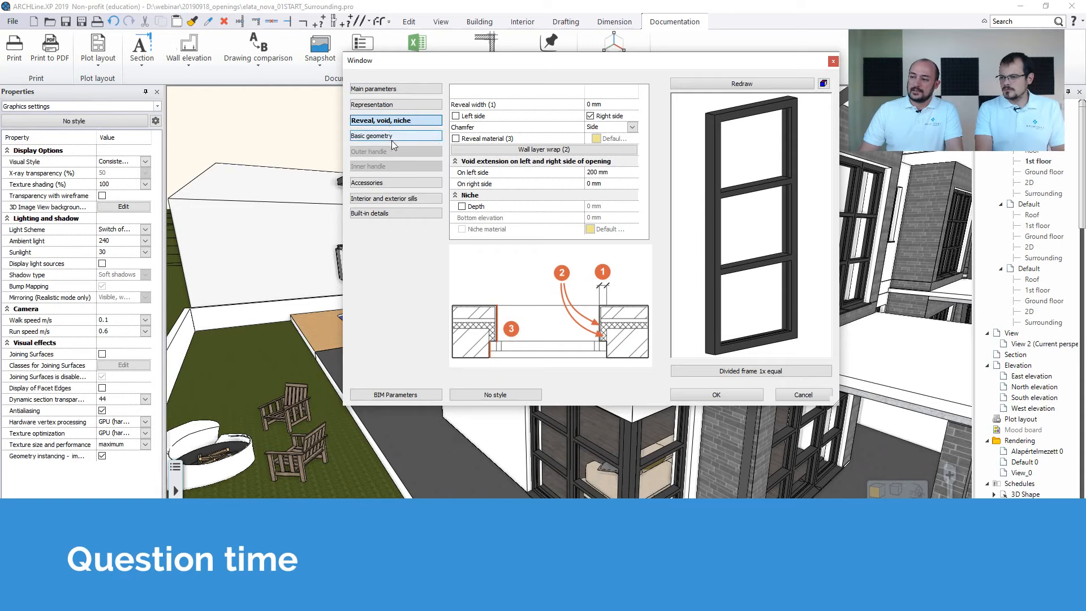
{"action": "left_click", "coordinate": [393, 137]}
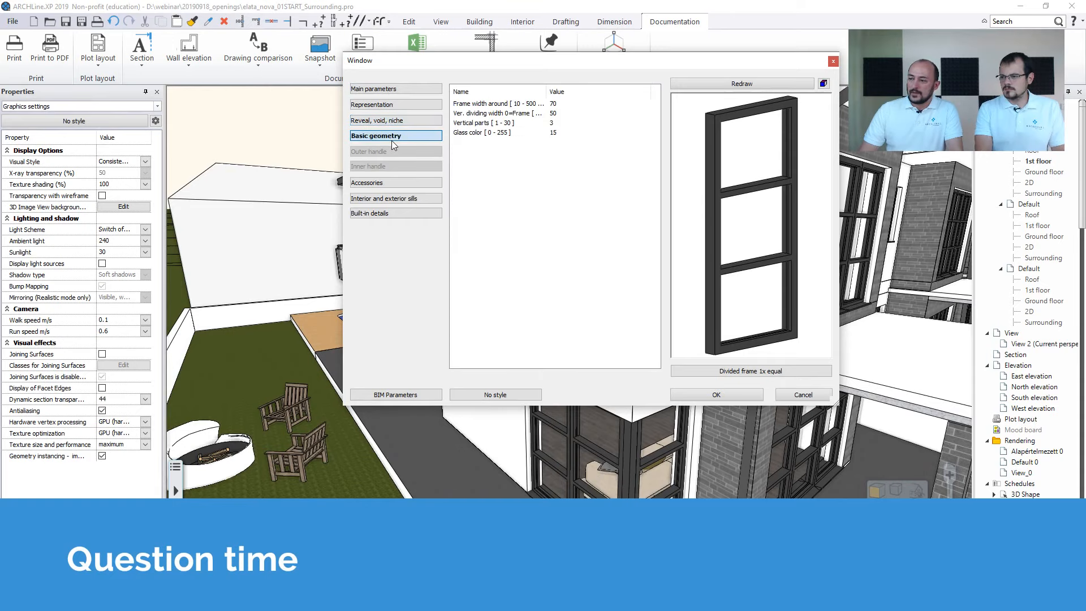
{"action": "left_click", "coordinate": [395, 199]}
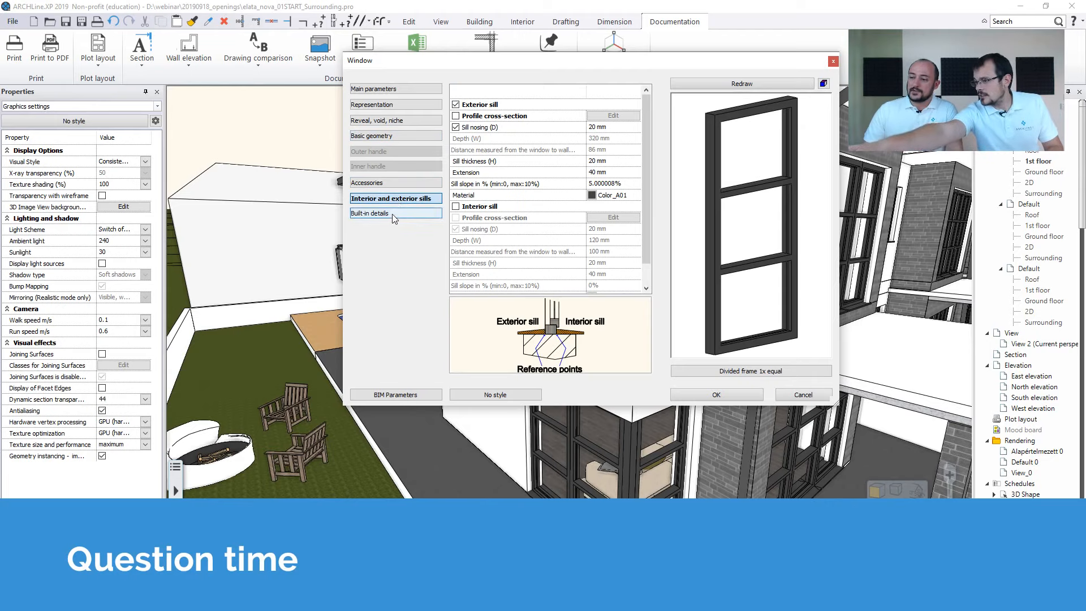
{"action": "left_click", "coordinate": [391, 213]}
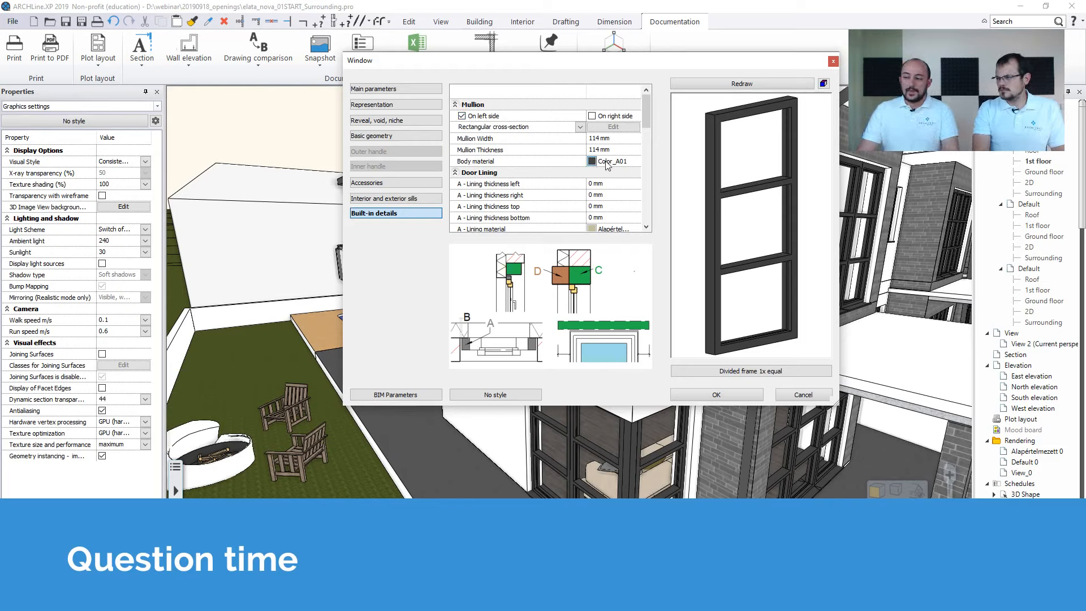
Turn off the window's left-side mullion, check the corner in the 3D view, and turn the mullion back on
{"action": "left_click", "coordinate": [462, 116]}
{"action": "left_click_drag", "start_coordinate": [531, 64], "coordinate": [478, 310]}
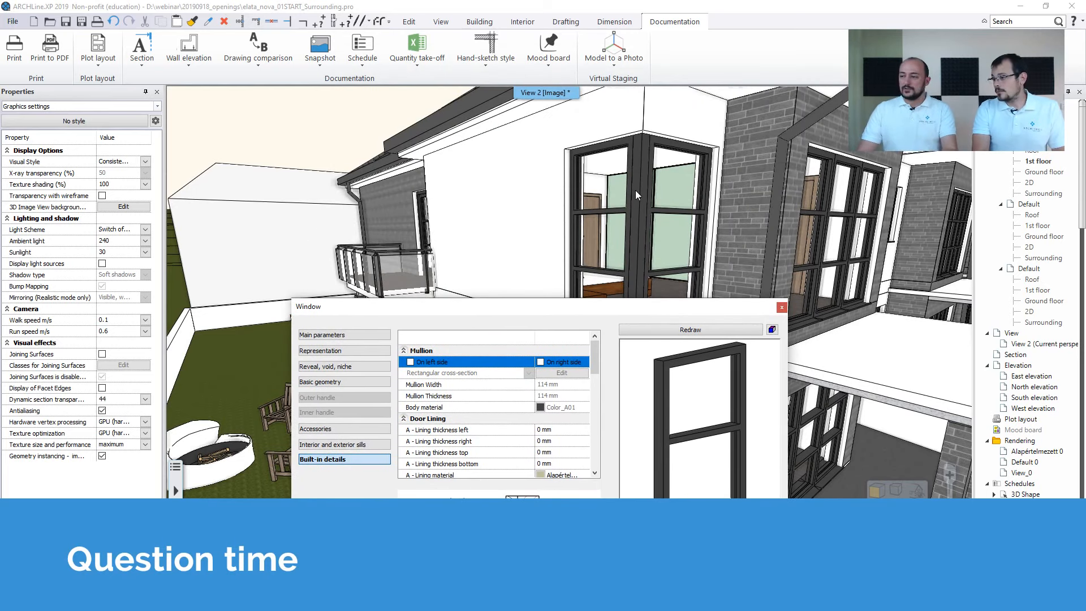
{"action": "left_click_drag", "start_coordinate": [600, 307], "coordinate": [589, 107]}
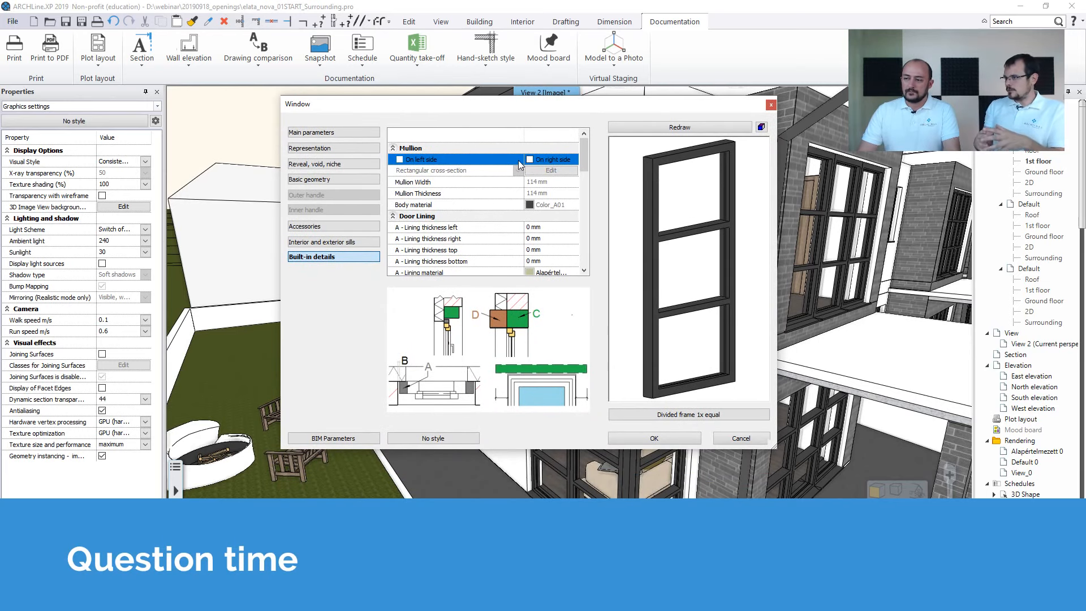
{"action": "left_click", "coordinate": [400, 160]}
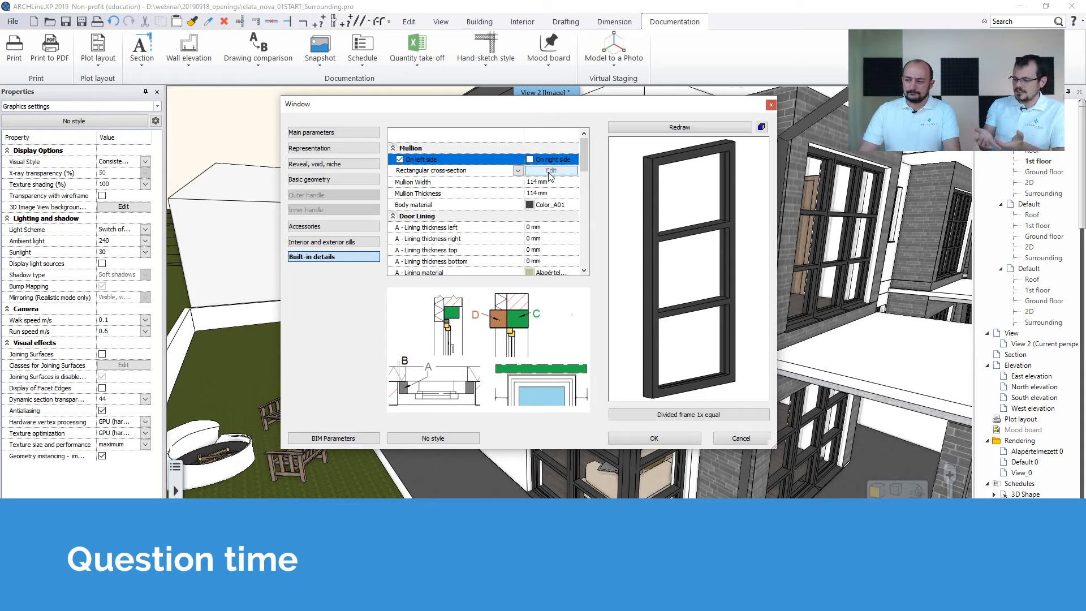
Try the Profile cross-section for the mullion, view the Rectangle Simple profile, and cancel the profile and window changes
{"action": "left_click", "coordinate": [517, 170]}
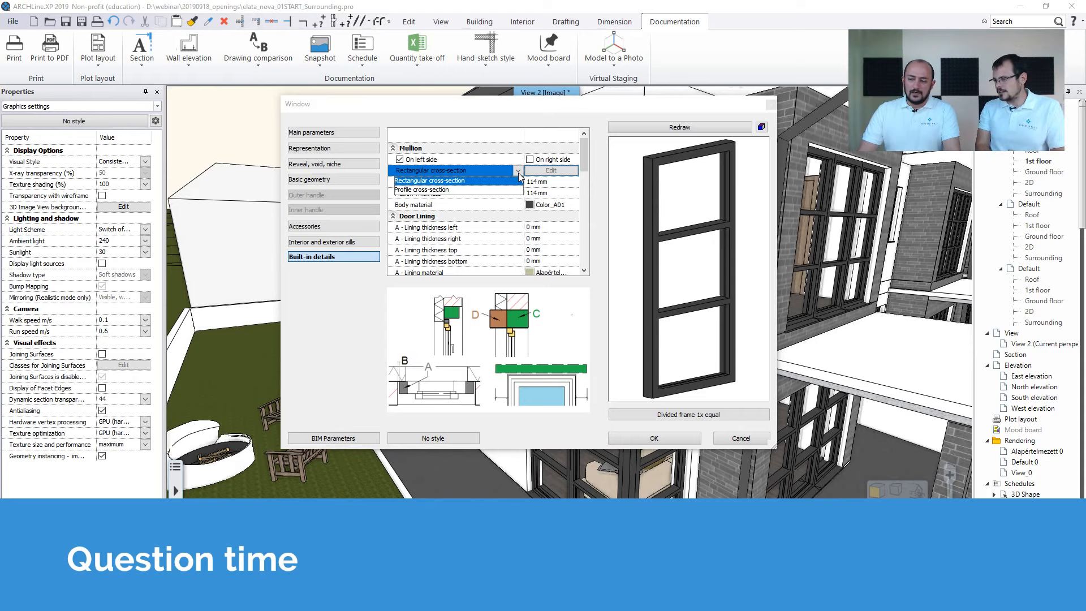
{"action": "left_click", "coordinate": [425, 190]}
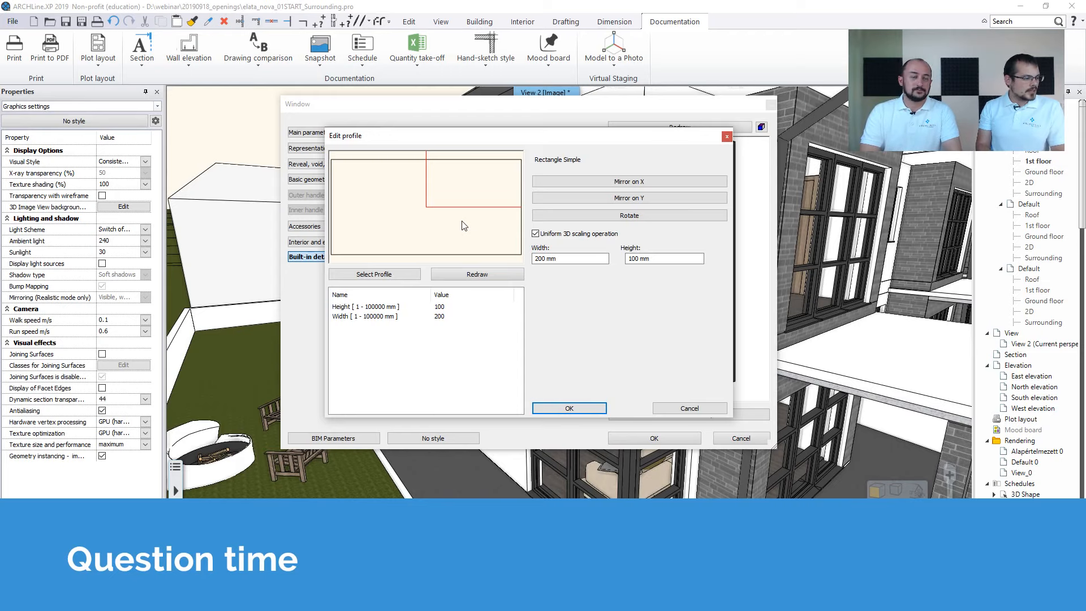
{"action": "left_click", "coordinate": [678, 408]}
{"action": "left_click", "coordinate": [741, 437]}
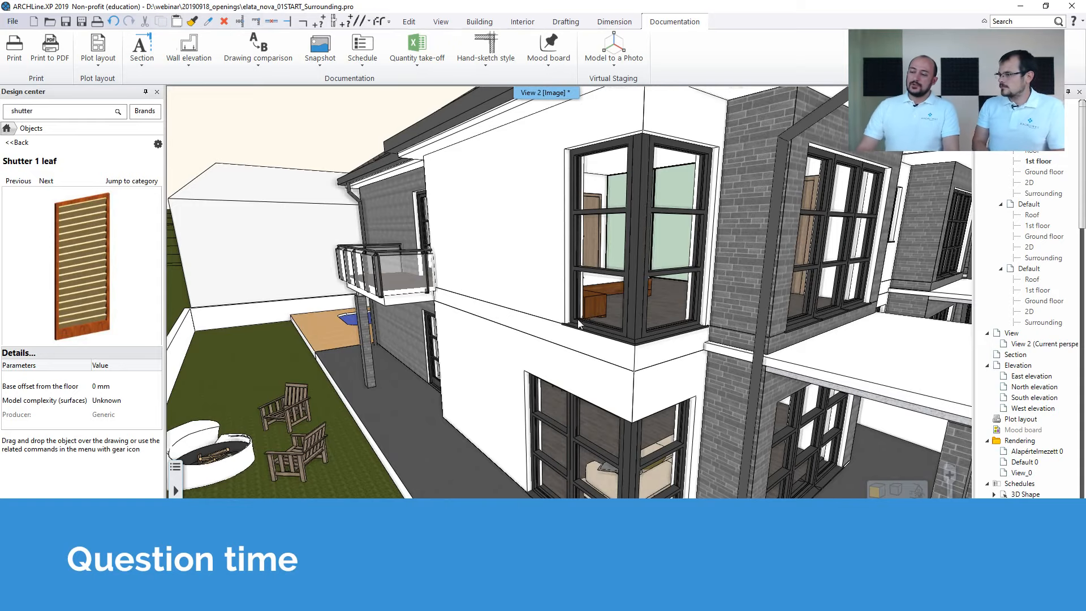
Place a door in the 900 x 2100 mm door in partition wall style outside the building on the first-floor plan, without wall connection
{"action": "middle_click_drag", "start_coordinate": [578, 319], "coordinate": [534, 310]}
{"action": "middle_click_drag", "start_coordinate": [535, 265], "coordinate": [500, 243]}
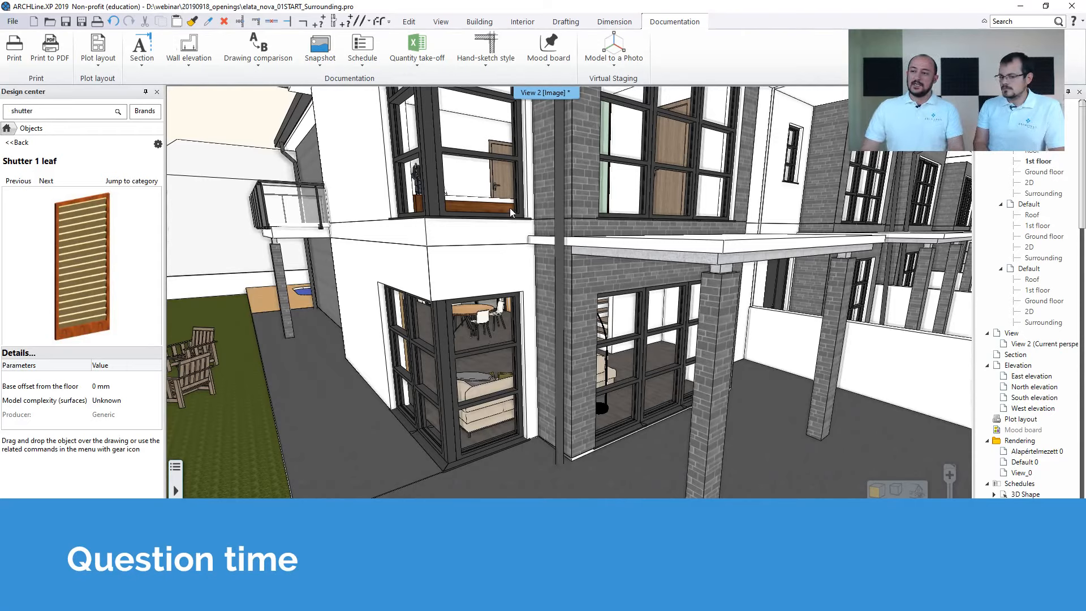
{"action": "left_click", "coordinate": [487, 22]}
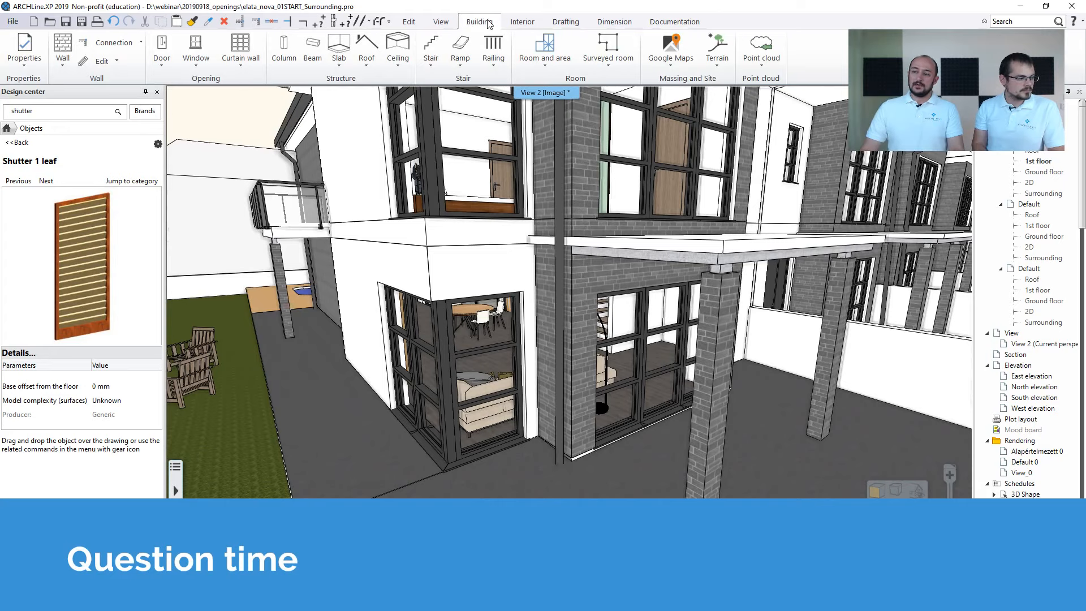
{"action": "left_click", "coordinate": [160, 67]}
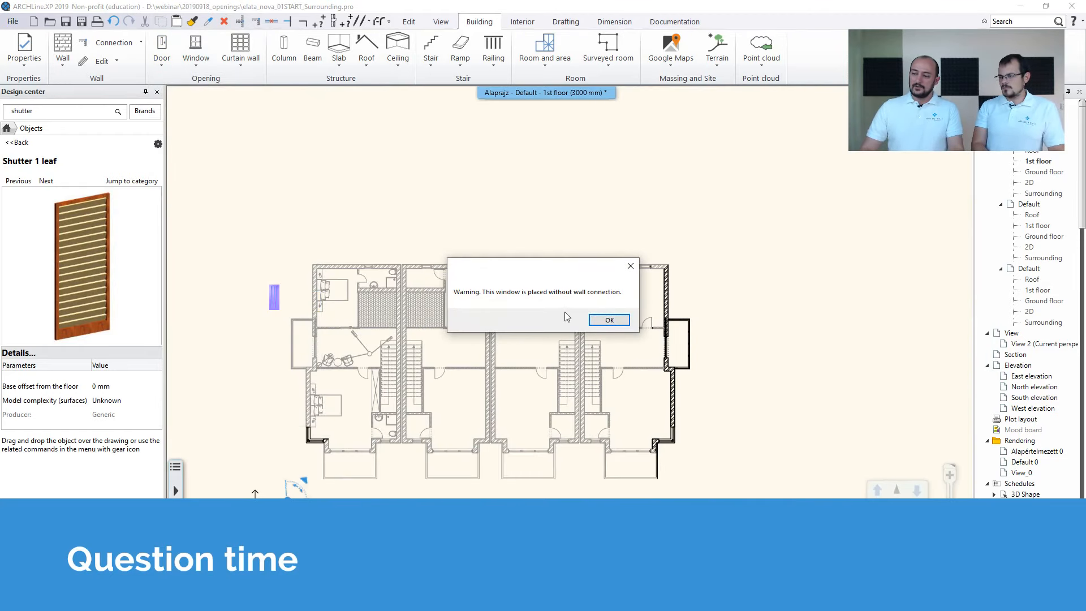
{"action": "left_click", "coordinate": [607, 324]}
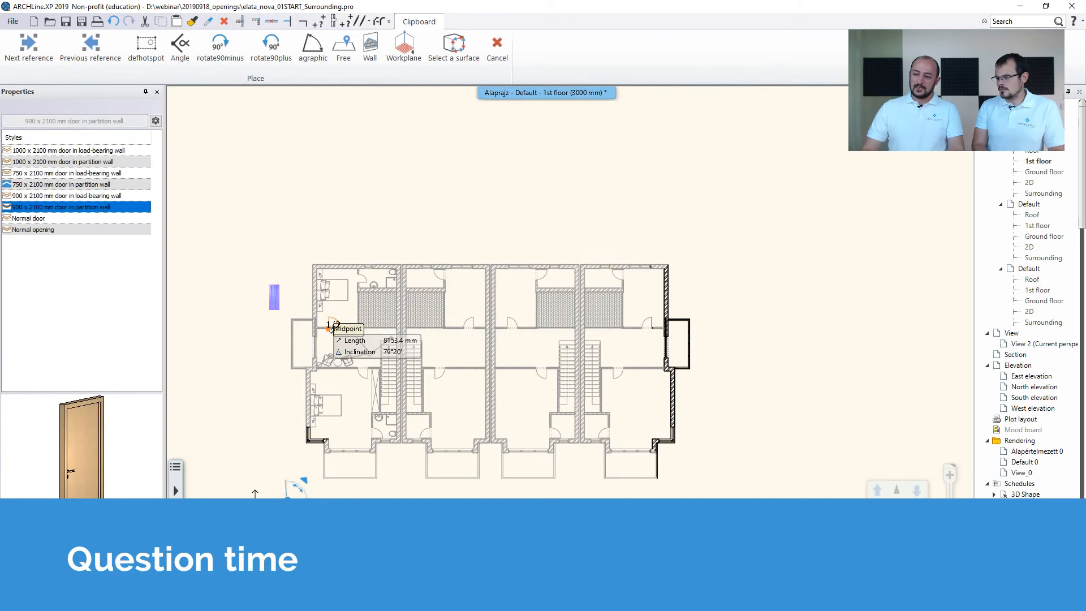
{"action": "middle_click_drag", "start_coordinate": [338, 368], "coordinate": [443, 281]}
{"action": "scroll", "coordinate": [329, 331], "scroll_direction": "up", "scroll_amount": 3}
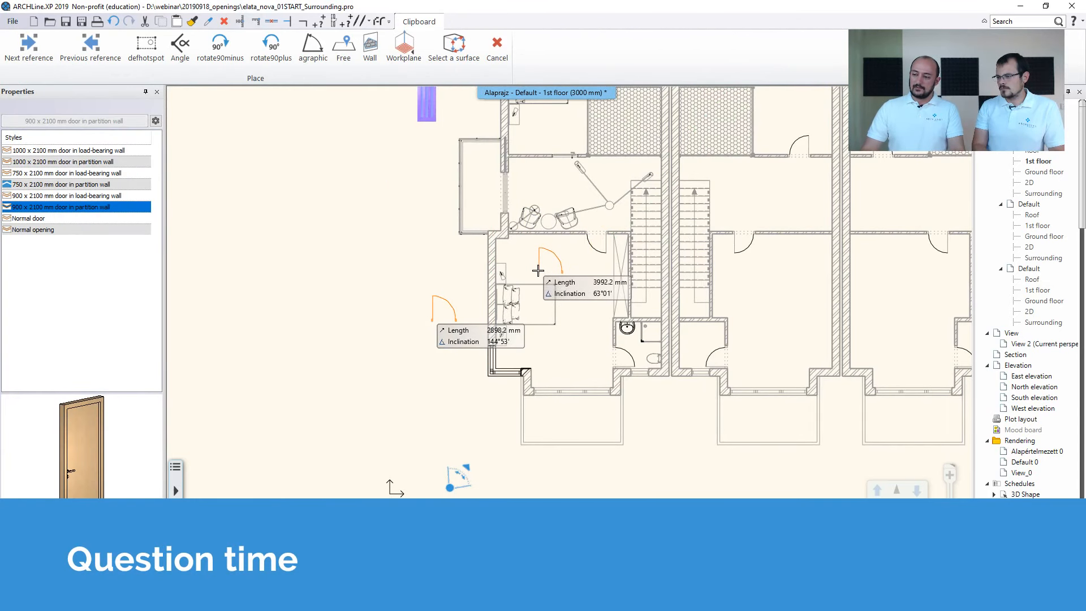
{"action": "left_click", "coordinate": [355, 282]}
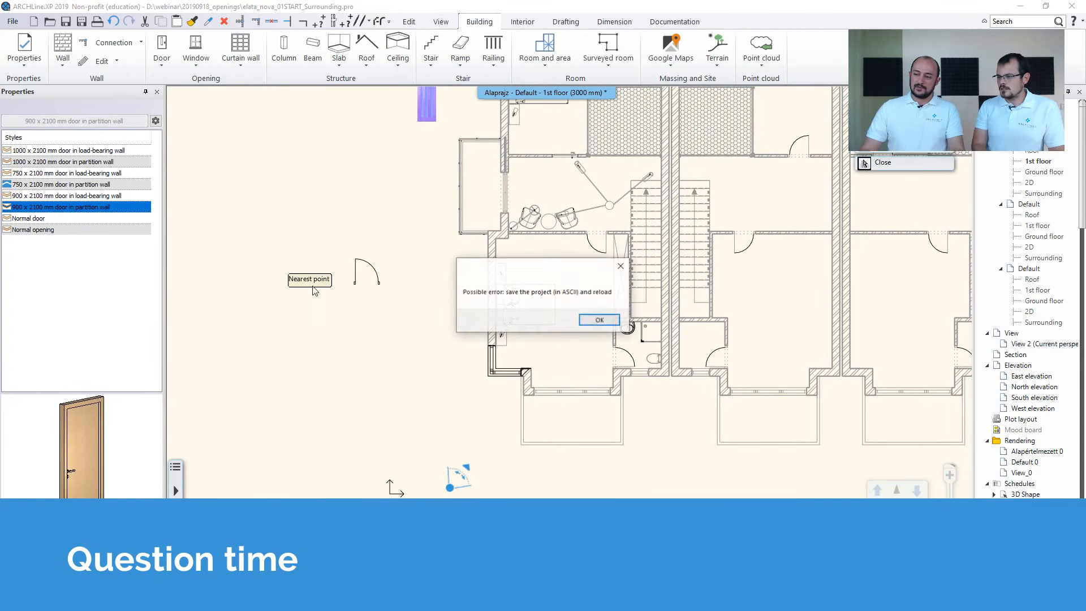
{"action": "left_click", "coordinate": [598, 320]}
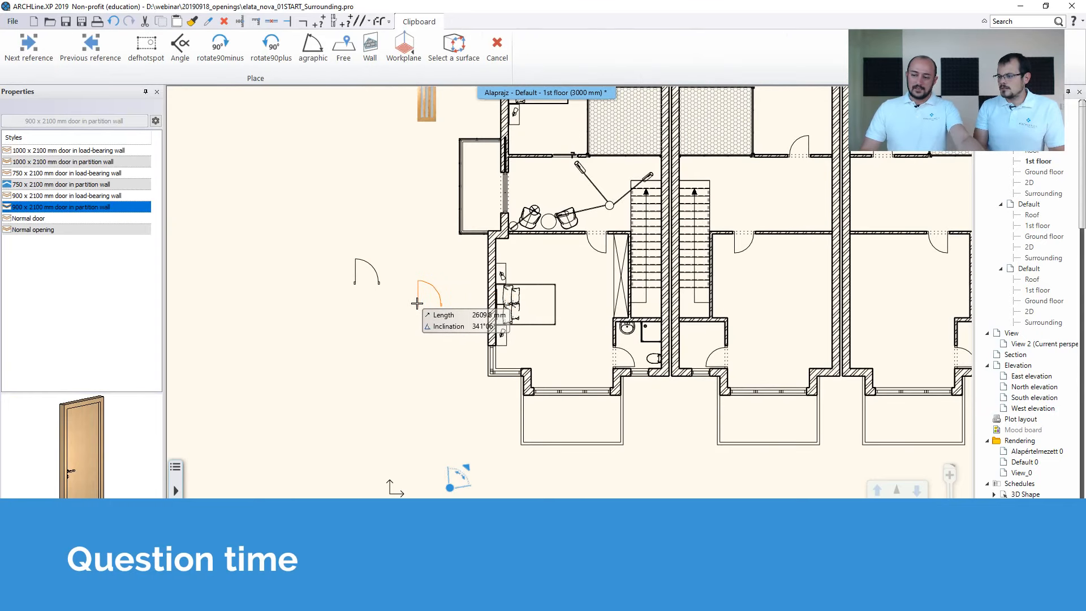
End door placement, inspect the freestanding door beside the house in the 3D view, and delete it
{"action": "key", "text": "Escape"}
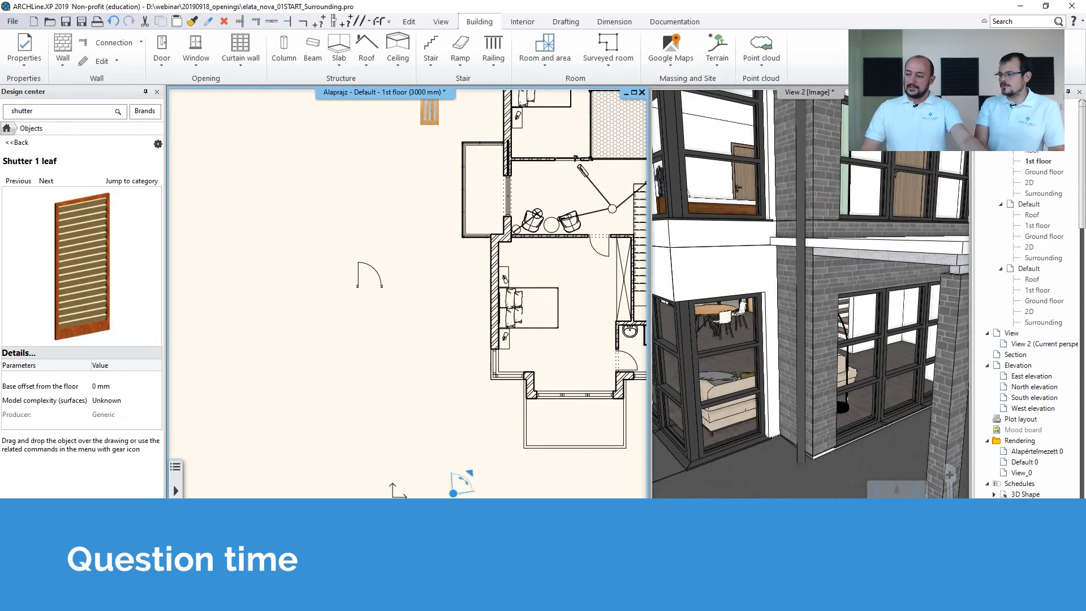
{"action": "scroll", "coordinate": [729, 324], "scroll_direction": "down", "scroll_amount": 3}
{"action": "middle_click_drag", "start_coordinate": [730, 326], "coordinate": [799, 325]}
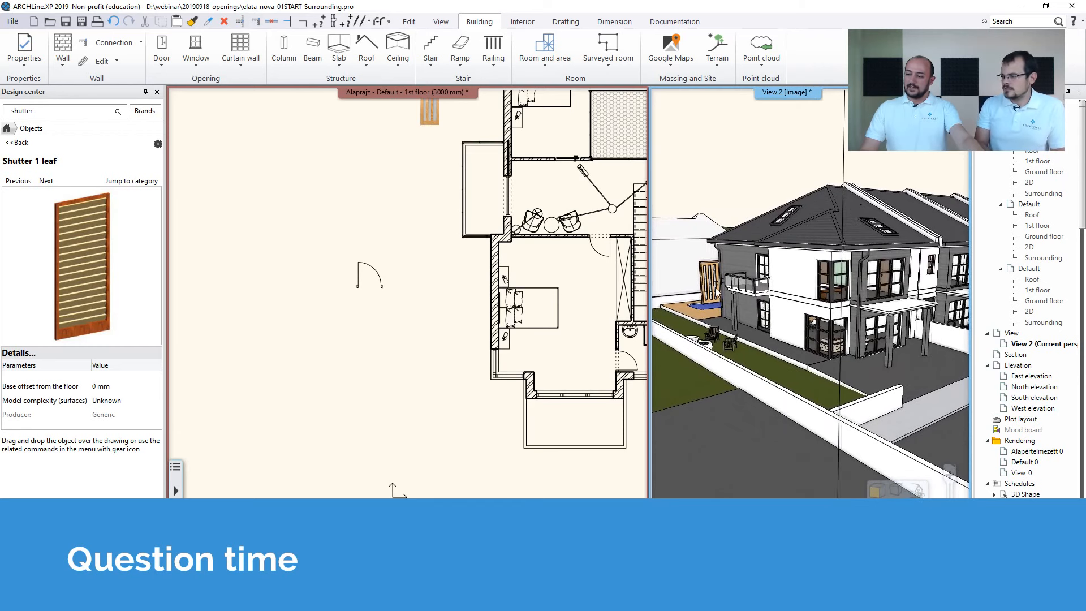
{"action": "scroll", "coordinate": [716, 295], "scroll_direction": "up", "scroll_amount": 2}
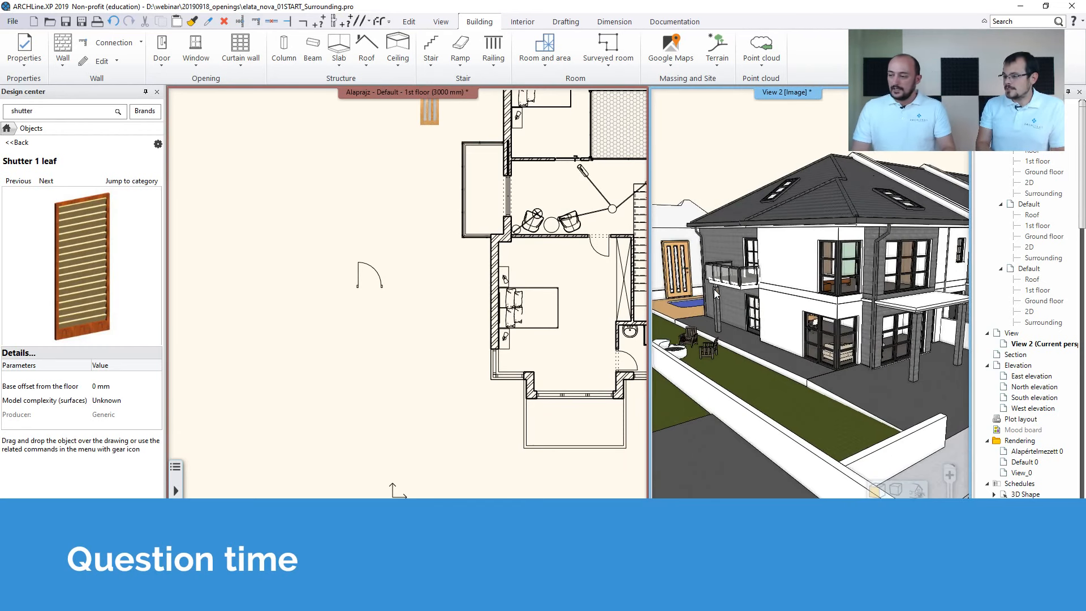
{"action": "left_click", "coordinate": [683, 287]}
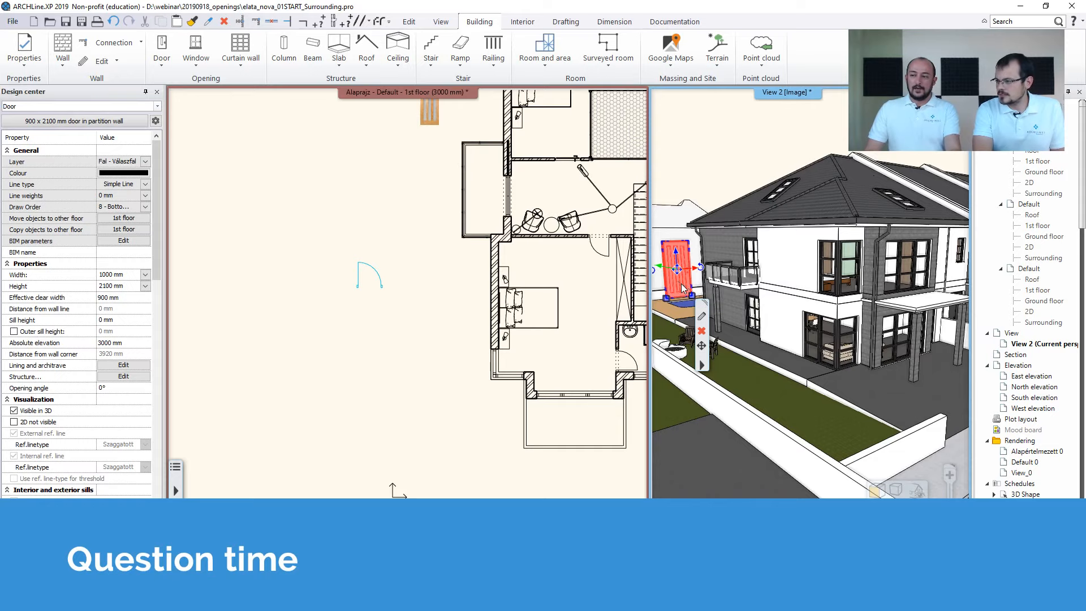
{"action": "key", "text": "Delete"}
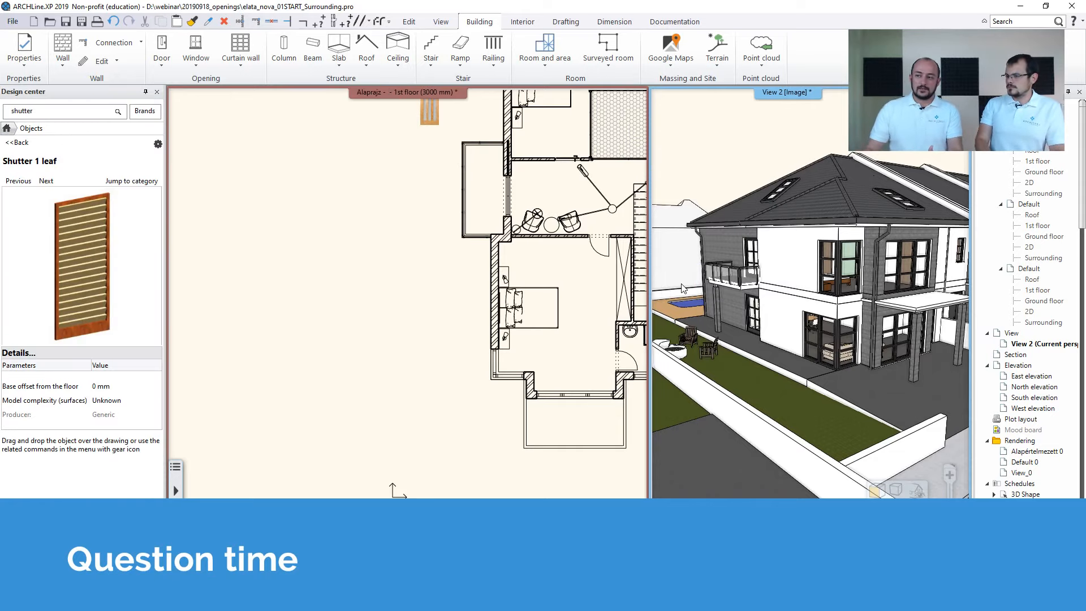
Open the New door options for defining custom doors and windows, review the available methods, and close them without choosing one
{"action": "left_click", "coordinate": [161, 72]}
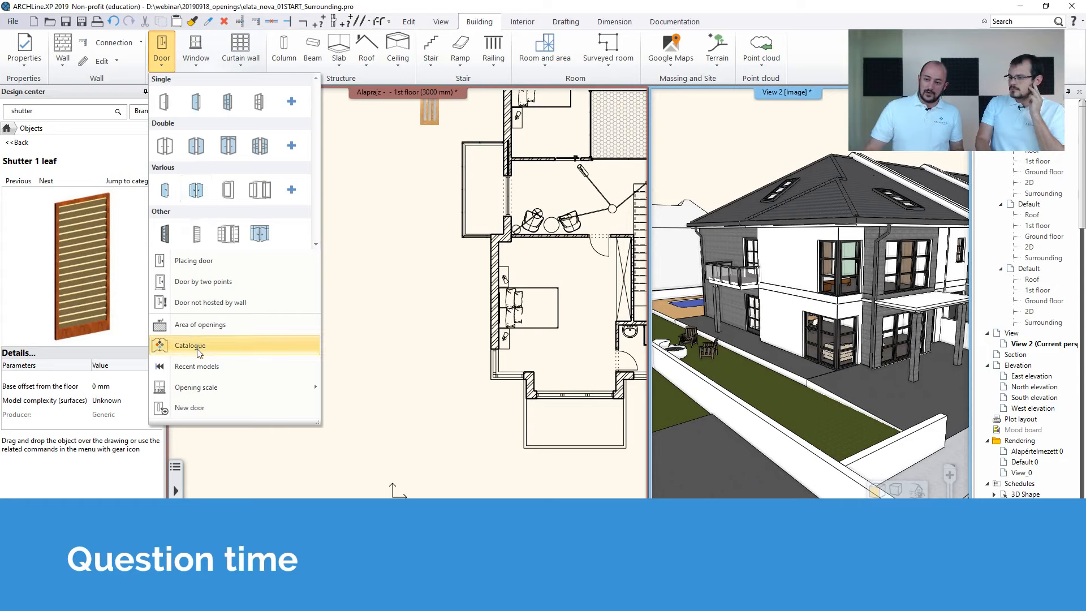
{"action": "left_click", "coordinate": [190, 407]}
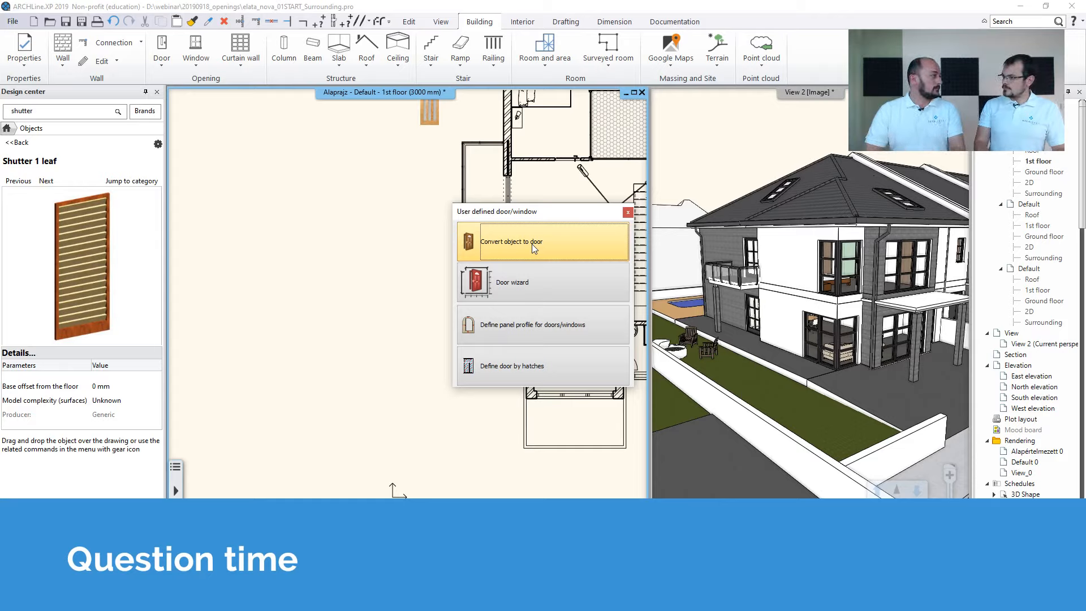
{"action": "left_click", "coordinate": [628, 212]}
{"action": "middle_click", "coordinate": [490, 229]}
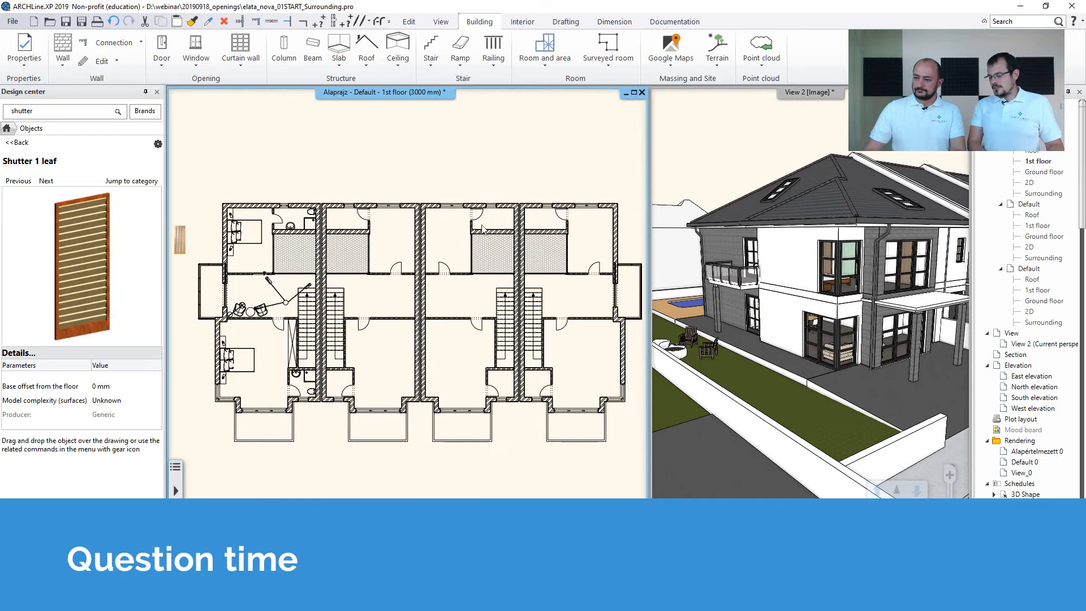